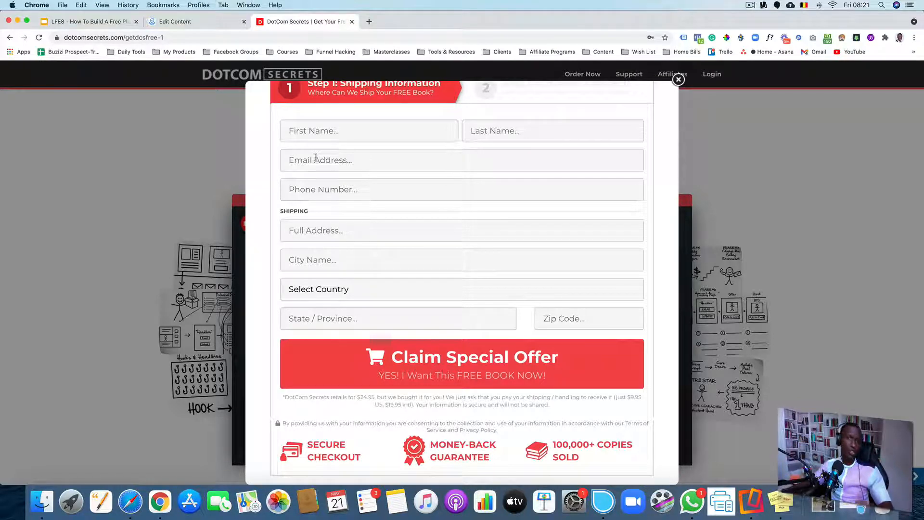
Open grantcardone.com in a new browser tab
left_click(369, 22)
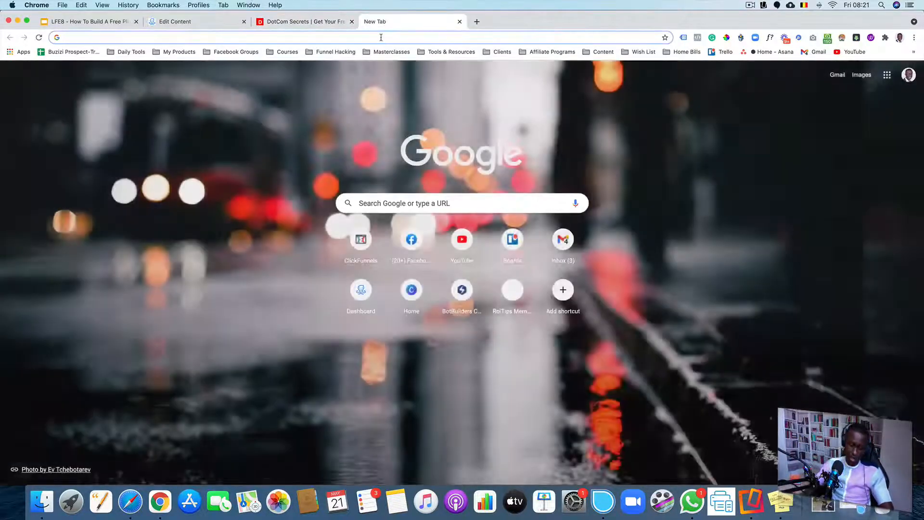
type("gra")
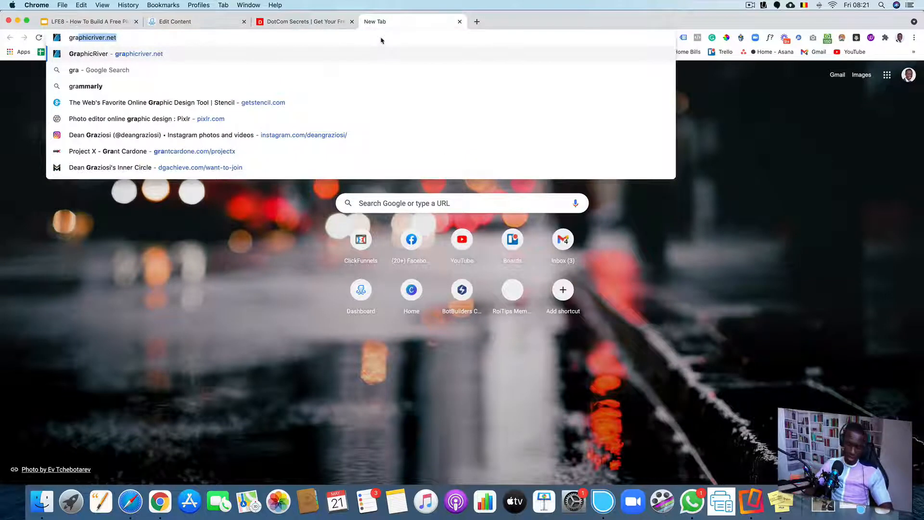
type("nt")
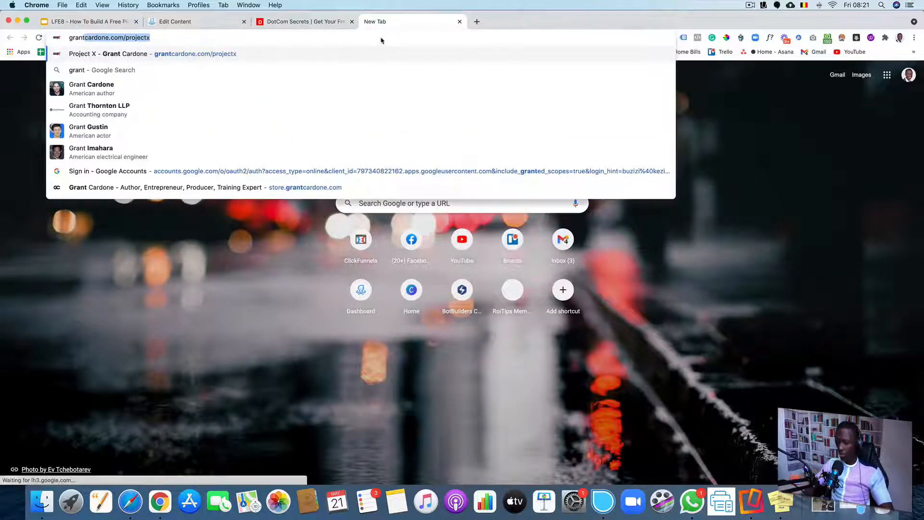
type("cardone.com/")
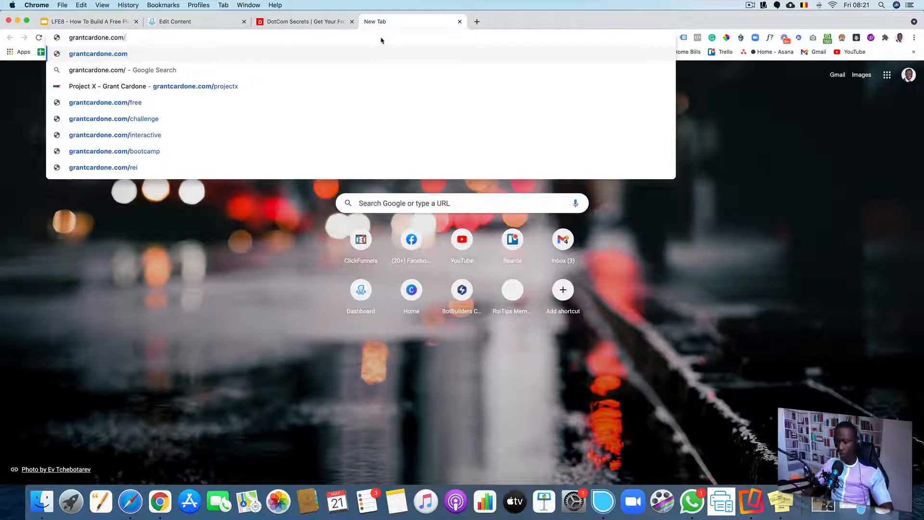
key("Return")
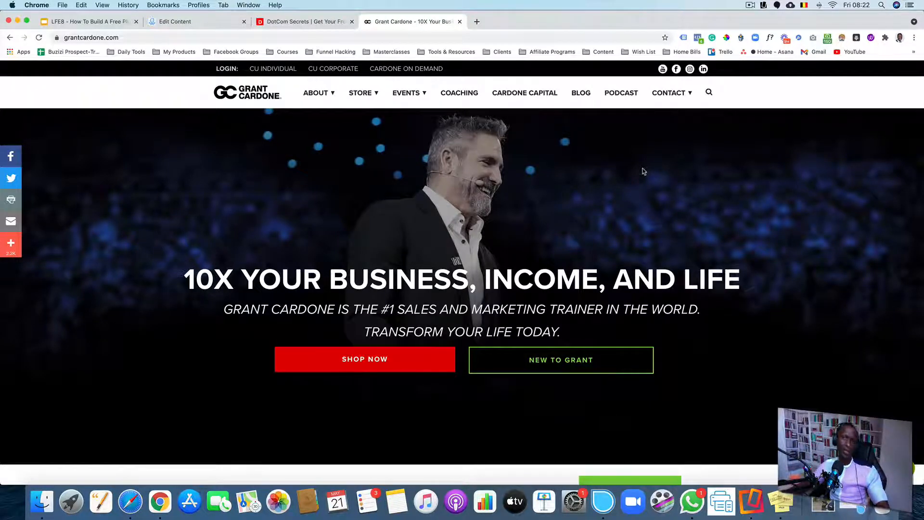
Switch to the ManyChat tab and survey the overall layout of the Monetization Machine flow
left_click(183, 24)
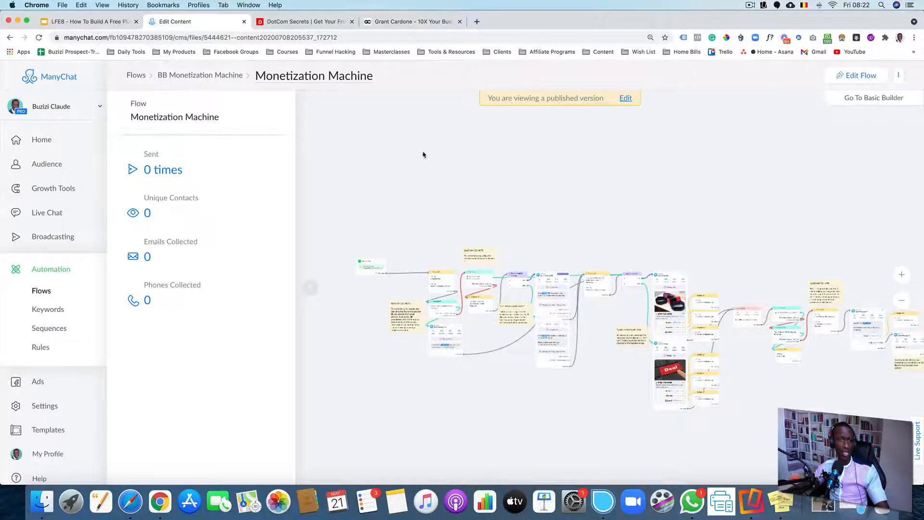
scroll(423, 153, "up", 2)
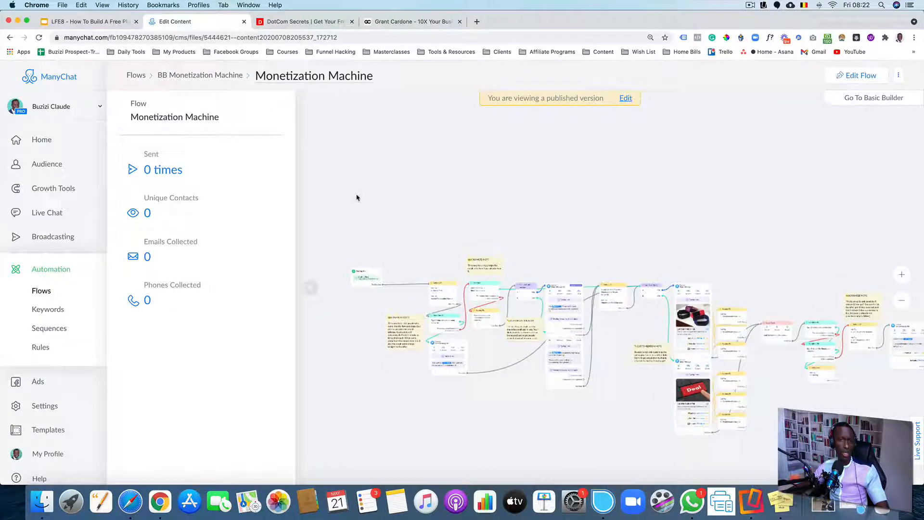
left_click(310, 288)
scroll(441, 239, "up", 3)
left_click_drag(609, 256, 437, 166)
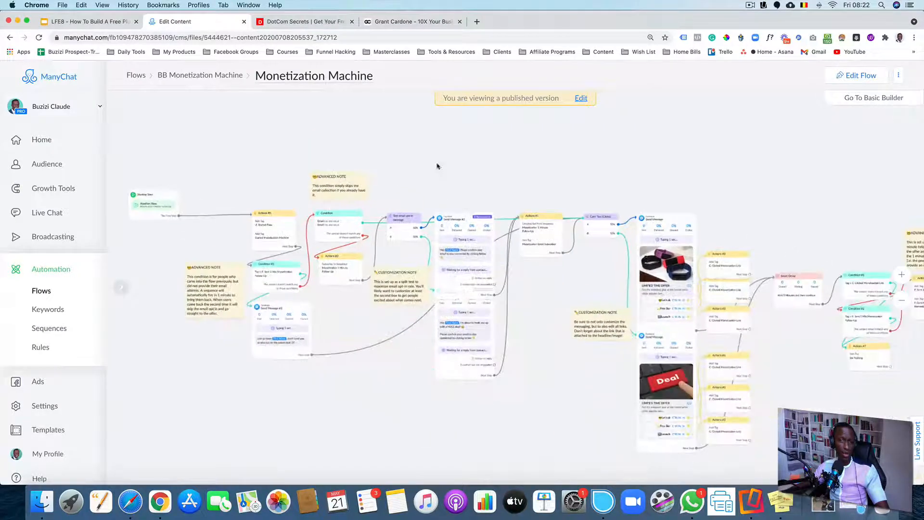
scroll(550, 199, "down", 6)
scroll(586, 194, "up", 3)
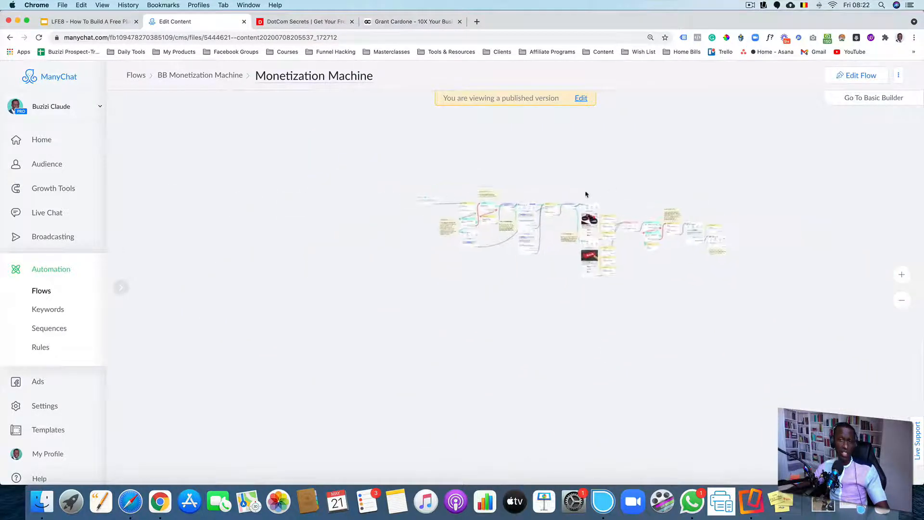
scroll(531, 181, "up", 4)
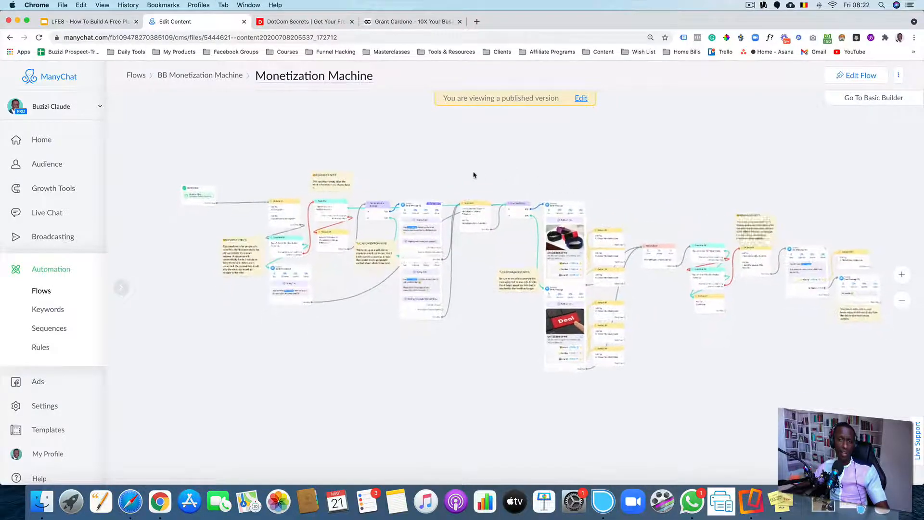
scroll(474, 176, "up", 4)
scroll(473, 175, "up", 5)
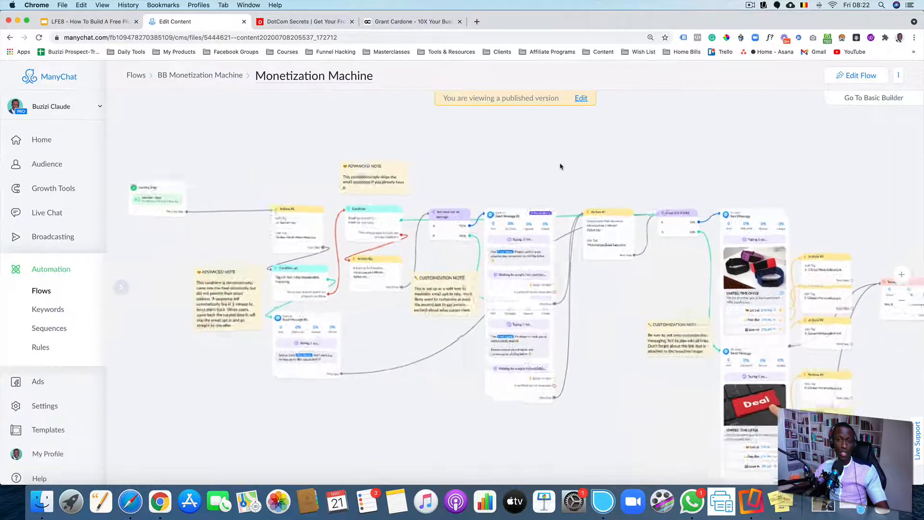
scroll(632, 115, "up", 5)
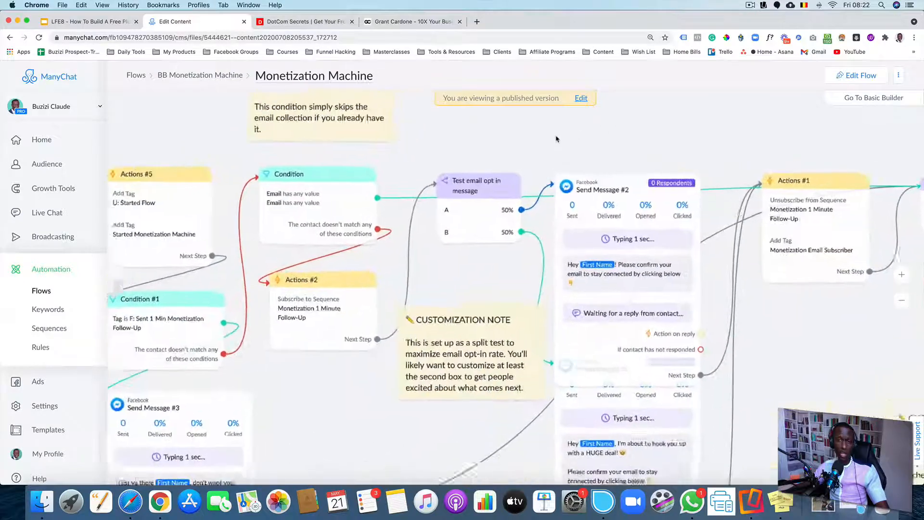
Examine the flow's starting step, Actions #5, Condition, Condition #1 and Actions #2 nodes with their notes
left_click_drag(513, 153, 616, 174)
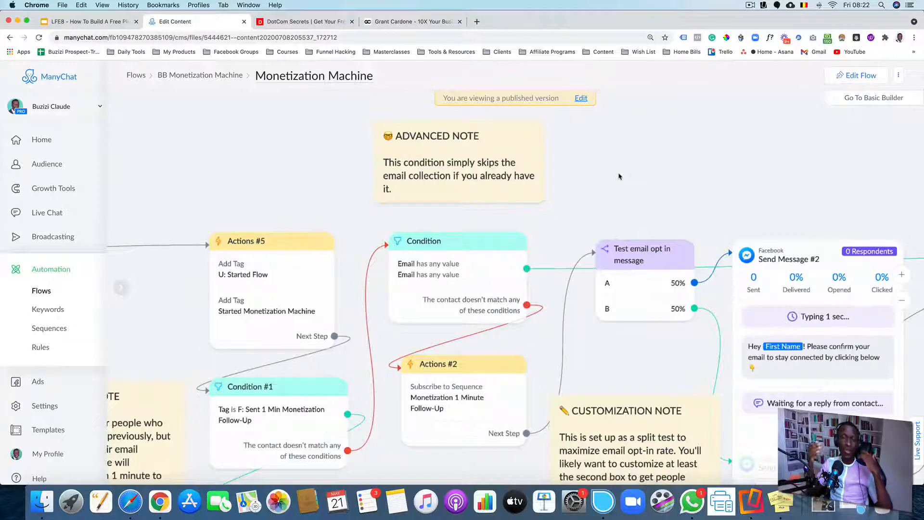
scroll(621, 177, "down", 5)
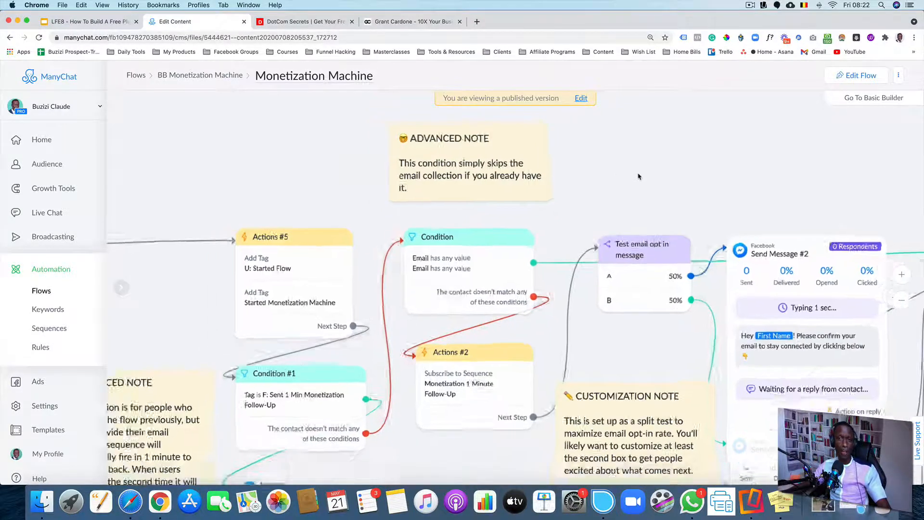
scroll(295, 177, "up", 5)
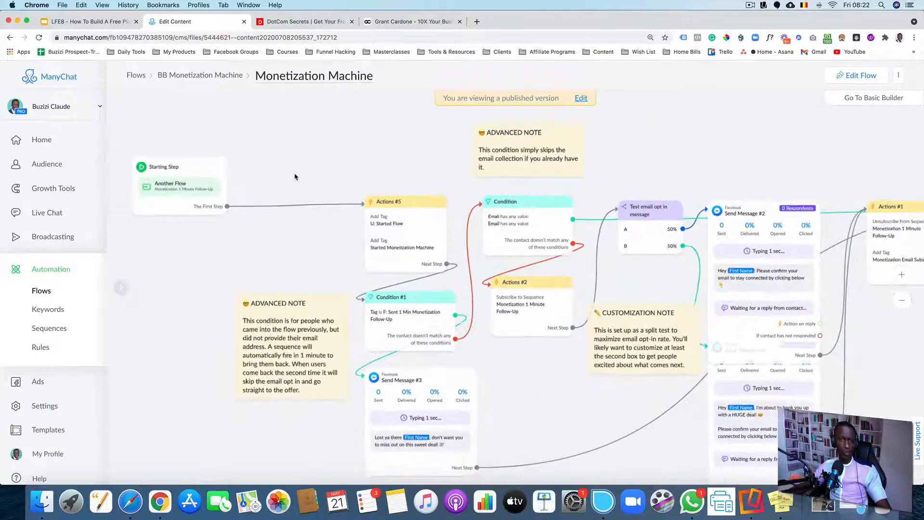
scroll(259, 172, "down", 5)
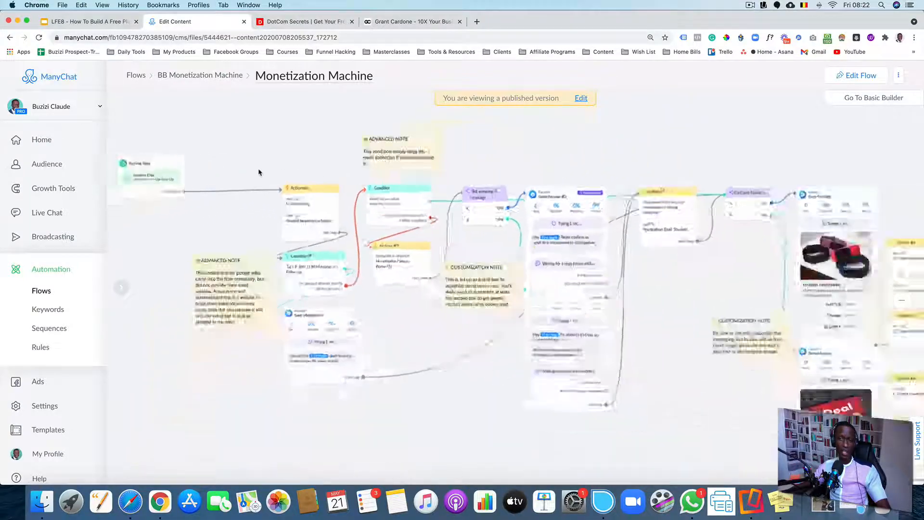
scroll(258, 172, "up", 2)
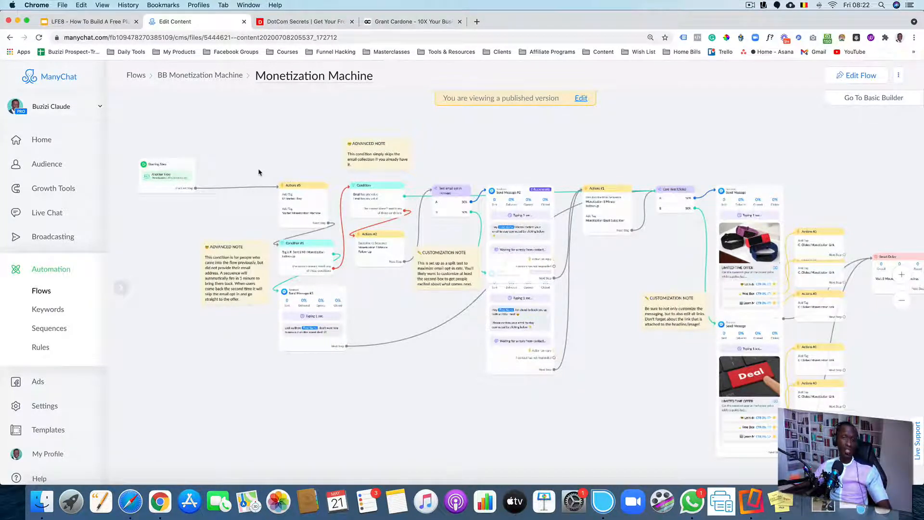
left_click_drag(185, 169, 267, 169)
left_click(372, 243)
scroll(371, 220, "up", 5)
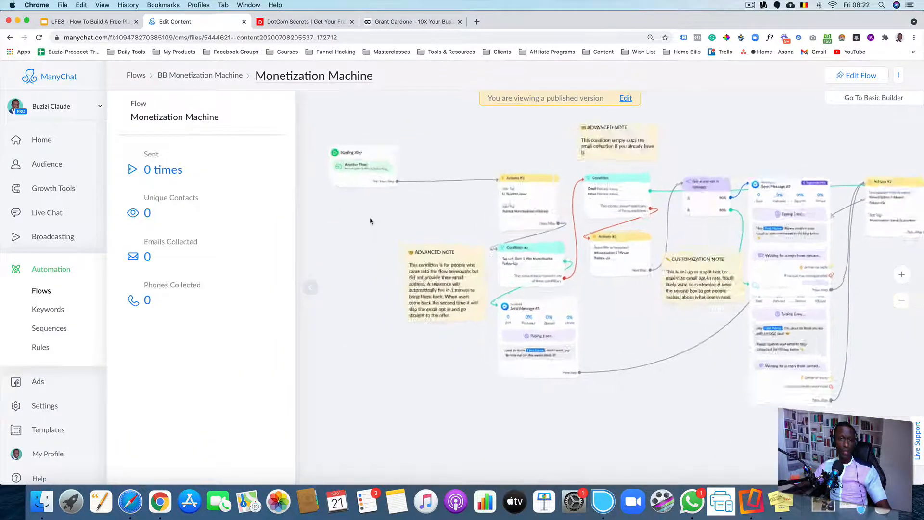
left_click(310, 292)
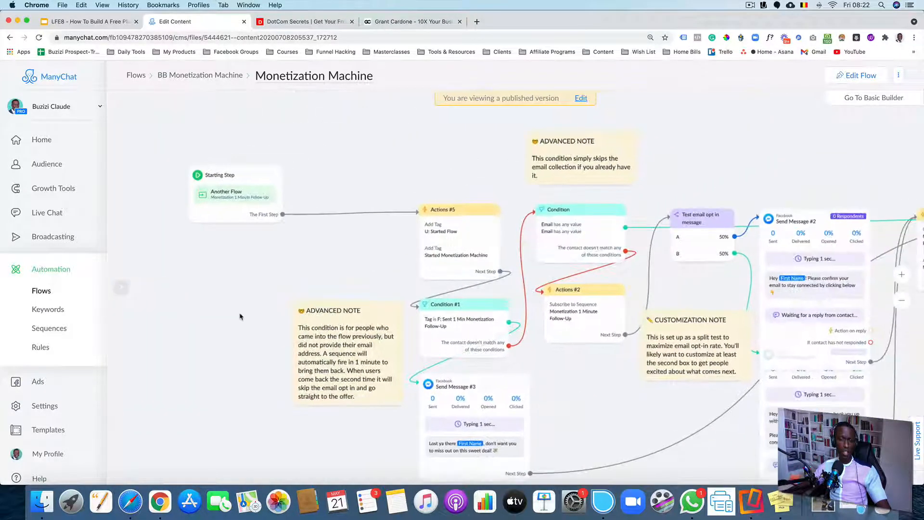
left_click_drag(351, 256, 269, 247)
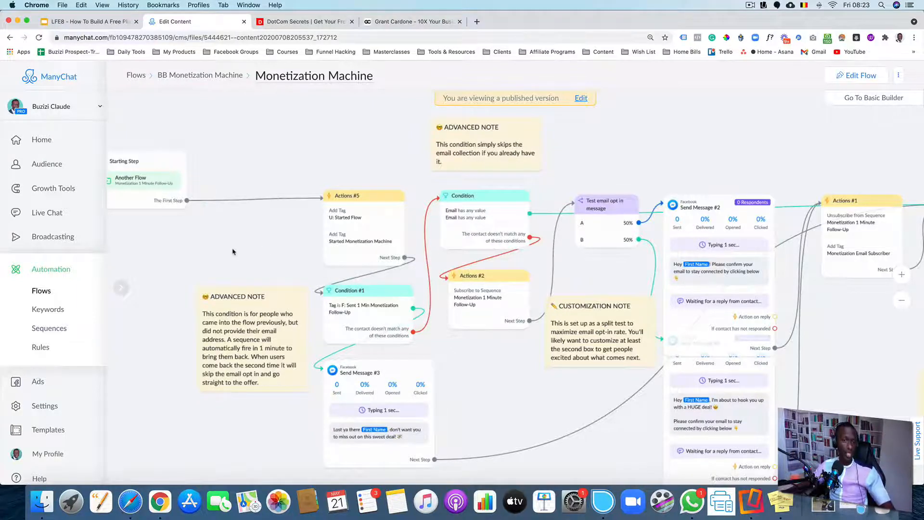
left_click_drag(283, 244, 185, 210)
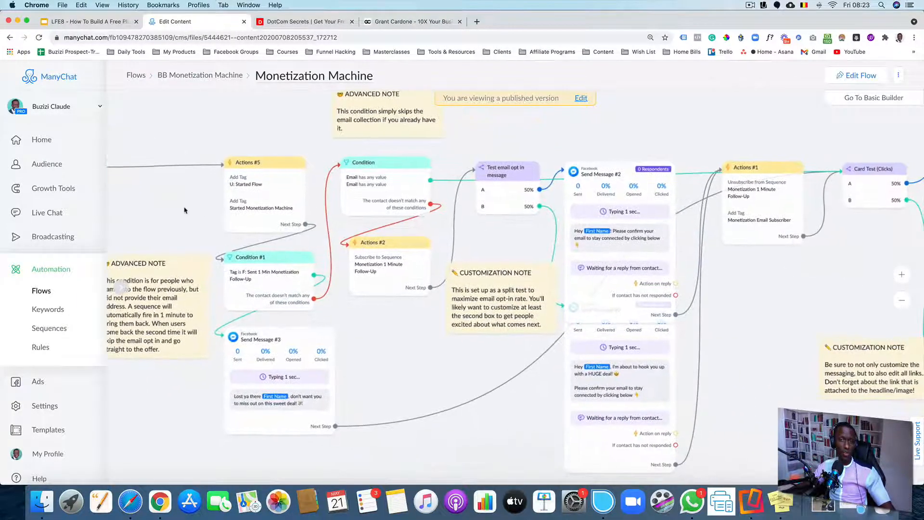
scroll(212, 210, "up", 5)
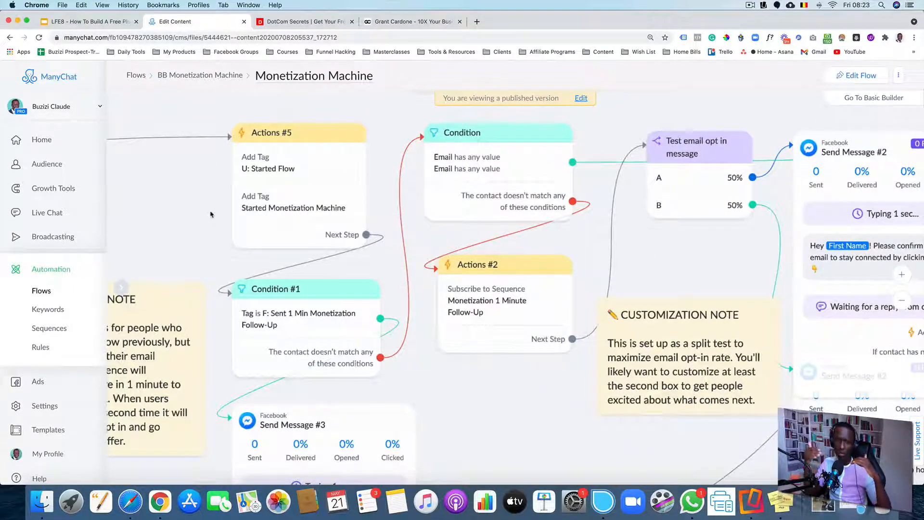
left_click_drag(211, 214, 169, 202)
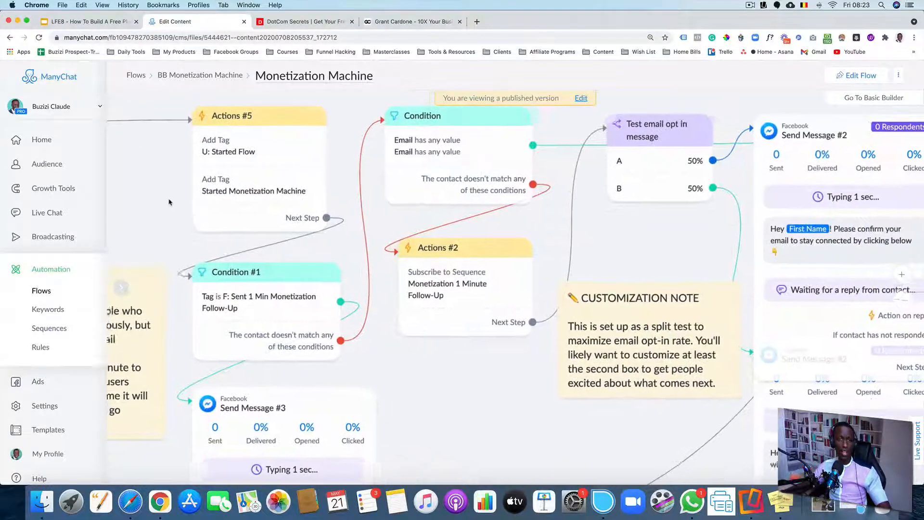
Examine the Test email opt in split test, Send Message #2 and Actions #1 nodes
scroll(162, 226, "down", 3)
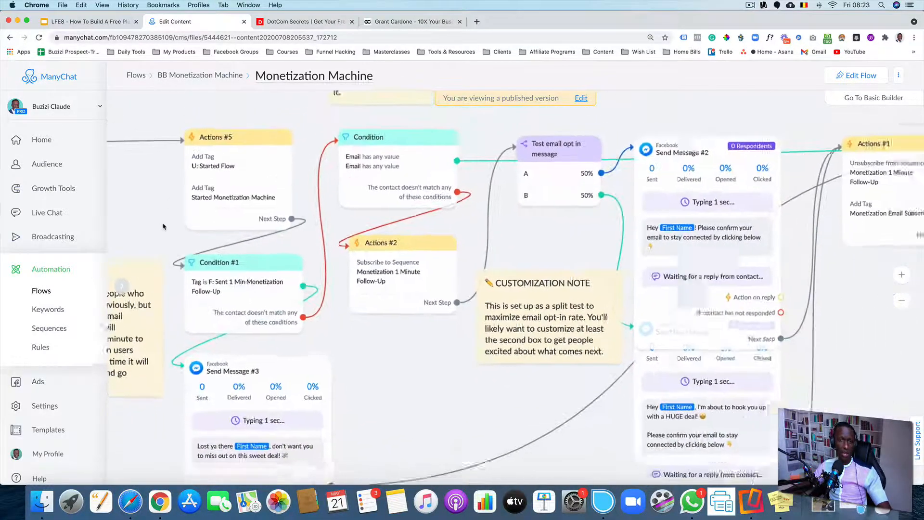
scroll(162, 225, "down", 2)
scroll(269, 231, "right", 5)
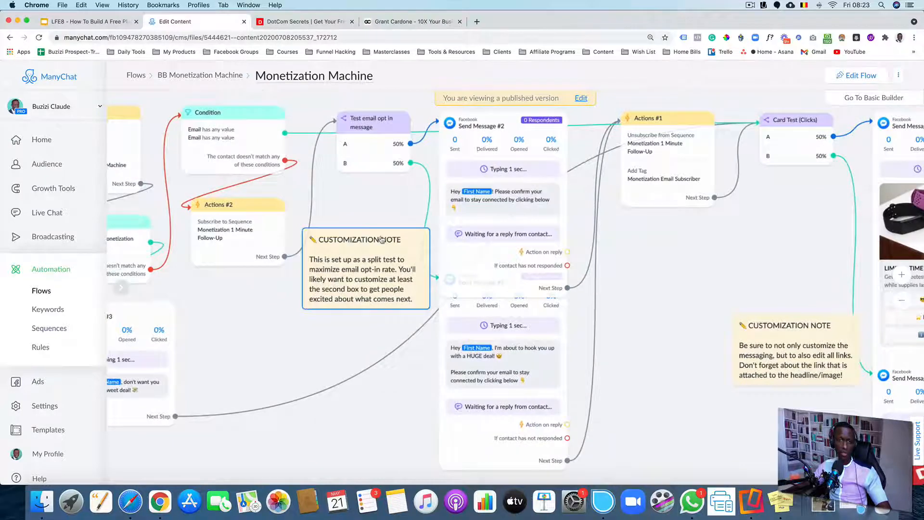
scroll(382, 239, "right", 5)
scroll(381, 239, "up", 3)
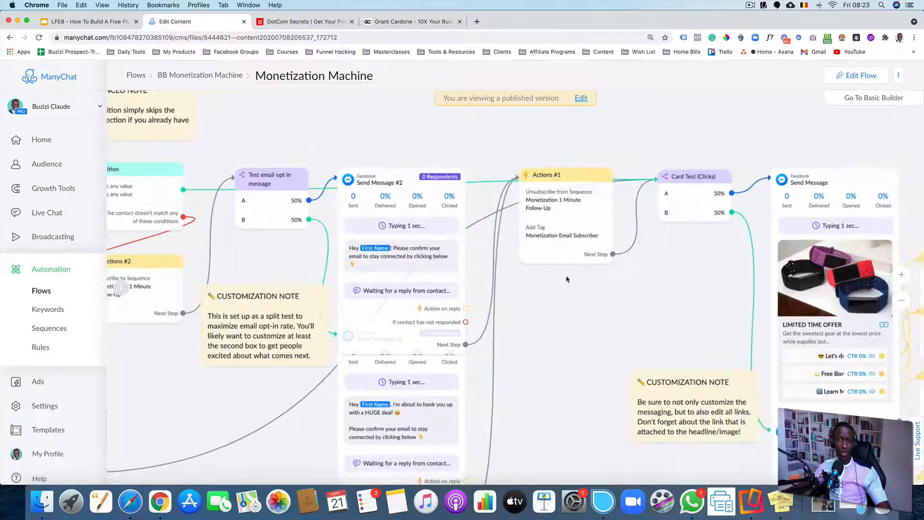
scroll(567, 279, "down", 2)
scroll(389, 205, "up", 3)
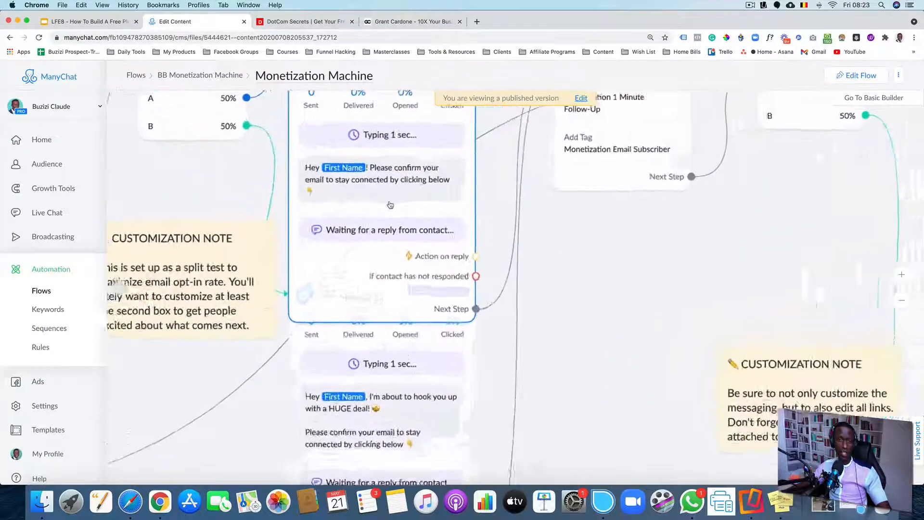
scroll(574, 268, "up", 1)
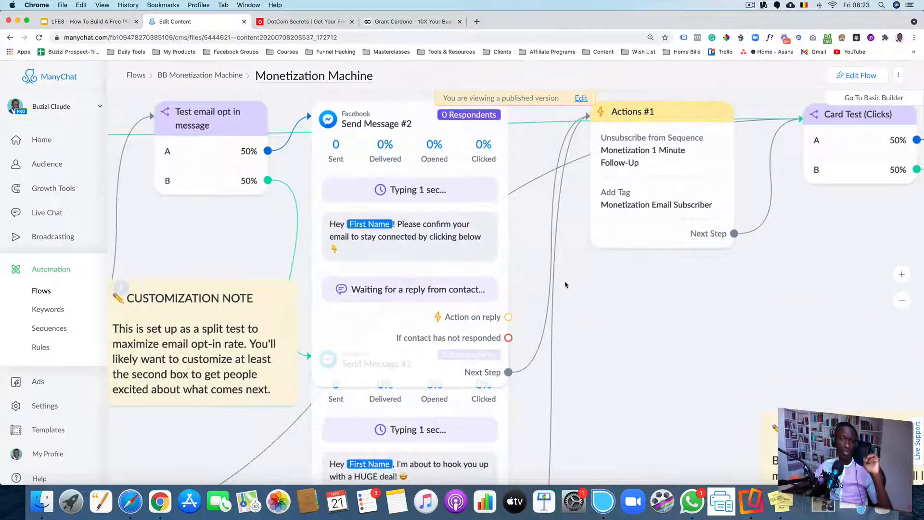
scroll(382, 246, "up", 5)
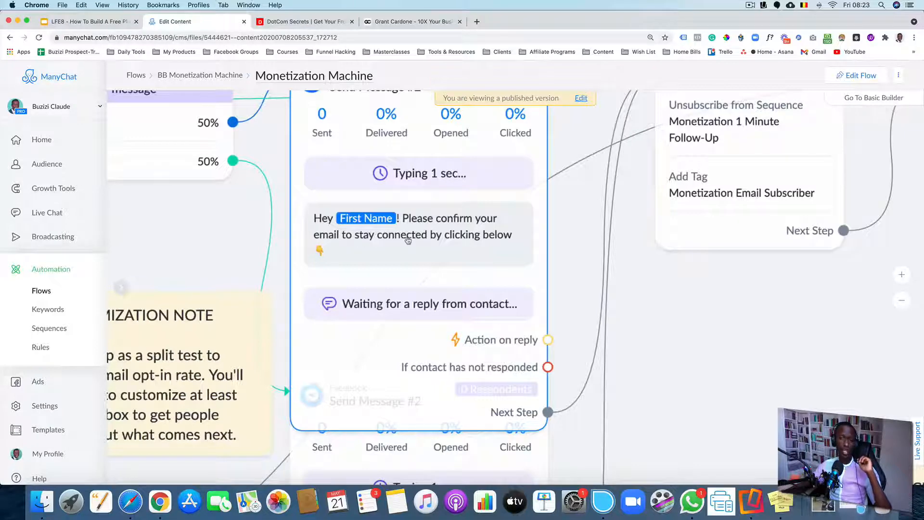
scroll(408, 240, "down", 3)
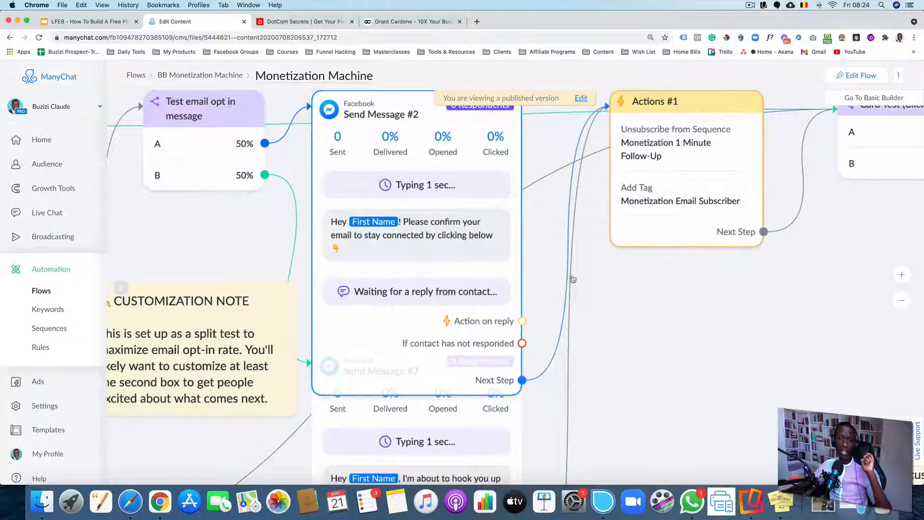
scroll(433, 239, "down", 3)
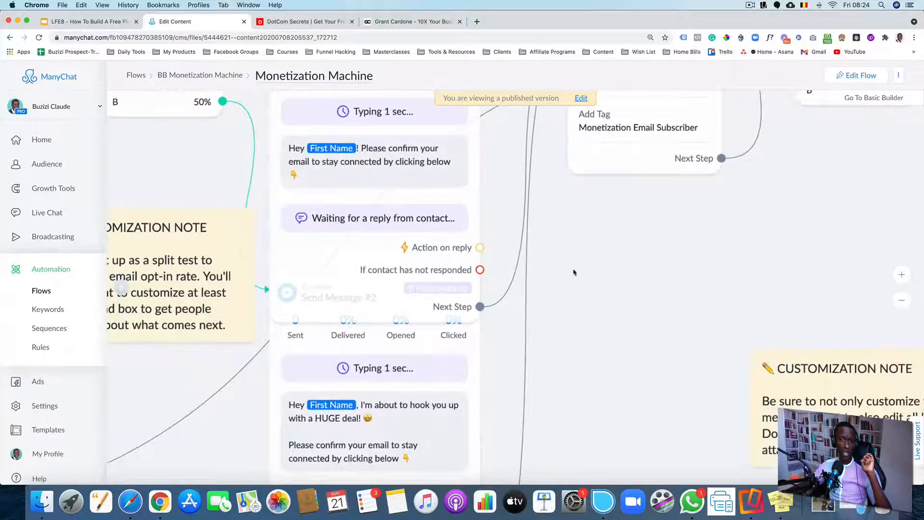
scroll(573, 268, "down", 3)
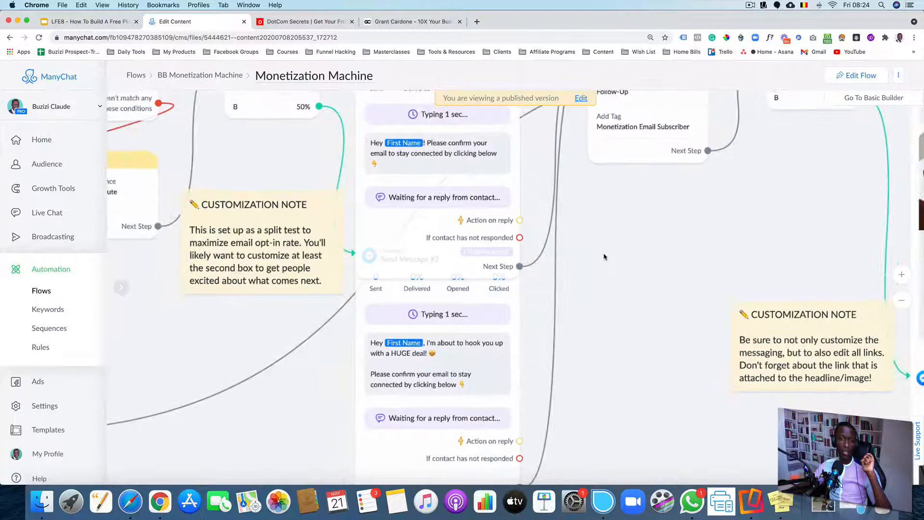
scroll(264, 152, "up", 5)
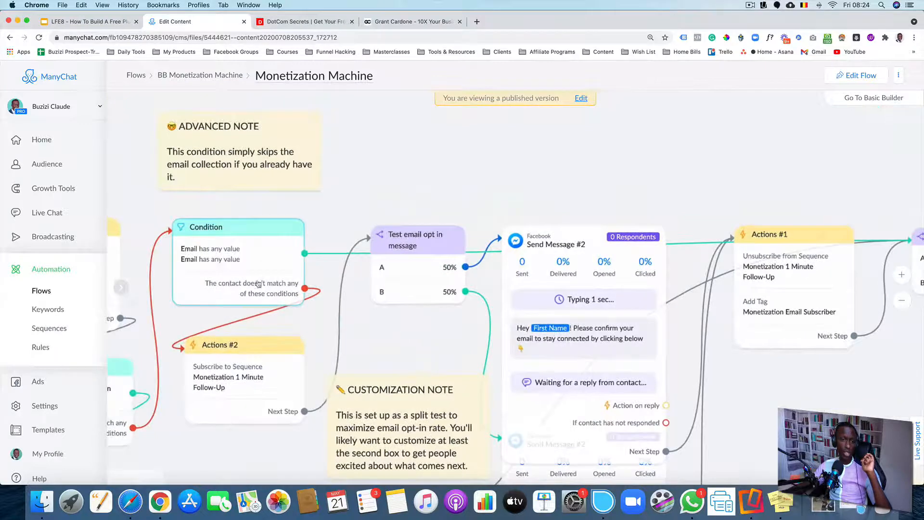
scroll(221, 271, "up", 5)
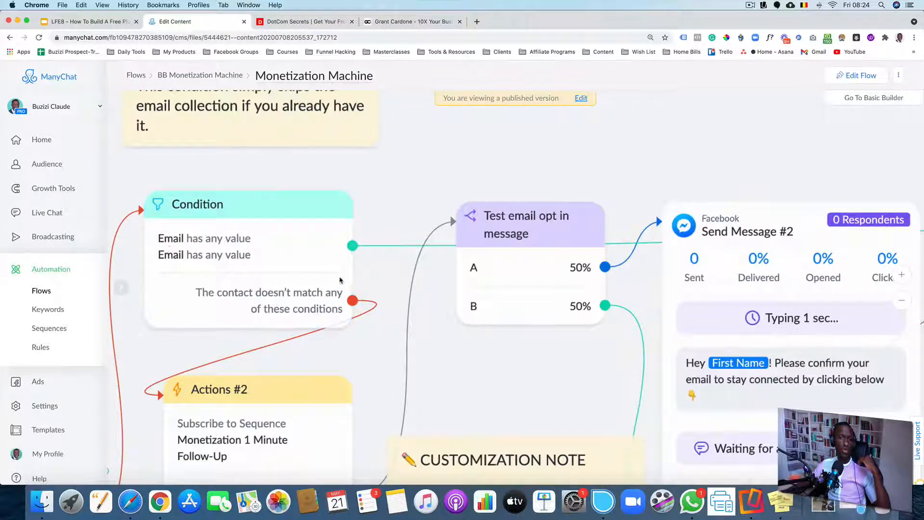
left_click_drag(578, 349, 448, 280)
scroll(366, 301, "down", 3)
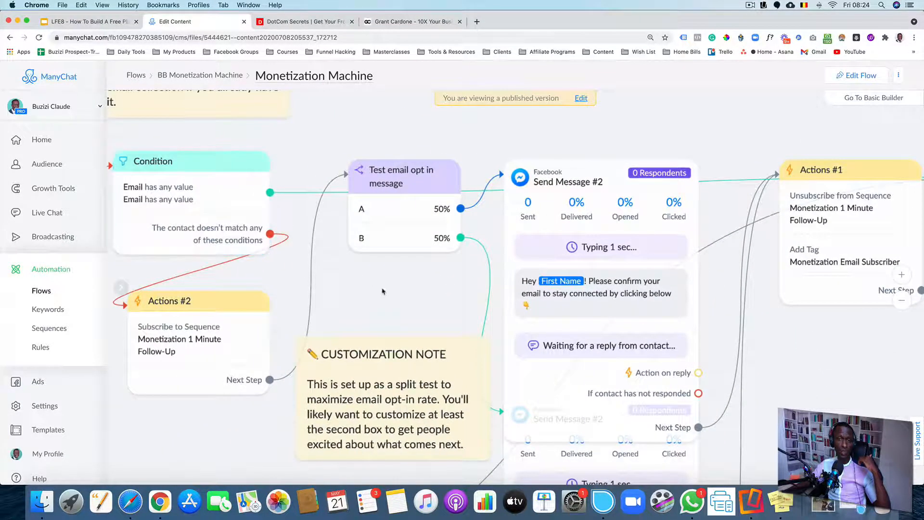
Examine the Send Message #2 node fed by split test branch A, including its confirmation message and reply options
left_click_drag(374, 288, 295, 251)
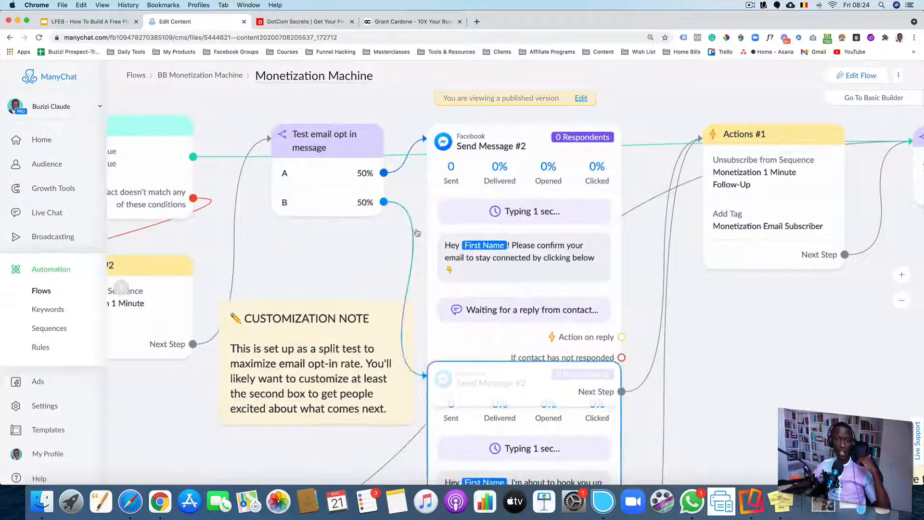
scroll(336, 214, "down", 2)
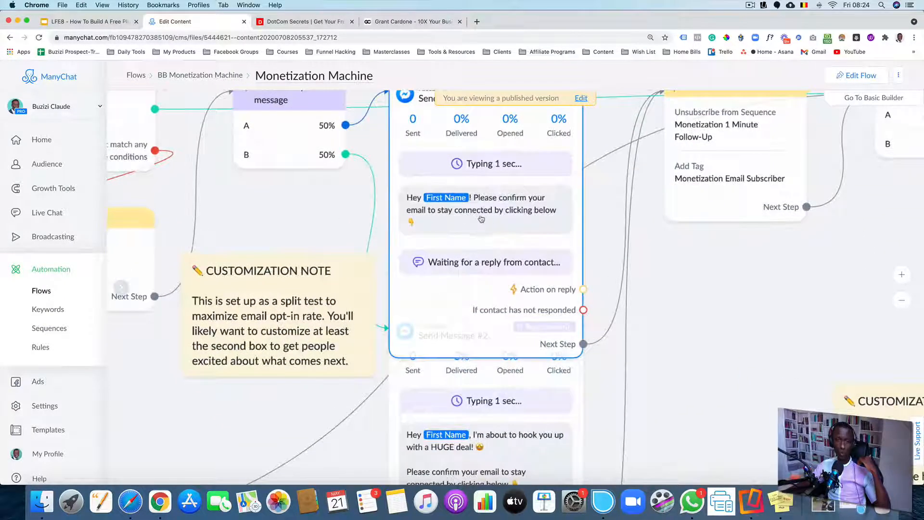
scroll(313, 212, "up", 2)
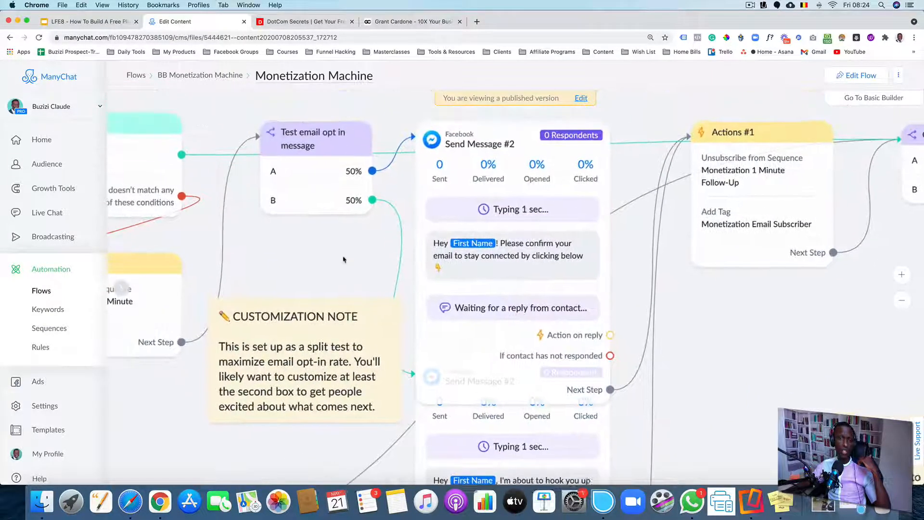
scroll(318, 246, "up", 3)
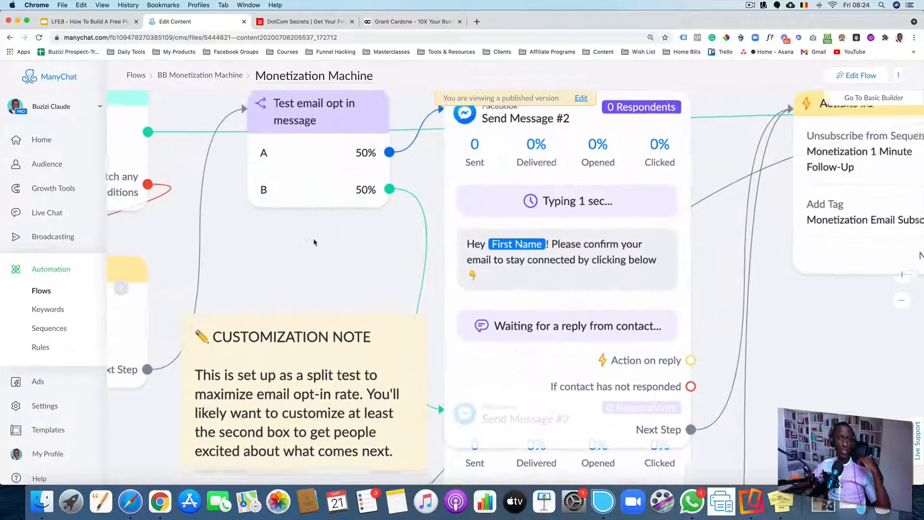
left_click_drag(322, 239, 328, 294)
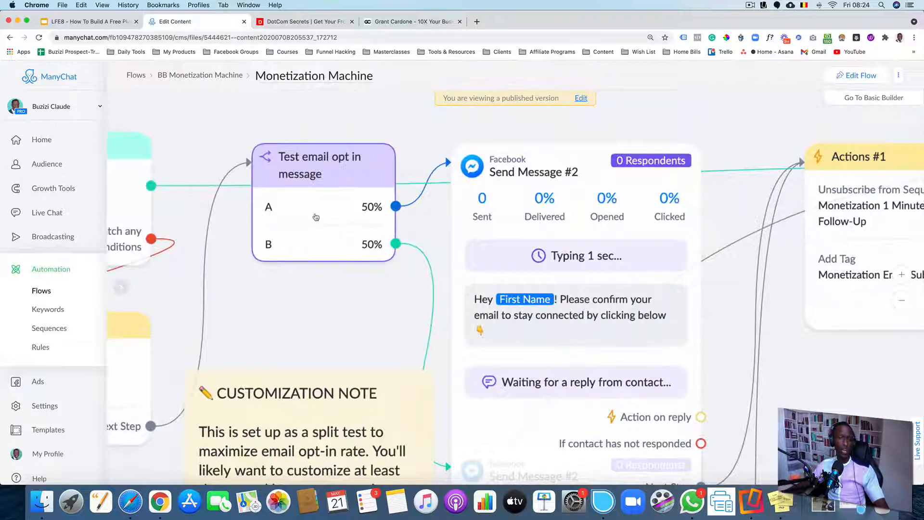
scroll(337, 214, "up", 1)
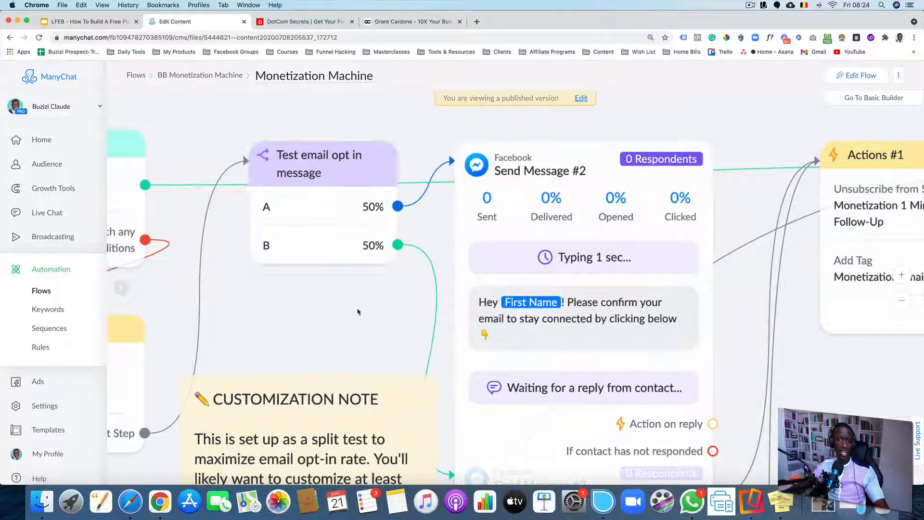
left_click_drag(364, 314, 303, 199)
Examine the second Send Message #2 variant fed by branch B and its HUGE deal confirmation message
scroll(308, 204, "down", 1)
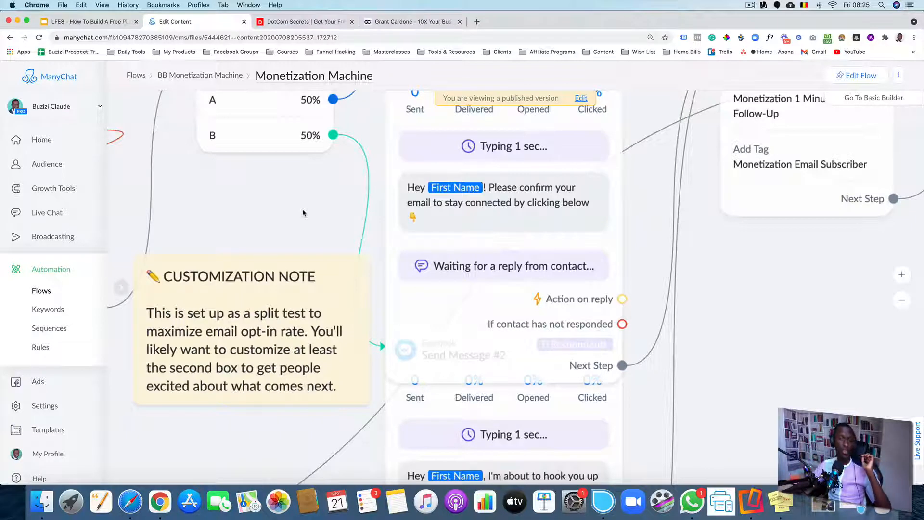
scroll(313, 209, "down", 2)
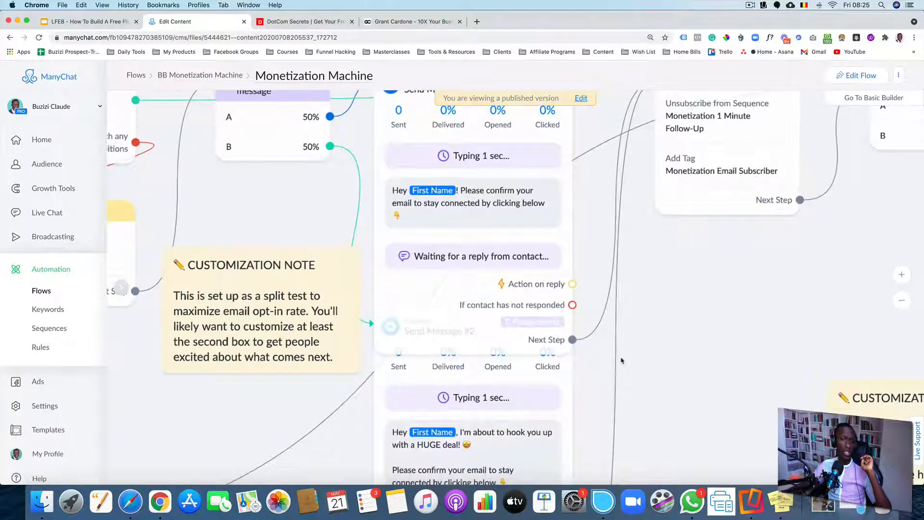
scroll(618, 313, "down", 3)
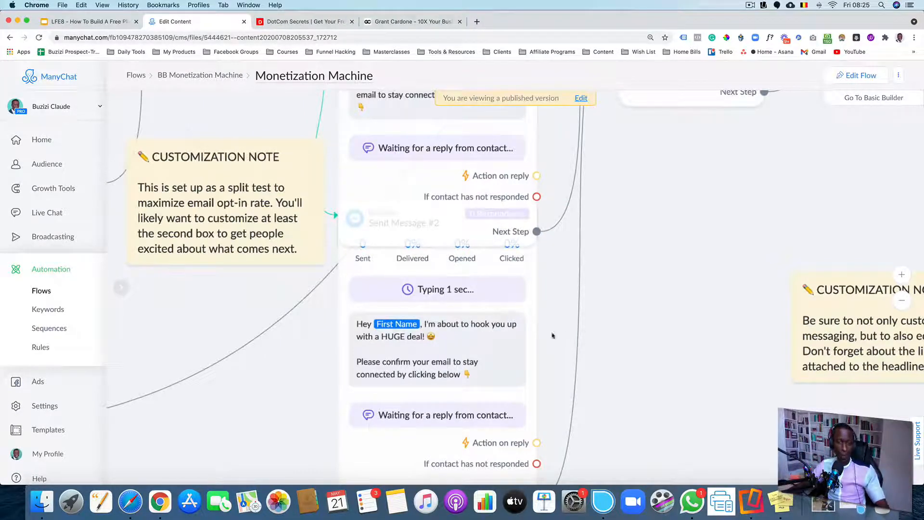
scroll(410, 337, "up", 2)
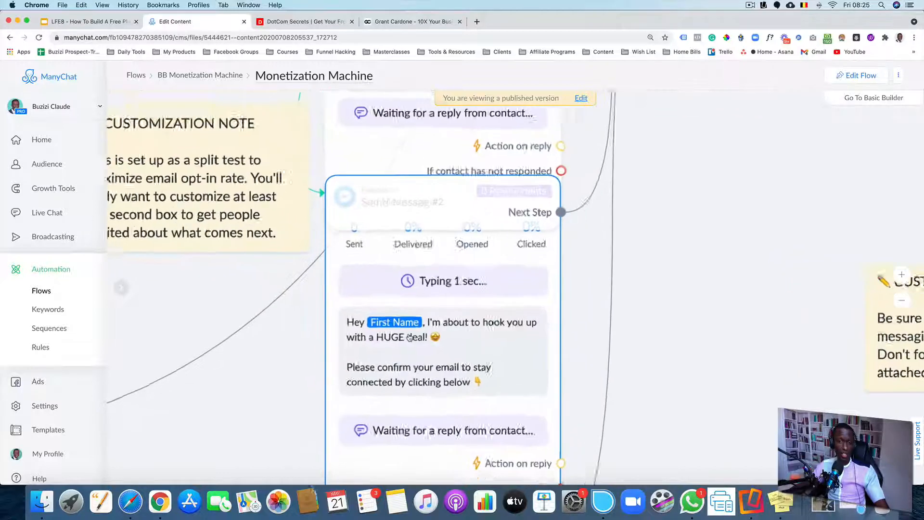
scroll(409, 337, "up", 1)
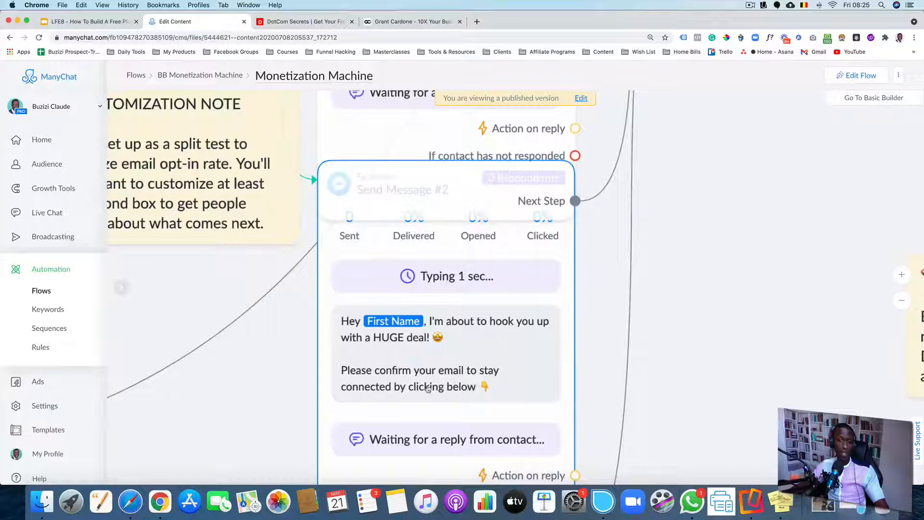
scroll(675, 273, "up", 5)
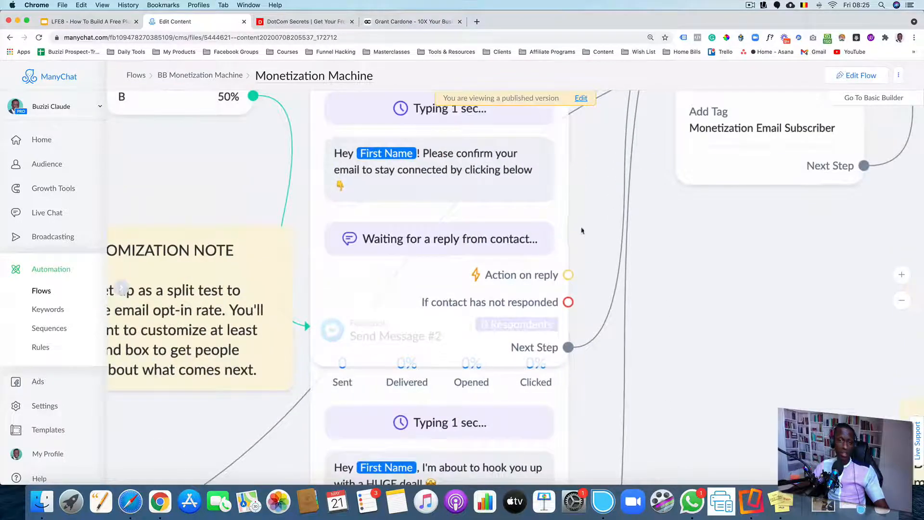
scroll(585, 260, "up", 1)
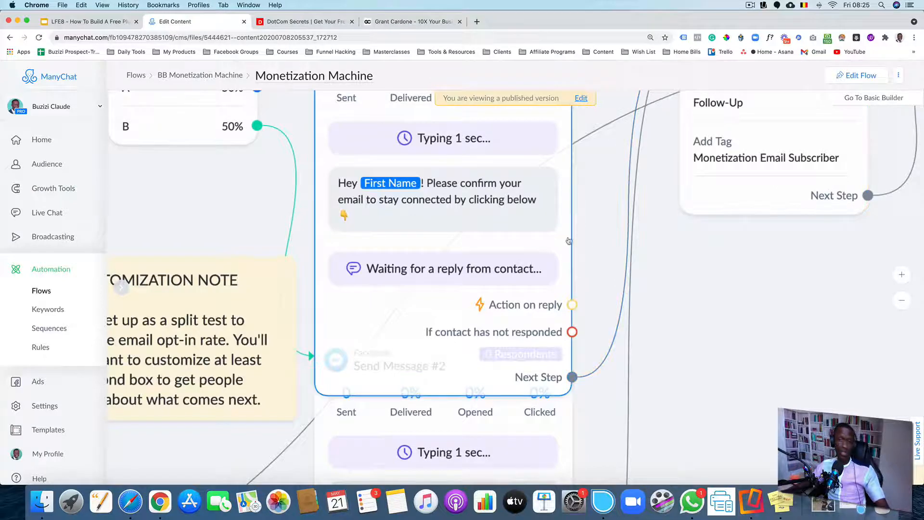
left_click_drag(593, 208, 534, 278)
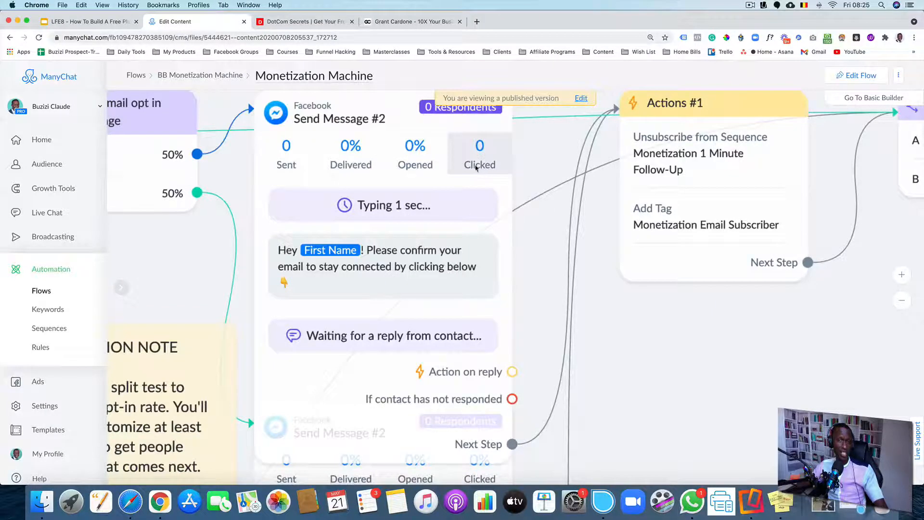
Examine the Actions #1, Card Test (Clicks) split, Limited Time Offer message cards, Actions #3 and Smart Delay nodes
scroll(477, 268, "down", 5)
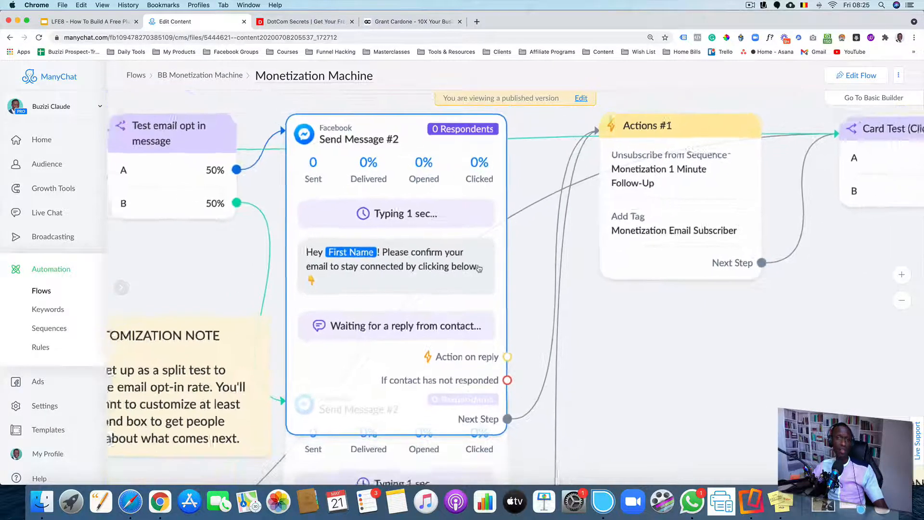
left_click_drag(589, 315, 411, 297)
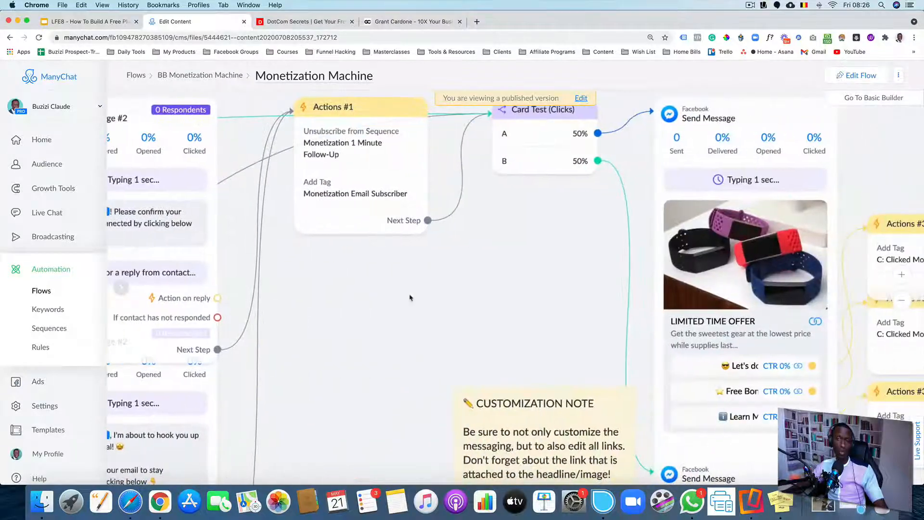
scroll(526, 306, "down", 2)
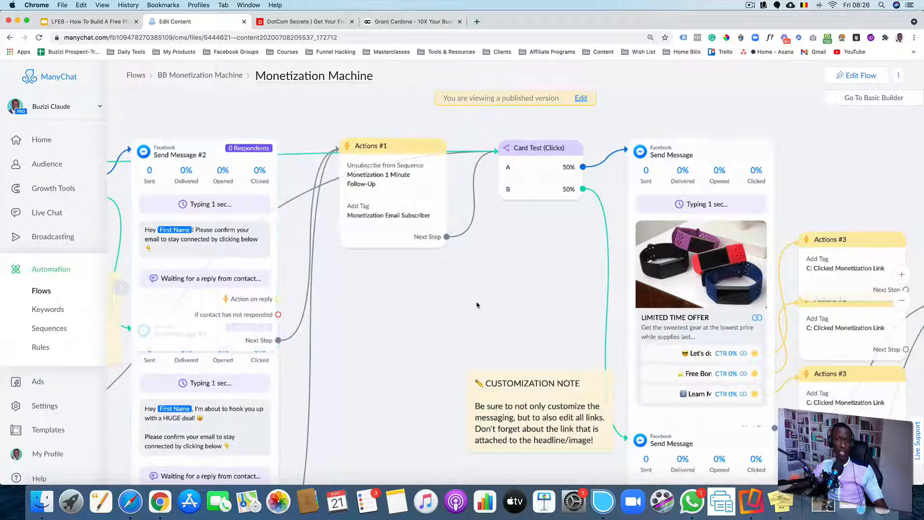
scroll(357, 287, "right", 5)
scroll(357, 287, "right", 5)
scroll(357, 288, "down", 1)
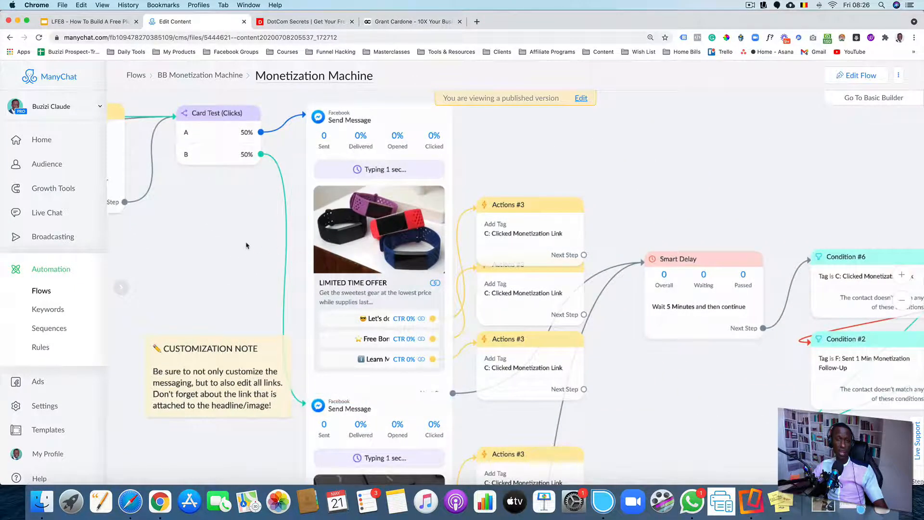
scroll(255, 246, "up", 3)
scroll(255, 246, "right", 3)
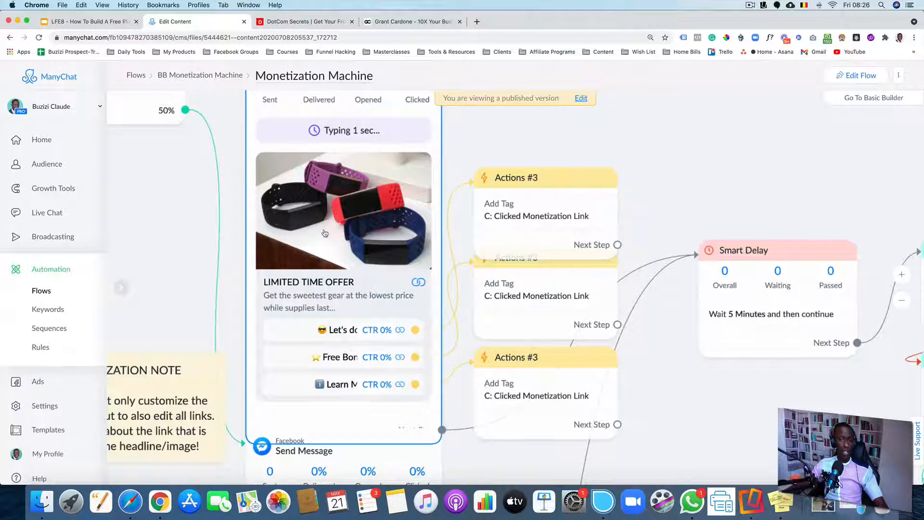
scroll(324, 233, "down", 2)
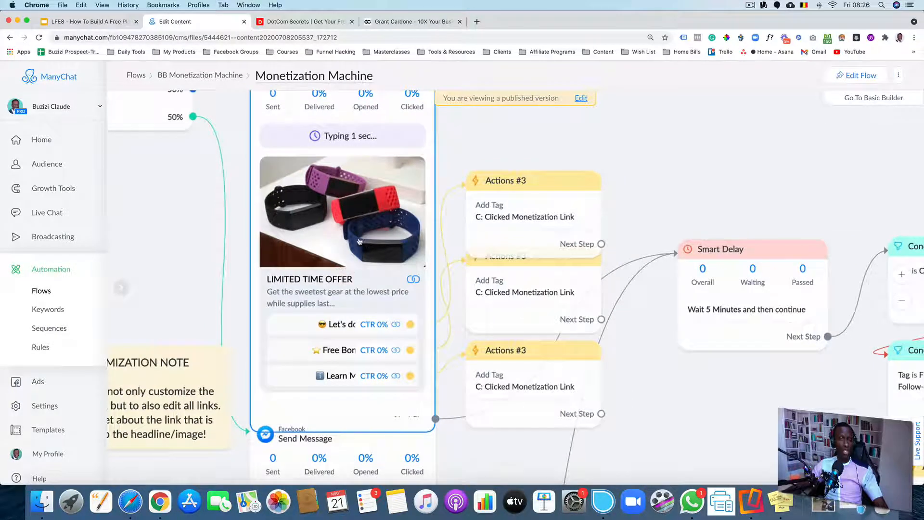
scroll(164, 221, "down", 2)
scroll(164, 221, "down", 2)
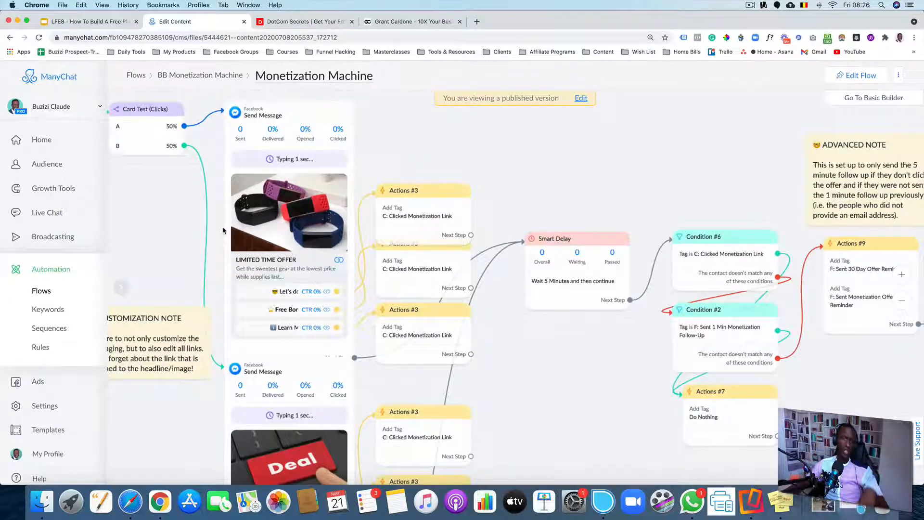
scroll(270, 232, "up", 2)
scroll(283, 235, "up", 1)
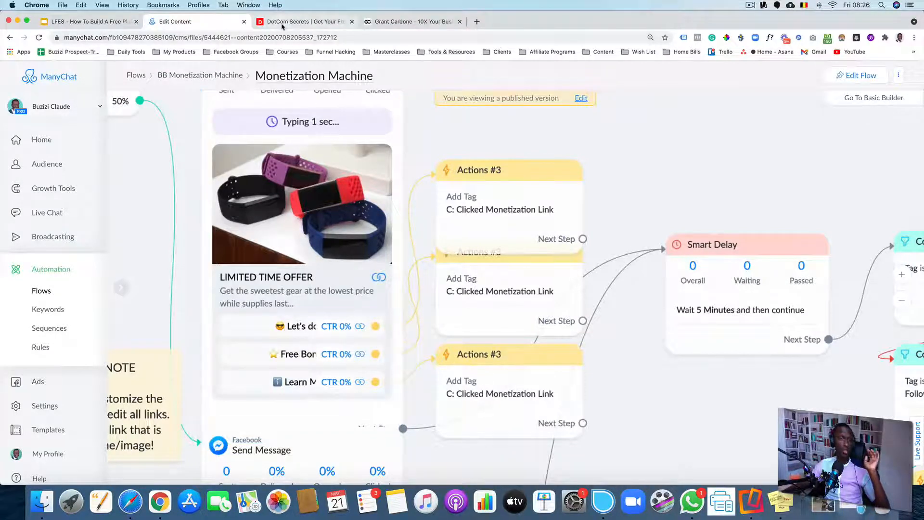
left_click(300, 21)
left_click(208, 24)
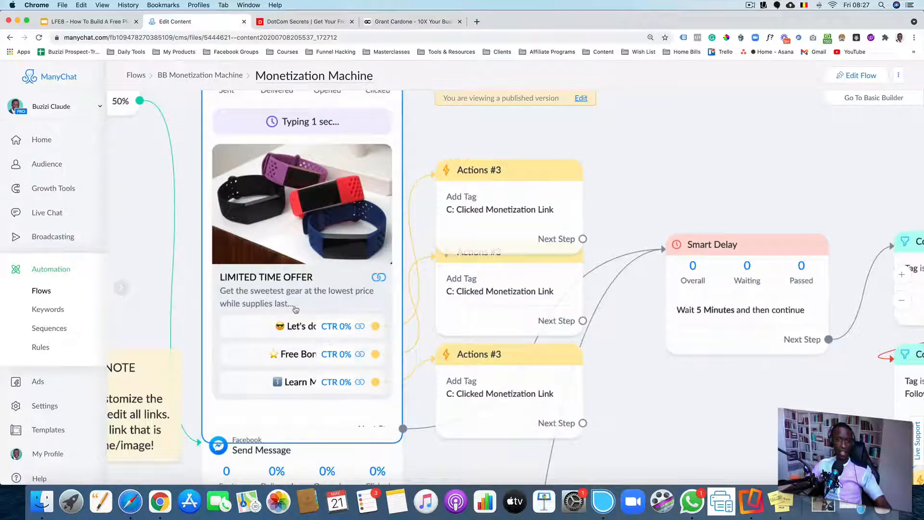
Examine the Deal image Limited Time Offer card and the Actions #3 tag nodes attached to its buttons
scroll(291, 312, "down", 5)
scroll(526, 417, "down", 3)
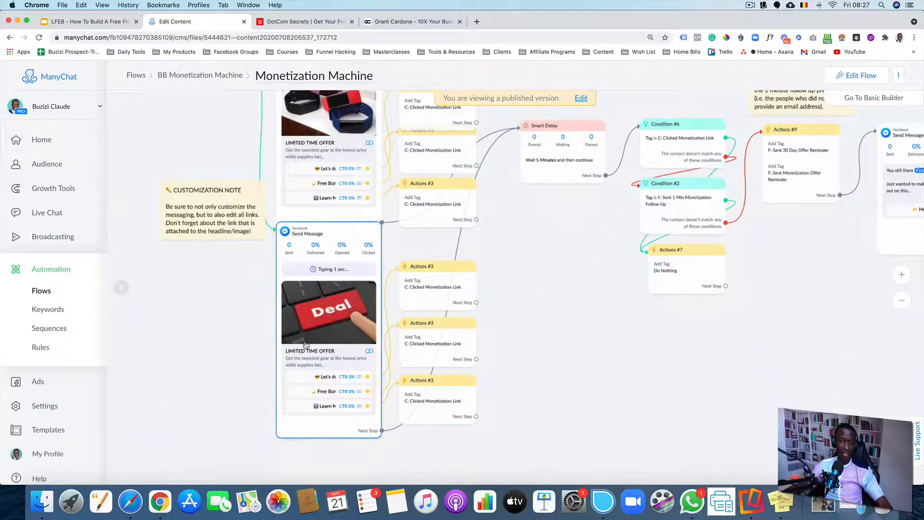
scroll(306, 350, "up", 5)
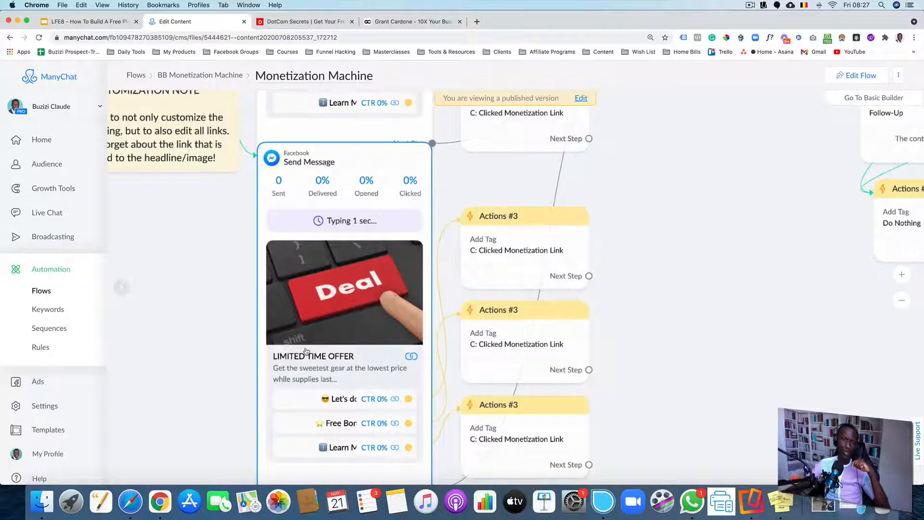
scroll(675, 388, "down", 2)
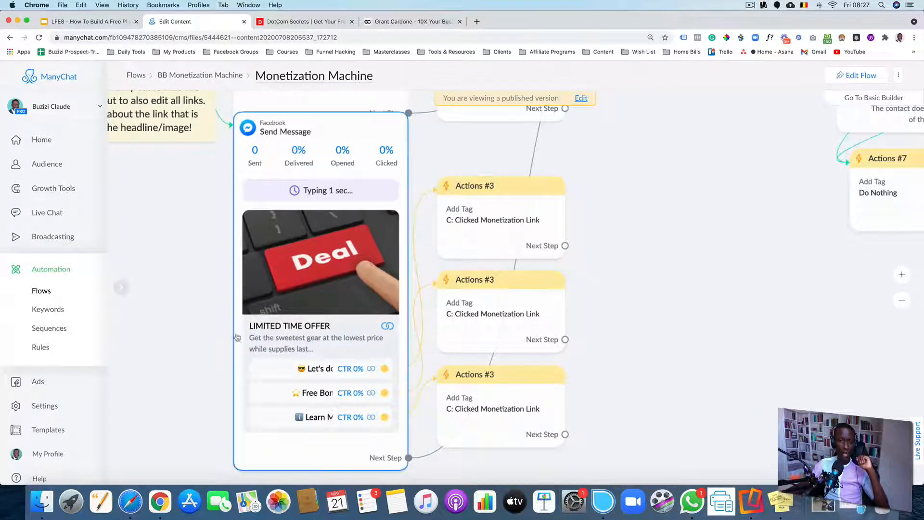
scroll(212, 318, "up", 2)
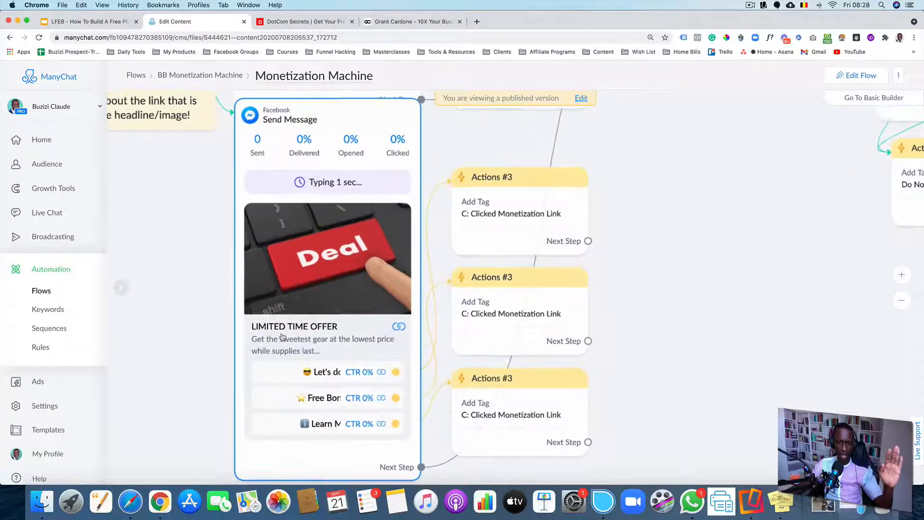
scroll(284, 334, "up", 3)
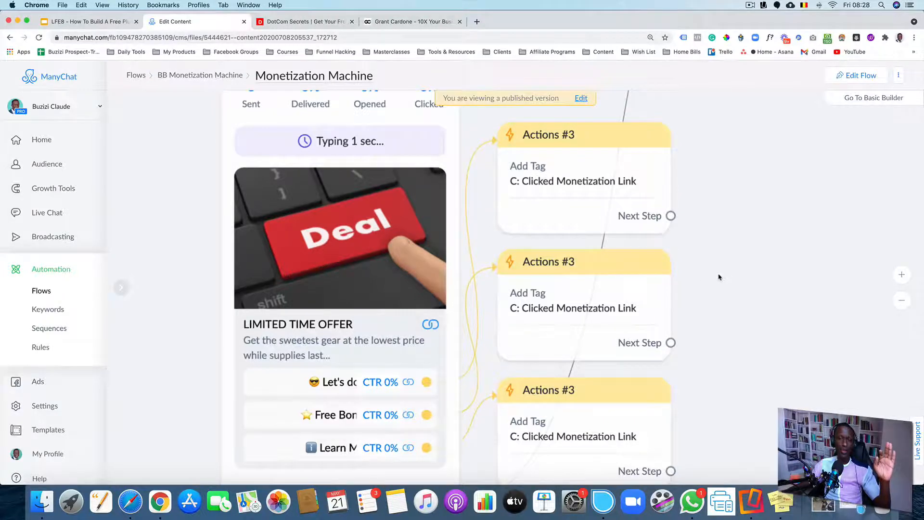
scroll(718, 276, "down", 4)
scroll(553, 268, "down", 3)
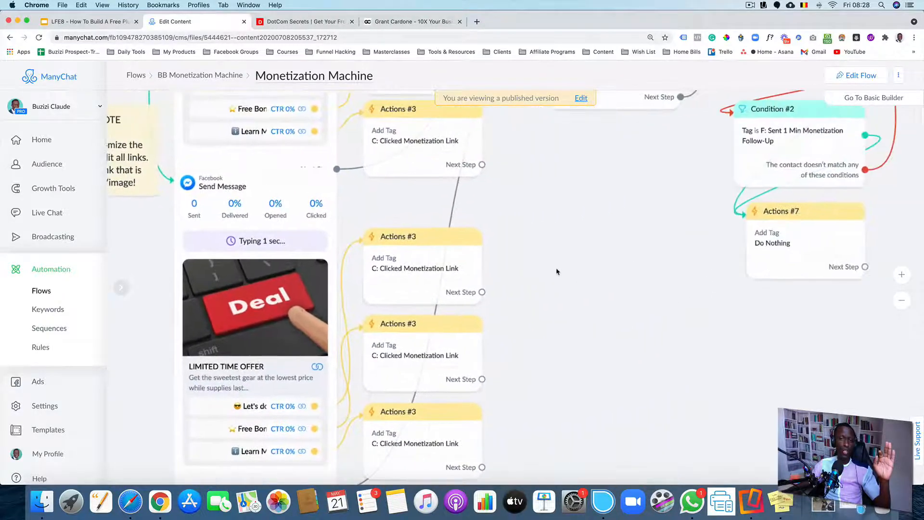
scroll(547, 267, "down", 2)
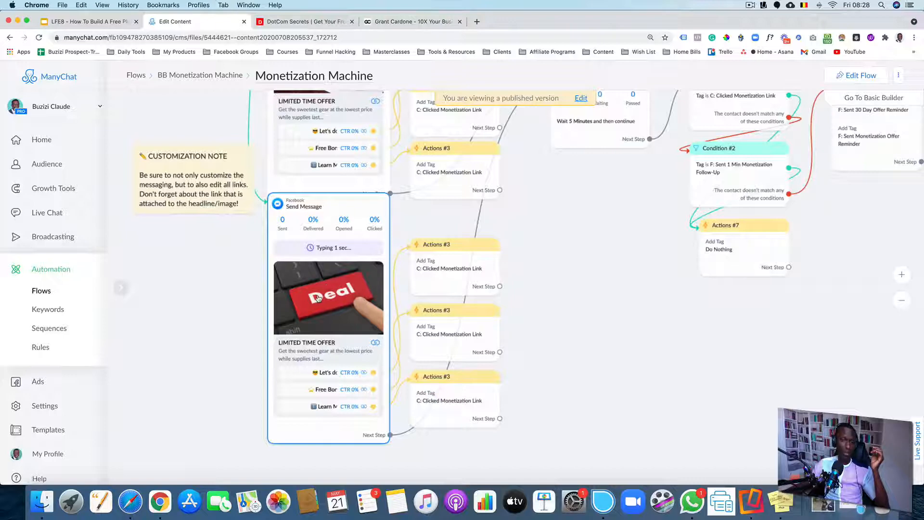
Examine the Smart Delay node and the Condition #6, Condition #2 and Actions #7 nodes that follow it
scroll(563, 229, "up", 3)
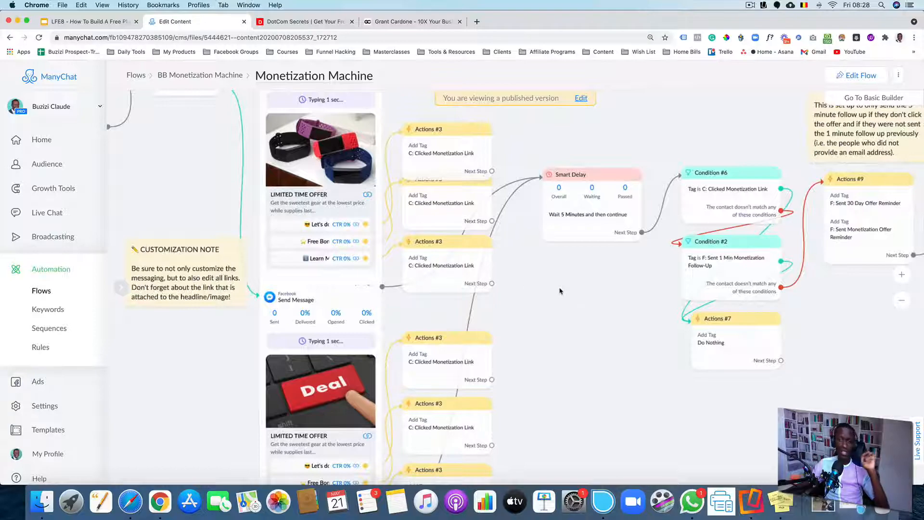
left_click_drag(542, 292, 531, 249)
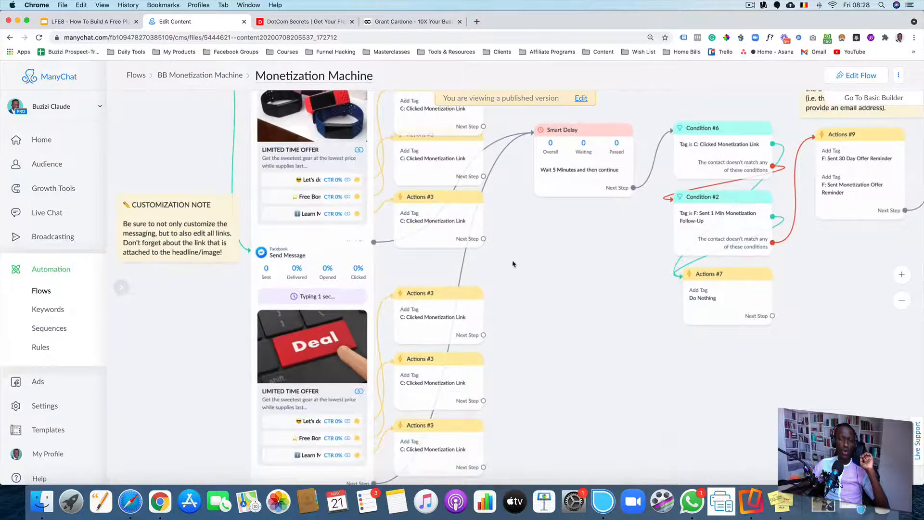
scroll(513, 263, "up", 5)
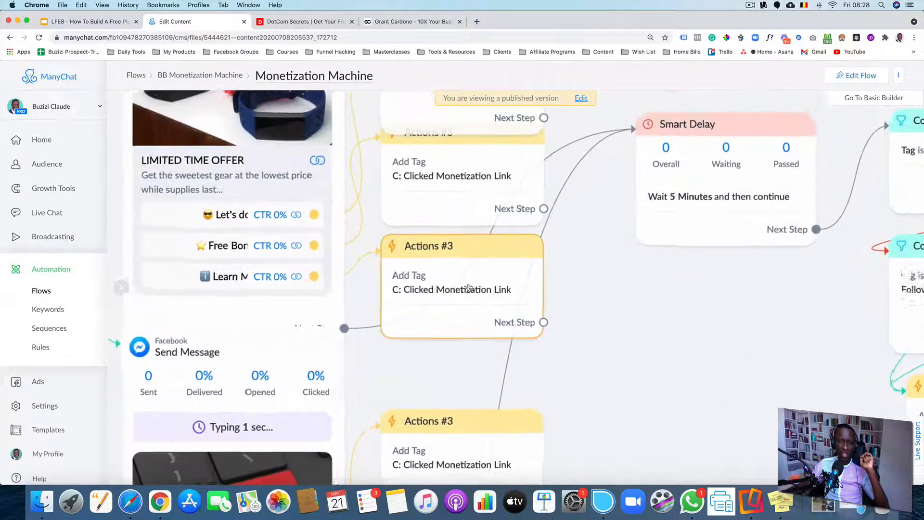
scroll(468, 288, "up", 1)
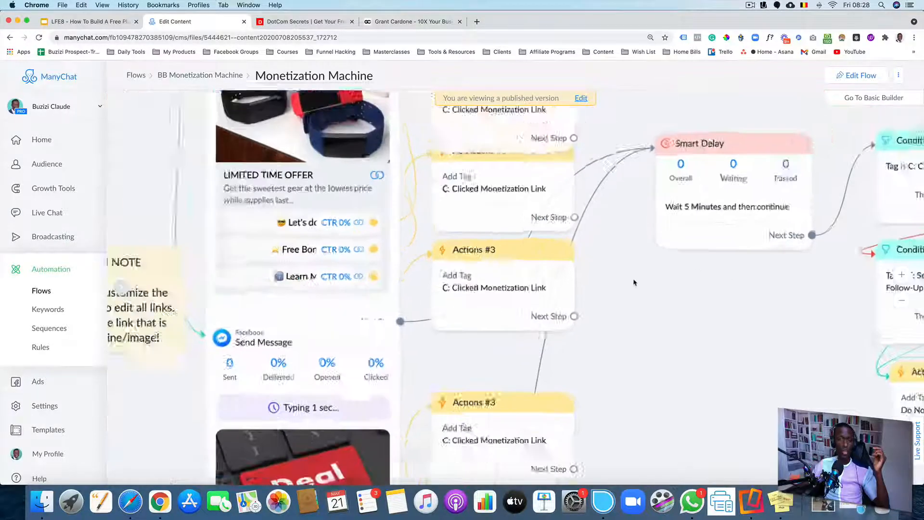
scroll(633, 283, "down", 3)
left_click_drag(647, 277, 570, 253)
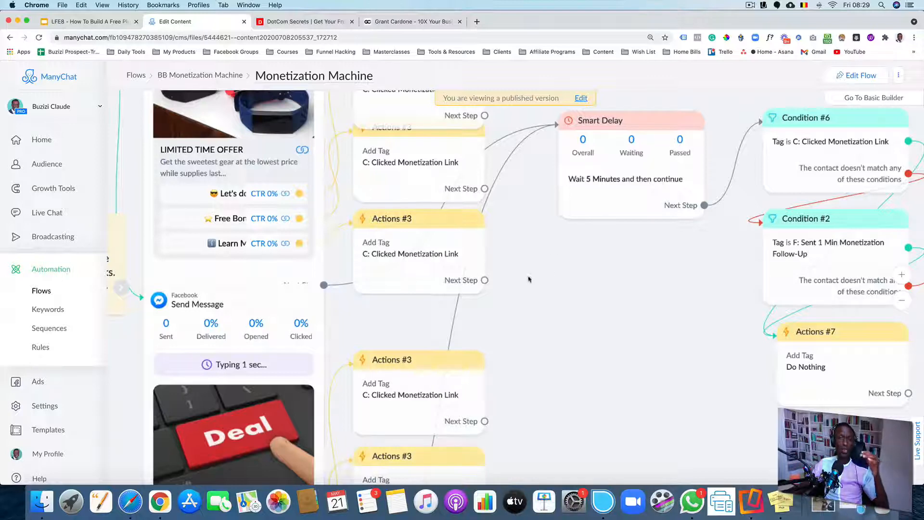
Examine the Actions #9 tag node and the Send Message #4 reminder that follow the condition nodes
left_click_drag(597, 277, 404, 282)
scroll(405, 282, "down", 3)
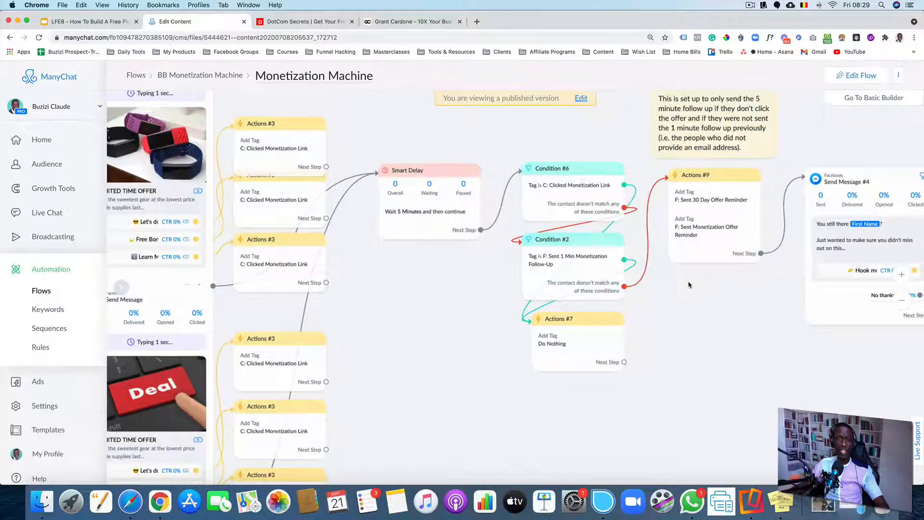
left_click_drag(690, 285, 396, 291)
scroll(395, 260, "up", 4)
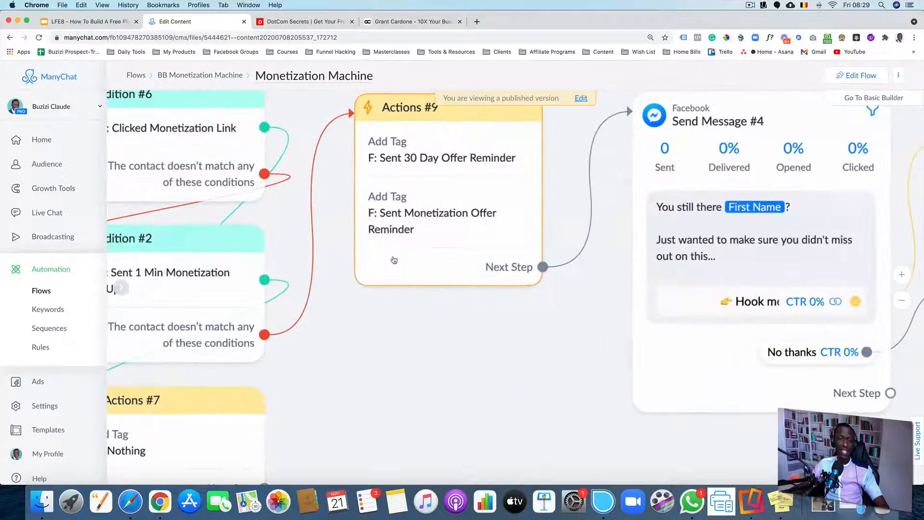
scroll(428, 193, "down", 5)
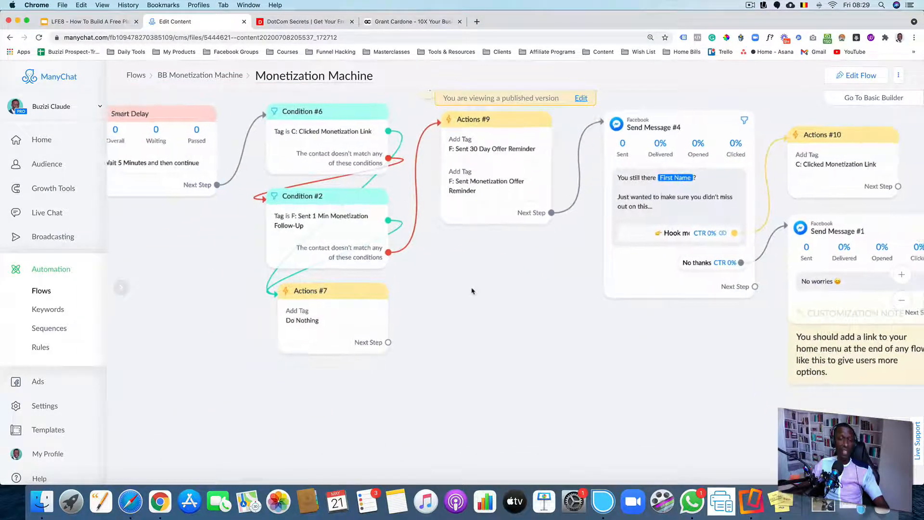
scroll(471, 289, "down", 2)
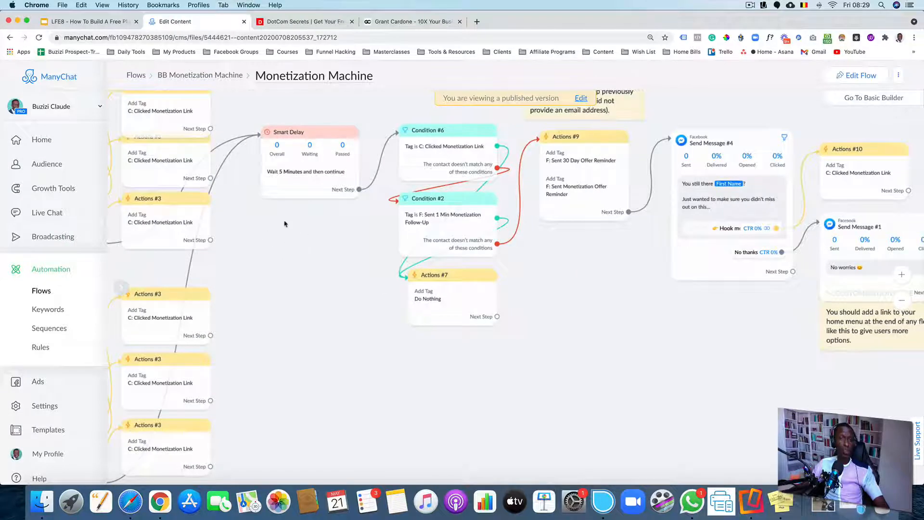
left_click_drag(302, 247, 364, 255)
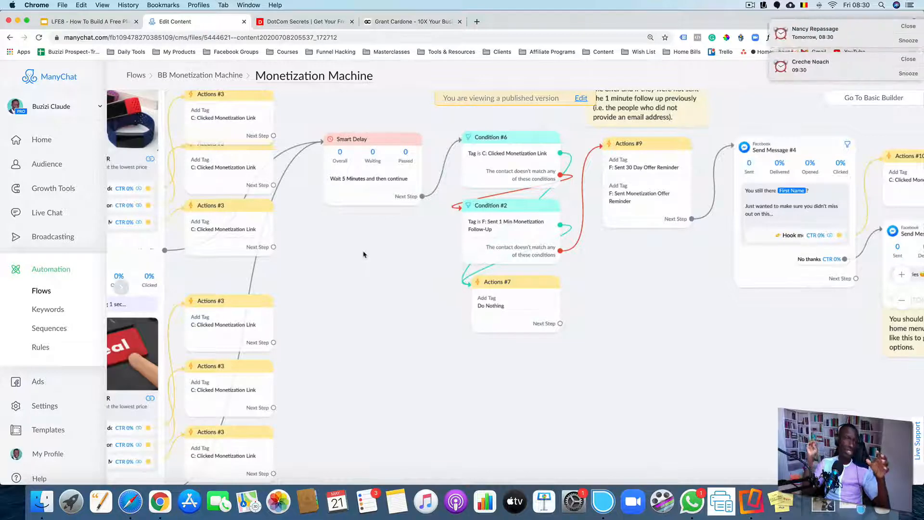
Return from the template to the list of flows
left_click(899, 26)
left_click(897, 26)
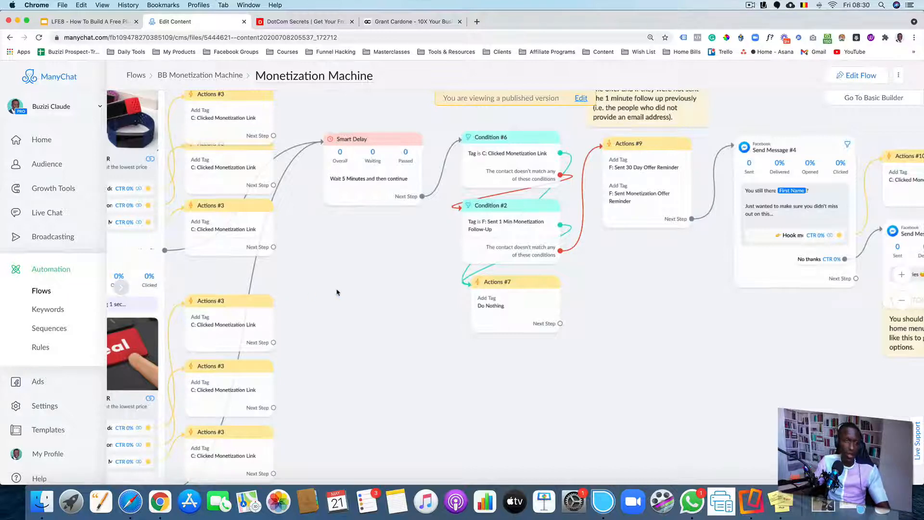
left_click(55, 270)
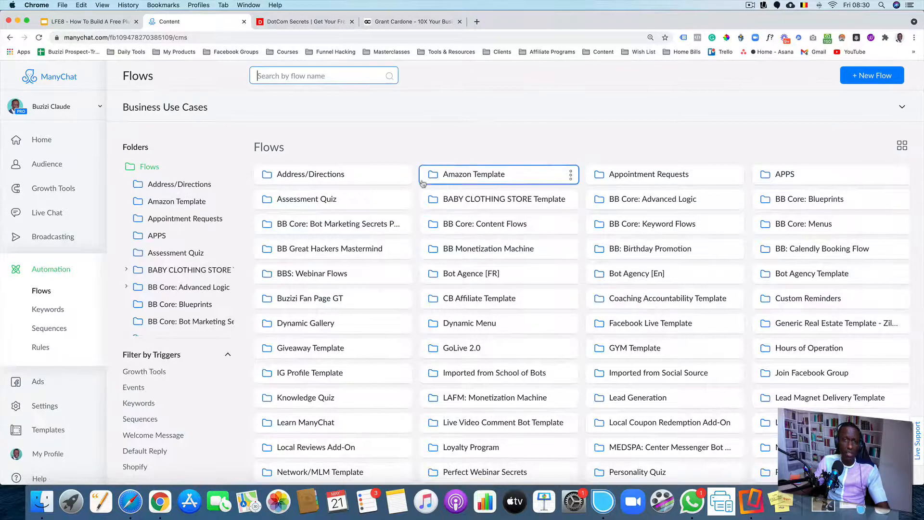
scroll(481, 202, "down", 15)
scroll(414, 207, "up", 15)
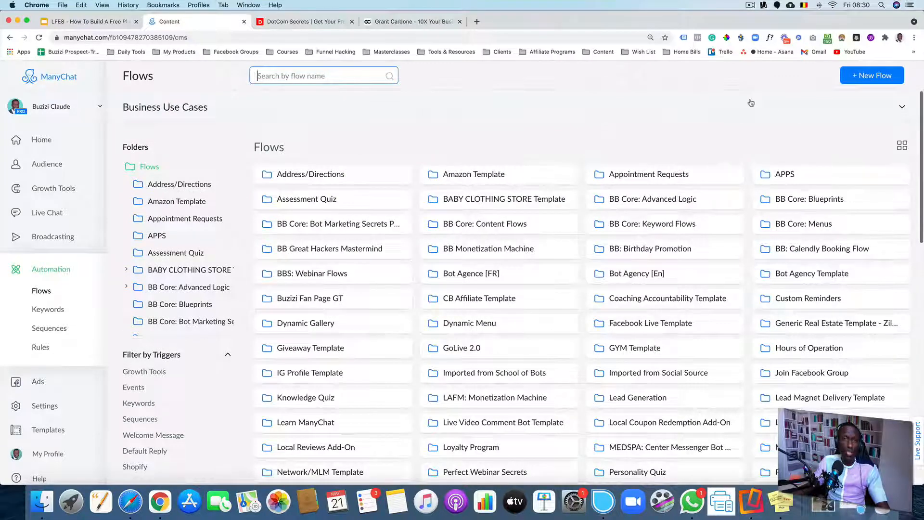
scroll(846, 98, "up", 3)
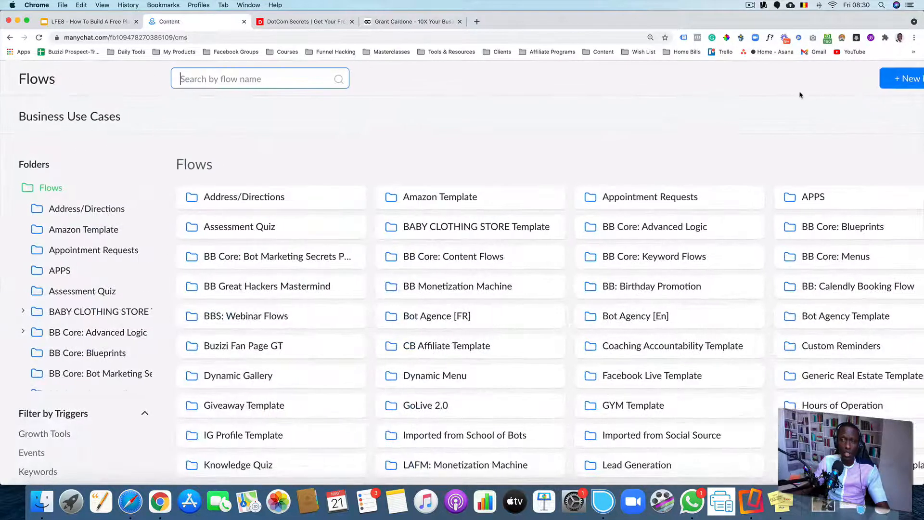
scroll(794, 93, "down", 3)
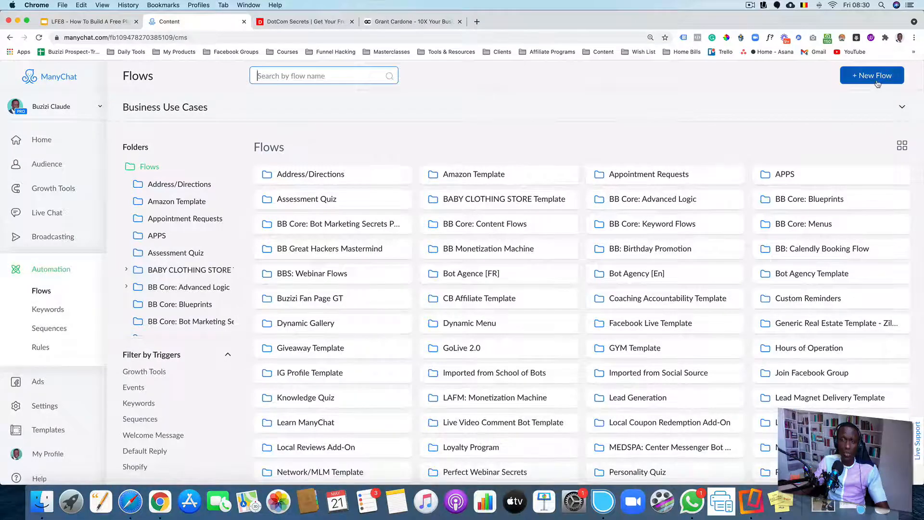
Create a new empty flow named Free Plus Shipping LF
left_click(876, 75)
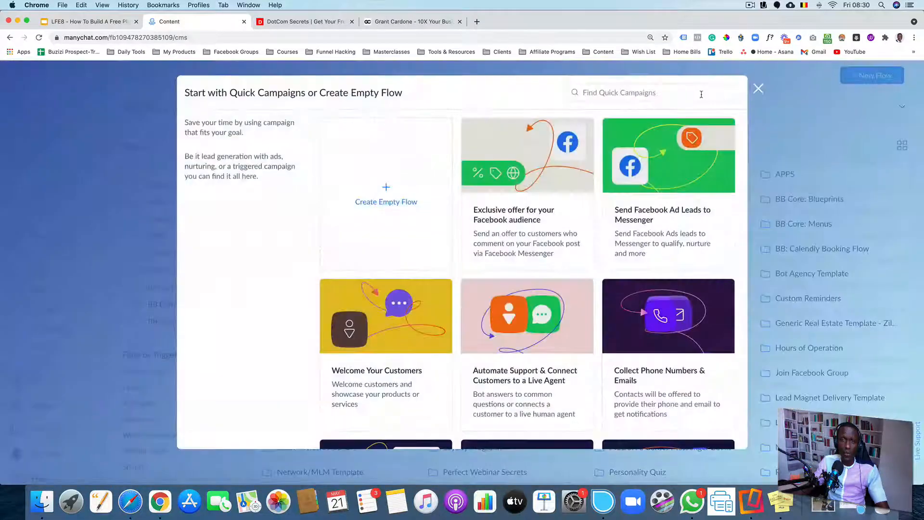
left_click(396, 190)
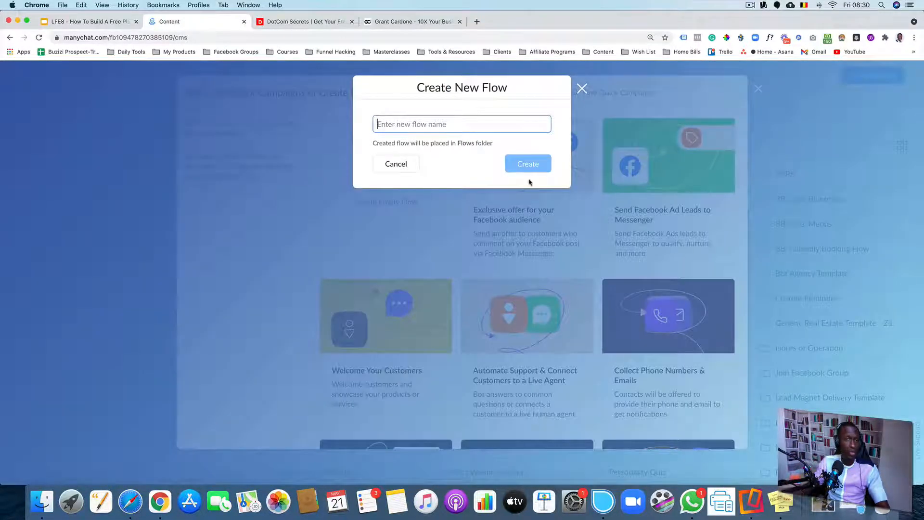
type("Free ")
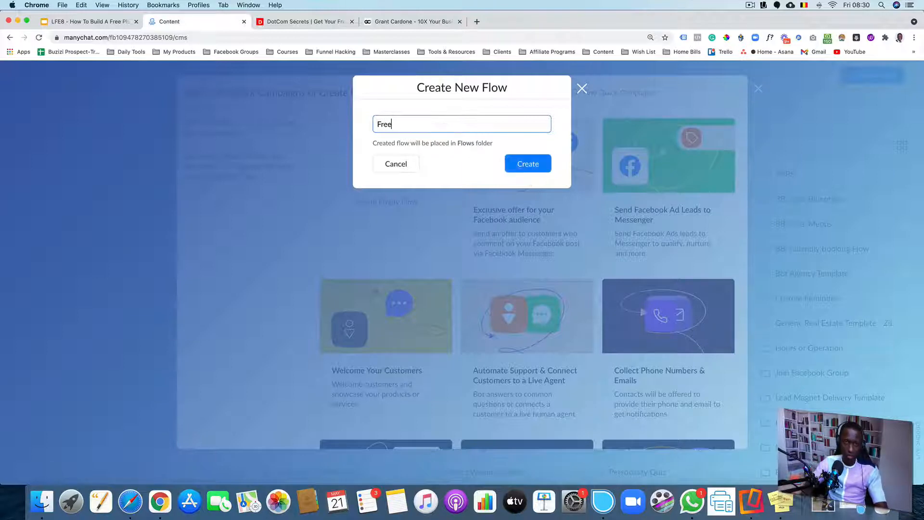
type("Plus")
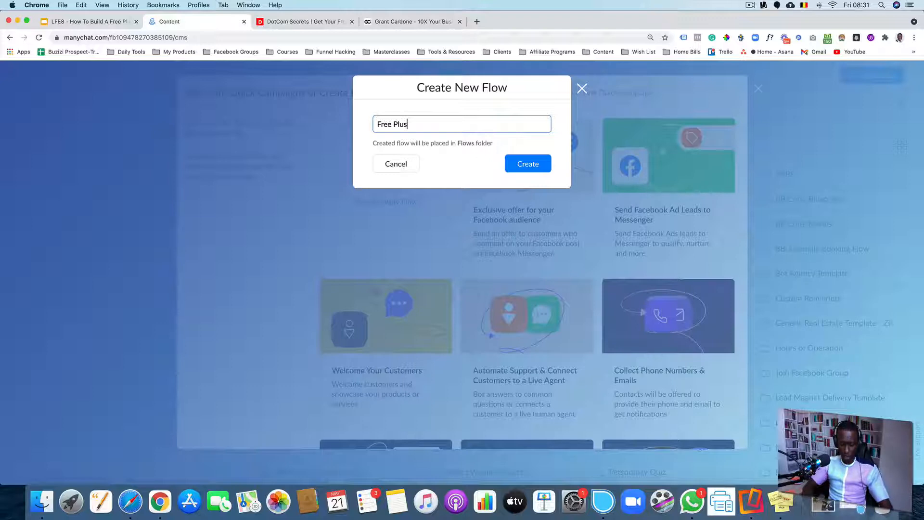
type("Shipping")
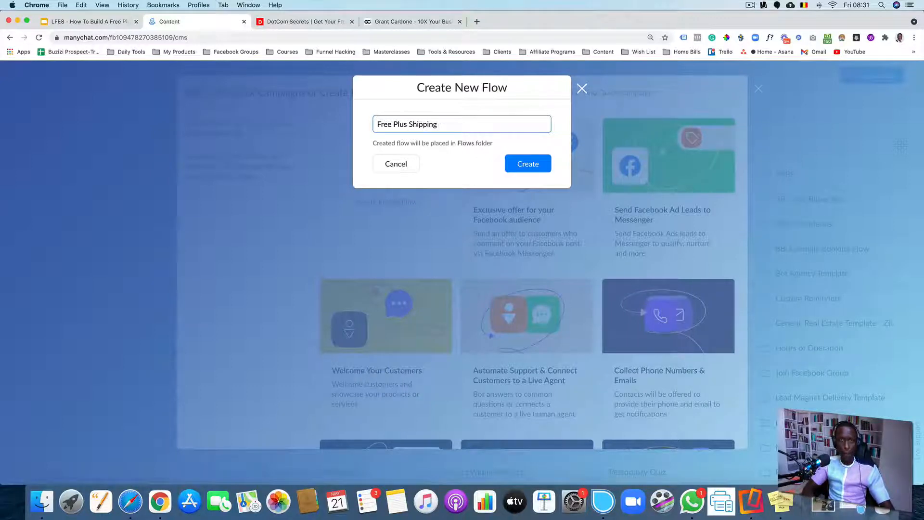
type(" Demo")
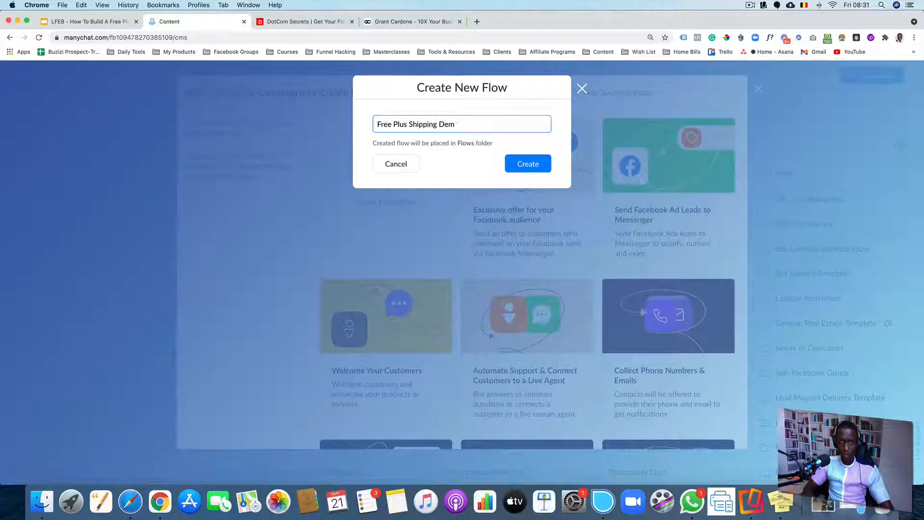
key("BackSpace")
key("BackSpace")
key("BackSpace")
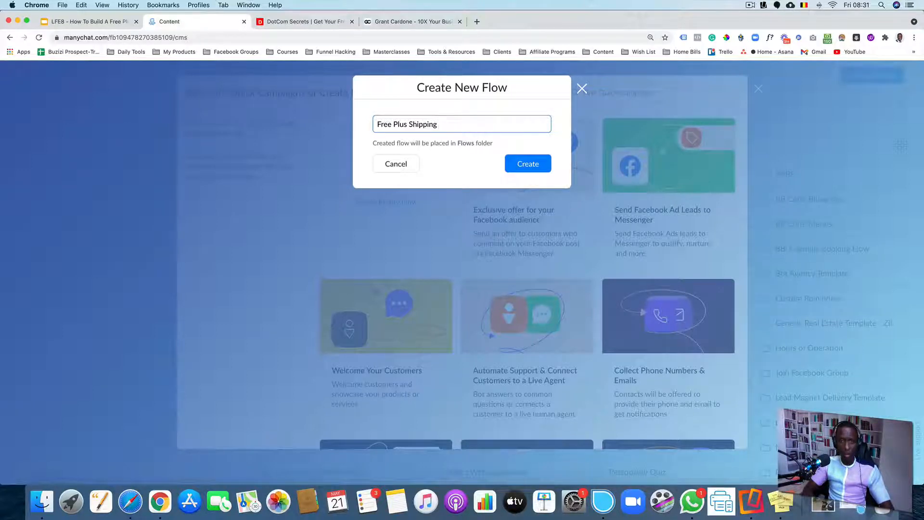
type("Template")
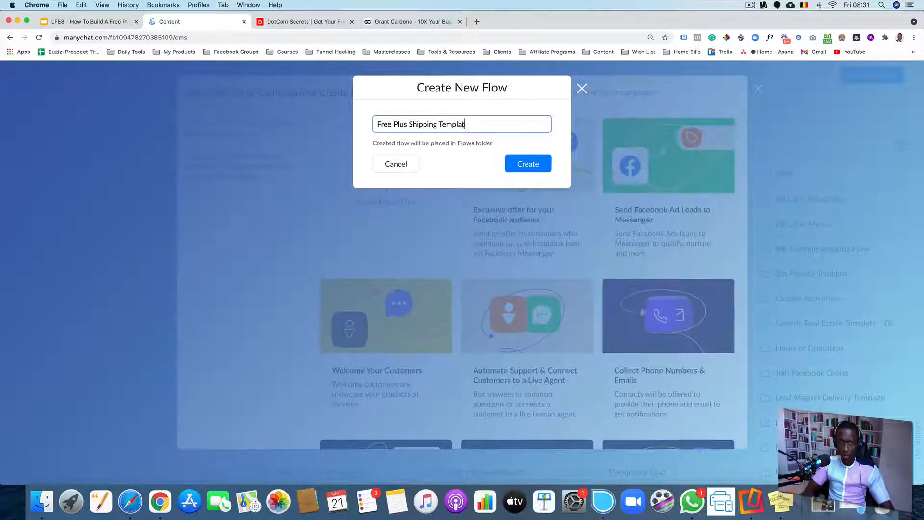
key("BackSpace")
key("BackSpace")
key("BackSpace")
key("BackSpace")
key("BackSpace")
key("BackSpace")
key("BackSpace")
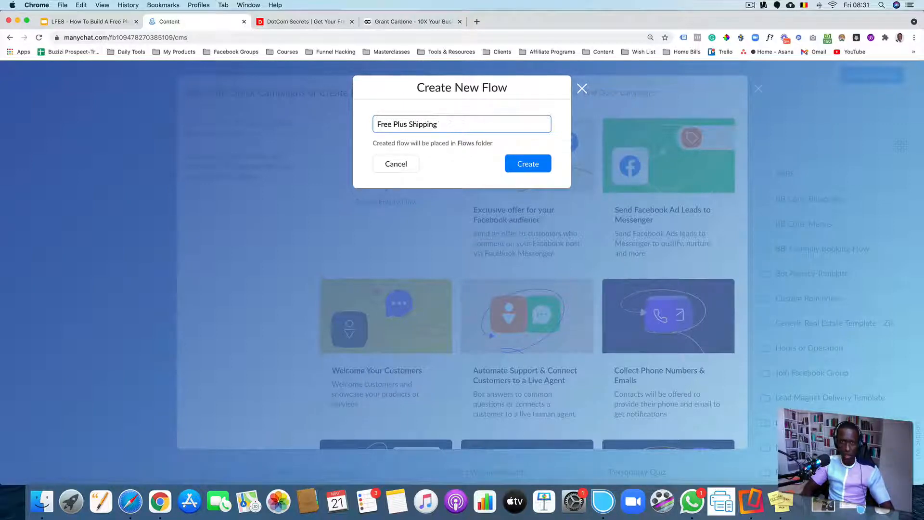
type("LF")
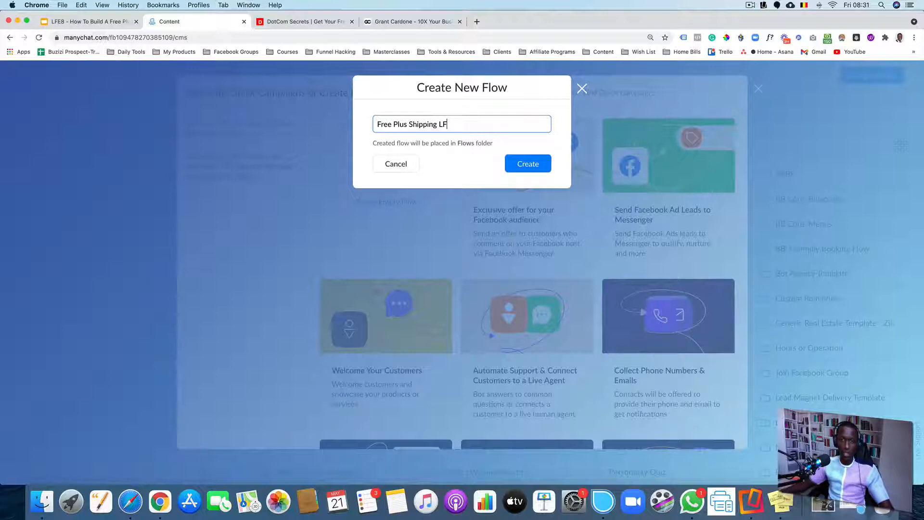
left_click(514, 164)
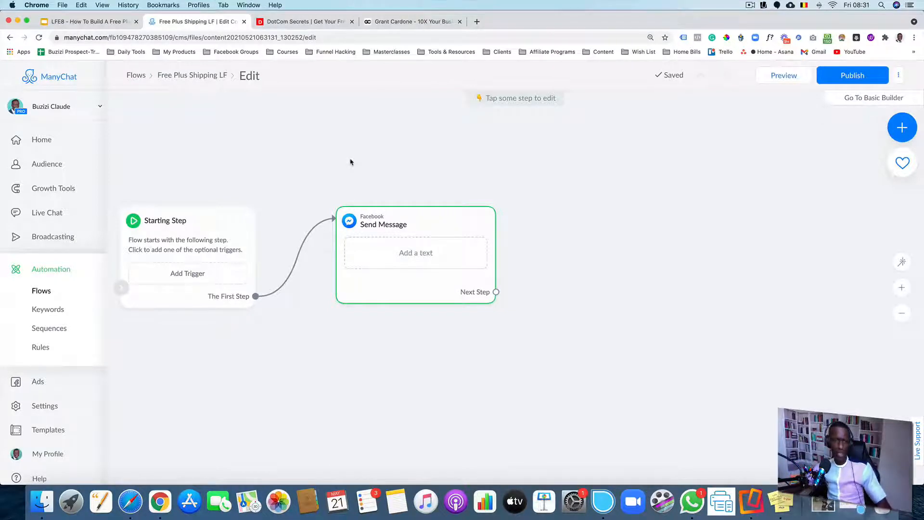
Add an Actions step to the new flow beside the Send Message step
scroll(308, 175, "down", 2)
scroll(307, 175, "up", 5)
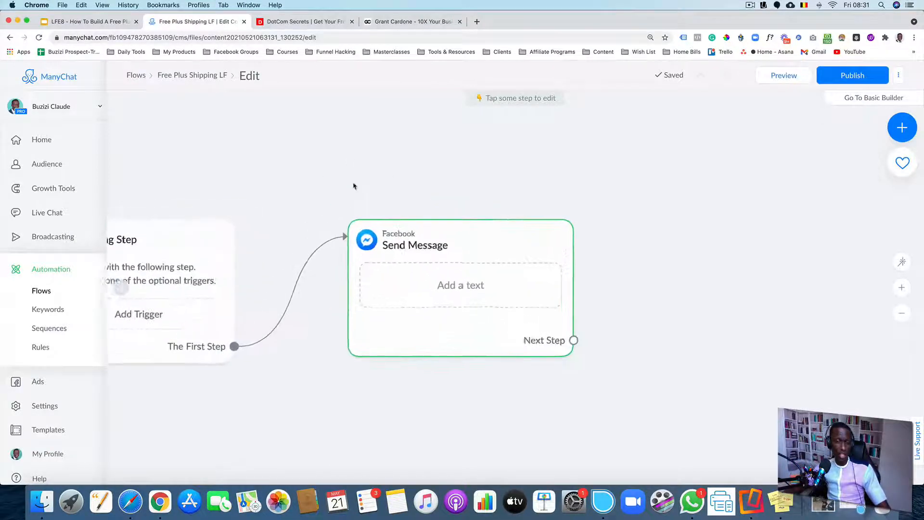
scroll(354, 186, "up", 1)
left_click_drag(482, 191, 374, 105)
left_click(372, 186)
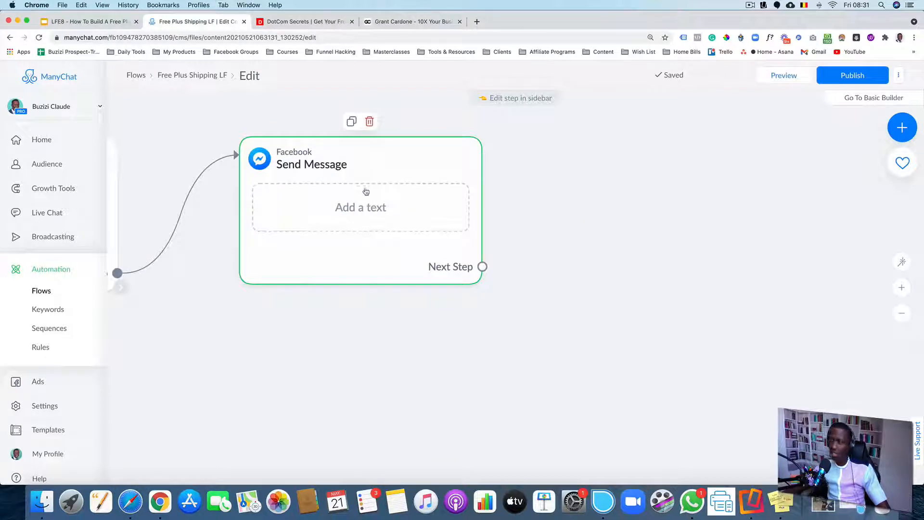
scroll(569, 210, "down", 3)
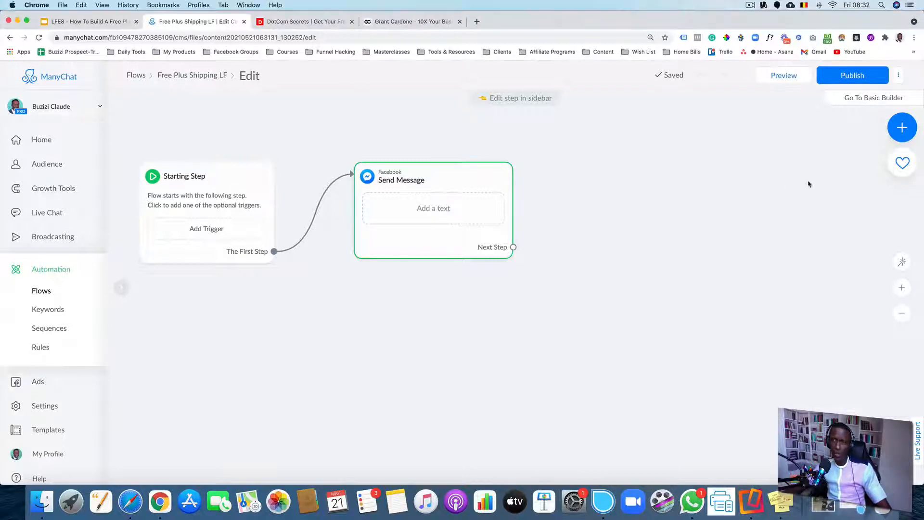
left_click(897, 134)
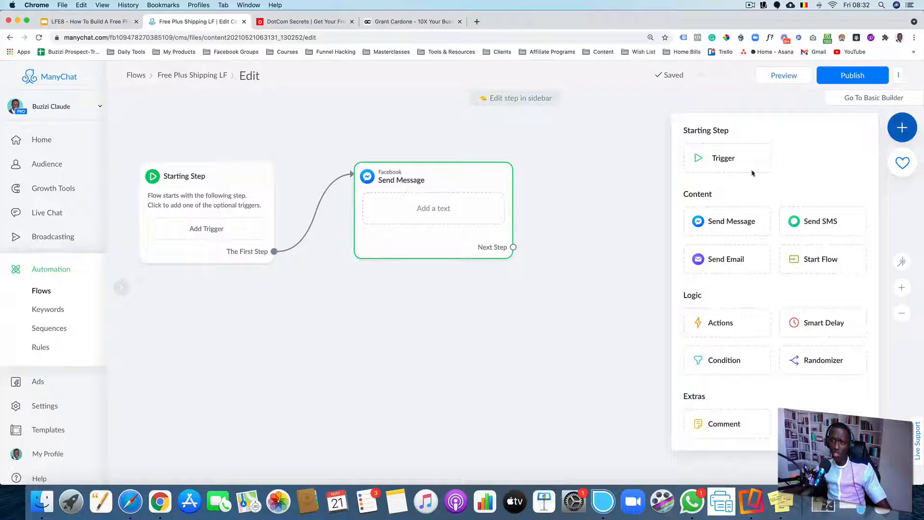
left_click(720, 322)
left_click_drag(610, 318, 662, 200)
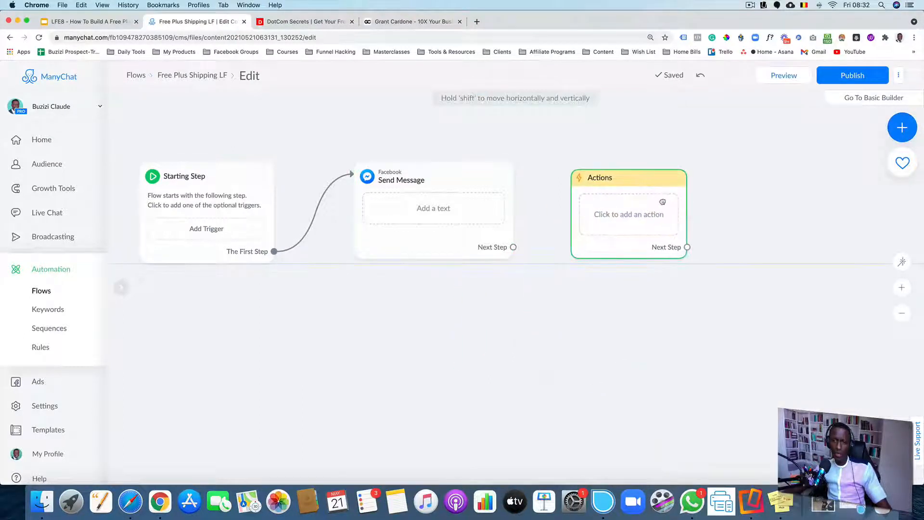
left_click(639, 225)
Add the tag U: Started Flow to the Actions step
left_click(247, 152)
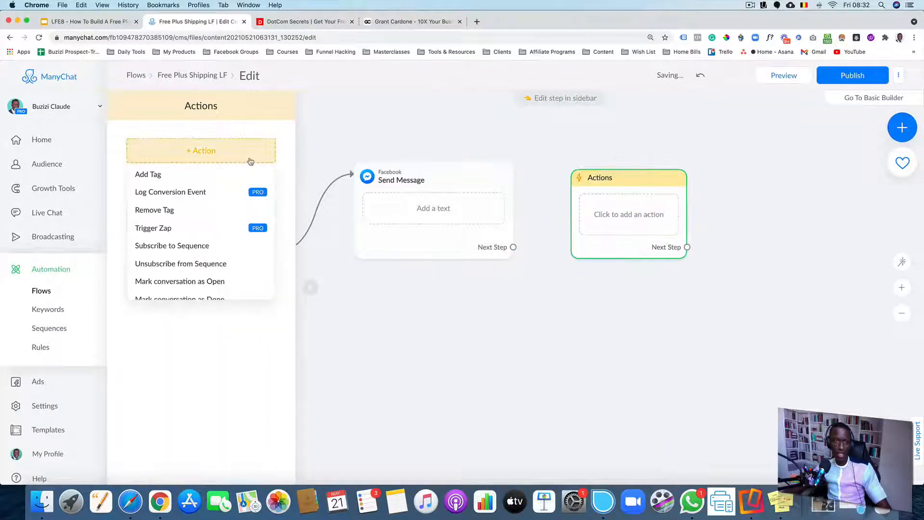
left_click(153, 173)
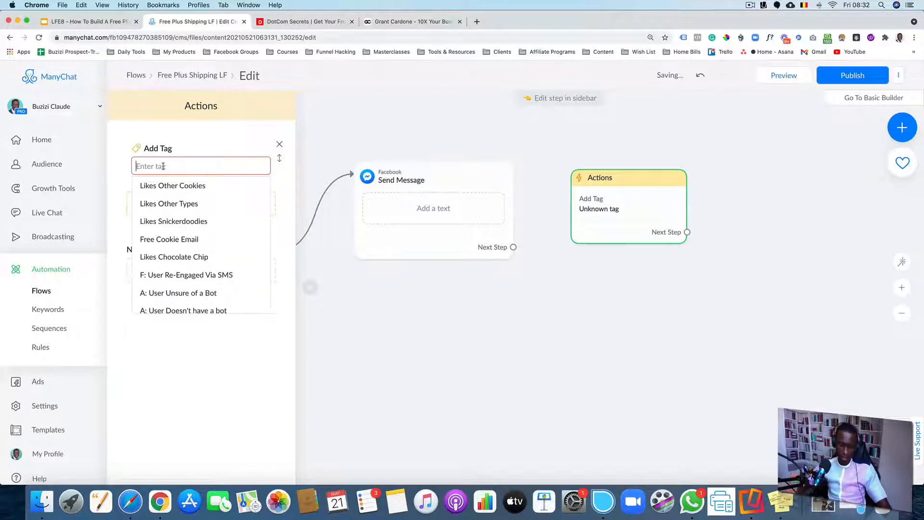
type("U:Started")
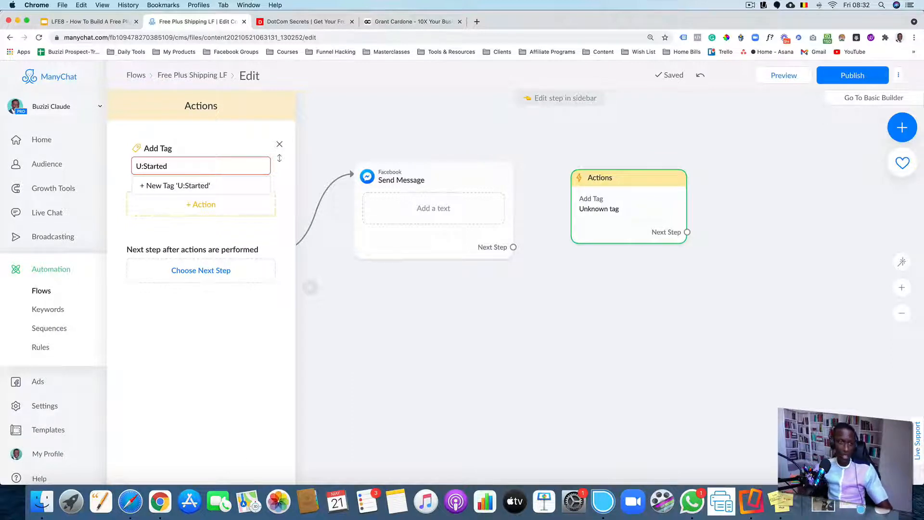
type(" flo")
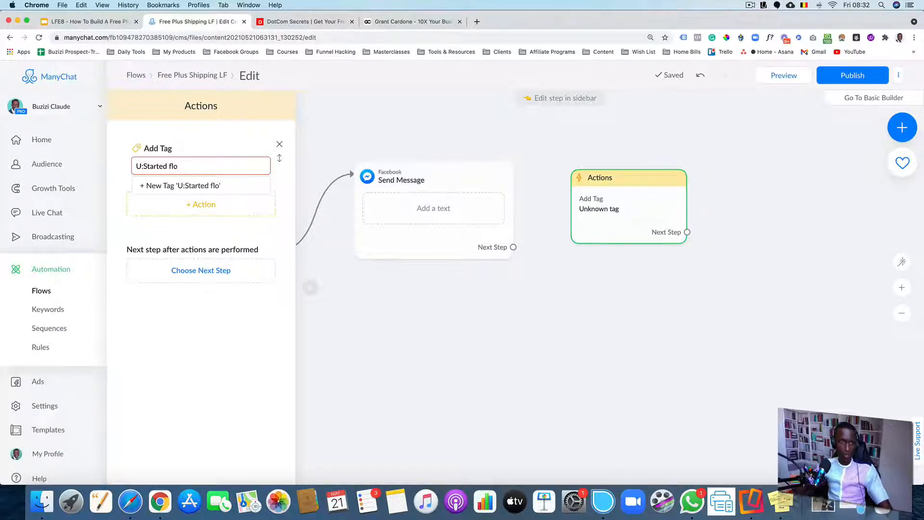
key("BackSpace")
key("BackSpace")
key("BackSpace")
key("BackSpace")
key("BackSpace")
key("BackSpace")
key("BackSpace")
key("BackSpace")
key("BackSpace")
key("BackSpace")
key("BackSpace")
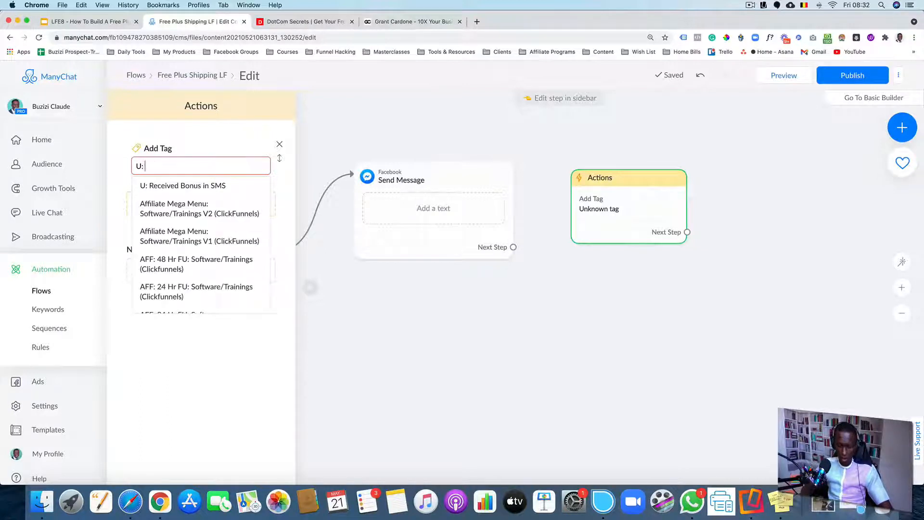
type("started")
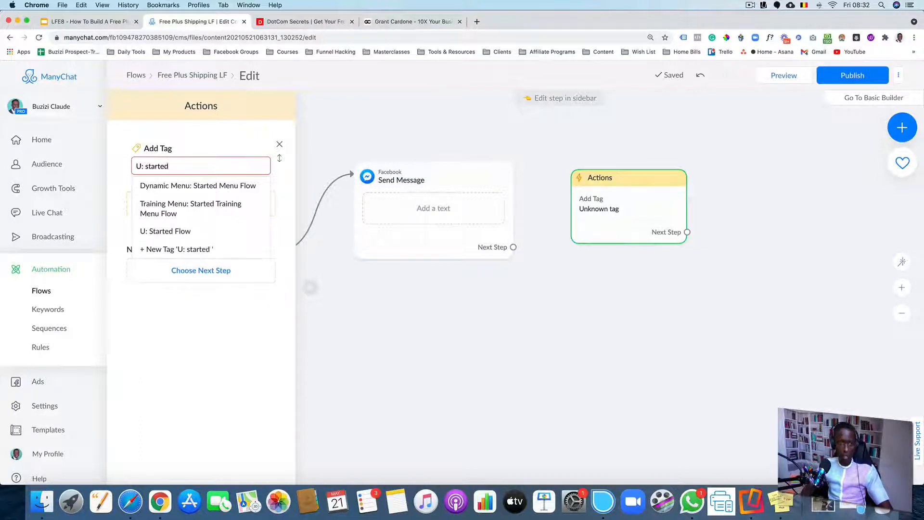
left_click(168, 232)
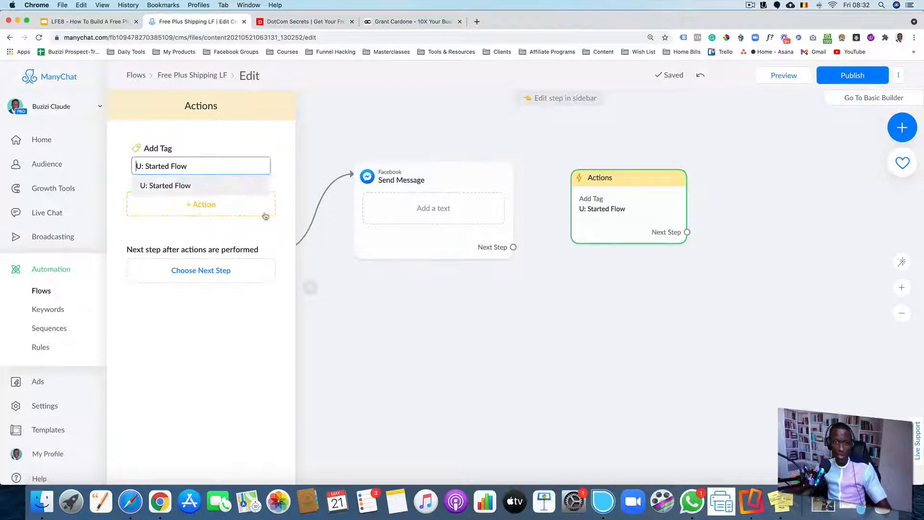
Link the Starting Step to the Actions step so the flow begins with the actions
left_click(603, 301)
left_click_drag(602, 301, 551, 314)
scroll(529, 303, "down", 3)
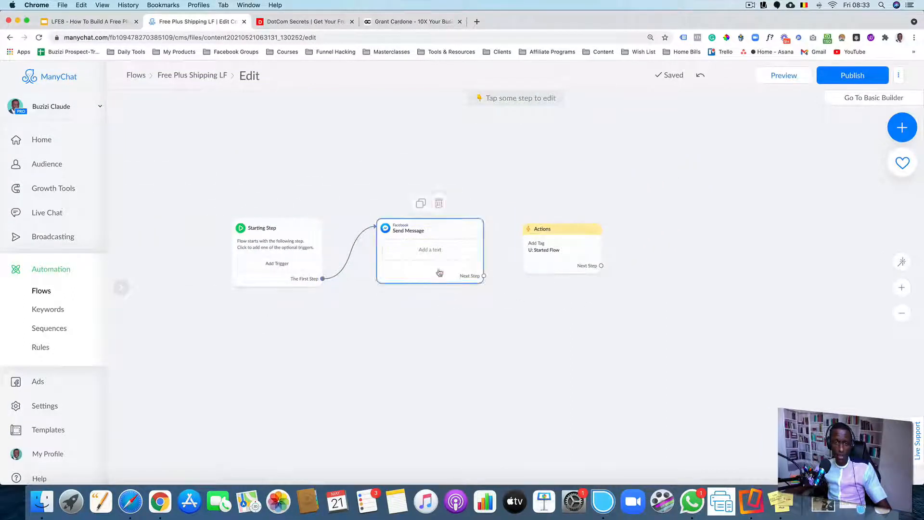
left_click_drag(428, 277, 494, 240)
scroll(447, 276, "up", 2)
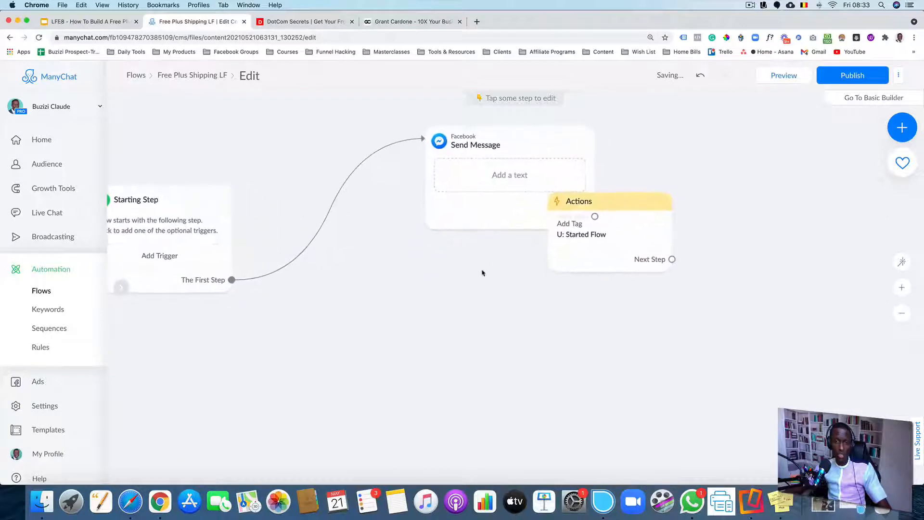
left_click_drag(581, 257, 427, 309)
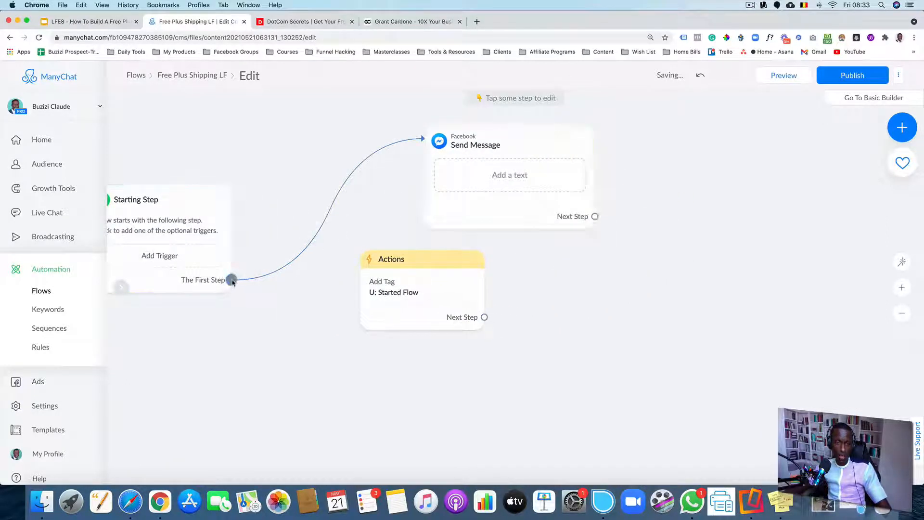
left_click_drag(232, 280, 326, 235)
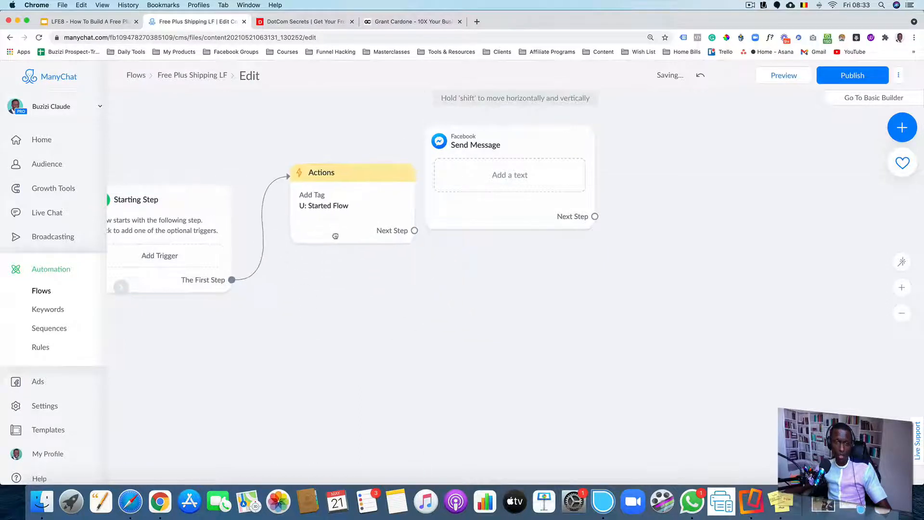
Connect the Actions step's Next Step to the Send Message step and tidy the step layout
left_click_drag(415, 230, 462, 202)
left_click_drag(332, 213, 309, 184)
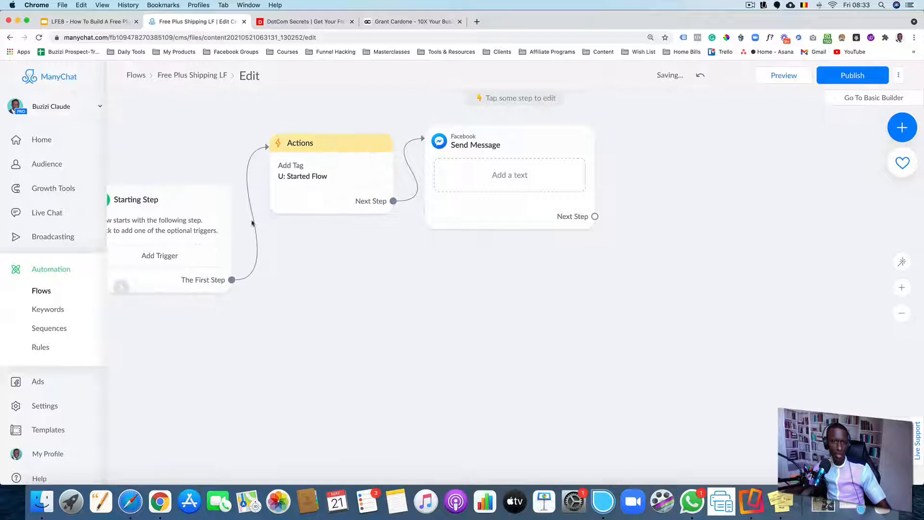
left_click_drag(159, 211, 171, 149)
Add a second tag to the Actions step, creating the new tag F: Started Free Plus Shipping Flow
left_click(324, 202)
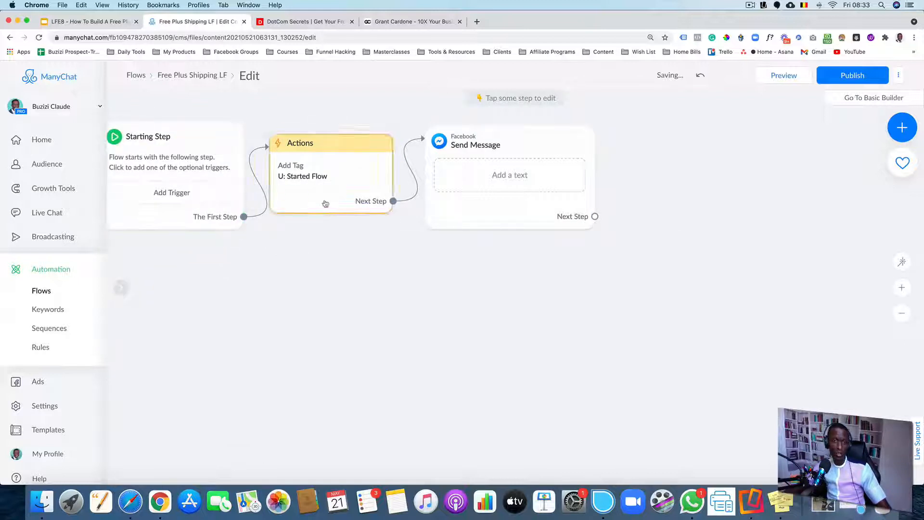
left_click(188, 204)
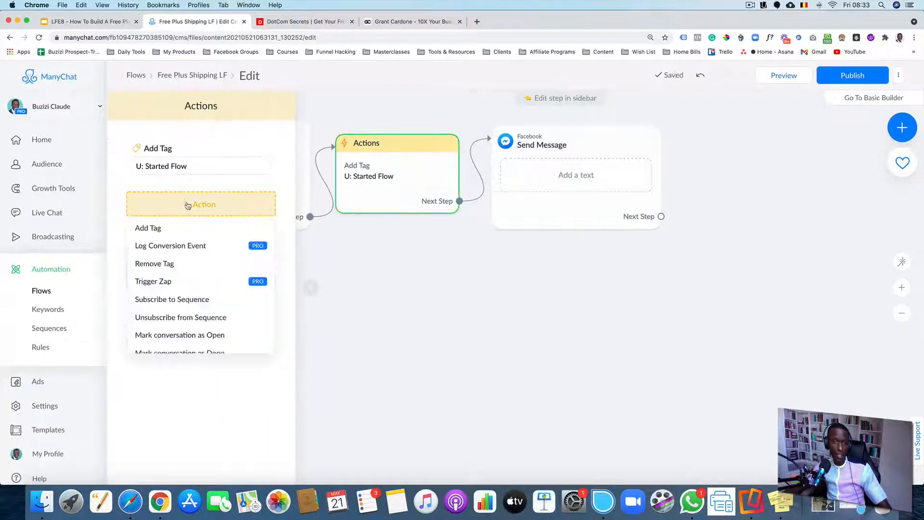
left_click(154, 228)
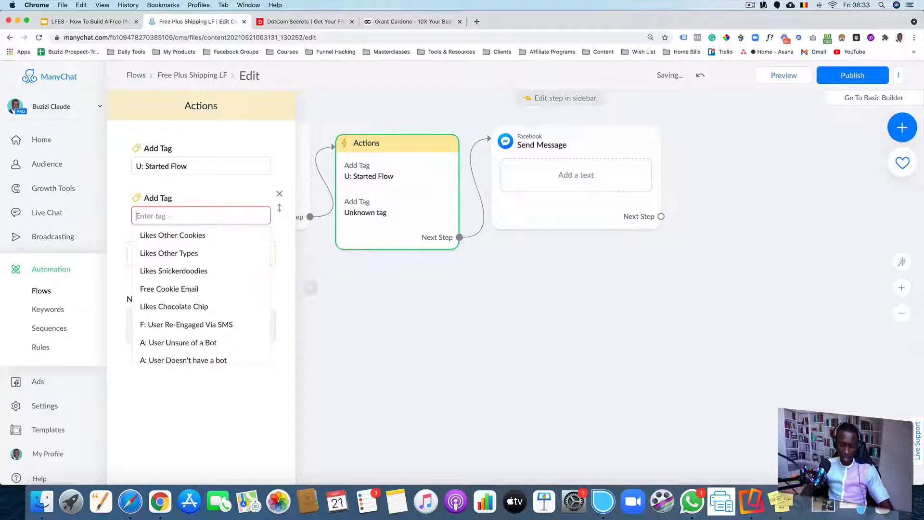
type("F/")
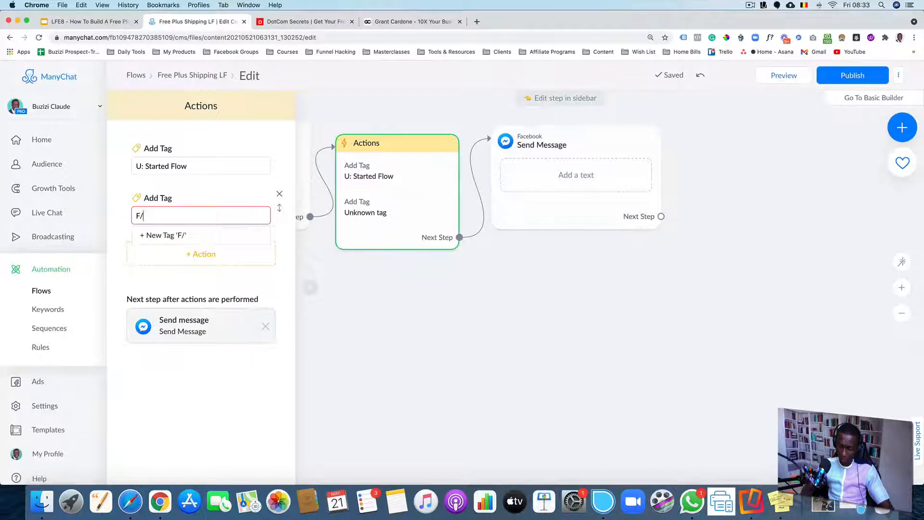
key("BackSpace")
type(":")
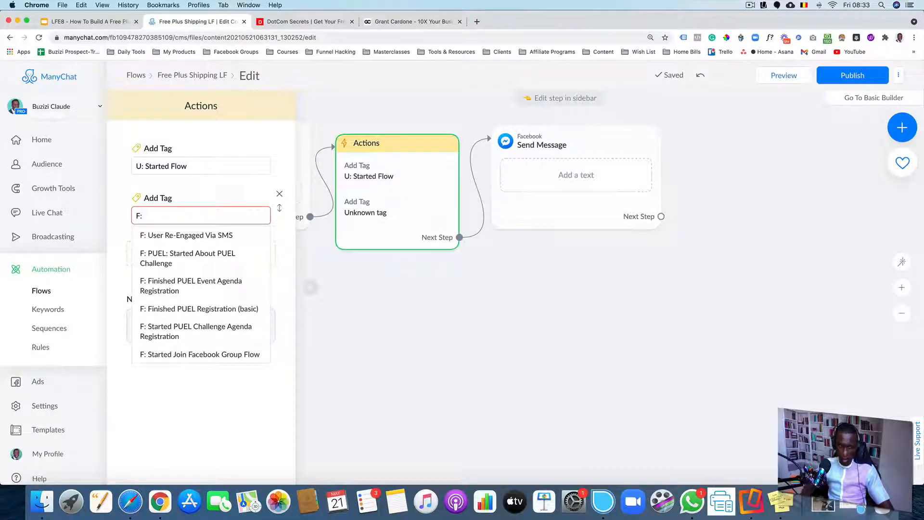
type(" Started")
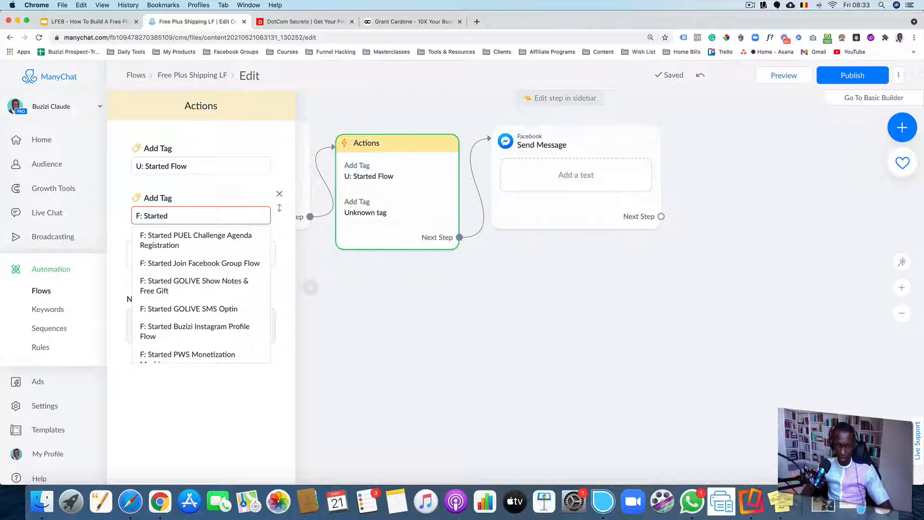
type("Free Plus ")
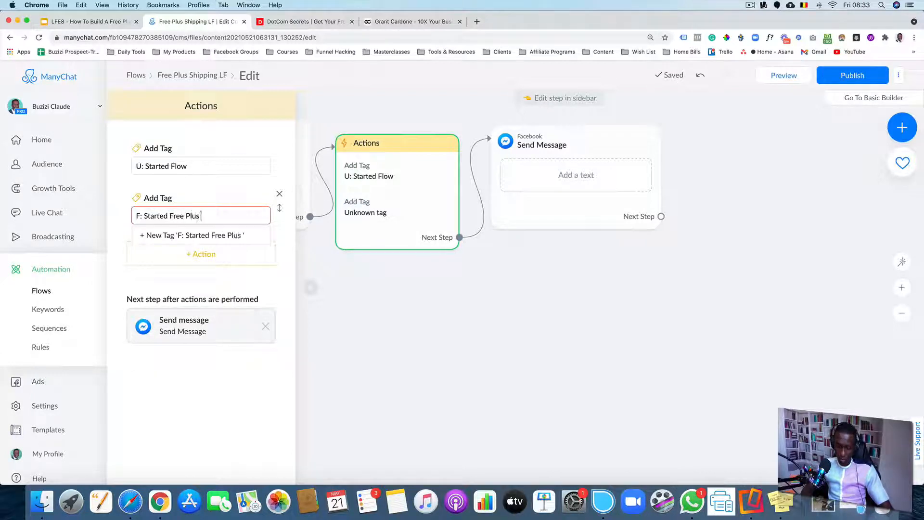
type("H")
key("BackSpace")
type("Shipping Flow")
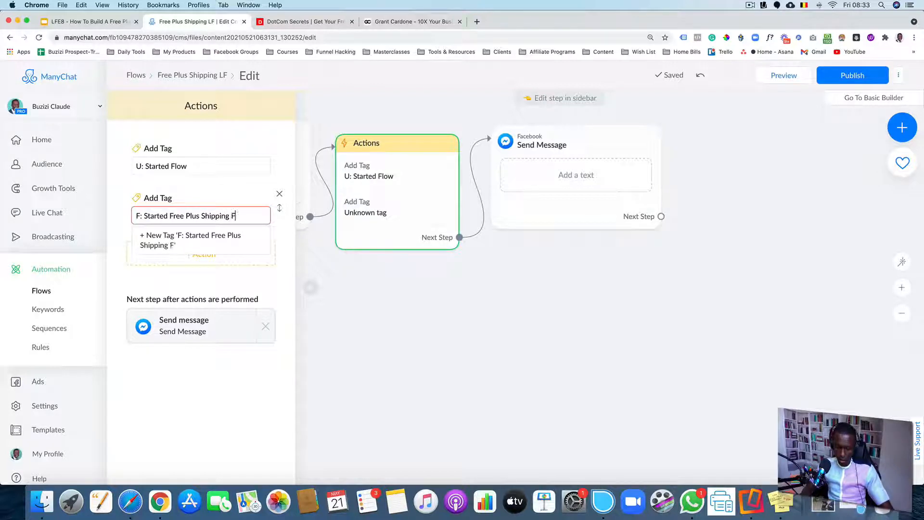
left_click(143, 236)
left_click(454, 327)
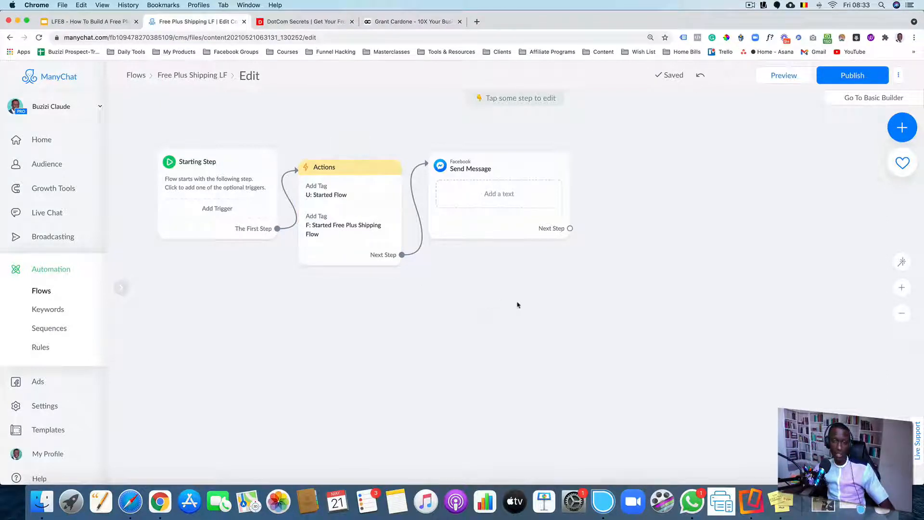
Add a Notify Admins action to the Actions step
left_click_drag(561, 303, 536, 301)
left_click_drag(340, 294, 400, 292)
left_click(384, 218)
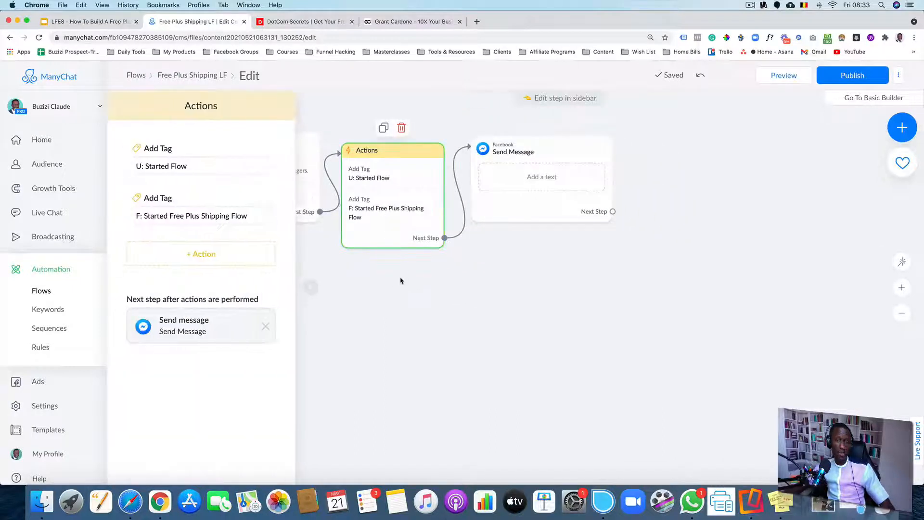
left_click(213, 258)
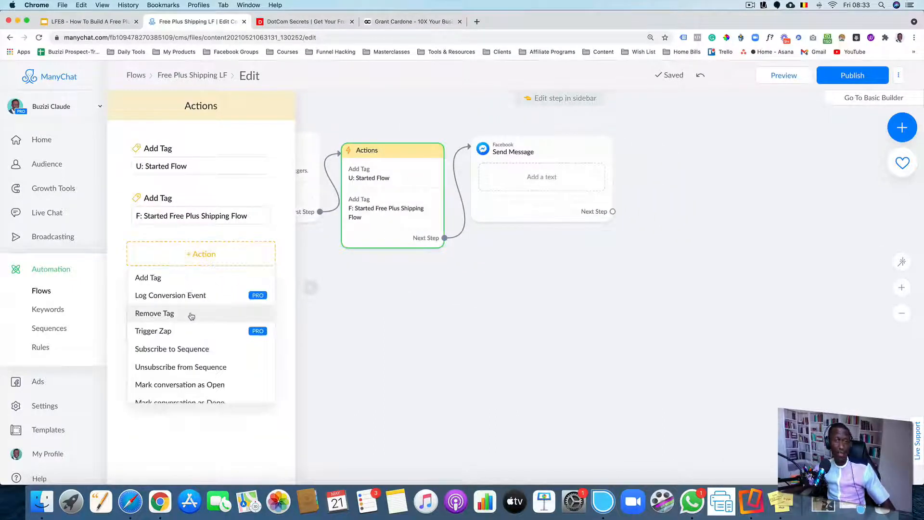
scroll(192, 315, "down", 3)
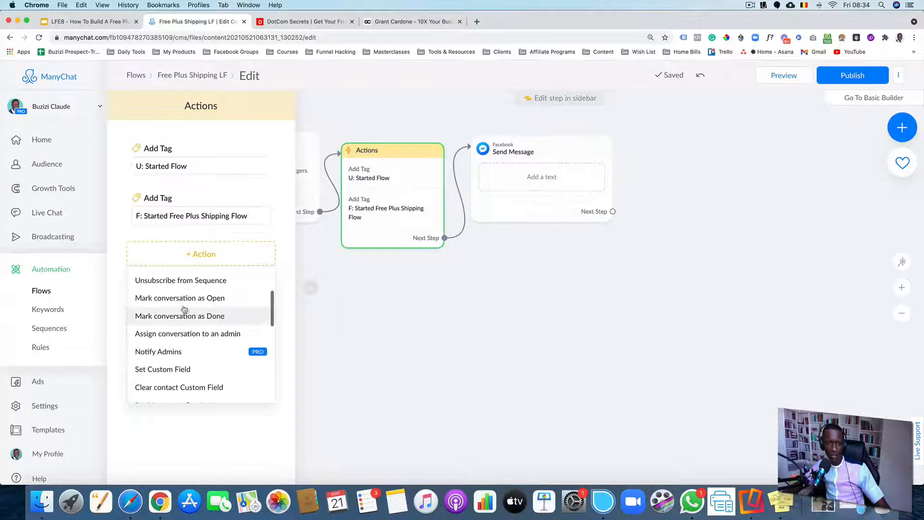
left_click(192, 354)
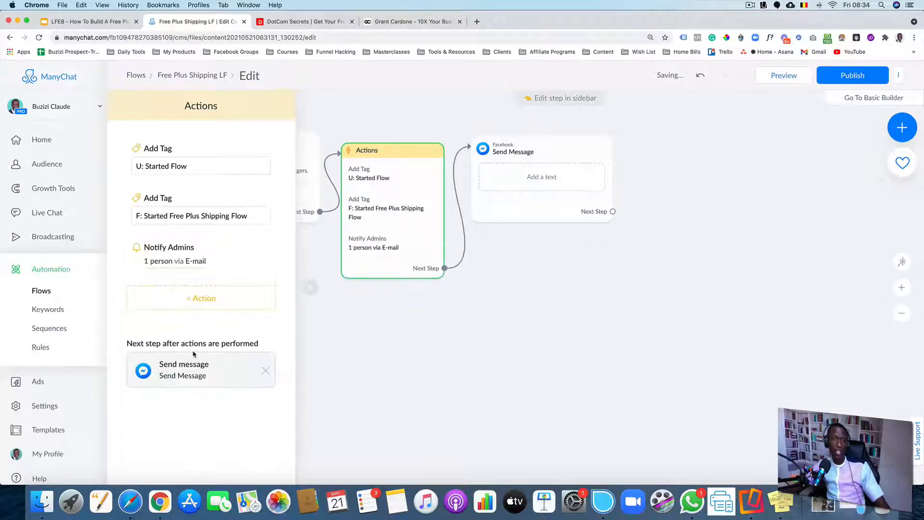
Set the admin notification text to 'Full Name just started the Free Plus shipping flow.' and turn off the View in Live Chat button
left_click(161, 266)
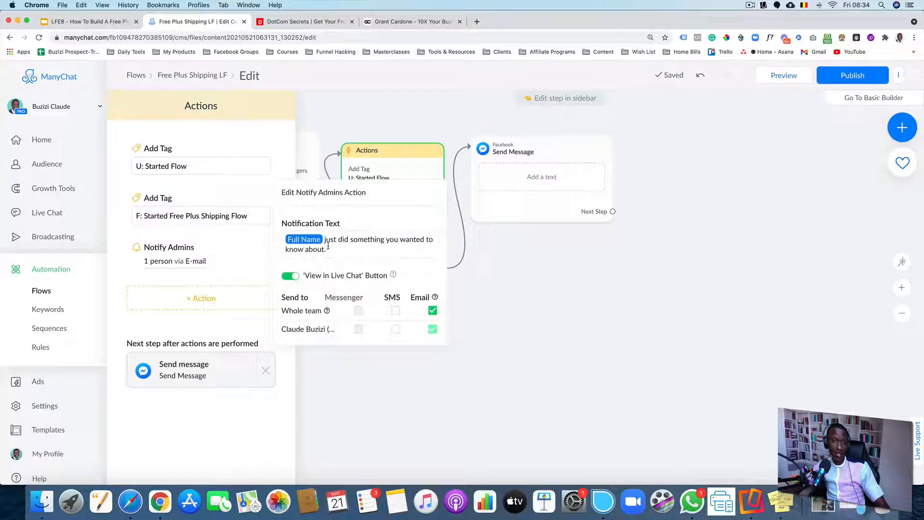
left_click_drag(339, 240, 326, 250)
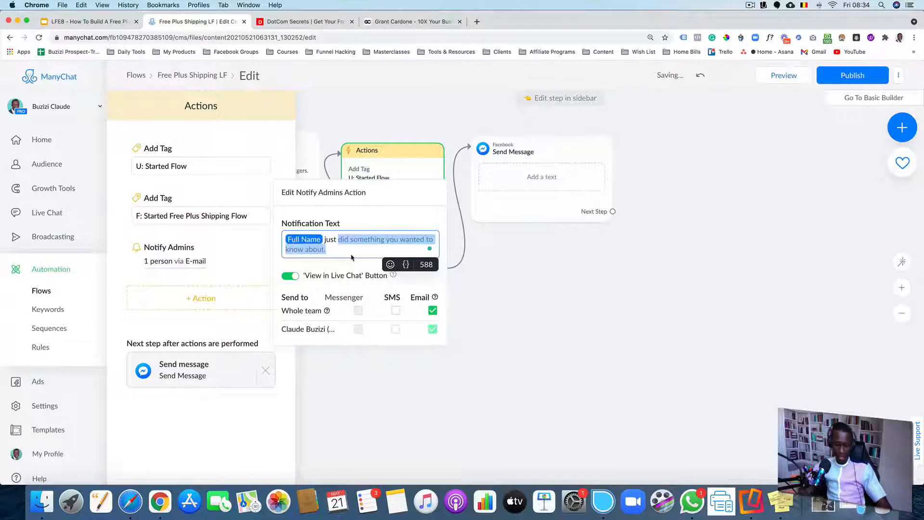
type("started")
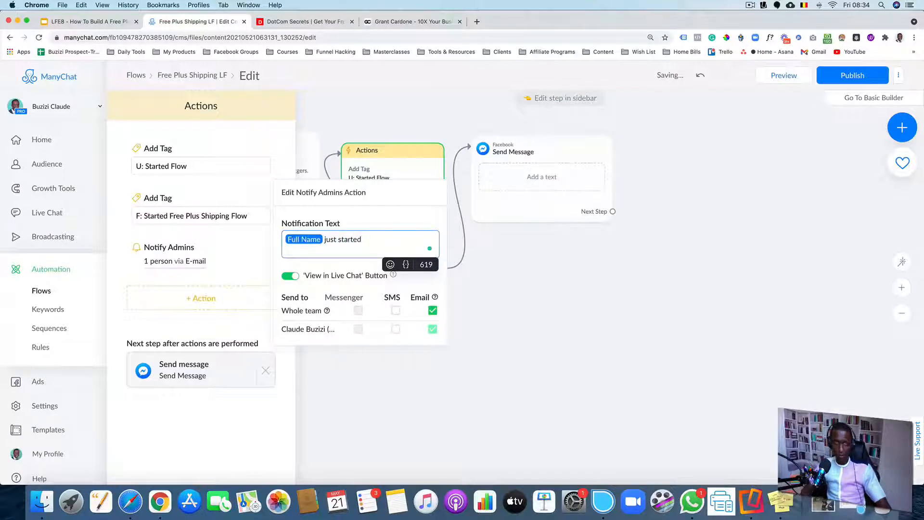
type(" th")
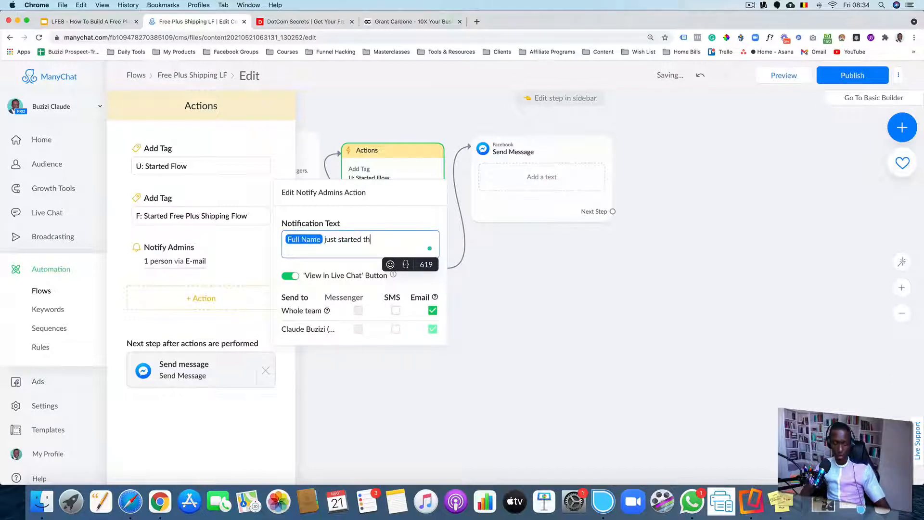
type("e Free Plu")
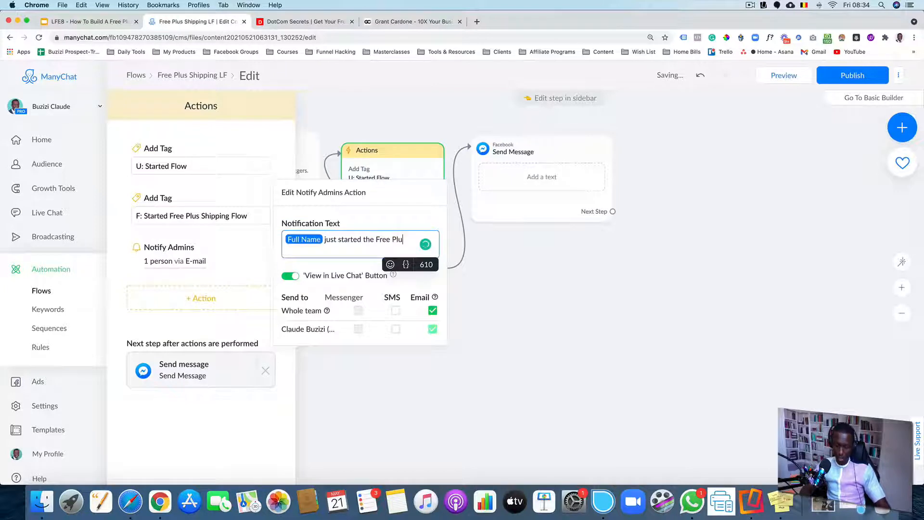
type("s shippi")
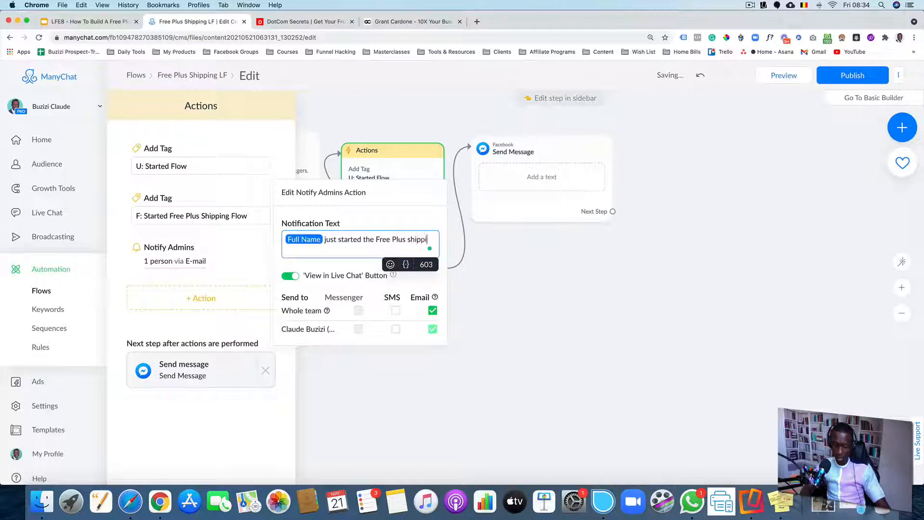
type("ng flow.")
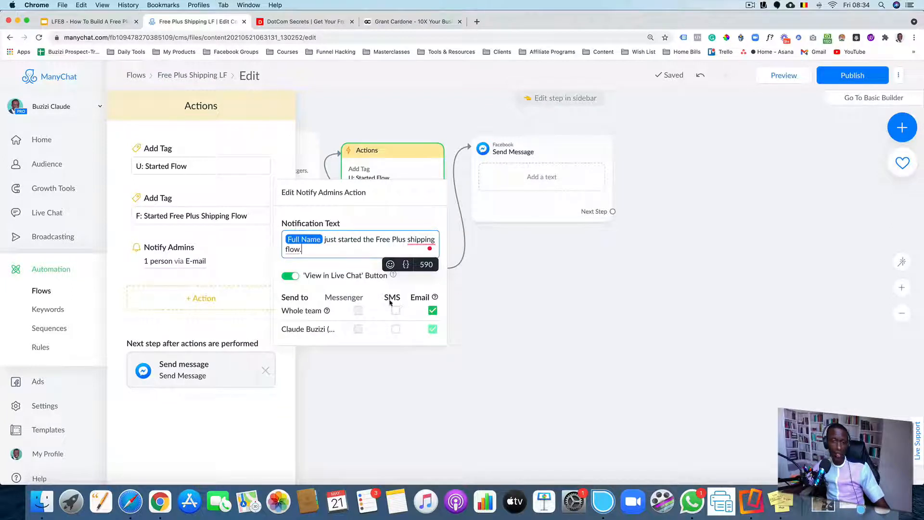
left_click(290, 276)
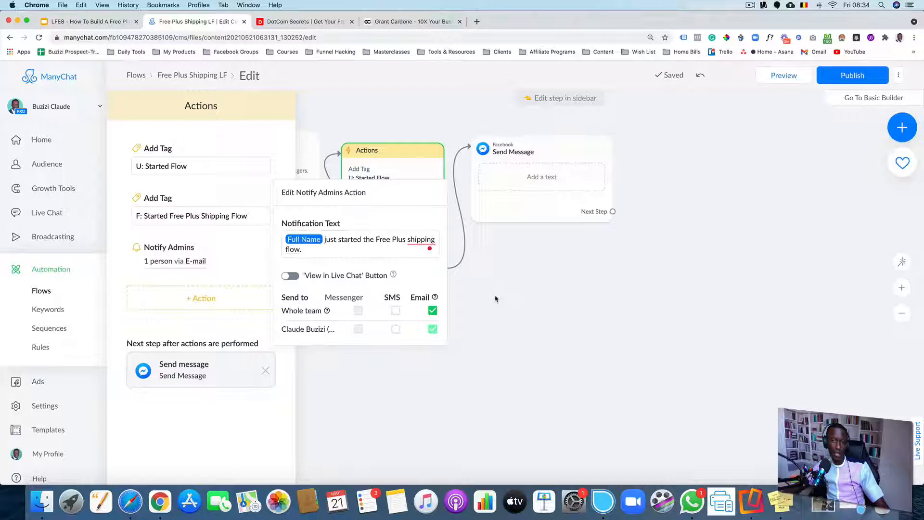
left_click(495, 298)
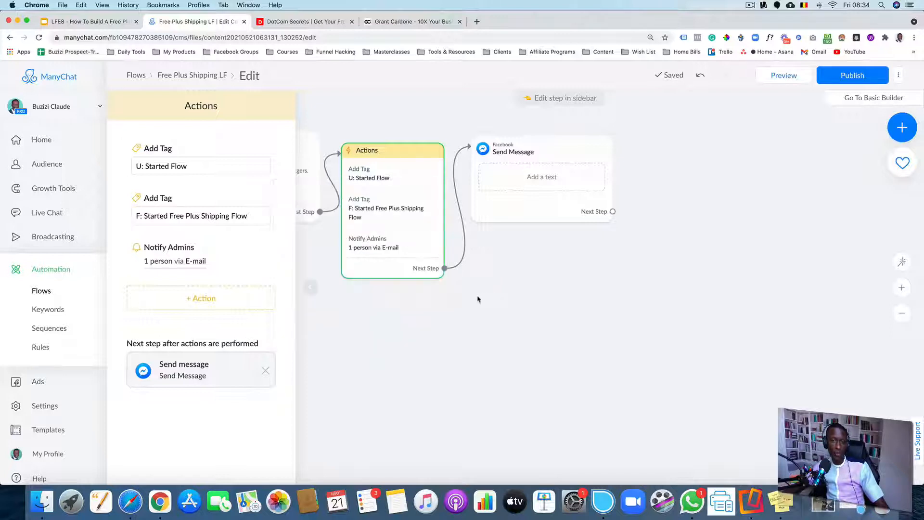
Detach the Send Message step from the Actions step and move it aside
left_click(469, 302)
left_click_drag(557, 294, 406, 295)
scroll(406, 295, "down", 2)
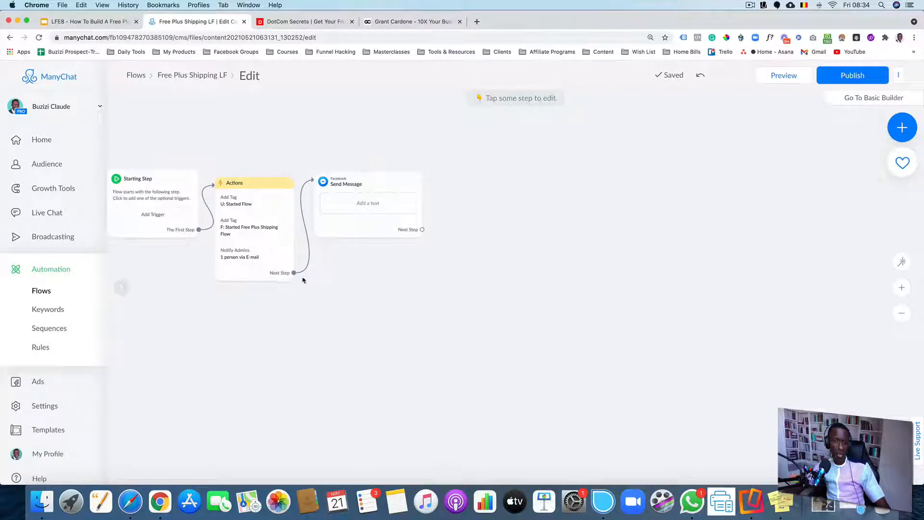
left_click(300, 262)
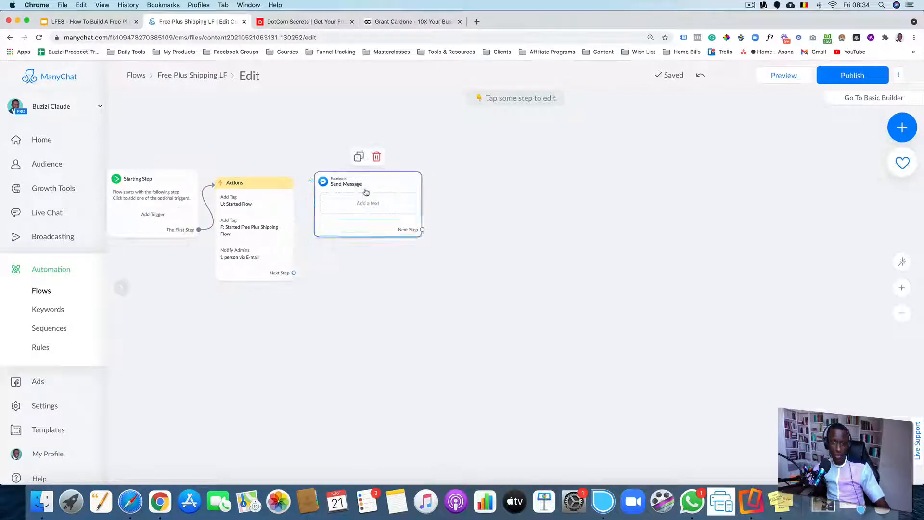
left_click_drag(366, 211, 620, 199)
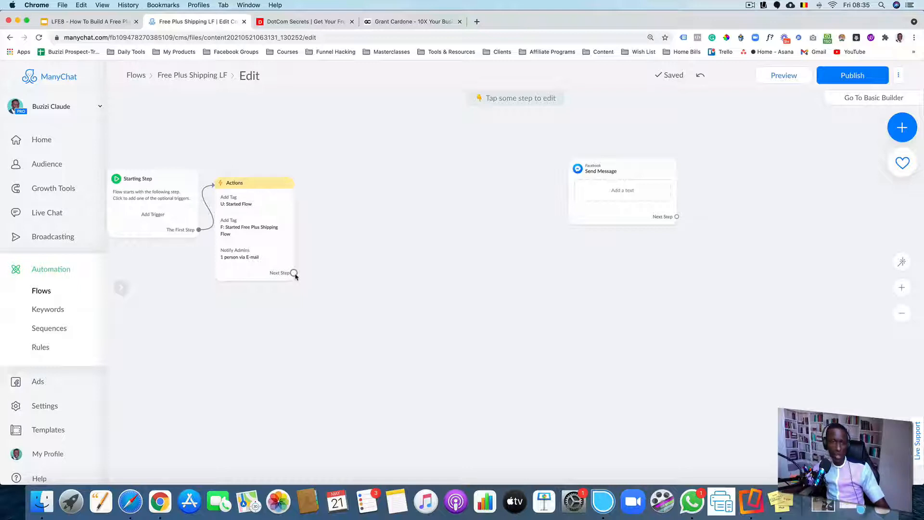
Add a Condition step from the Actions step's Next Step
scroll(294, 275, "up", 5)
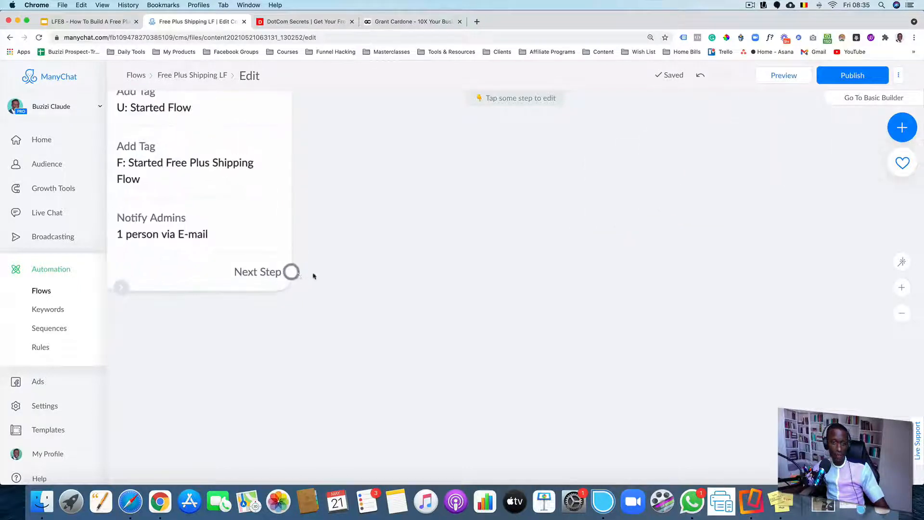
left_click(292, 271)
left_click_drag(320, 262, 385, 192)
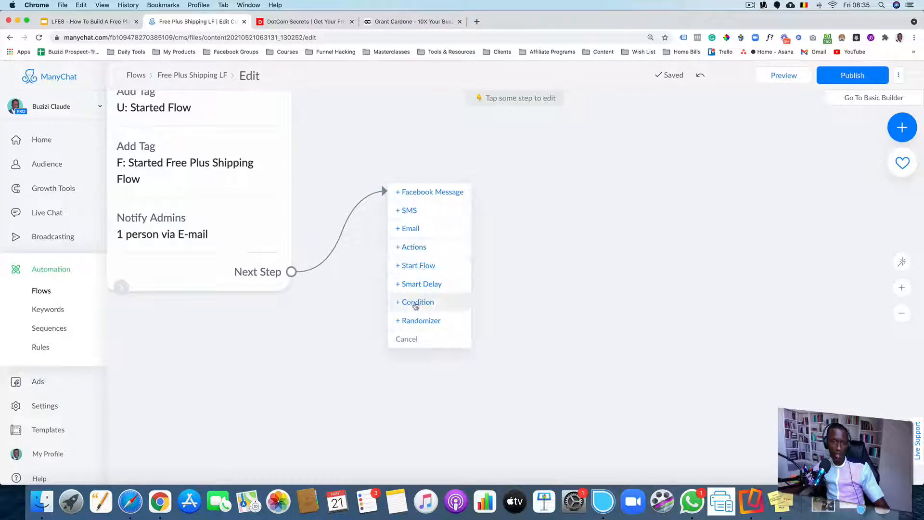
left_click(568, 310)
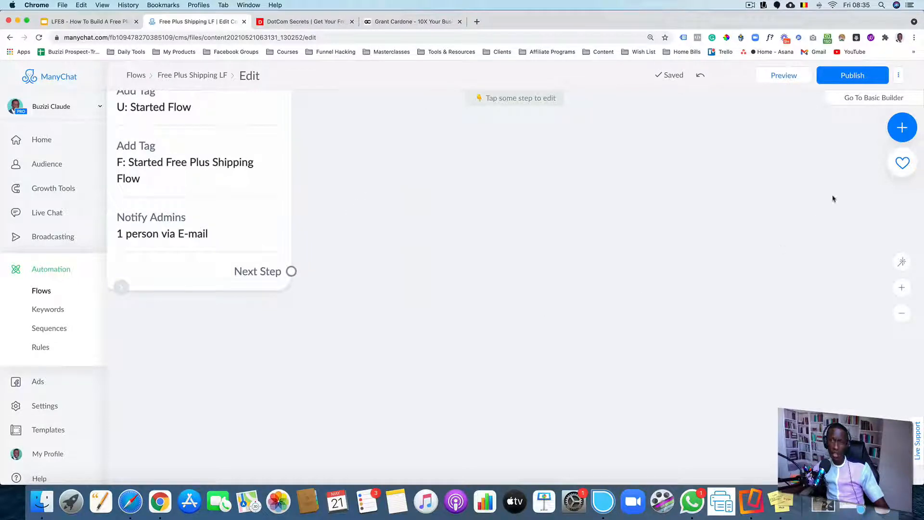
left_click(903, 133)
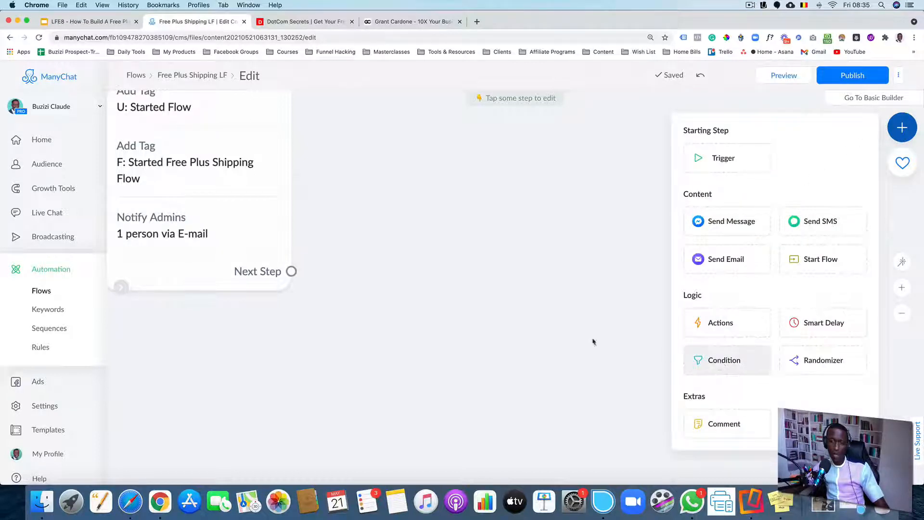
left_click(431, 290)
left_click_drag(291, 271, 380, 208)
left_click(408, 318)
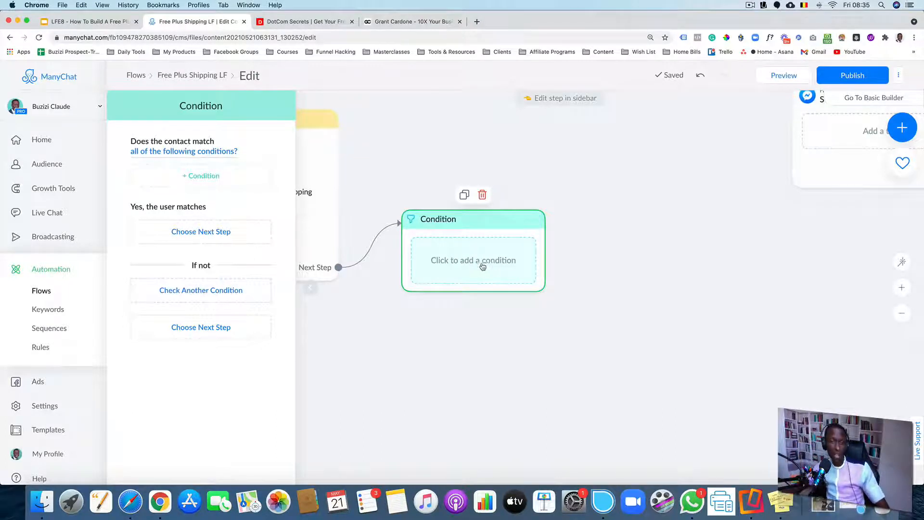
Set the condition to check whether the contact's Email has any value
left_click(214, 180)
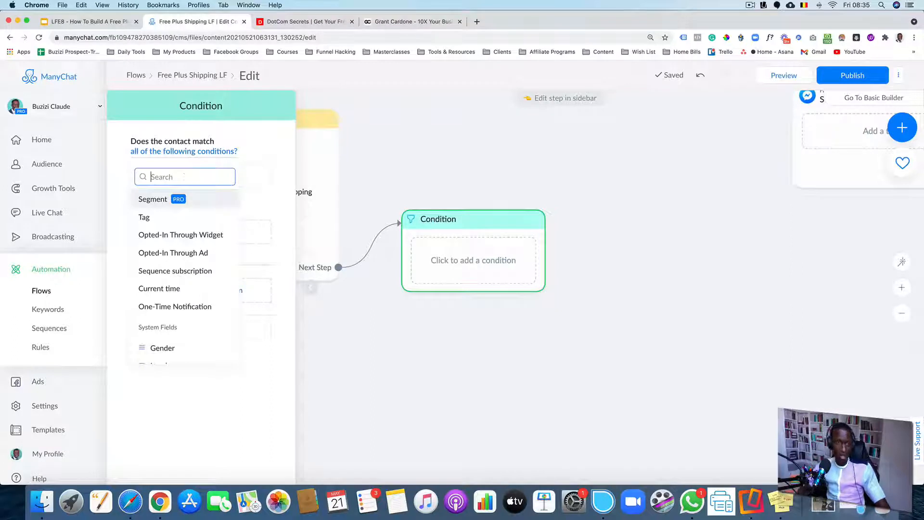
type("email")
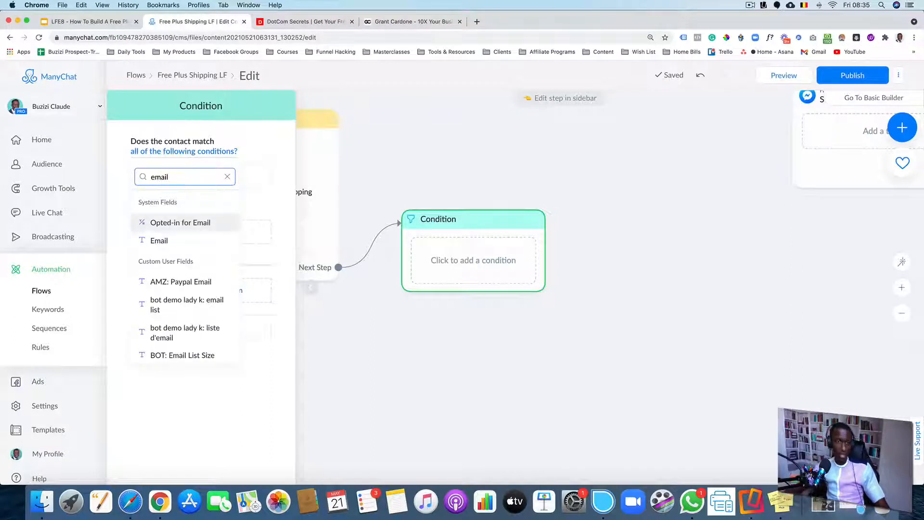
left_click(198, 242)
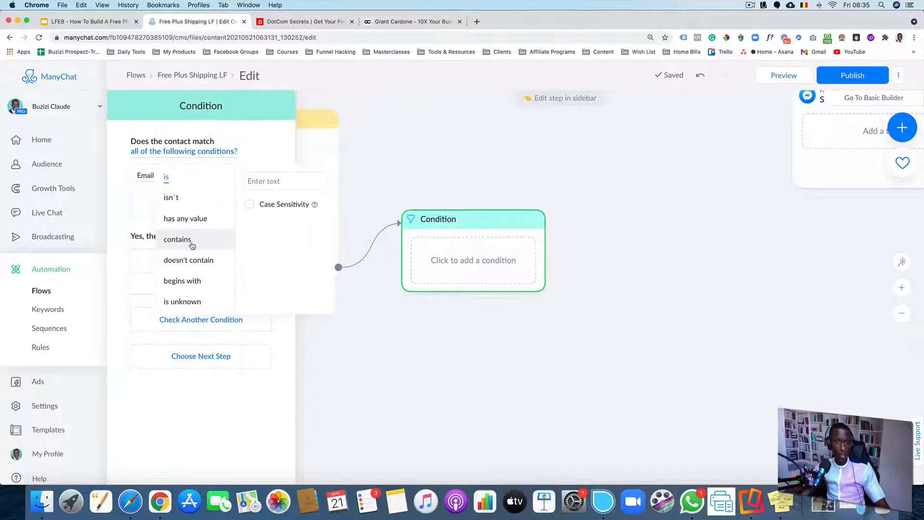
left_click(196, 219)
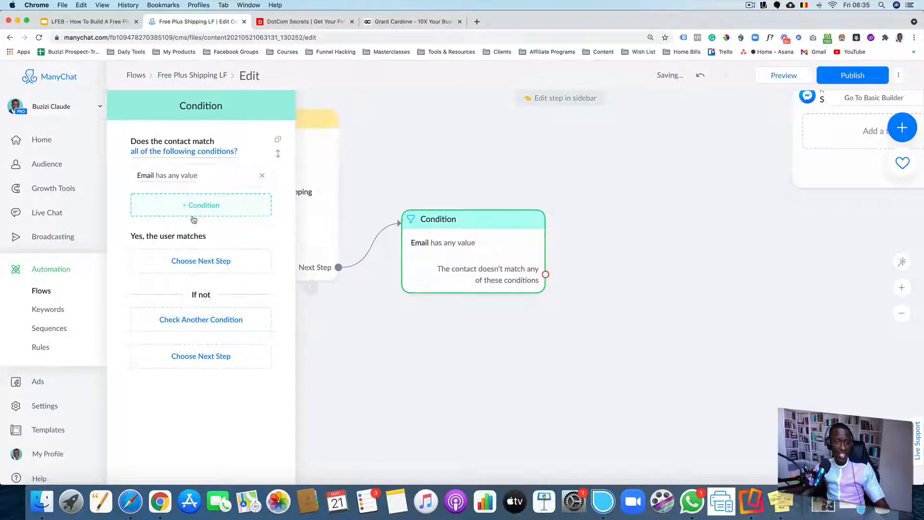
left_click(607, 293)
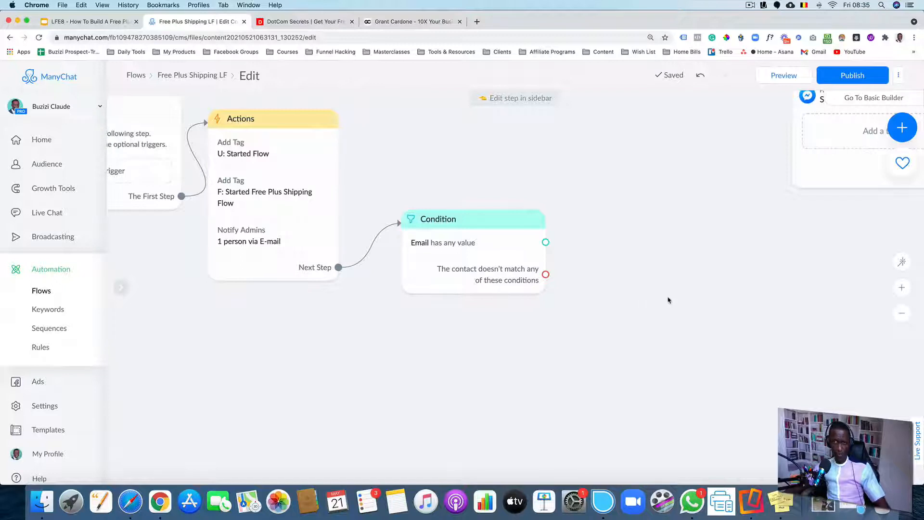
Connect the condition's matching branch to the Send Message step
scroll(668, 299, "down", 3)
left_click_drag(707, 286, 491, 294)
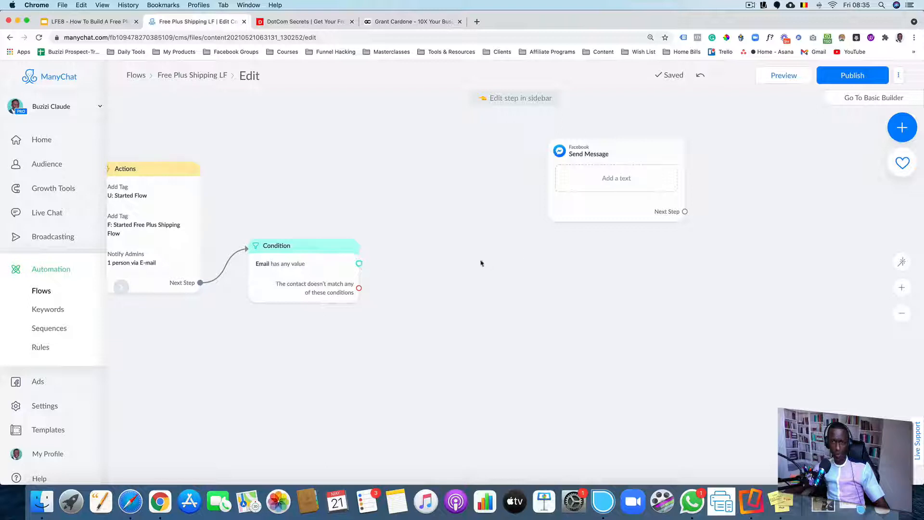
left_click_drag(359, 263, 602, 198)
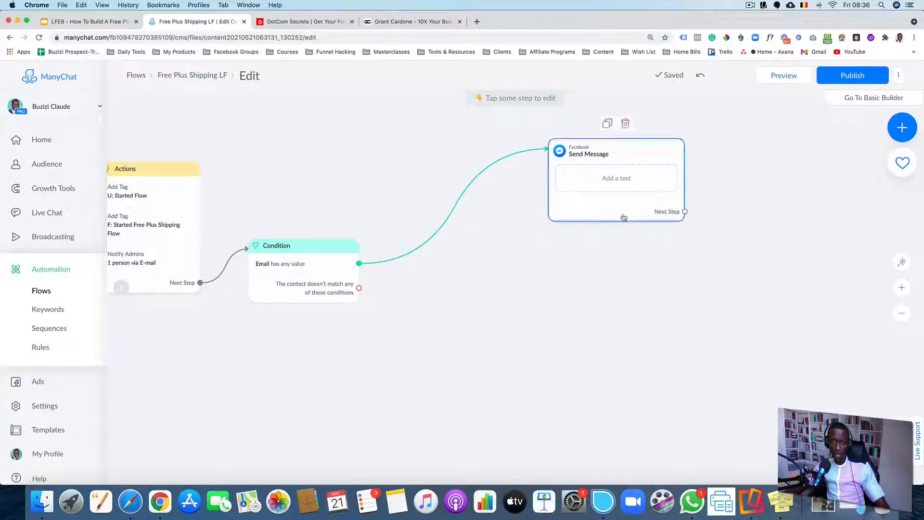
Duplicate the Send Message step and connect the condition's non-matching branch to the copy
left_click(606, 126)
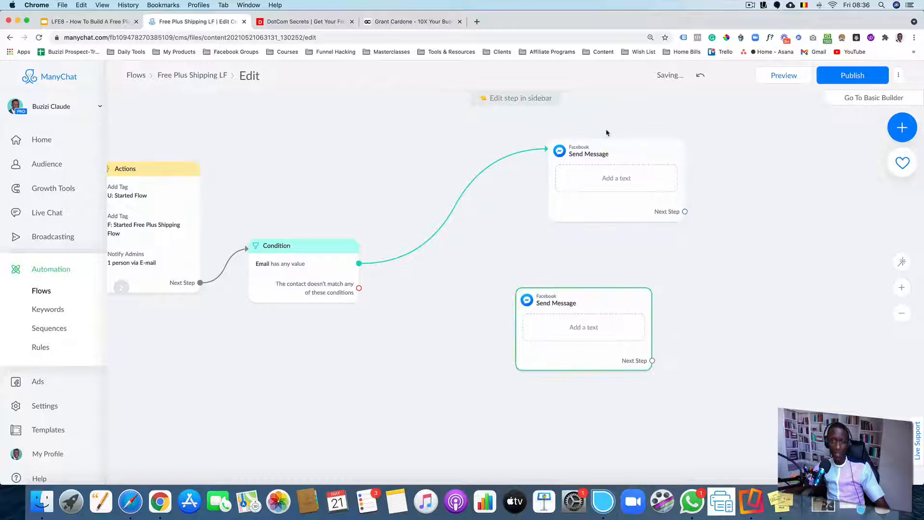
scroll(693, 287, "down", 5)
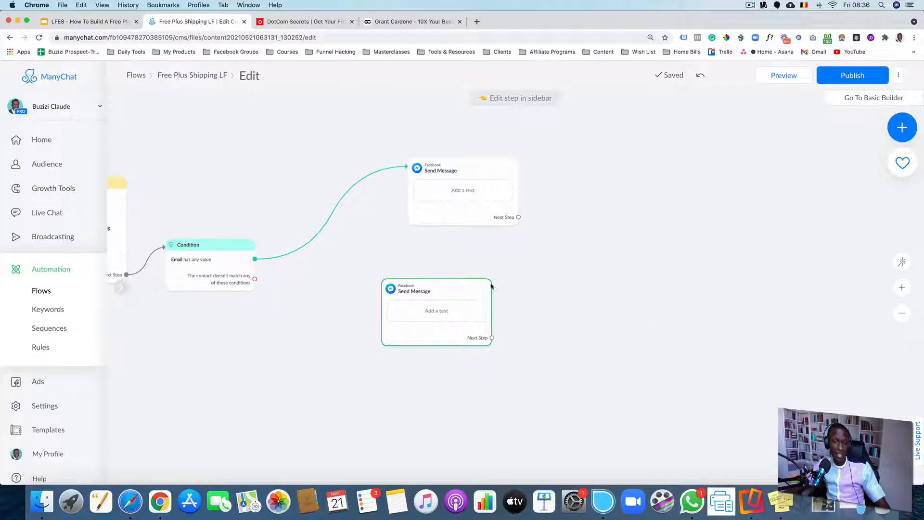
left_click_drag(444, 288, 471, 289)
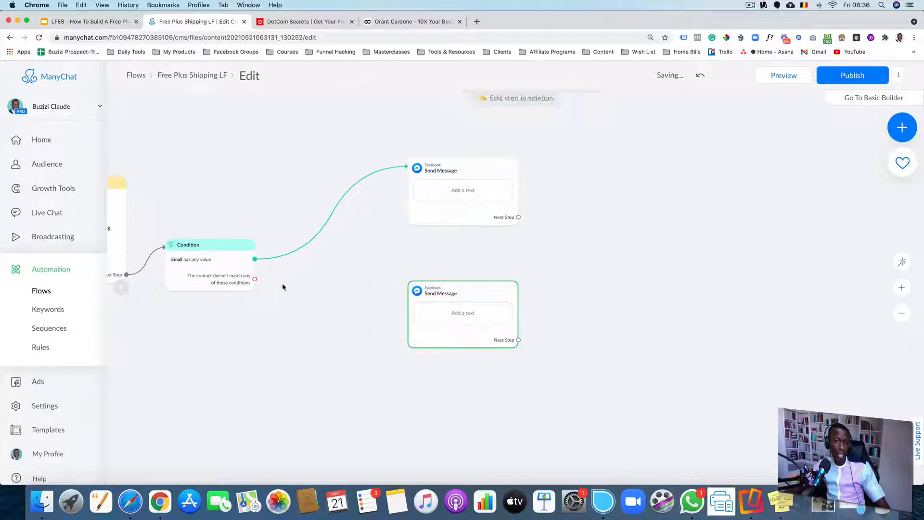
left_click_drag(254, 279, 427, 316)
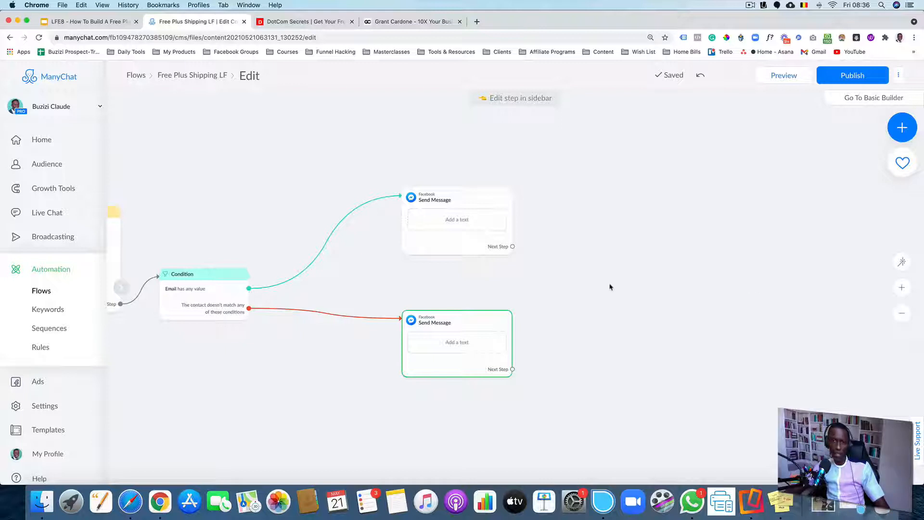
Move the upper Send Message step further to the right of the condition
scroll(609, 287, "down", 3)
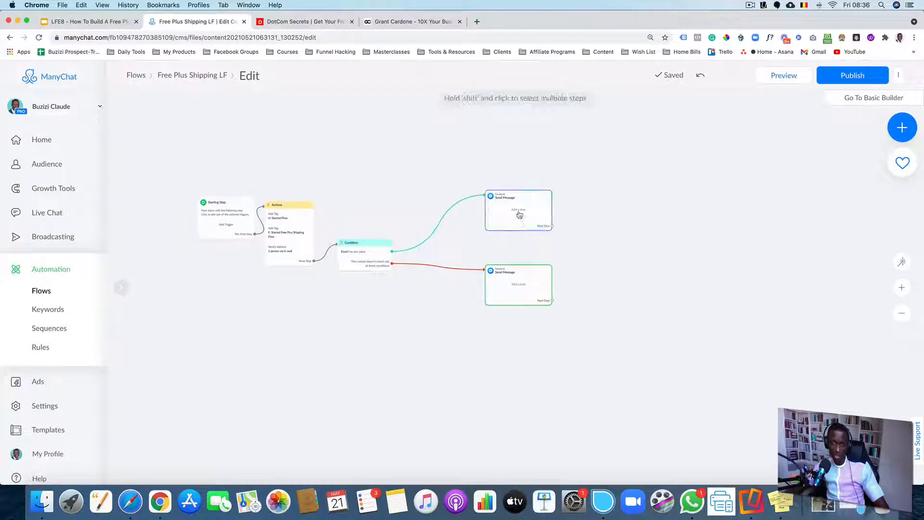
left_click_drag(519, 214, 770, 219)
scroll(525, 250, "up", 3)
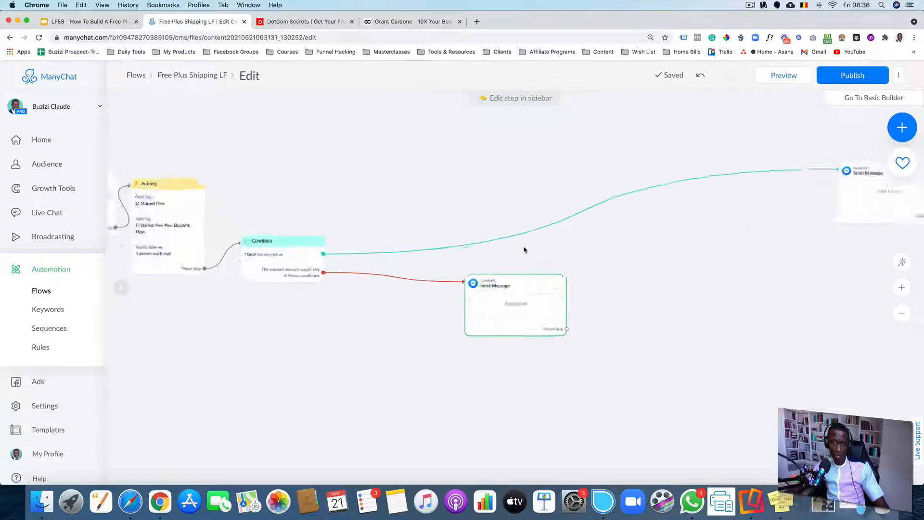
scroll(337, 295, "down", 3)
left_click_drag(336, 295, 427, 278)
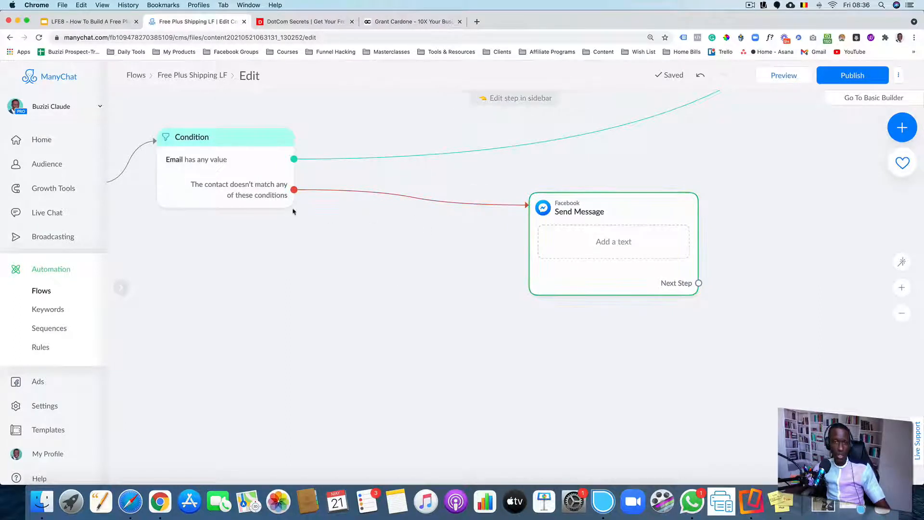
Replace the non-matching branch's link with a new Randomizer step
mouse_move(409, 199)
left_click(302, 172)
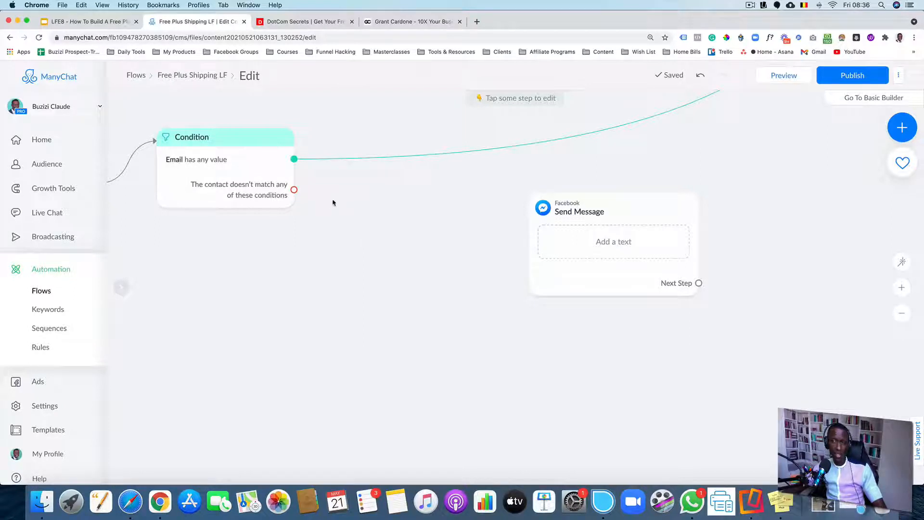
left_click_drag(294, 190, 377, 223)
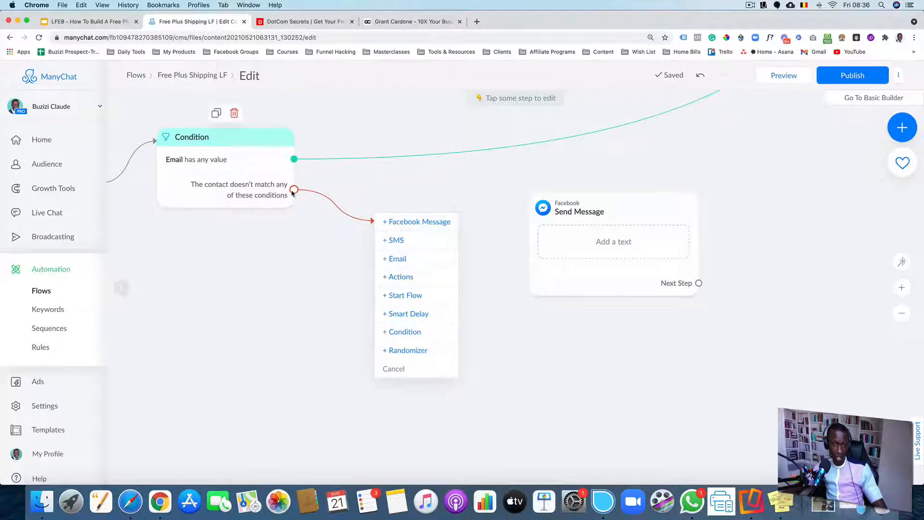
left_click(424, 349)
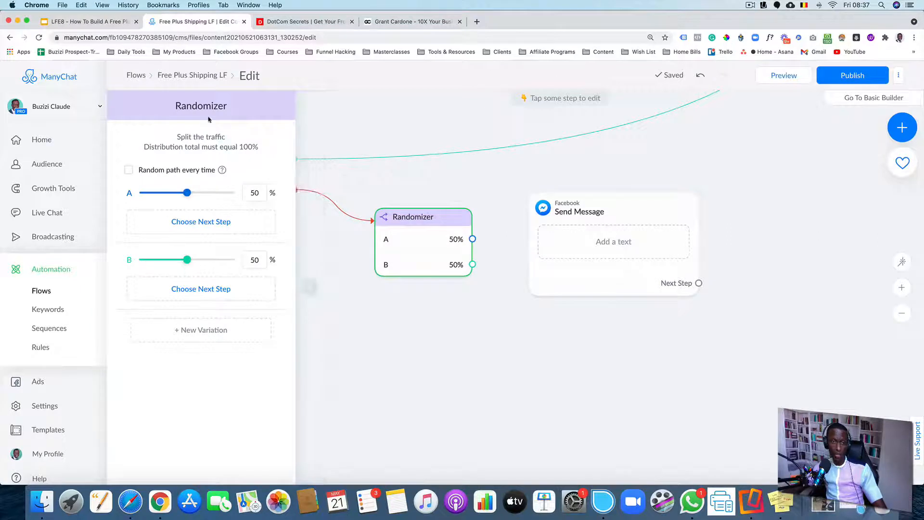
left_click(129, 170)
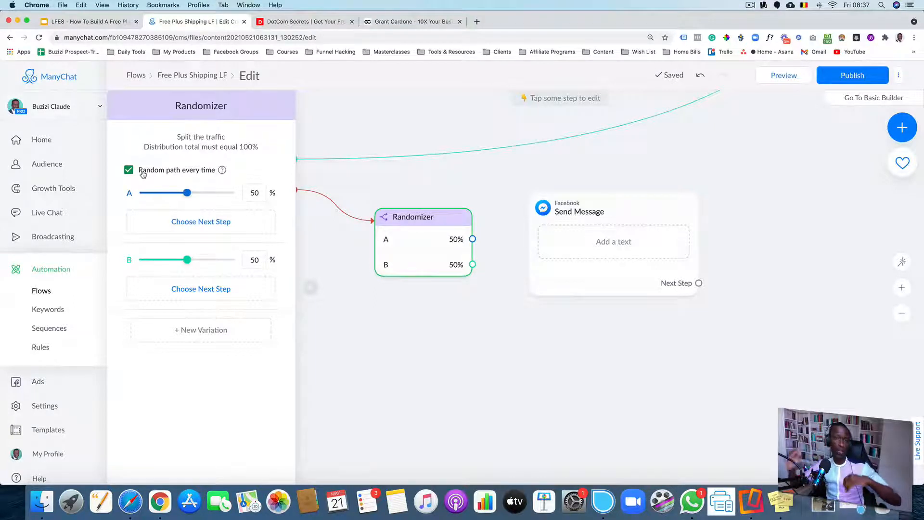
left_click(130, 171)
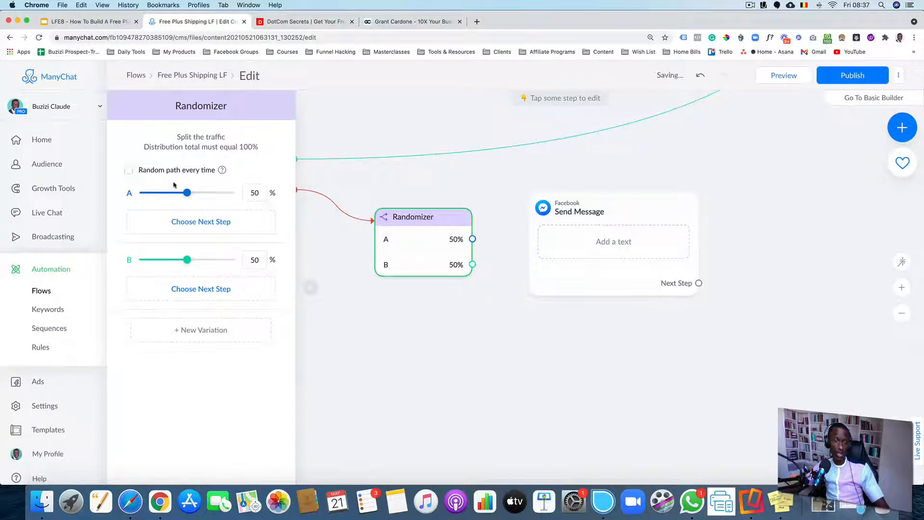
mouse_move(187, 193)
left_mouse_down()
mouse_move(215, 193)
mouse_move(187, 200)
left_mouse_up()
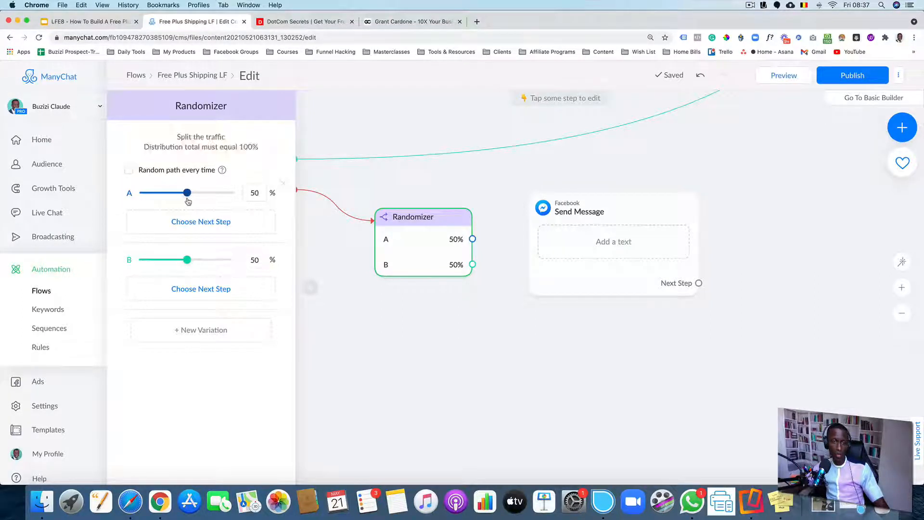
left_click(406, 322)
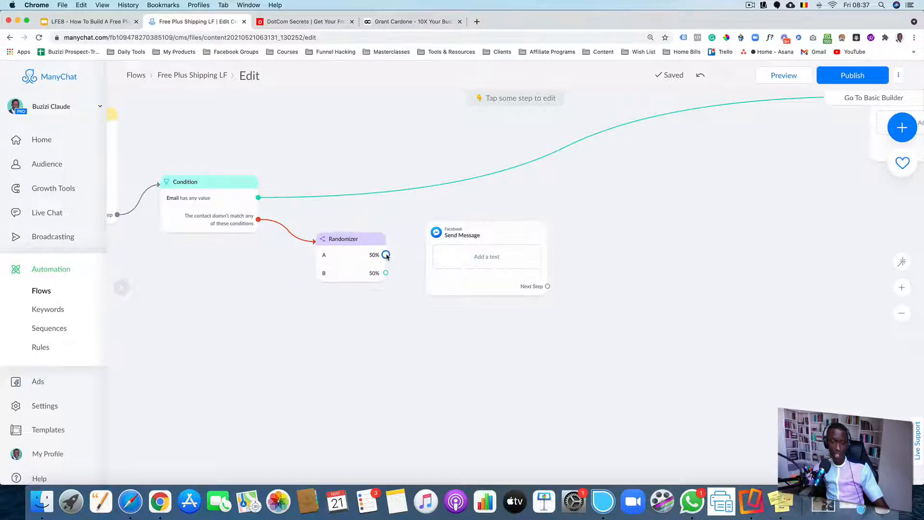
Link Randomizer path A to the Send Message step and path B to a duplicate of it placed below
left_click_drag(386, 254, 427, 242)
left_click(426, 242)
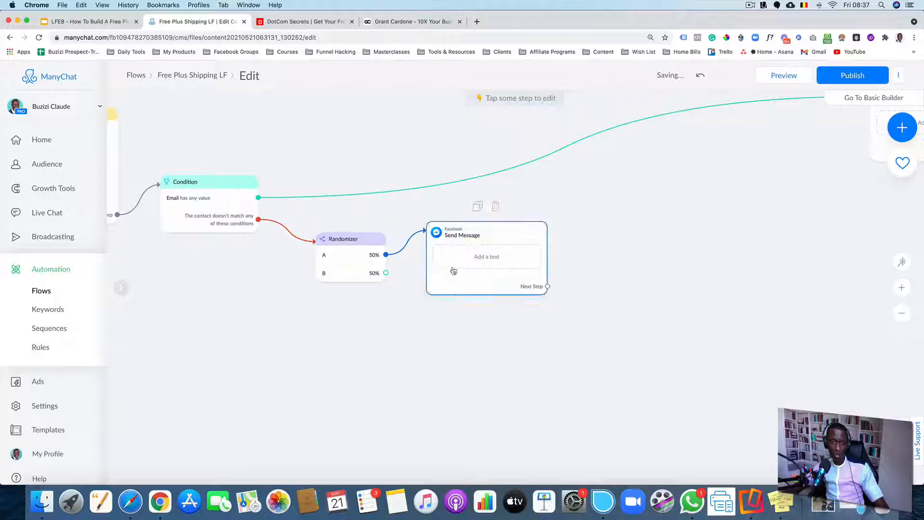
left_click(477, 206)
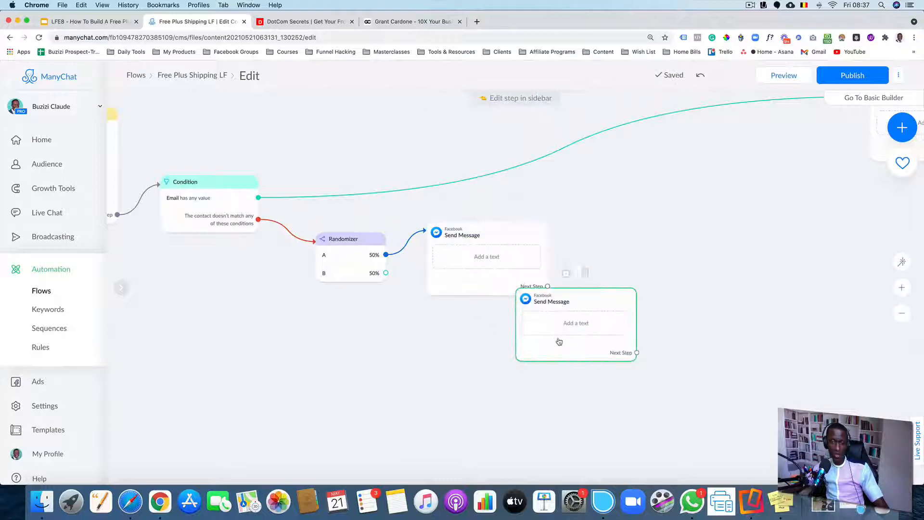
left_click_drag(557, 340, 490, 426)
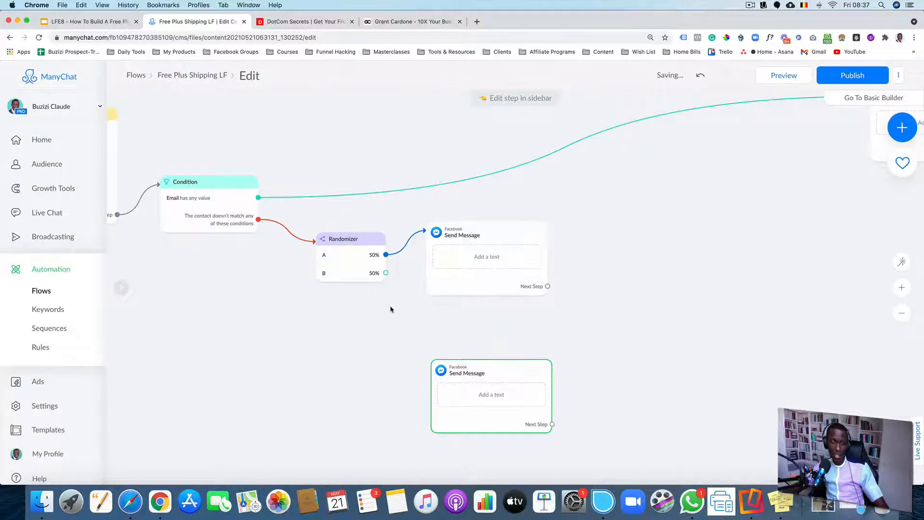
scroll(391, 309, "up", 5)
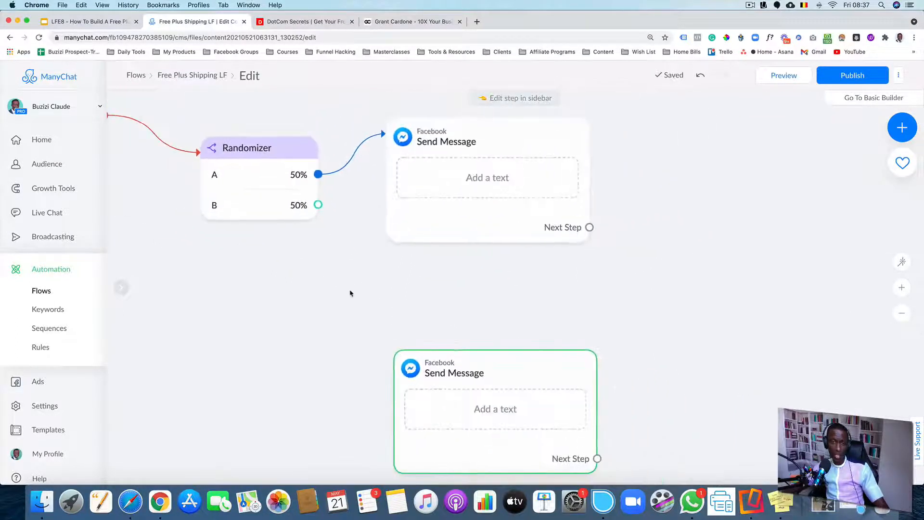
left_click_drag(318, 205, 411, 382)
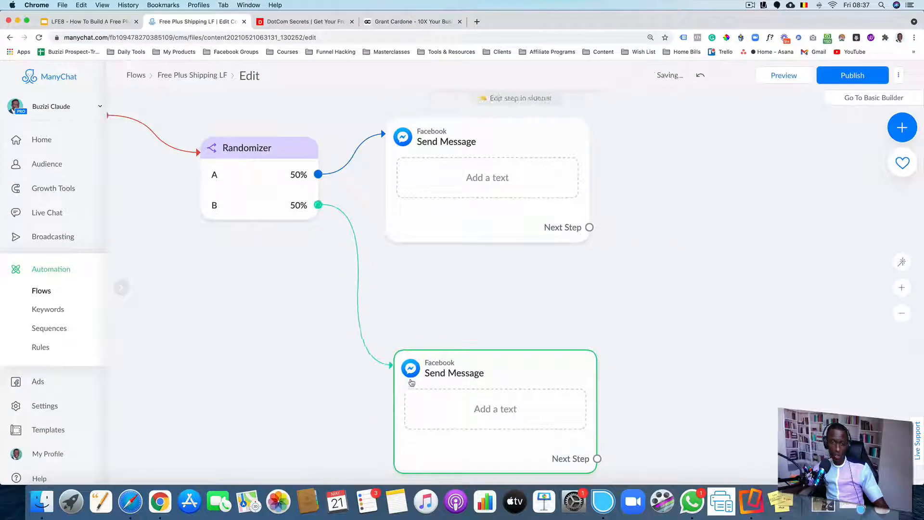
Add a typing delay of 1 second above the text block in path A's message
left_click(491, 189)
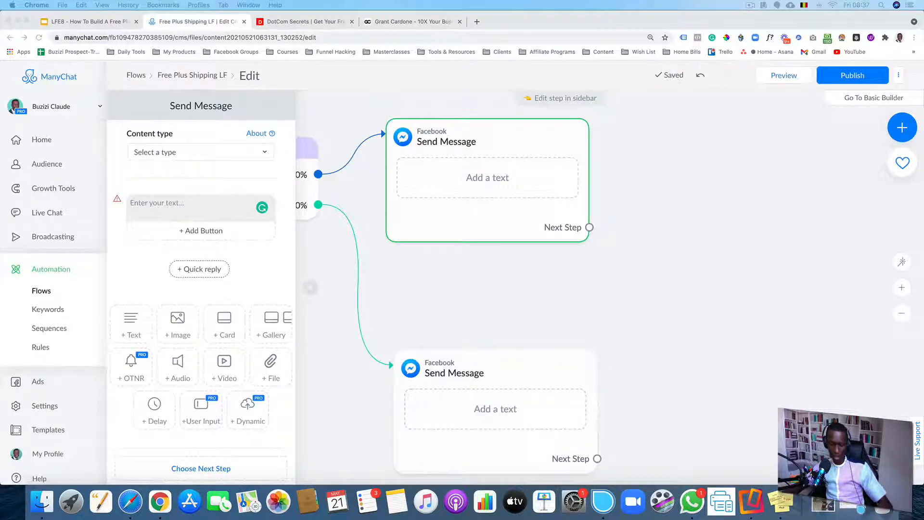
left_click(204, 201)
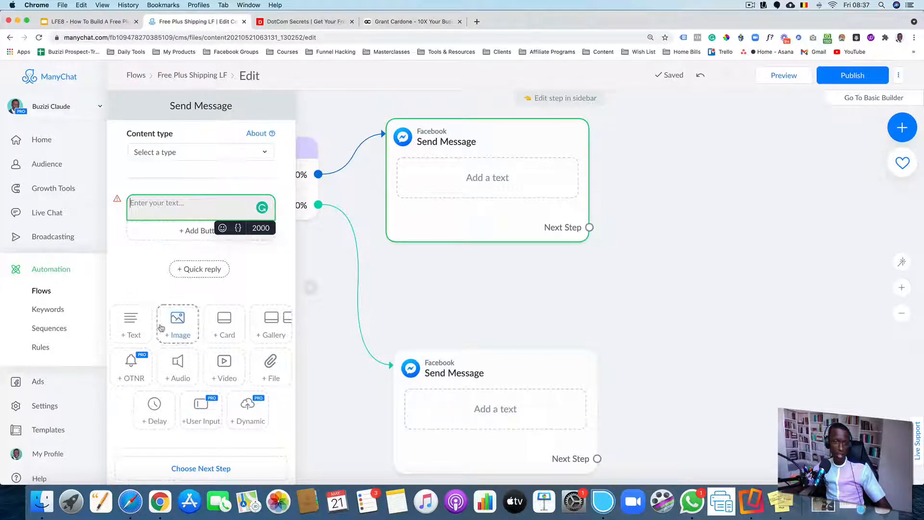
left_click(158, 409)
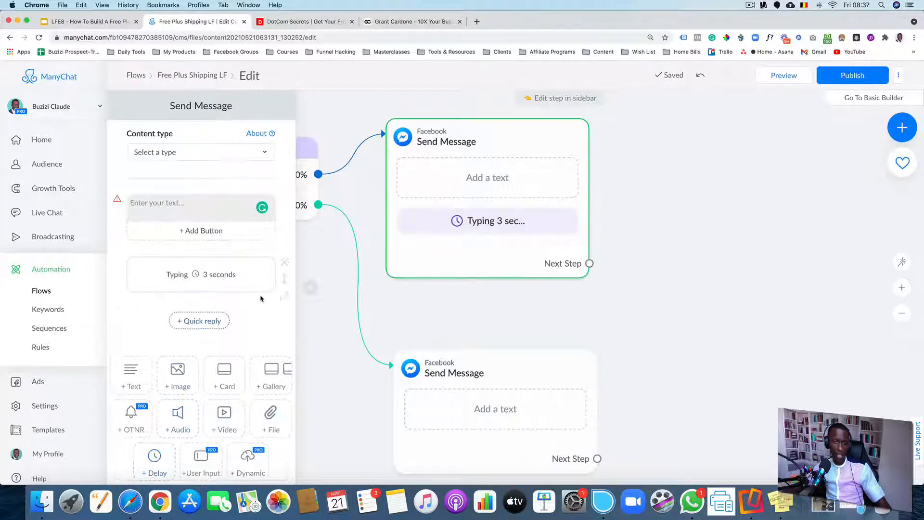
left_click_drag(283, 282, 262, 214)
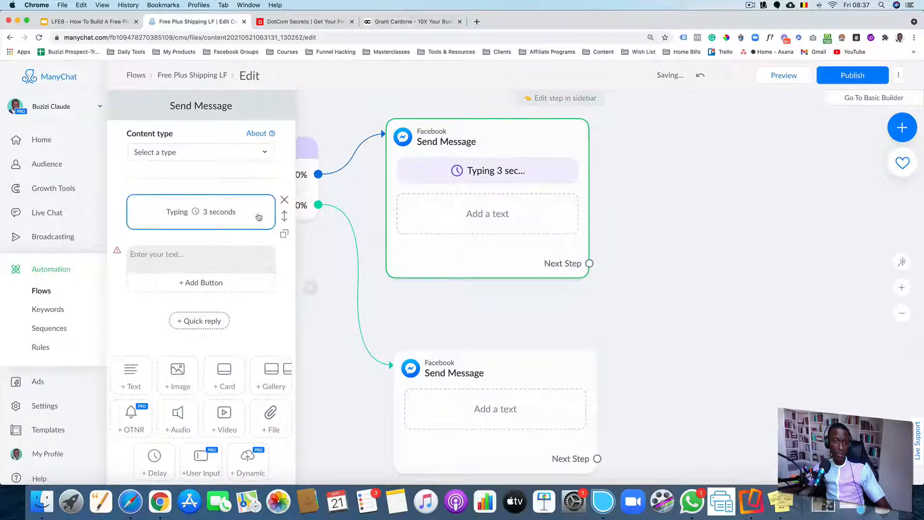
left_click(217, 216)
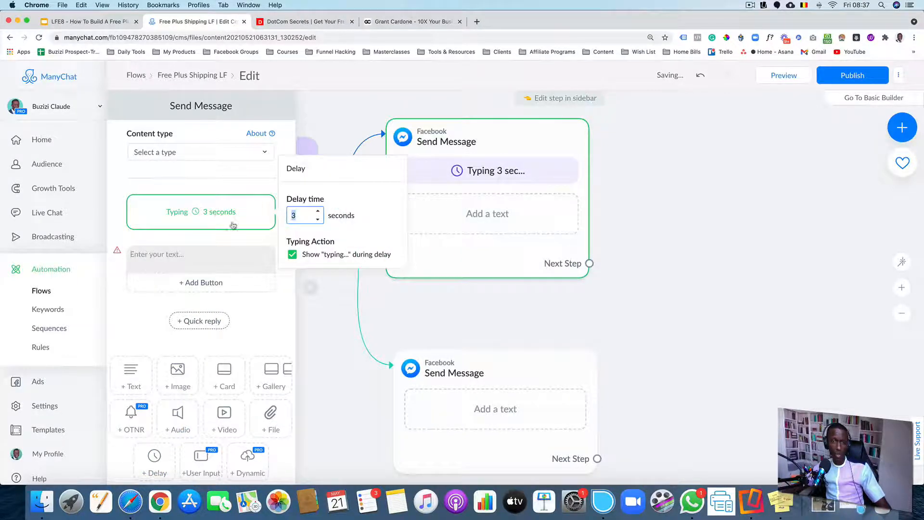
left_click(317, 220)
left_click(318, 220)
left_click(230, 238)
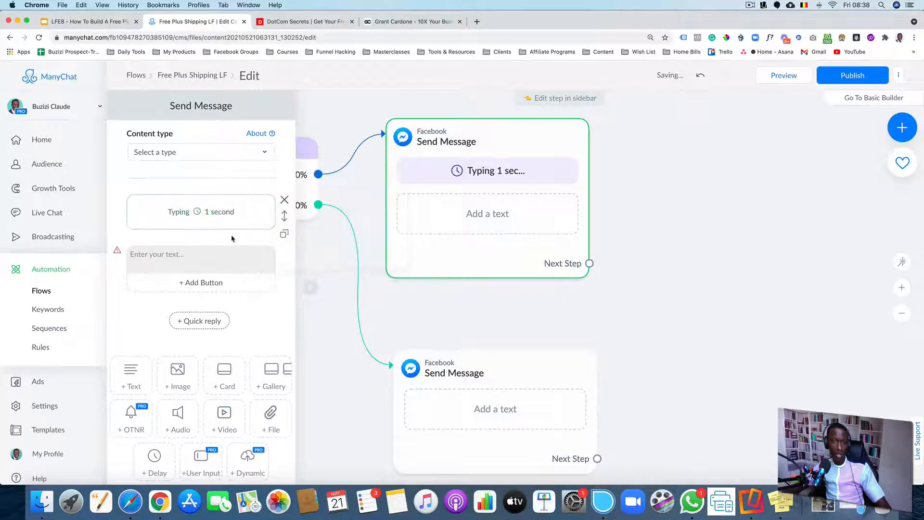
left_click(191, 265)
type("First Name! To stay connected, you can either type in your best email right now, or you can click the email you see below 👇")
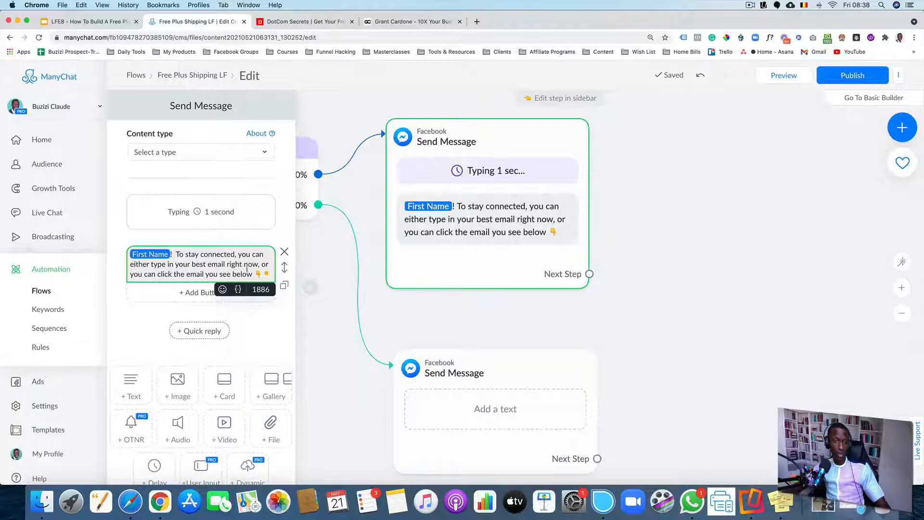
left_click(284, 252)
left_click(534, 140)
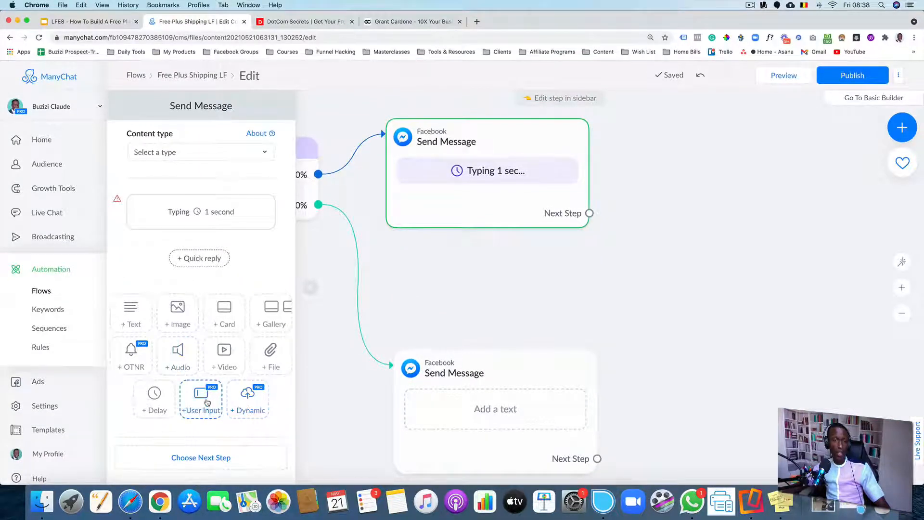
Add a user input question to path A's message with the pasted text asking the contact to type or pick their best email
left_click(203, 401)
left_click(128, 260)
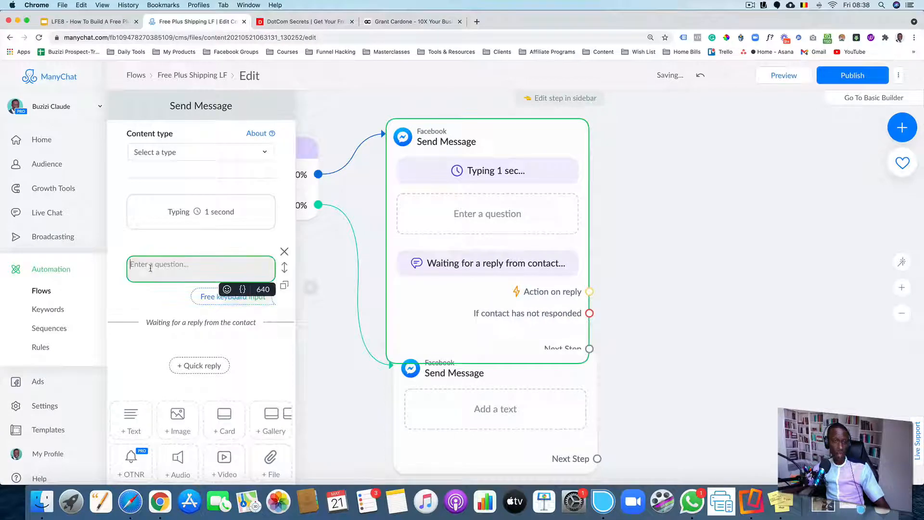
type("First Name! To stay connected, you can either type in your best email right now, or you can click the email you see below 👇")
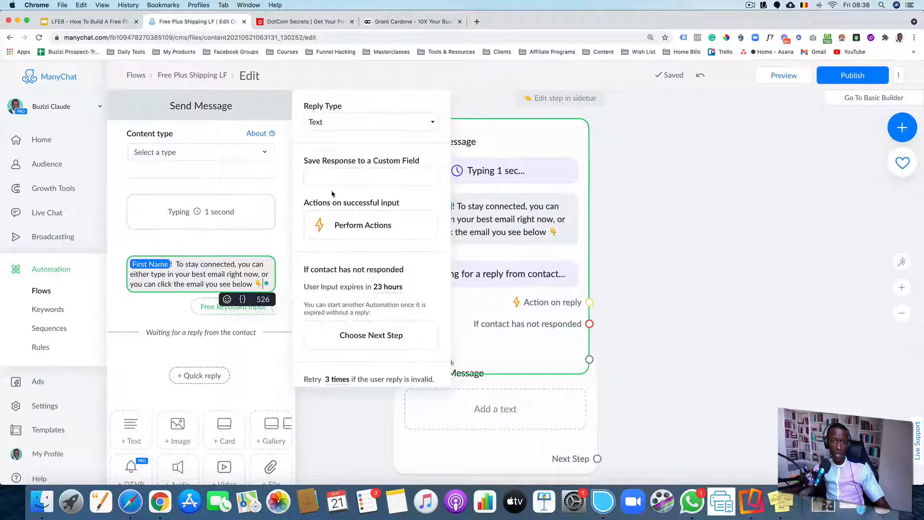
Set the question's reply type to Email and turn off the Set Email Opt-In option
left_click(337, 123)
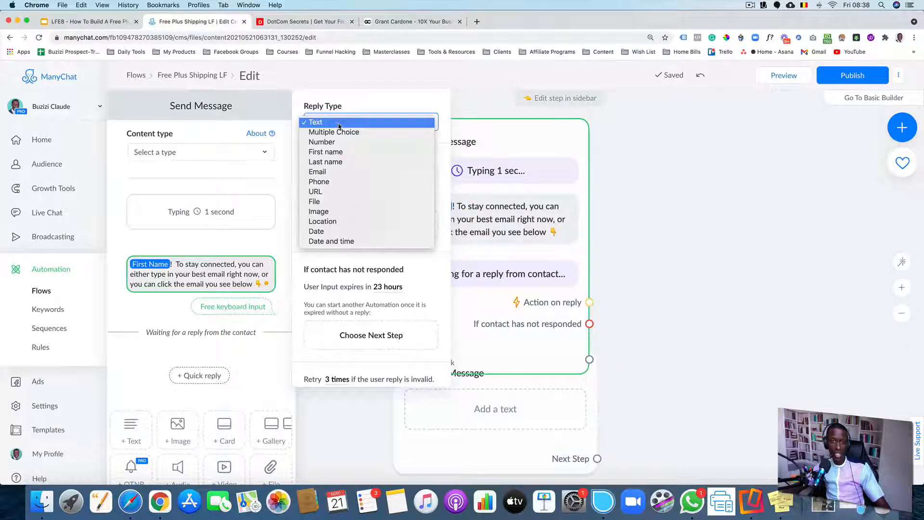
left_click(330, 175)
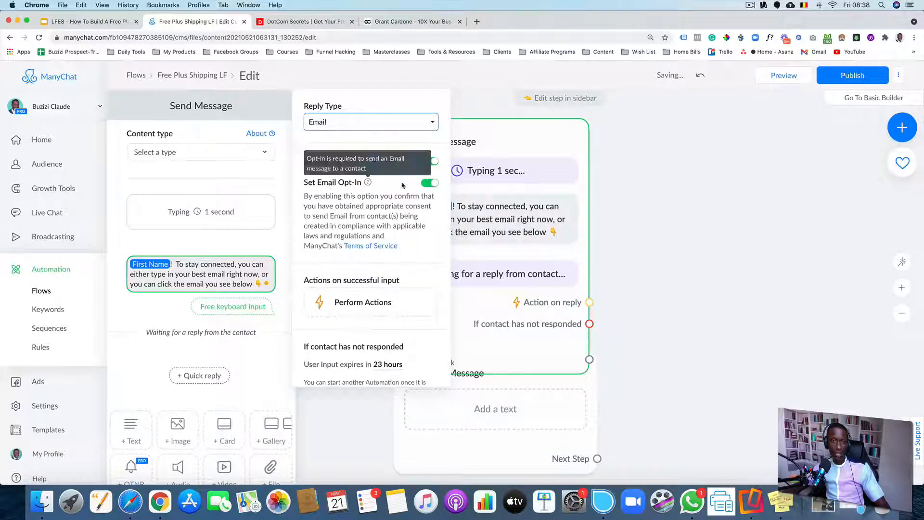
left_click(433, 182)
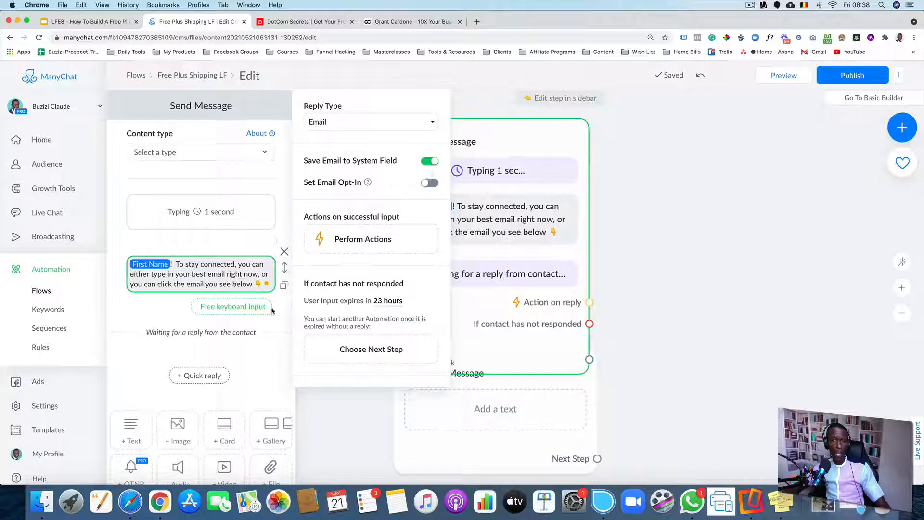
left_click(688, 336)
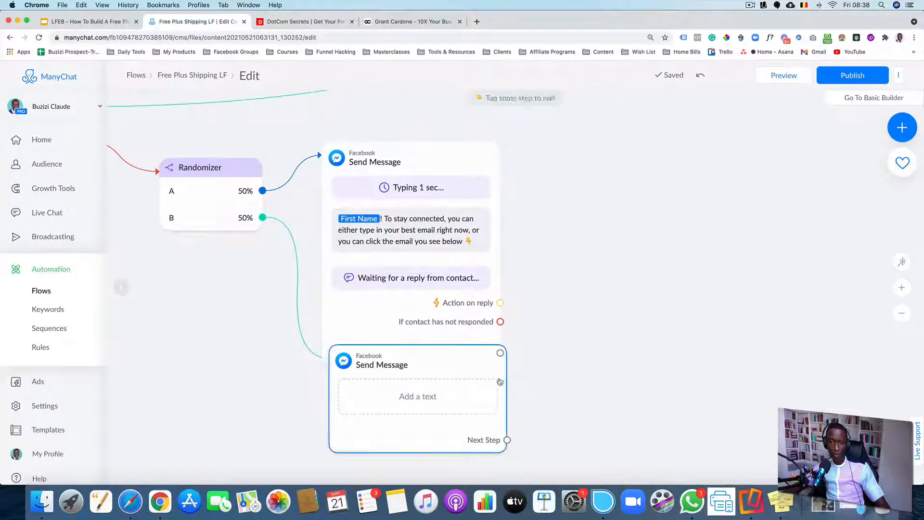
Delete the empty Send Message step attached to Randomizer path B
left_click_drag(500, 382, 489, 433)
scroll(553, 368, "down", 3)
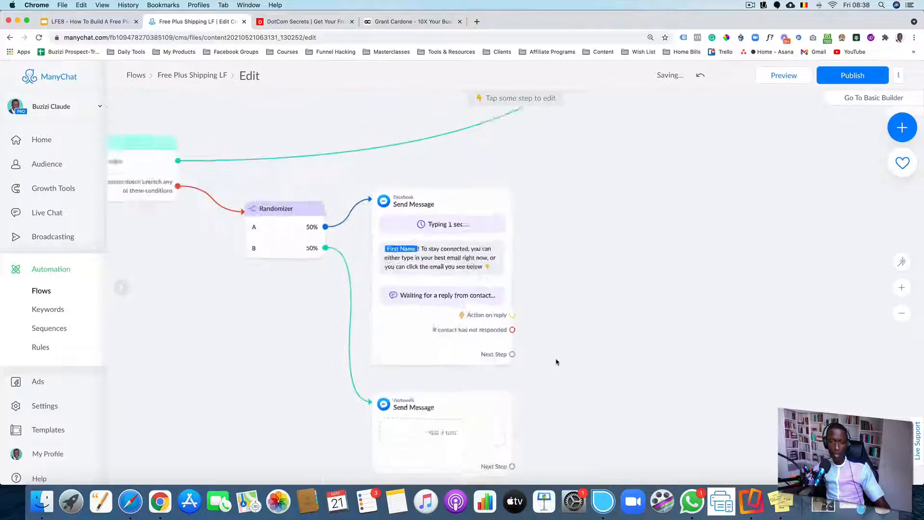
left_click_drag(574, 382, 512, 308)
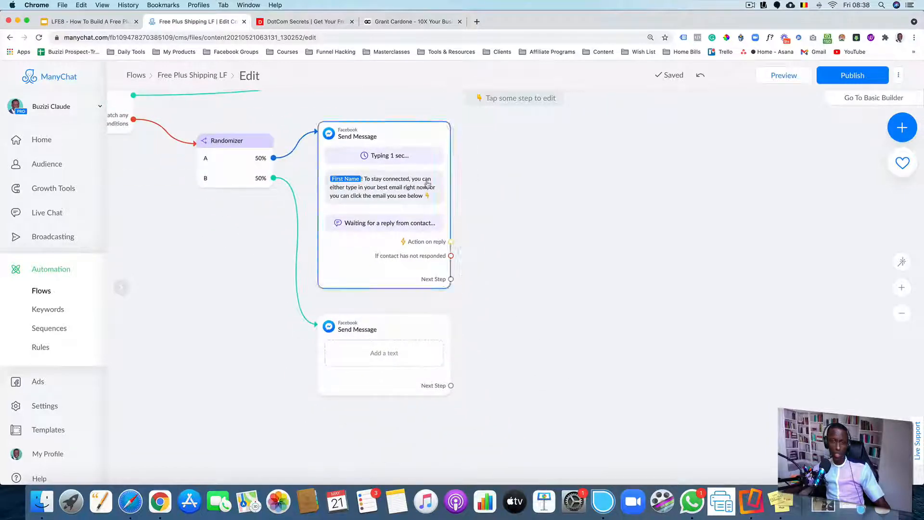
left_click(391, 298)
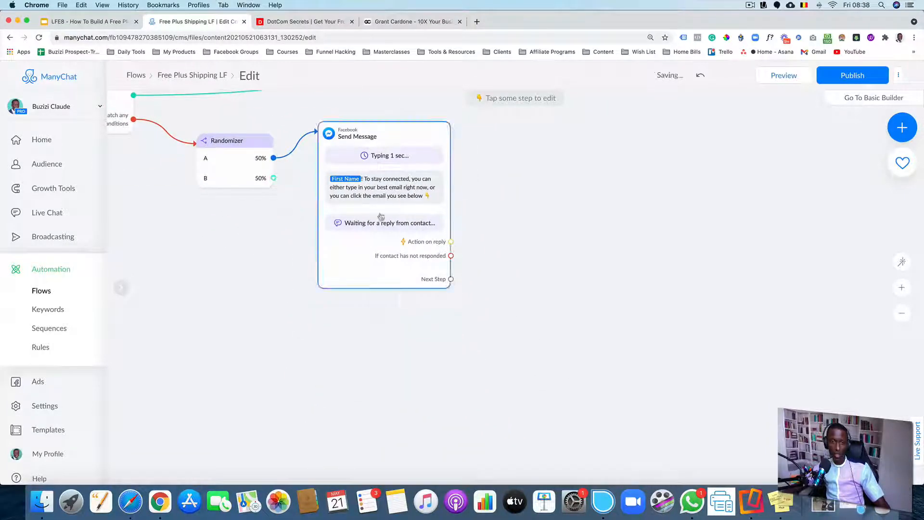
Duplicate path A's message step, place the copy below it, and connect Randomizer path B to it
mouse_move(374, 137)
left_click(374, 107)
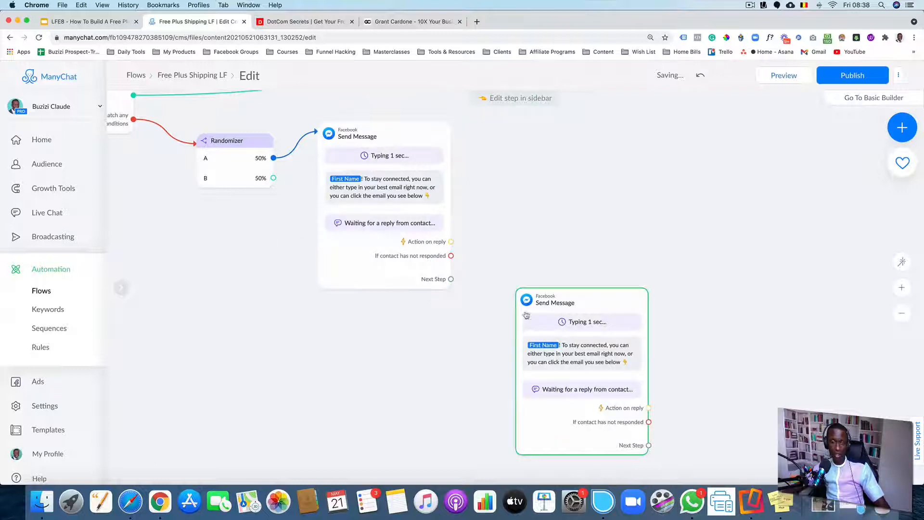
left_click_drag(559, 328, 396, 360)
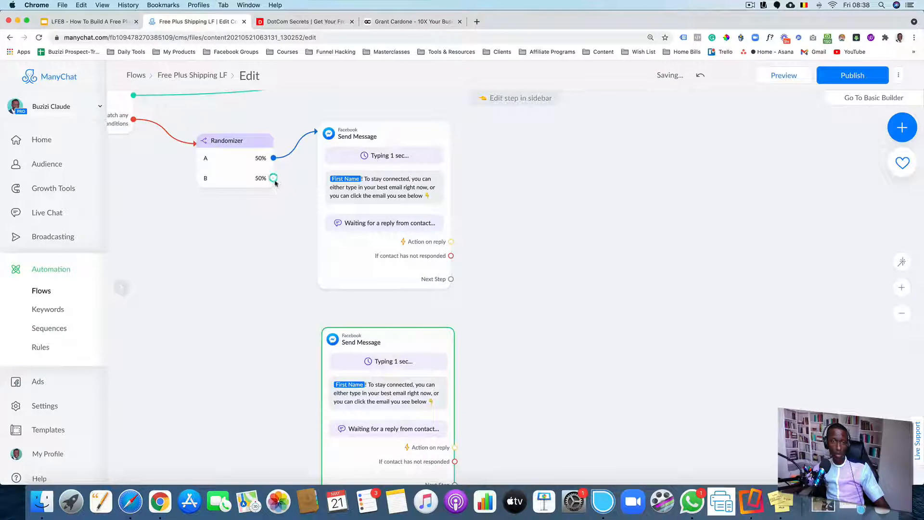
left_click_drag(273, 178, 340, 377)
Replace path B message's text with the pasted variant starting "I'm about to hook you up with a HUGE deal!"
scroll(505, 377, "down", 3)
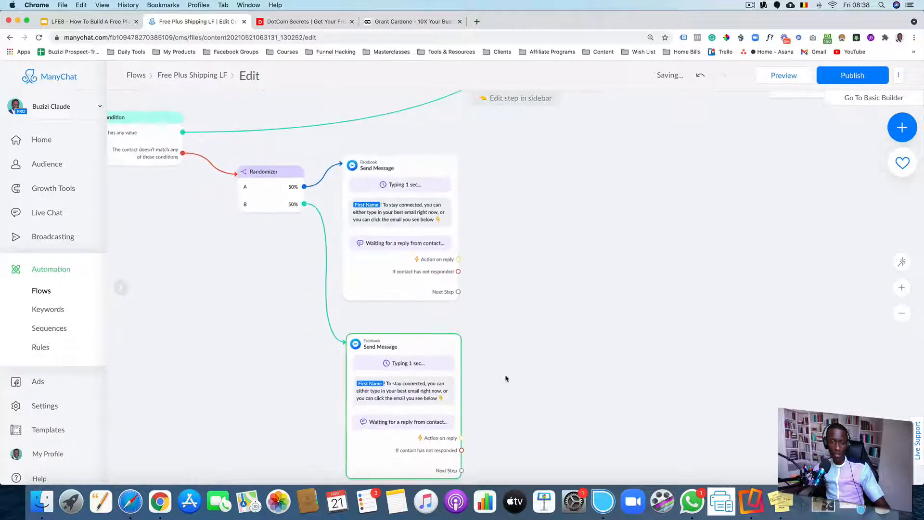
scroll(480, 379, "up", 3)
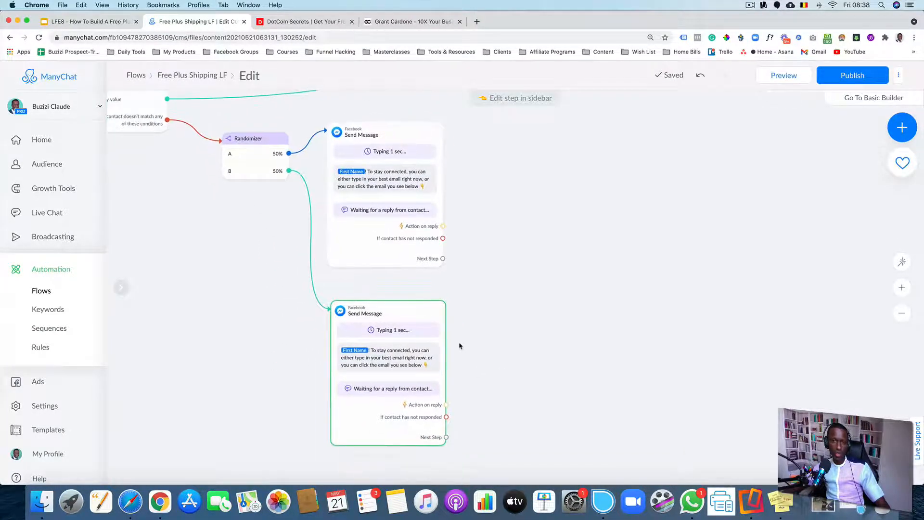
scroll(365, 355, "up", 3)
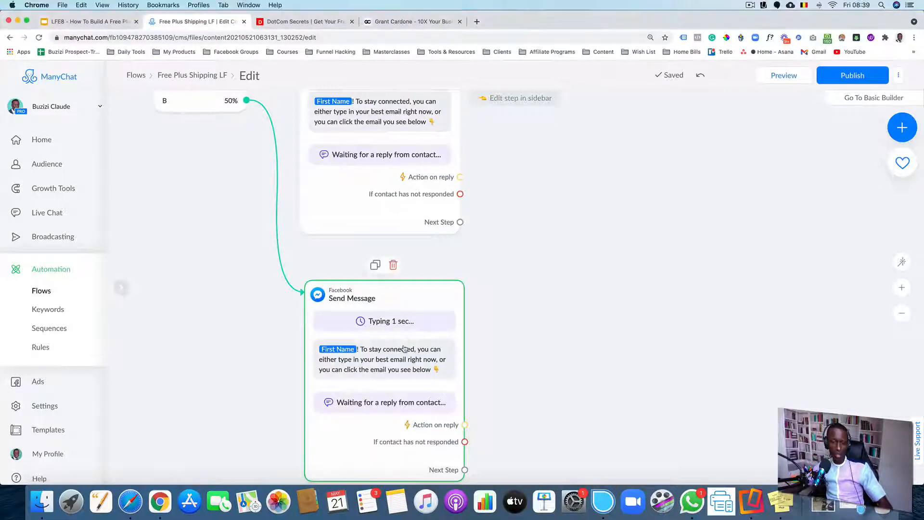
scroll(402, 347, "up", 5)
scroll(545, 341, "down", 2)
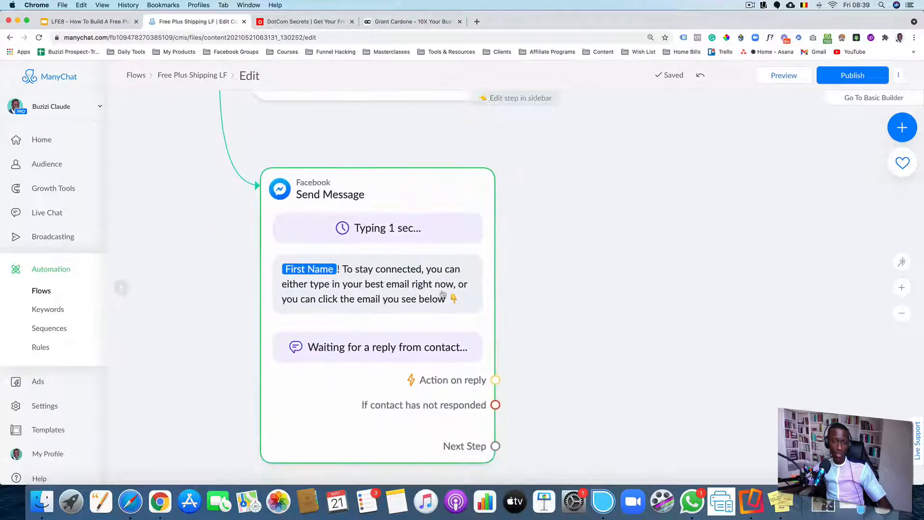
double_click(419, 296)
left_click(231, 286)
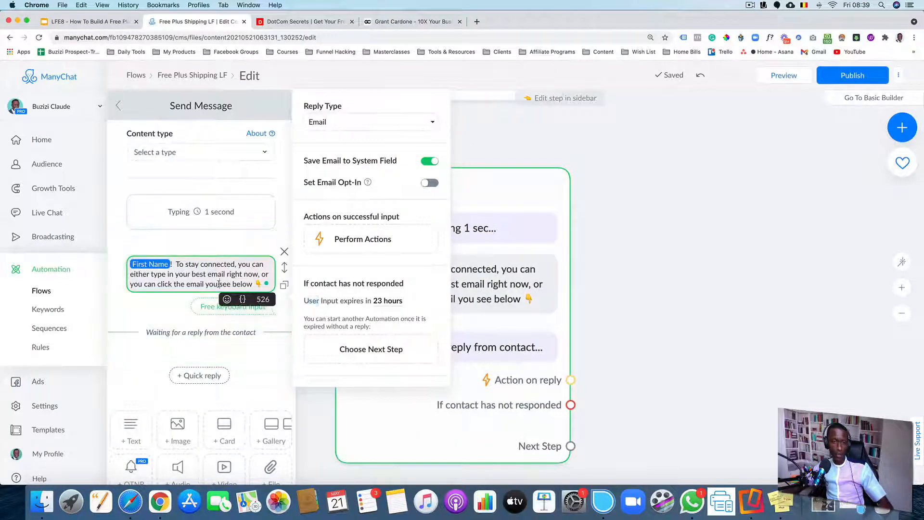
key("super+a")
type("First Name, I'm about to hook you up with a HUGE deal! 🤩  To stay connected, you can either type in your best email right now, or you can click the email you see below 👇")
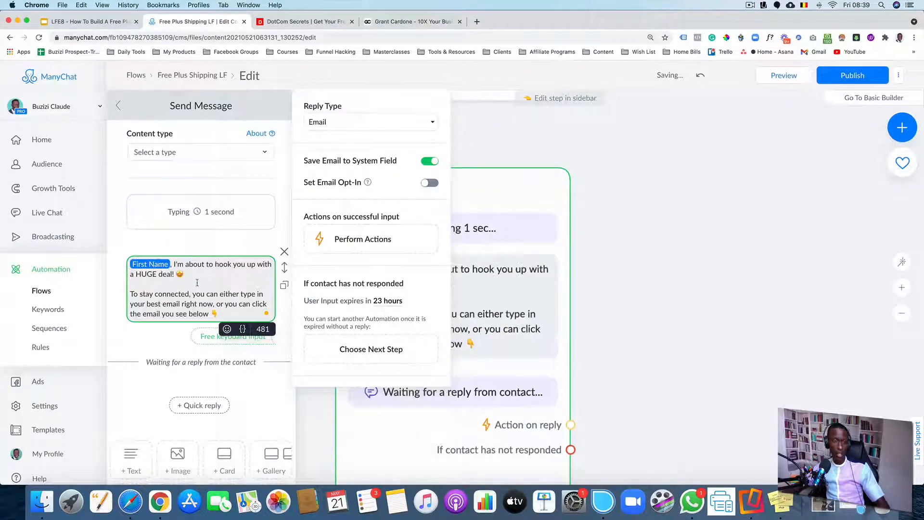
left_click(284, 251)
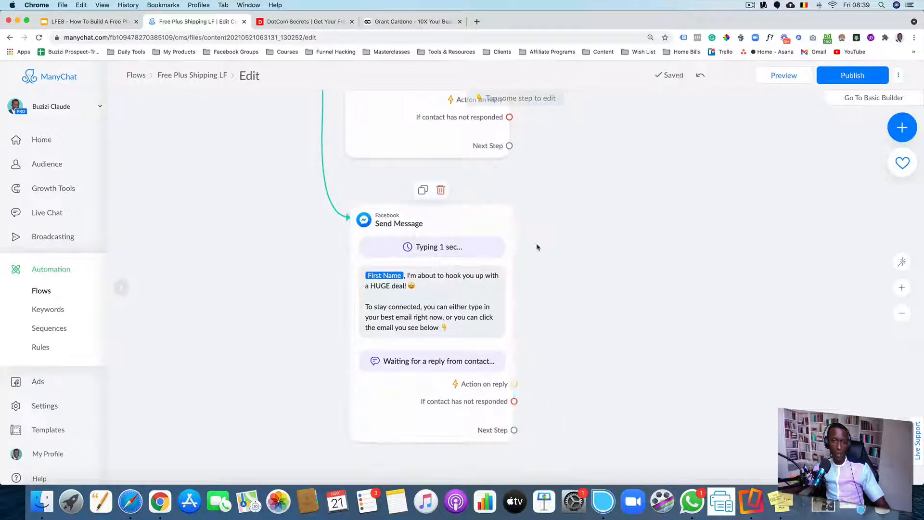
Review the two message variants on the Randomizer's A and B paths
scroll(458, 283, "up", 2)
scroll(460, 281, "up", 2)
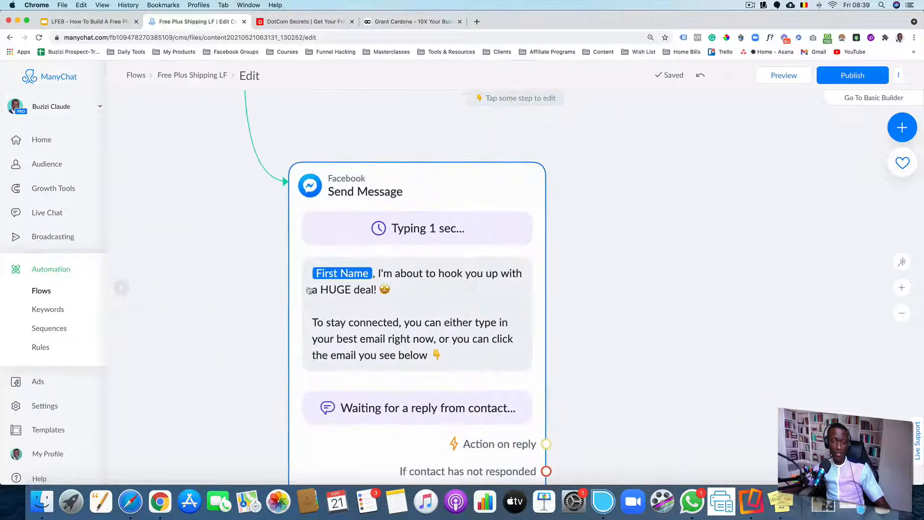
mouse_move(479, 285)
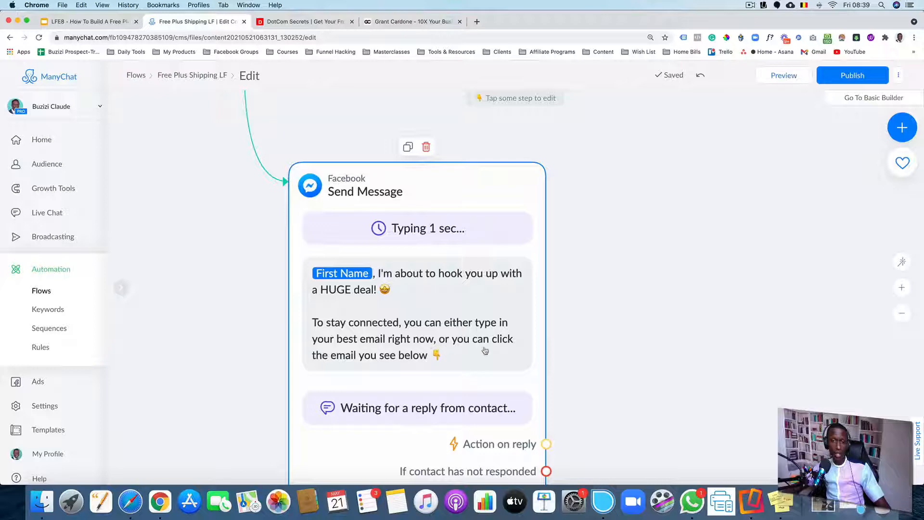
scroll(425, 362, "down", 5)
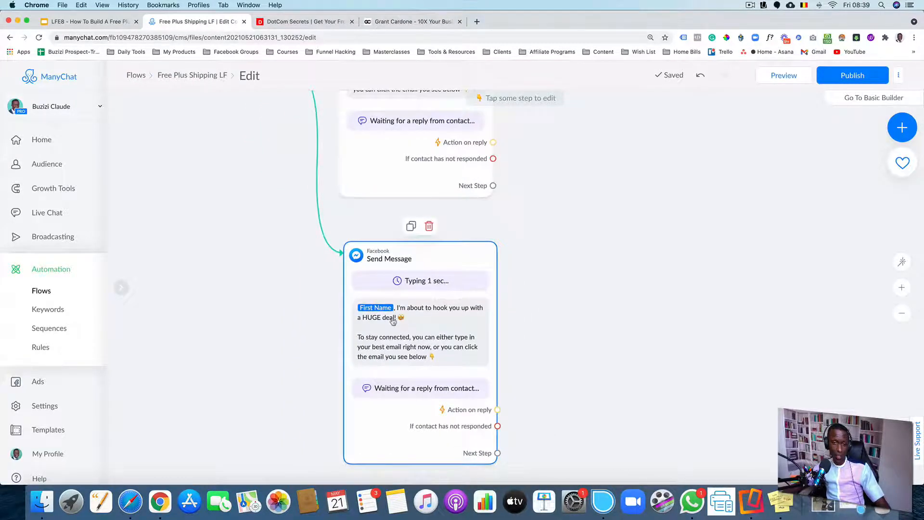
scroll(406, 321, "up", 5)
scroll(583, 322, "down", 5)
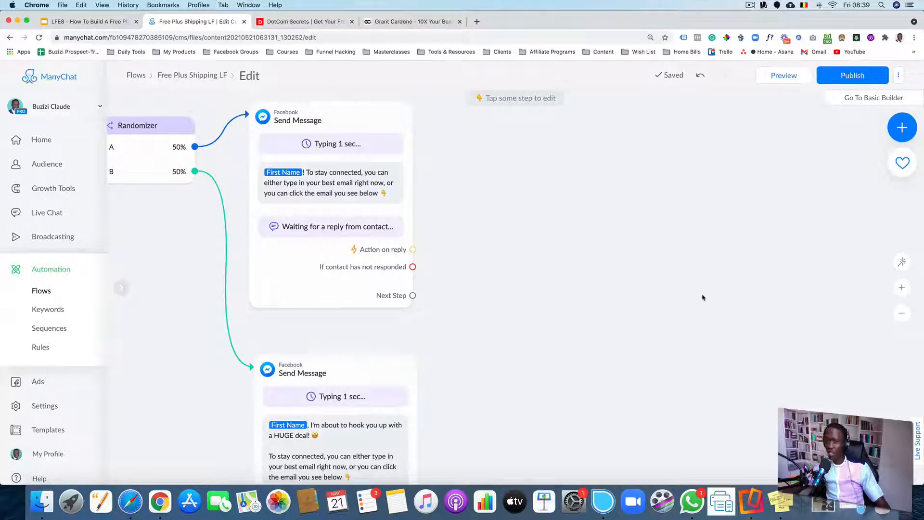
scroll(647, 236, "down", 3)
scroll(474, 244, "down", 3)
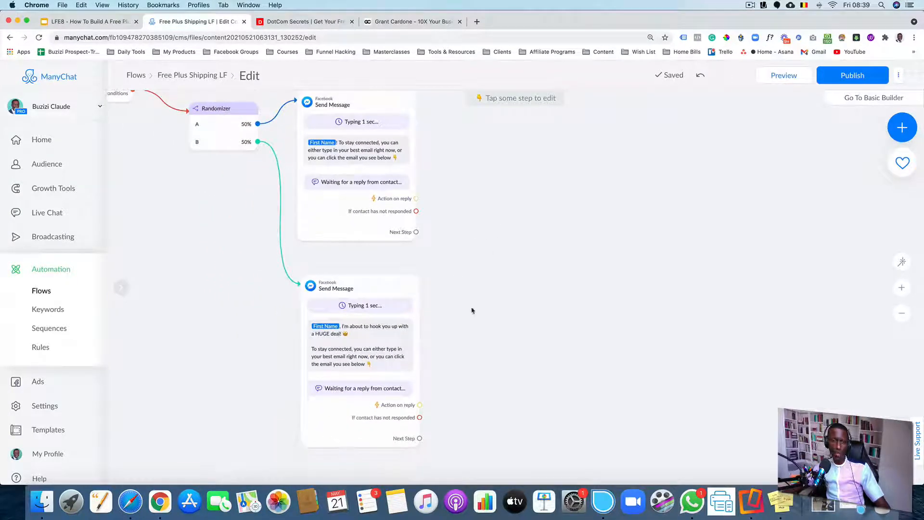
scroll(462, 308, "up", 2)
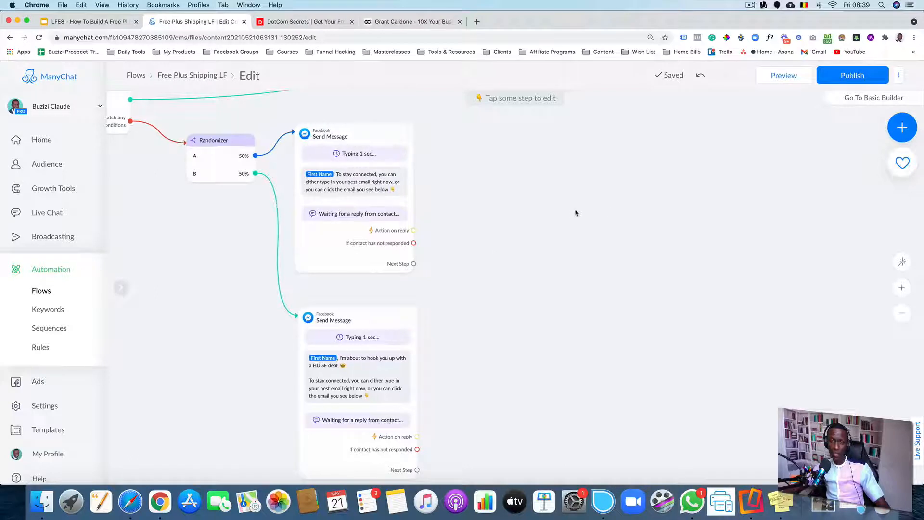
Add a new Send Message step beside the flow and paste a thumbs-up emoji as its text
left_click(901, 127)
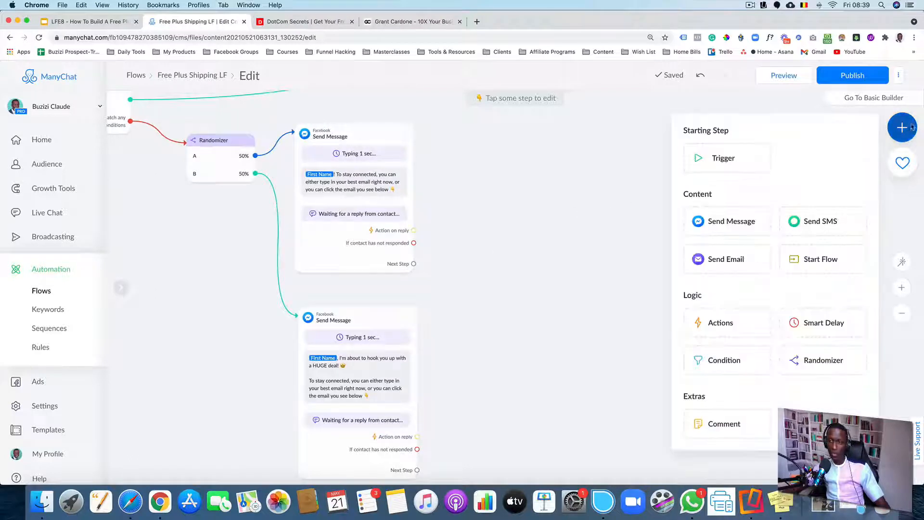
left_click(727, 225)
left_click_drag(583, 303, 569, 258)
left_click(538, 274)
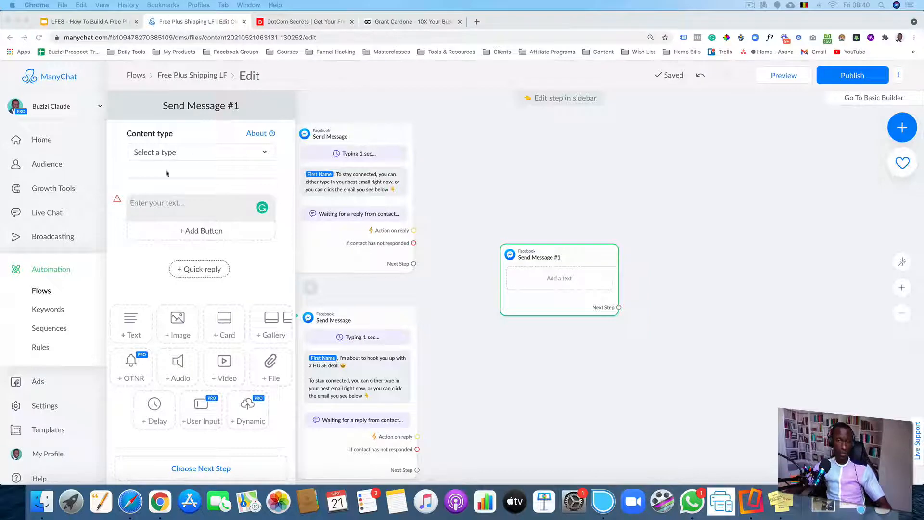
left_click(173, 210)
type("👈")
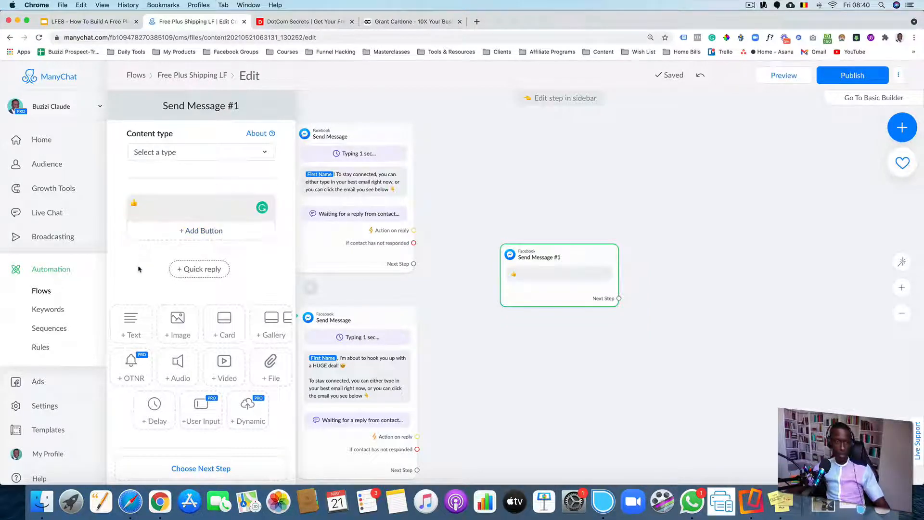
Add a typing delay of 1 second above the thumbs-up text in the new message
left_click(150, 419)
left_click_drag(283, 284, 260, 212)
left_click(257, 212)
left_click(318, 219)
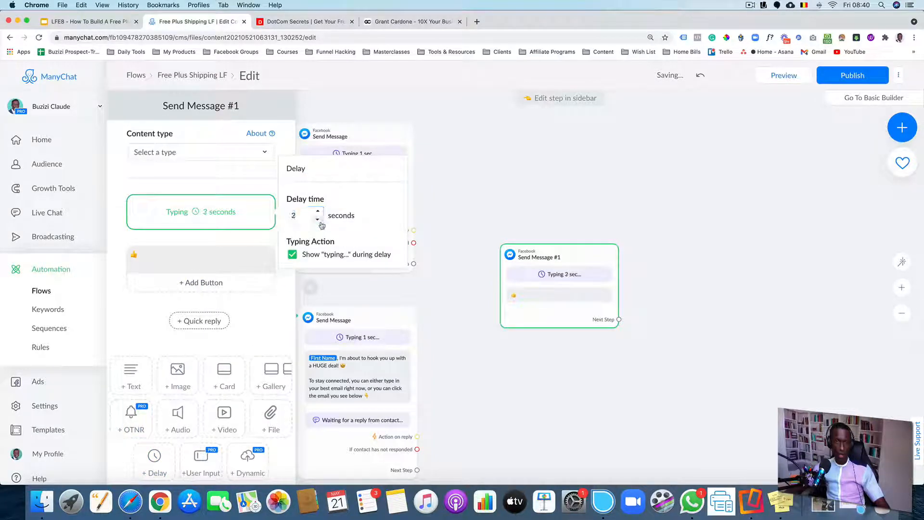
left_click(318, 219)
left_click(224, 233)
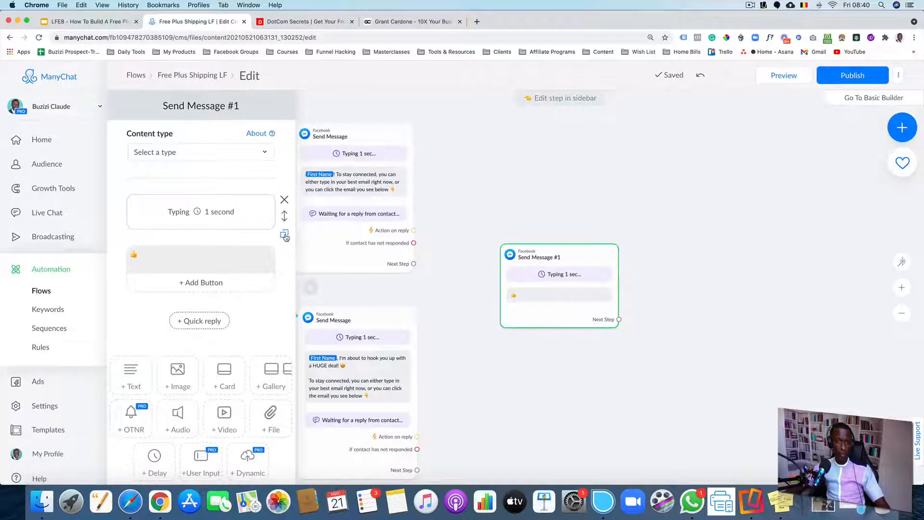
Duplicate the typing delay to the end of the message and duplicate the thumbs-up text block
left_click(284, 236)
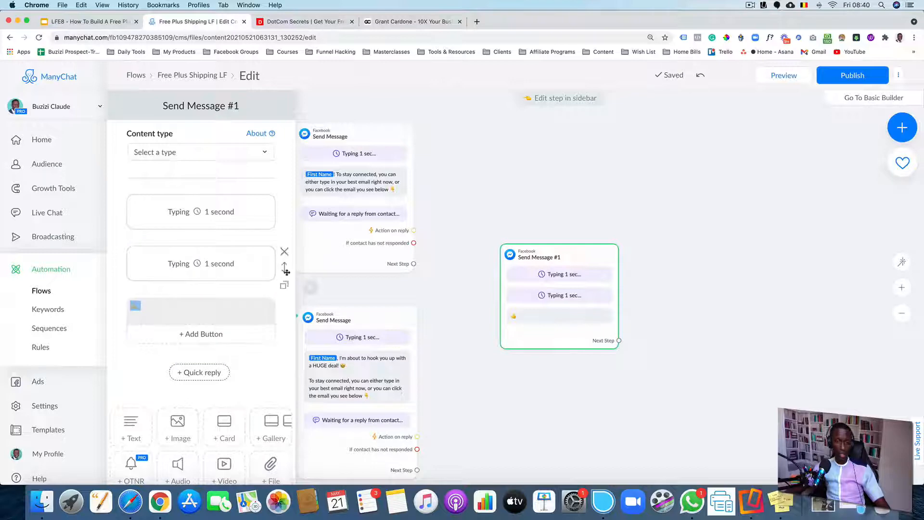
left_click_drag(284, 274, 283, 348)
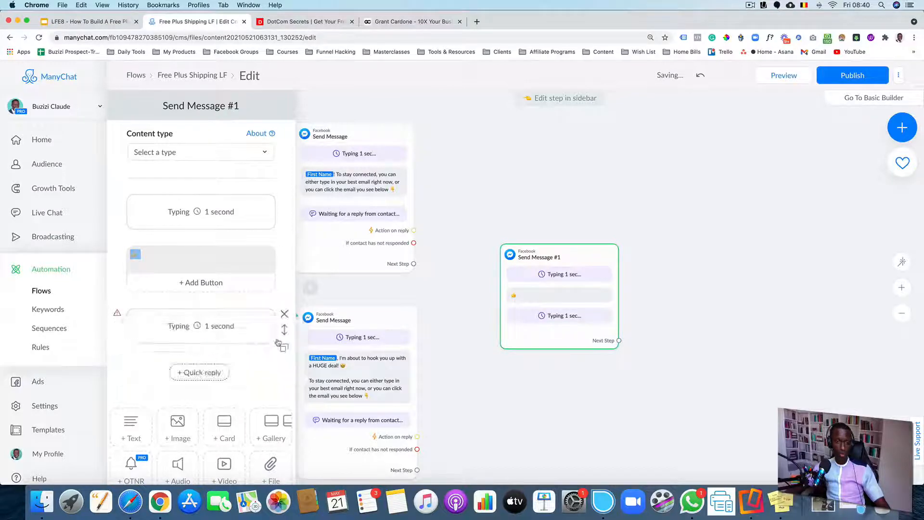
left_click(247, 328)
left_click(219, 212)
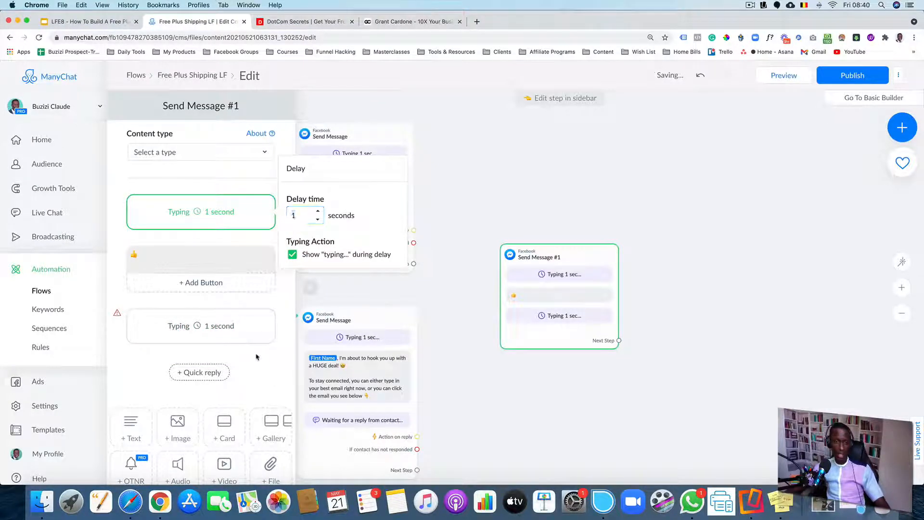
left_click(285, 284)
scroll(273, 298, "down", 3)
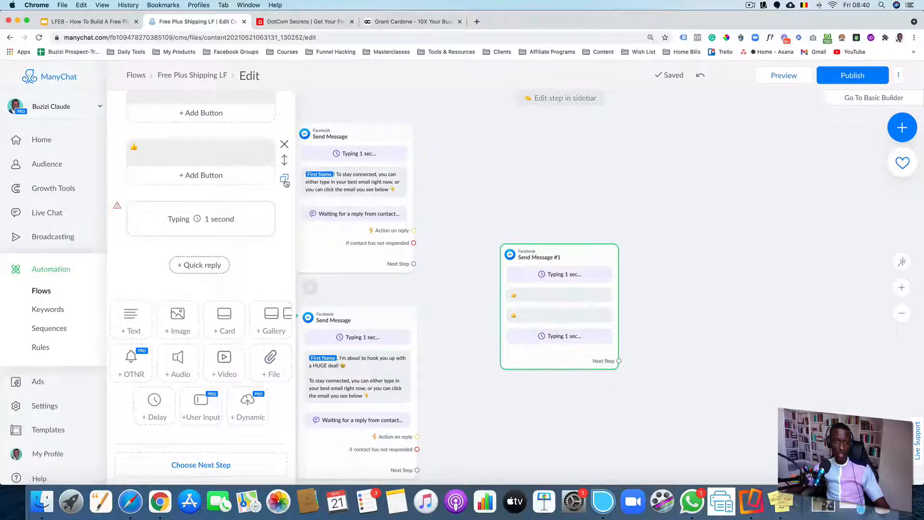
left_click(285, 180)
left_click(284, 207)
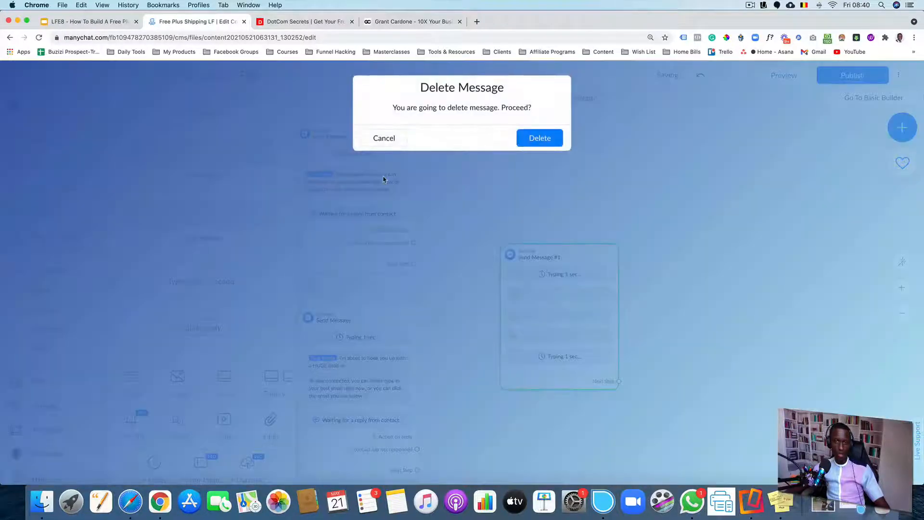
left_click(539, 138)
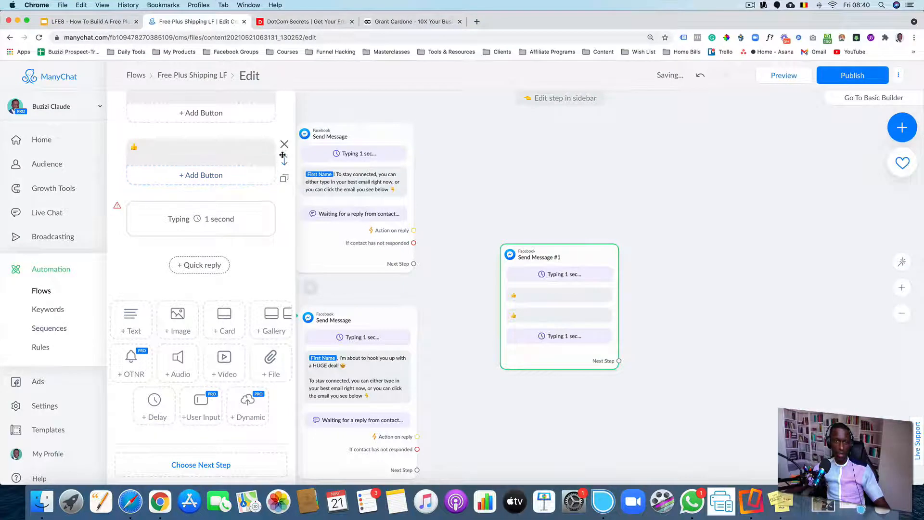
Move the second typing delay between the two thumbs-up texts and replace the last thumbs-up with pasted text "Perfect Moving on..."
left_click_drag(284, 158, 283, 235)
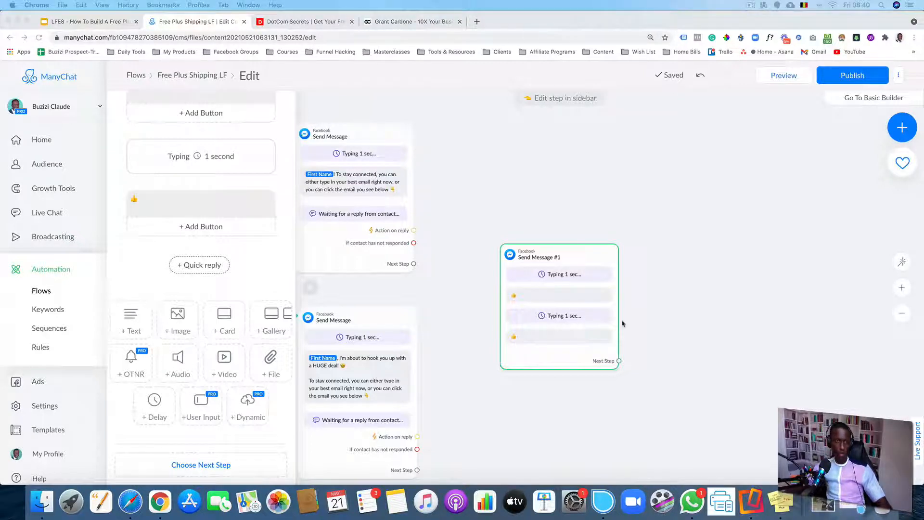
left_click(182, 202)
key("cmd+a")
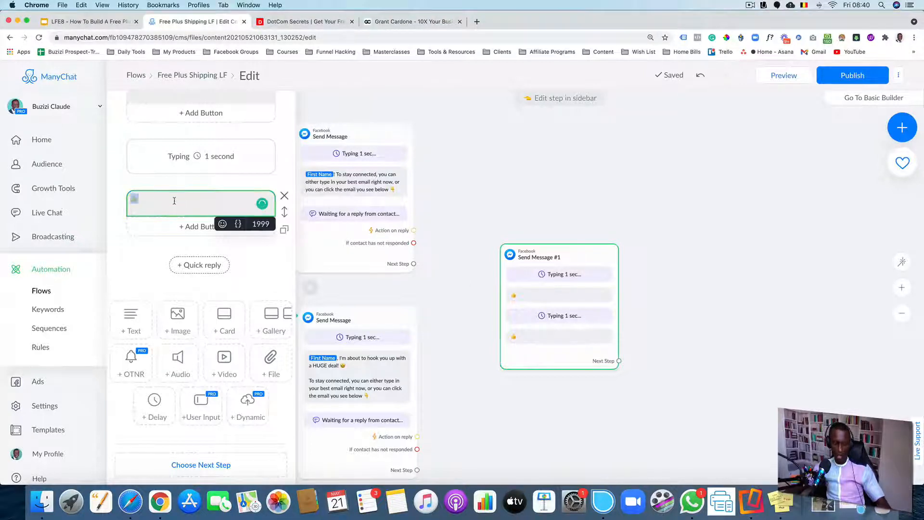
type("Perfect Moving on...")
scroll(194, 203, "up", 4)
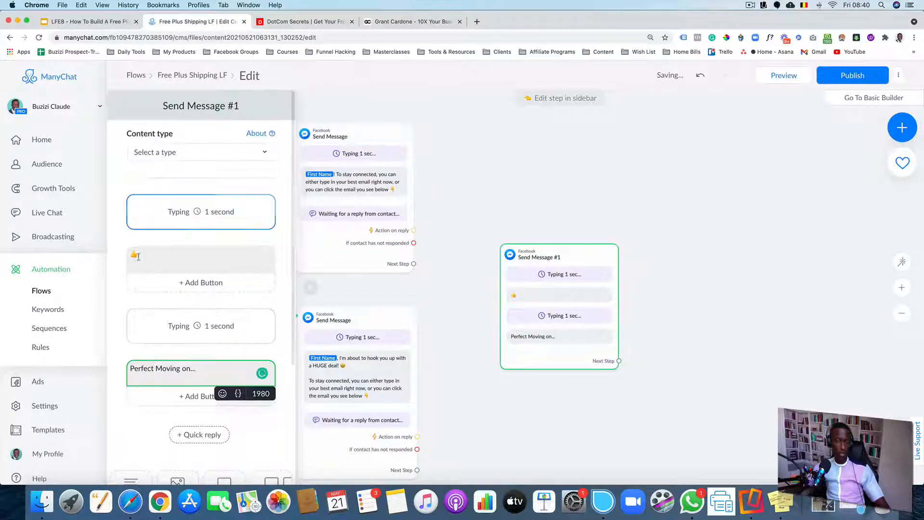
scroll(145, 259, "down", 2)
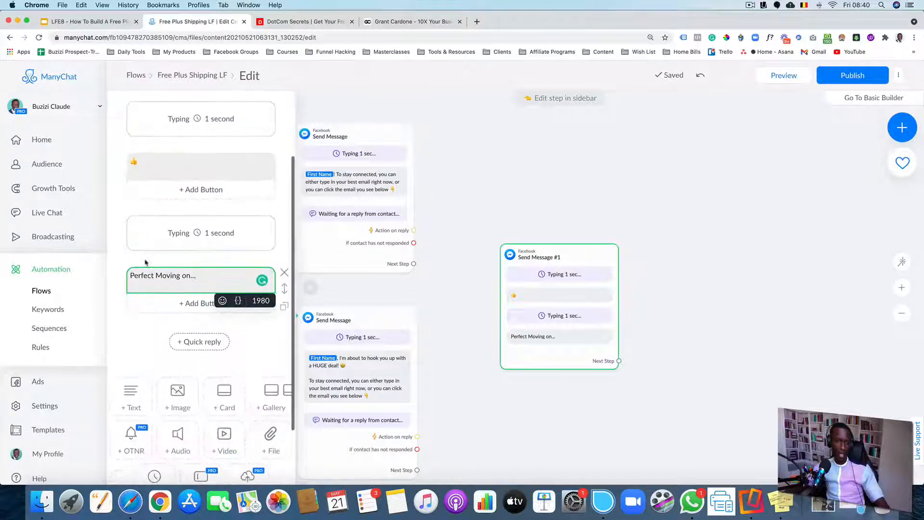
left_click(800, 300)
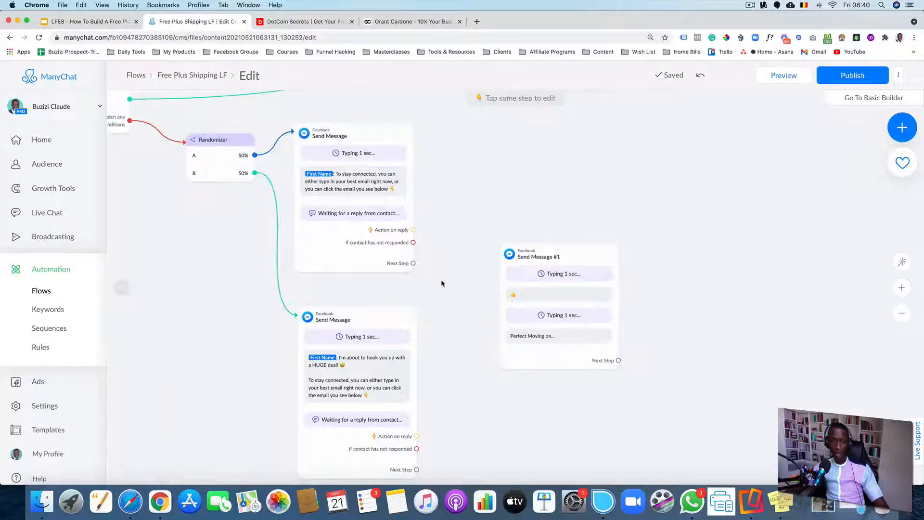
Connect the Next Step of both Randomizer path messages to the new Send Message #1
scroll(458, 286, "down", 2)
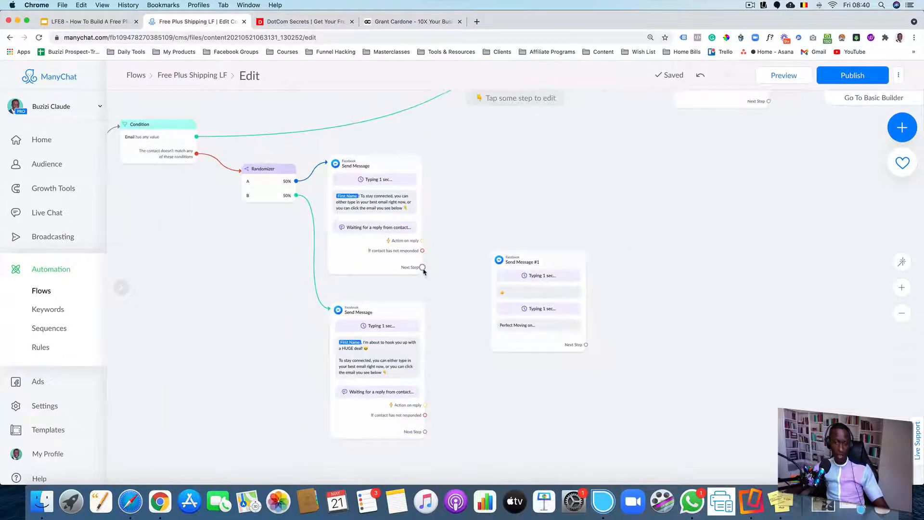
scroll(433, 277, "up", 4)
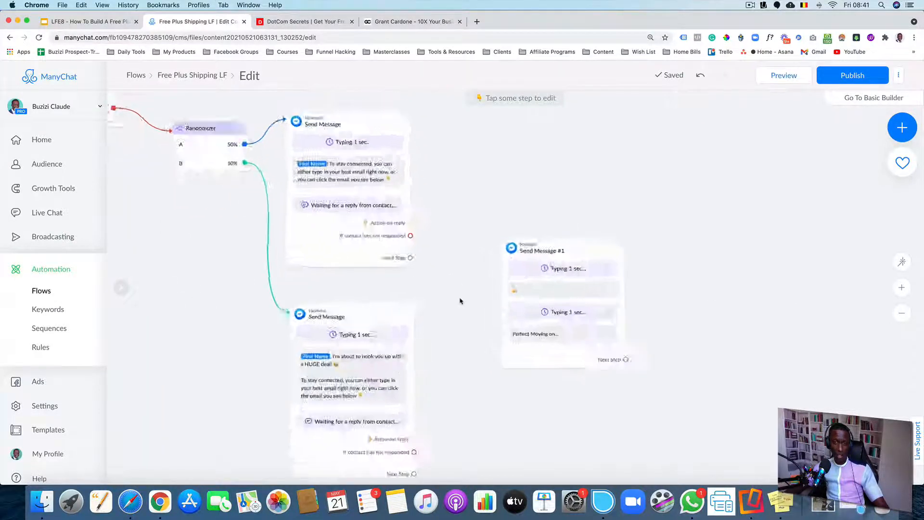
scroll(437, 230, "down", 2)
left_click_drag(349, 147, 499, 200)
left_click_drag(356, 461, 444, 326)
left_click(456, 411)
left_click_drag(355, 458, 529, 241)
left_click_drag(690, 371, 492, 430)
scroll(491, 430, "down", 10)
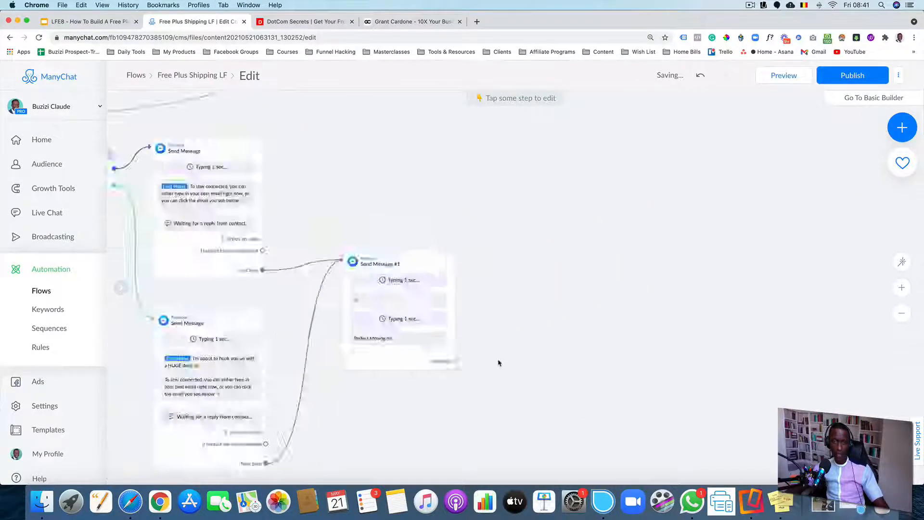
scroll(500, 342, "up", 5)
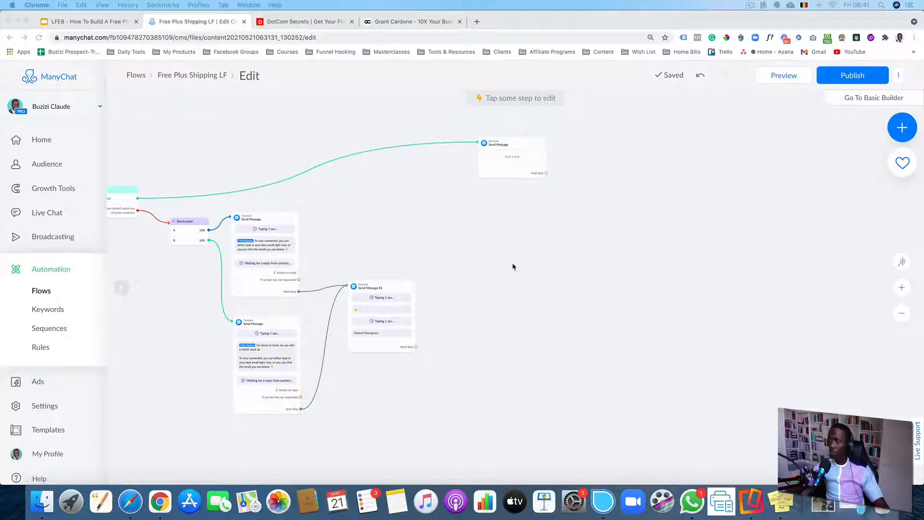
scroll(442, 299, "up", 5)
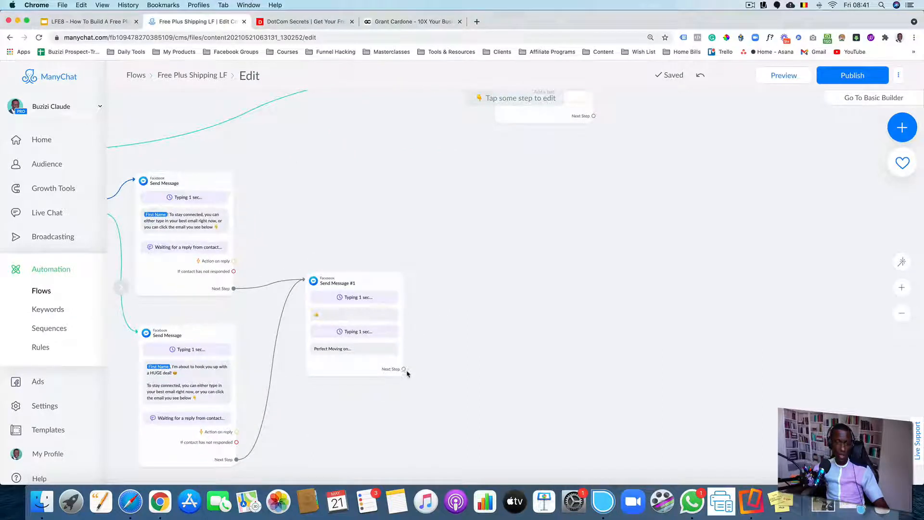
Add an Actions step after Send Message #1 and give it an Add Tag action
left_click_drag(404, 369, 471, 219)
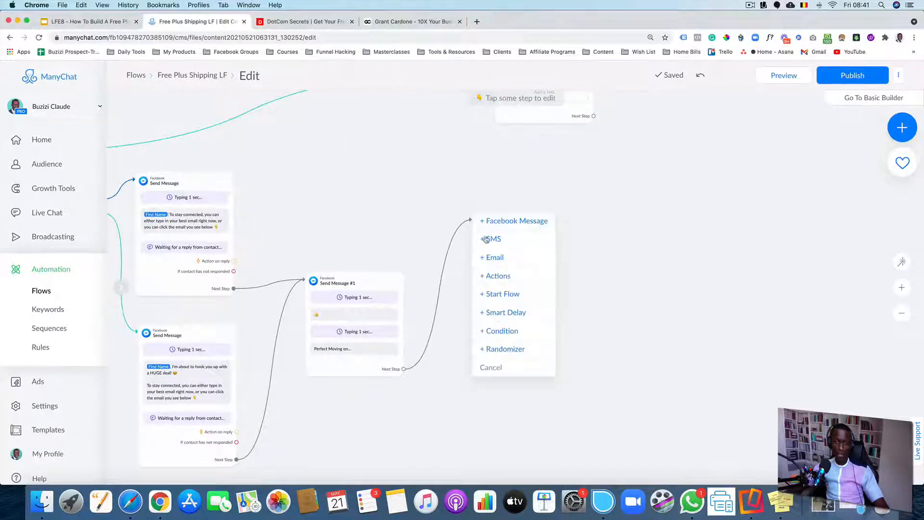
left_click(498, 276)
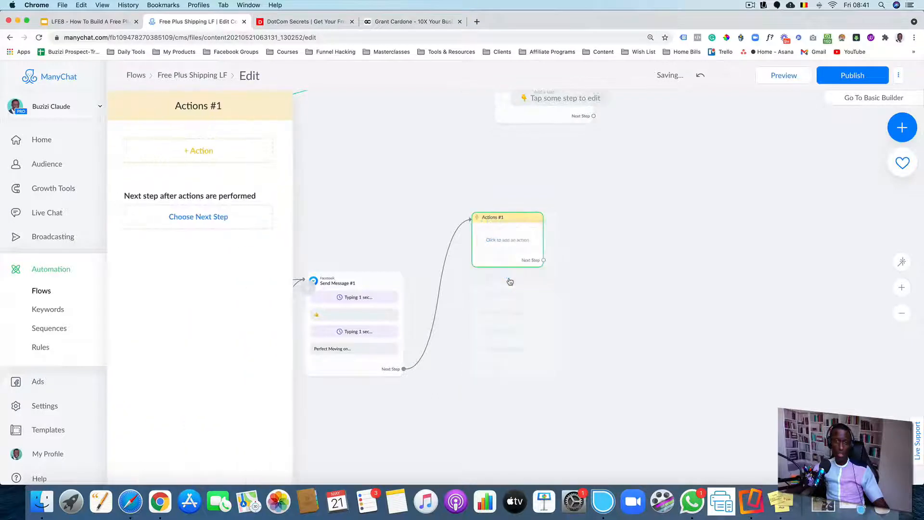
left_click(204, 151)
left_click(175, 174)
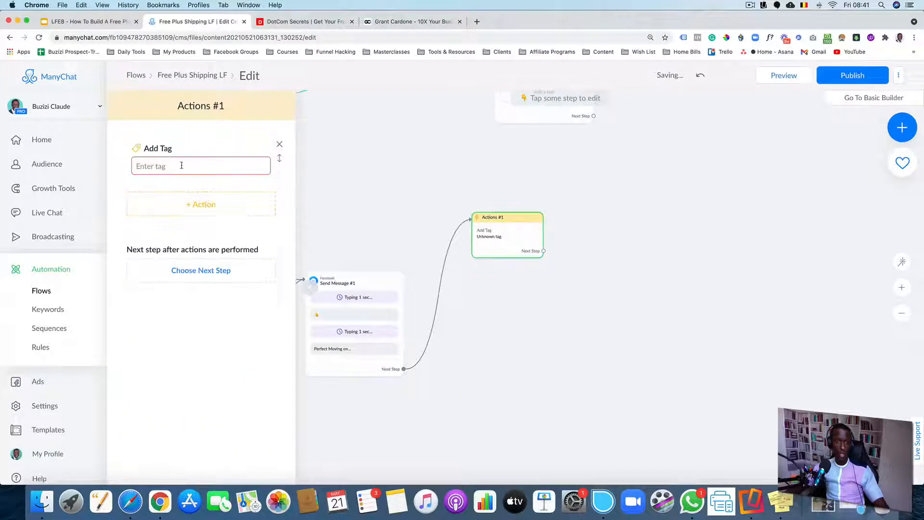
Create and apply a new tag named "Free Plus Shipping Subscriber" in the Add Tag action
left_click(182, 165)
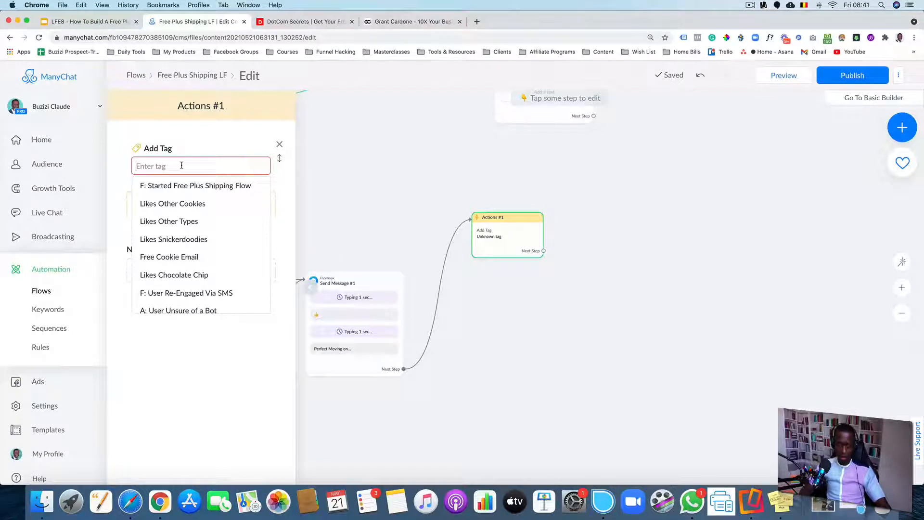
type("S")
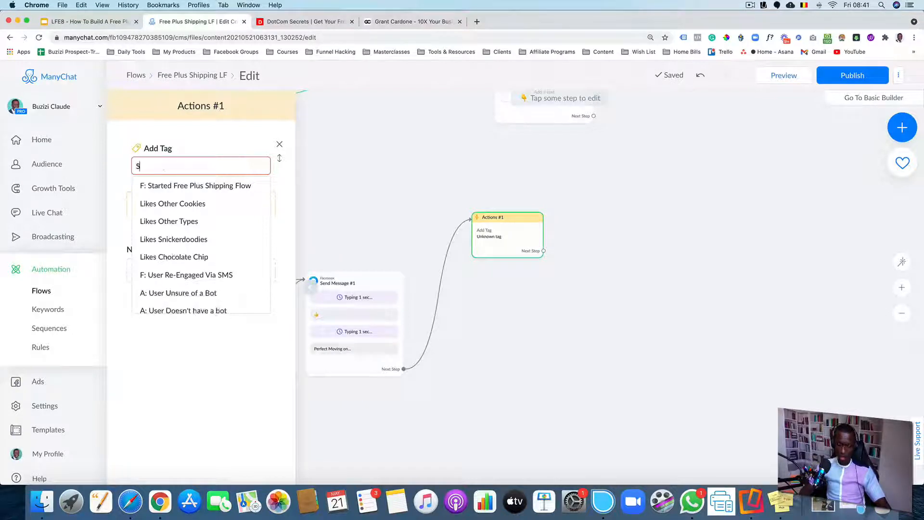
type("NLM")
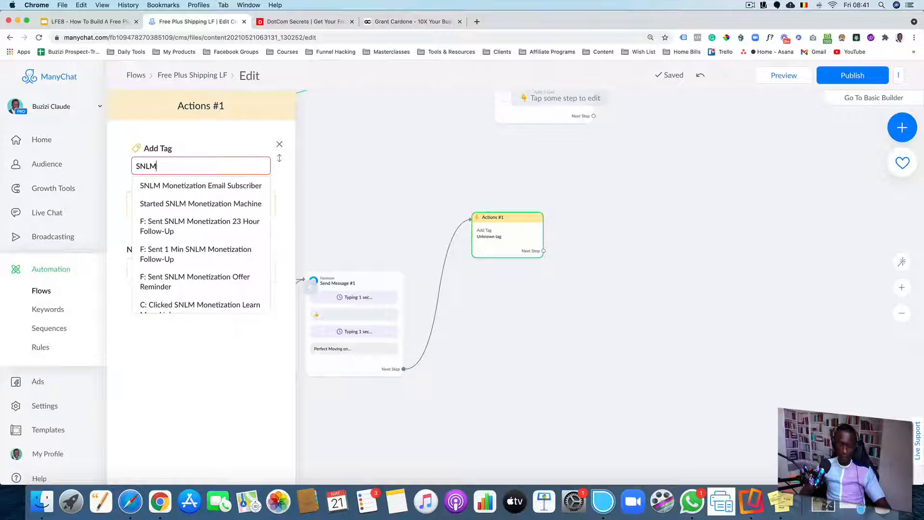
key("BackSpace")
key("BackSpace")
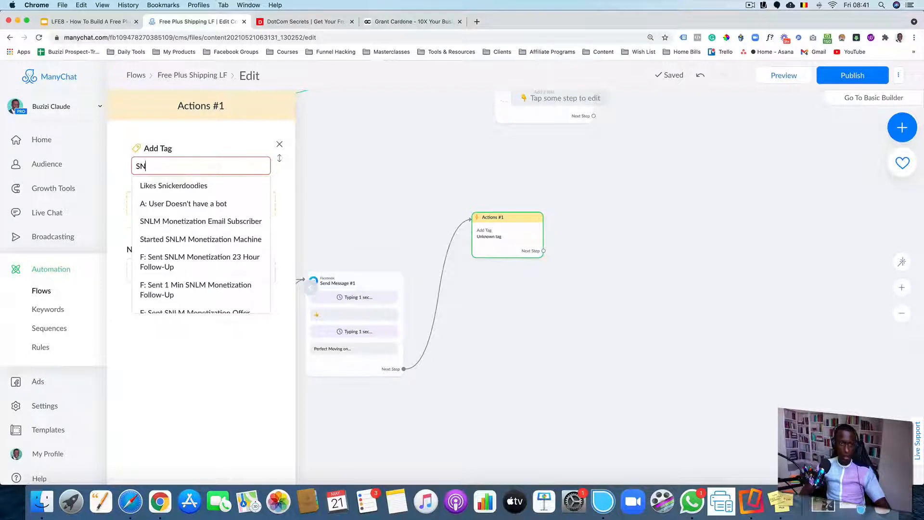
key("BackSpace")
key("BackSpace")
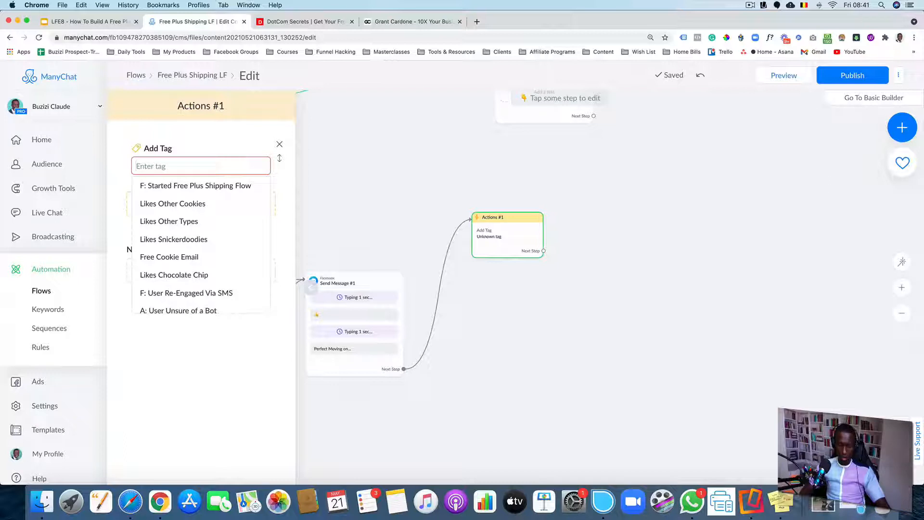
type("Demo")
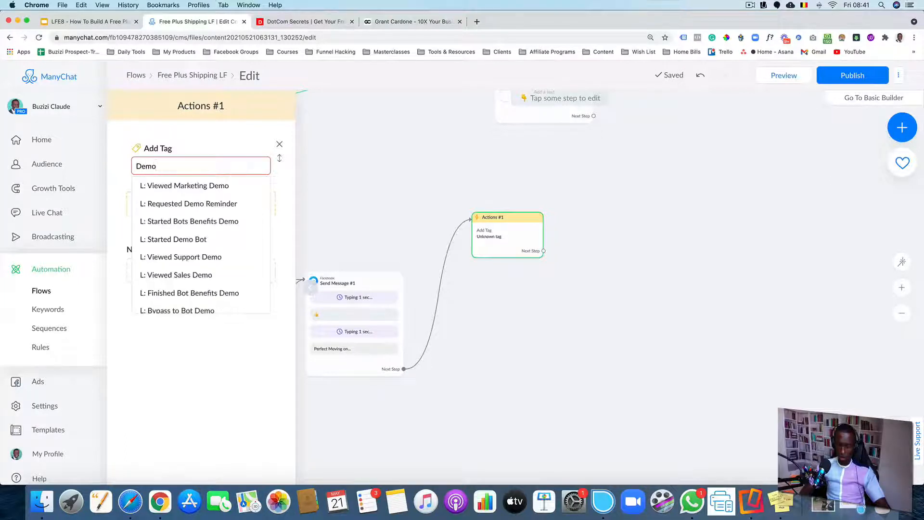
type(":")
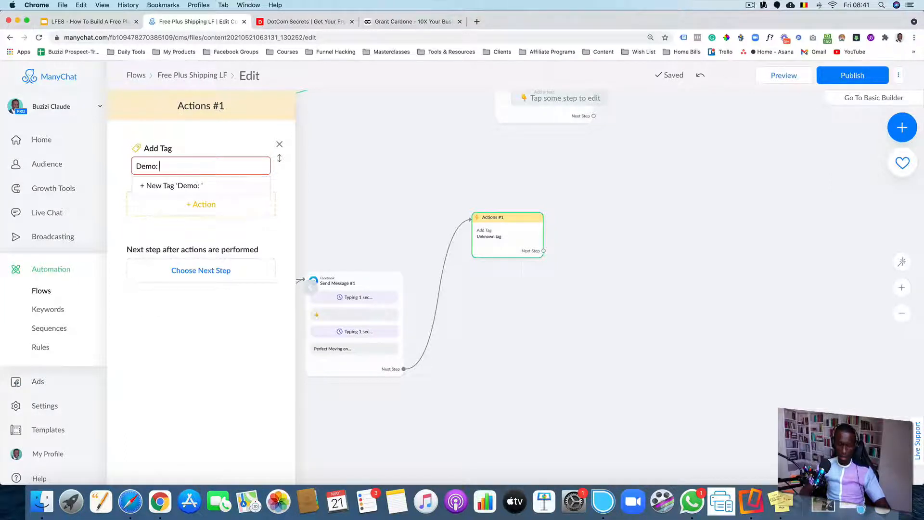
key("BackSpace")
key("BackSpace")
key("BackSpace")
key("BackSpace")
key("BackSpace")
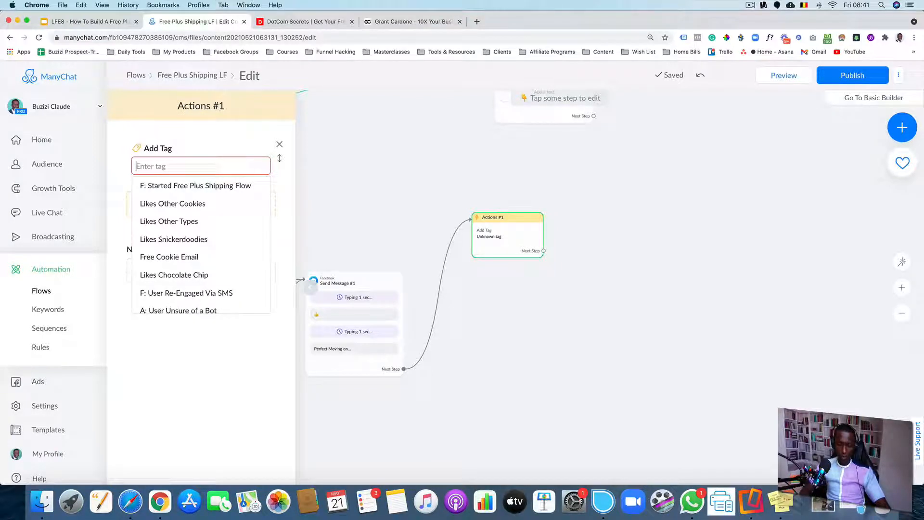
type("Free")
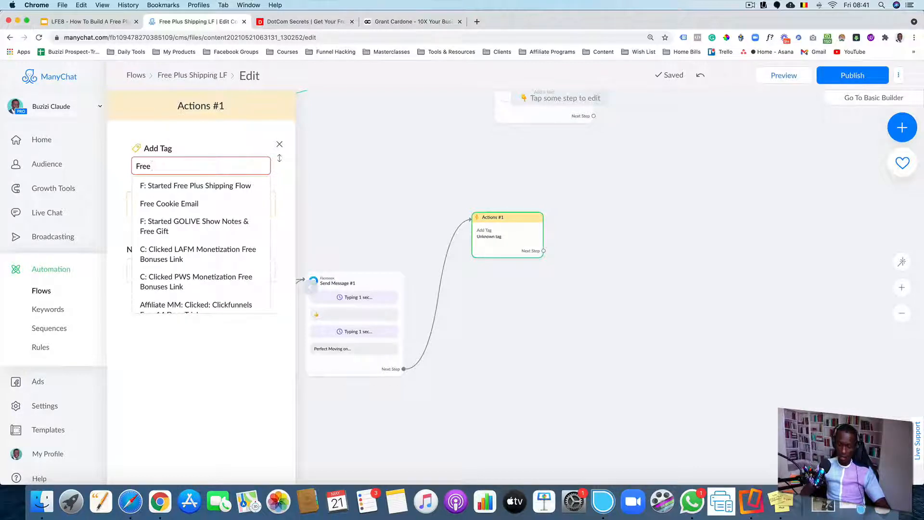
type(" plus Shi")
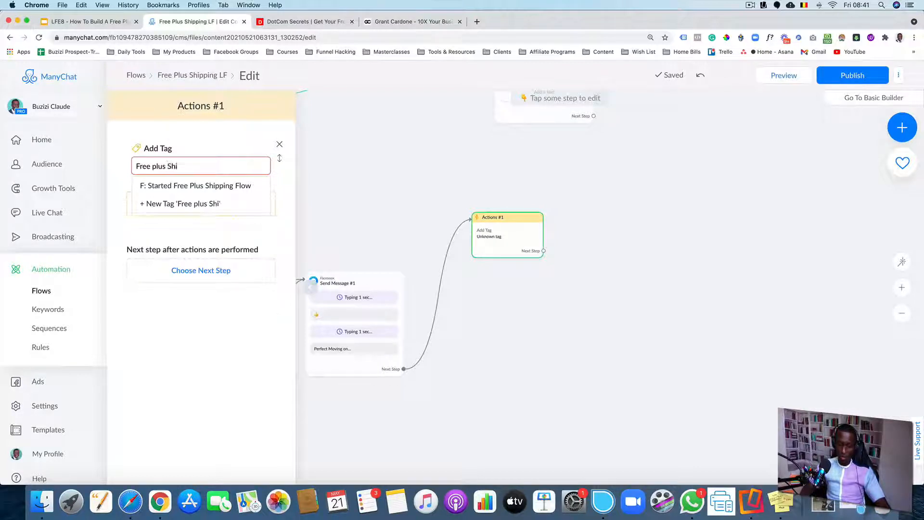
key("BackSpace")
type("Pl")
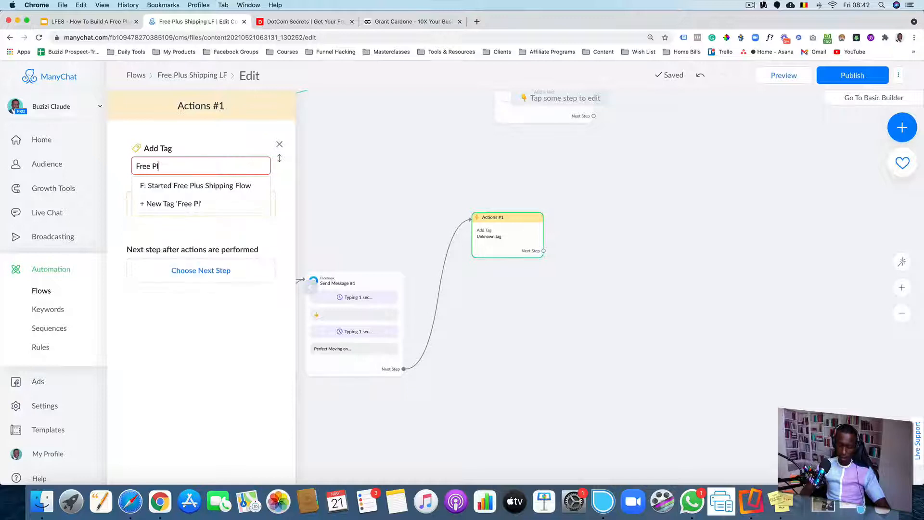
type("us Shipping U")
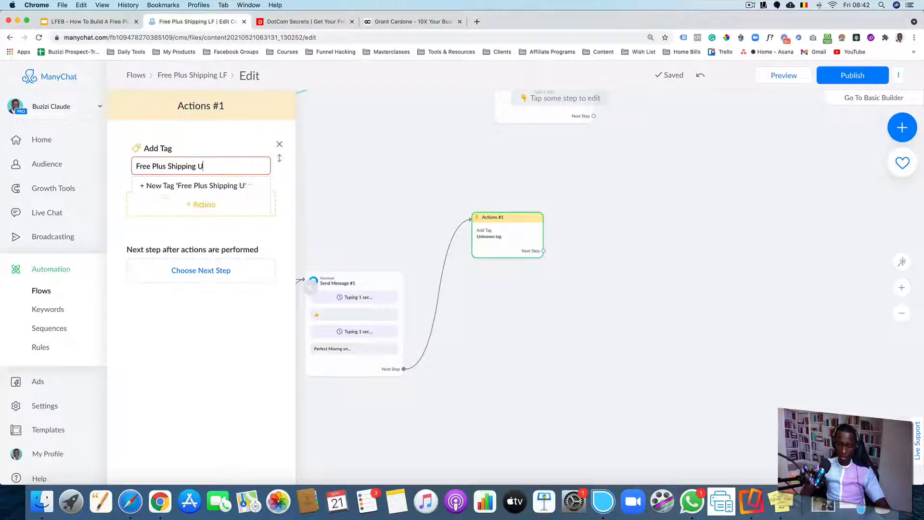
key("BackSpace")
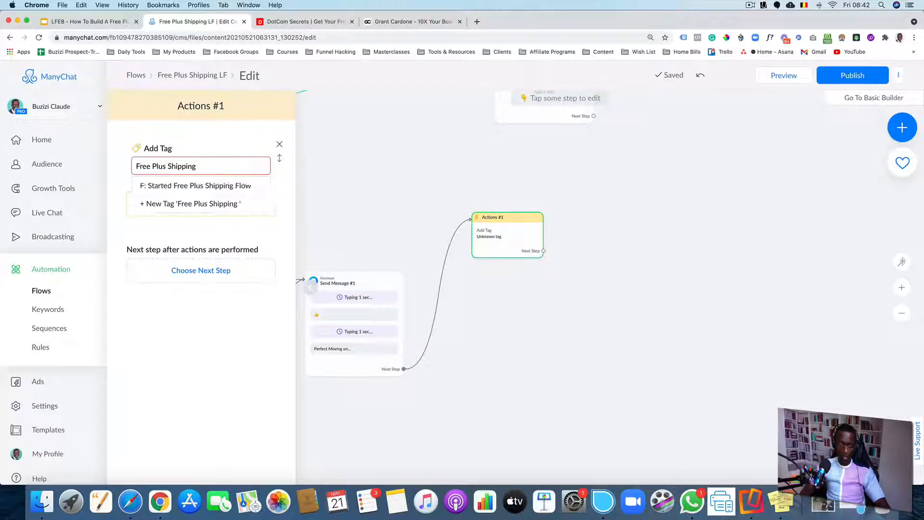
type("Subscriber")
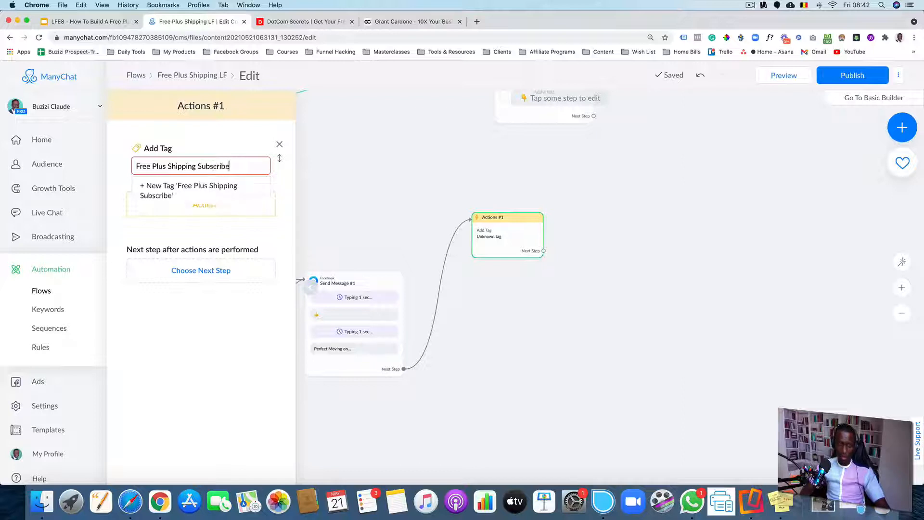
left_click(207, 195)
Add a Randomizer step after the Actions step's Next Step
left_click(486, 295)
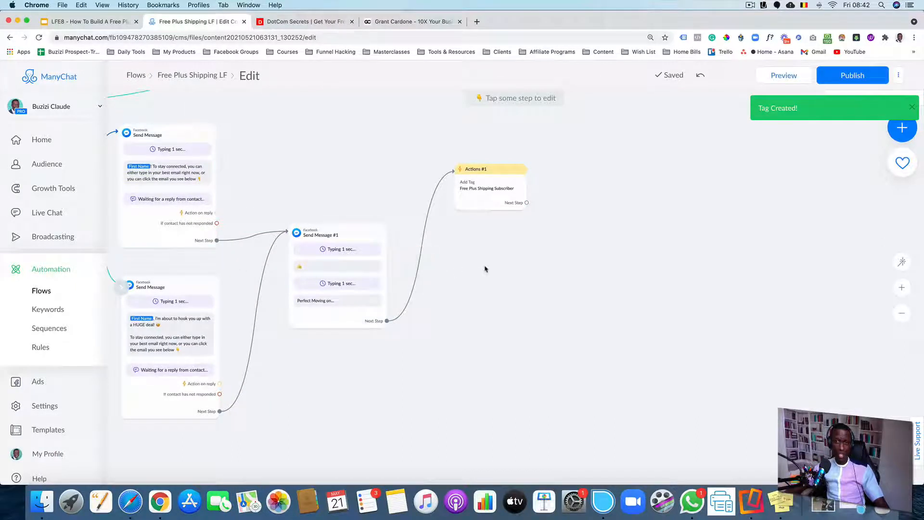
left_click_drag(492, 210, 546, 205)
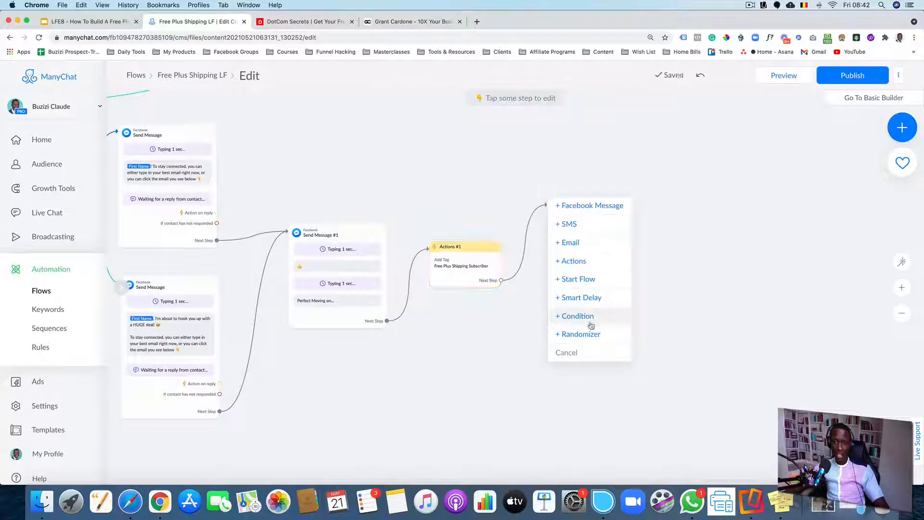
left_click(600, 335)
left_click(594, 318)
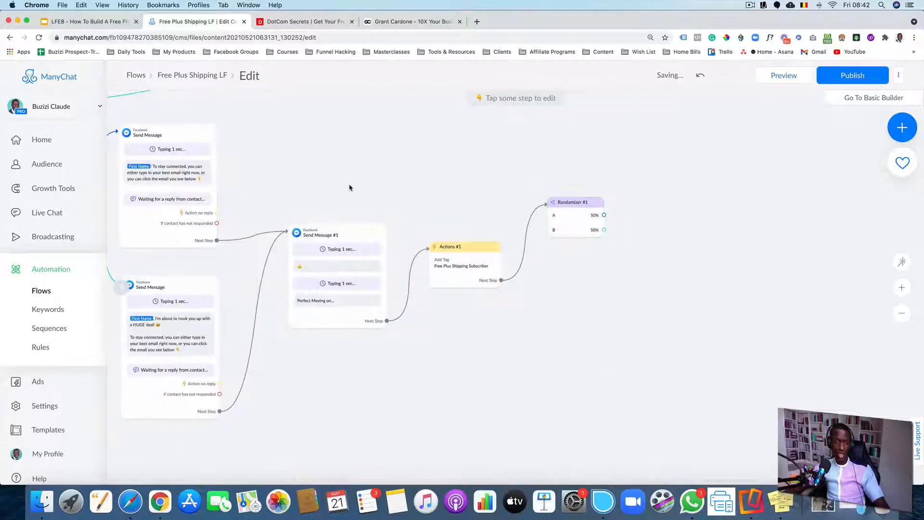
Move the empty Send Message on the condition's email path beside the new Randomizer
scroll(348, 181, "down", 3)
left_click_drag(398, 151, 384, 230)
scroll(393, 229, "down", 2)
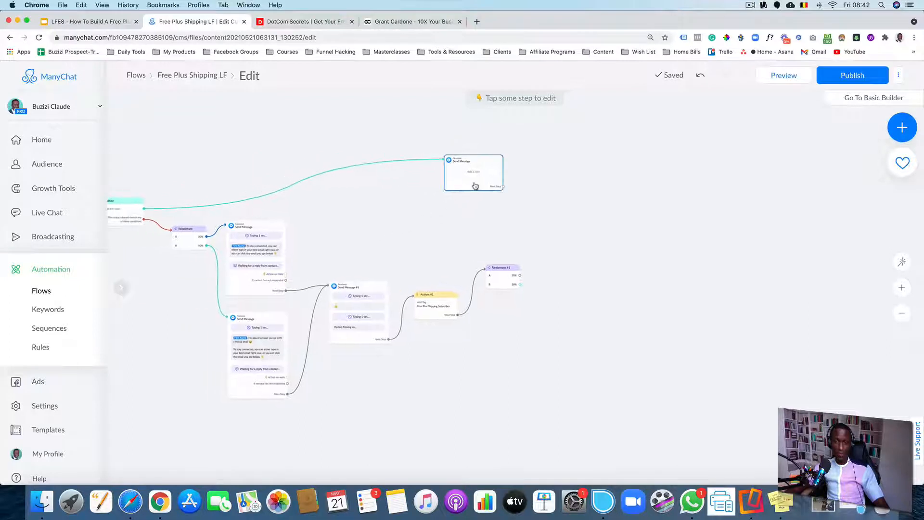
left_click_drag(475, 186, 604, 259)
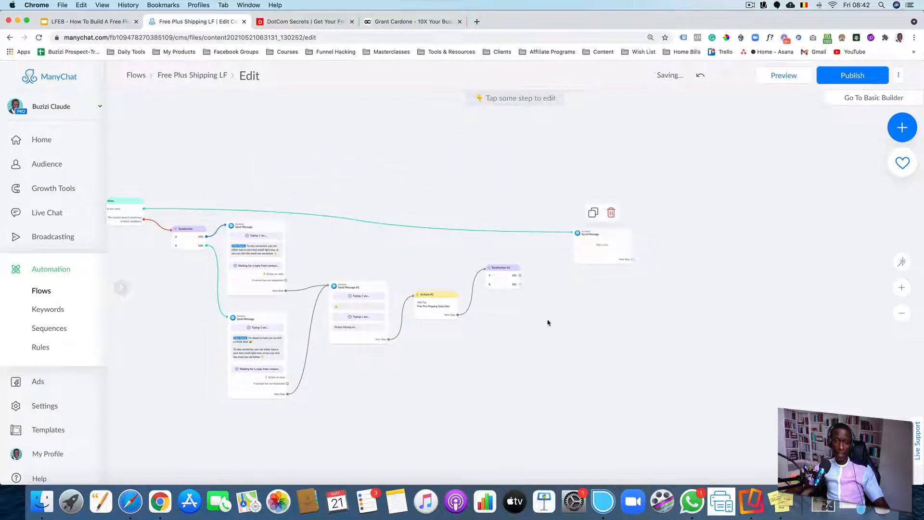
left_click_drag(548, 322, 496, 265)
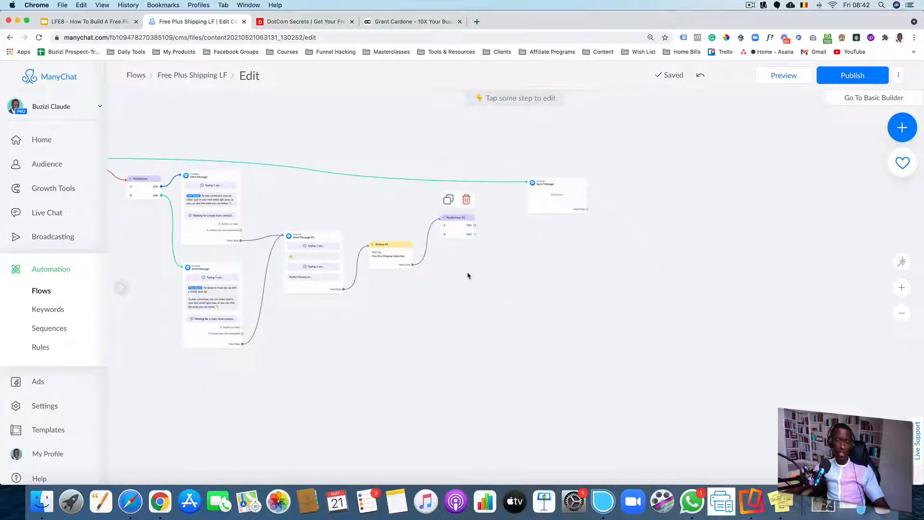
scroll(465, 270, "up", 5)
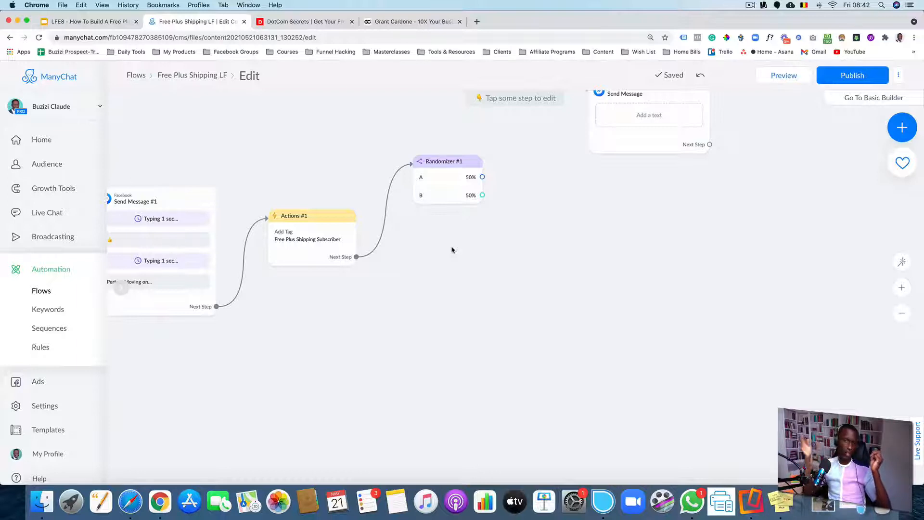
scroll(607, 261, "down", 3)
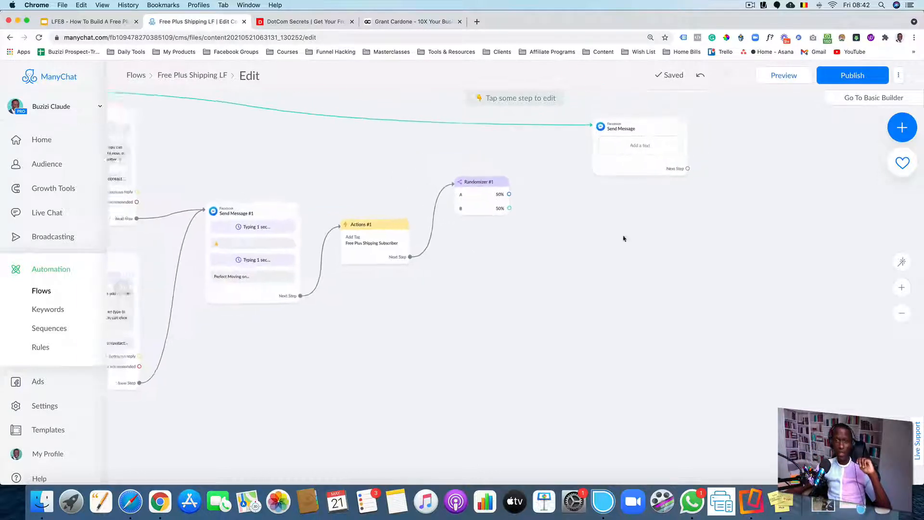
left_click_drag(625, 237, 571, 262)
left_click_drag(570, 201, 543, 224)
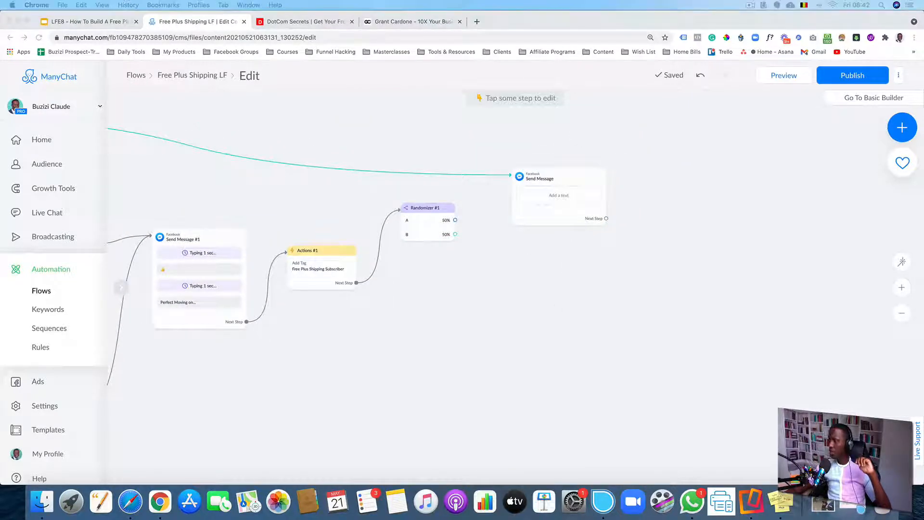
Connect the Condition's "Email has any value" path to Randomizer #1
left_click(578, 271)
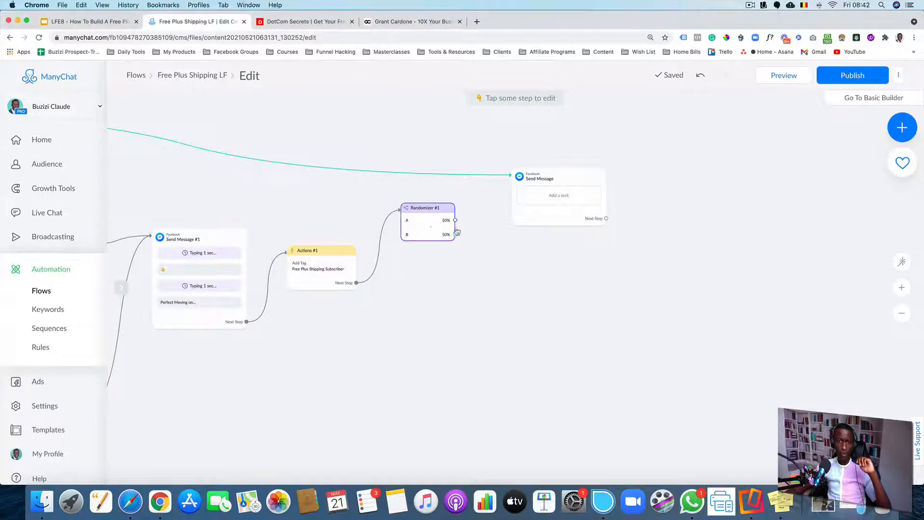
scroll(483, 233, "down", 4)
scroll(361, 211, "down", 2)
scroll(361, 211, "down", 2)
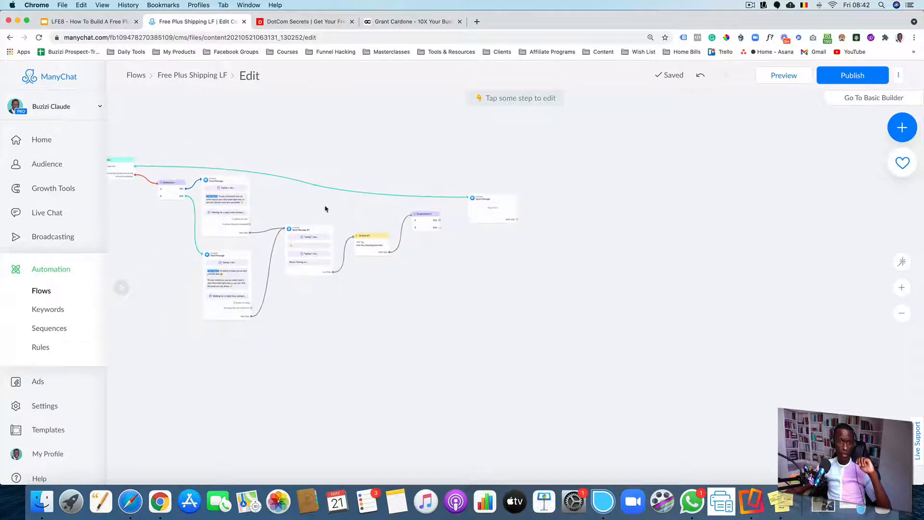
left_click_drag(290, 209, 394, 217)
scroll(228, 209, "up", 5)
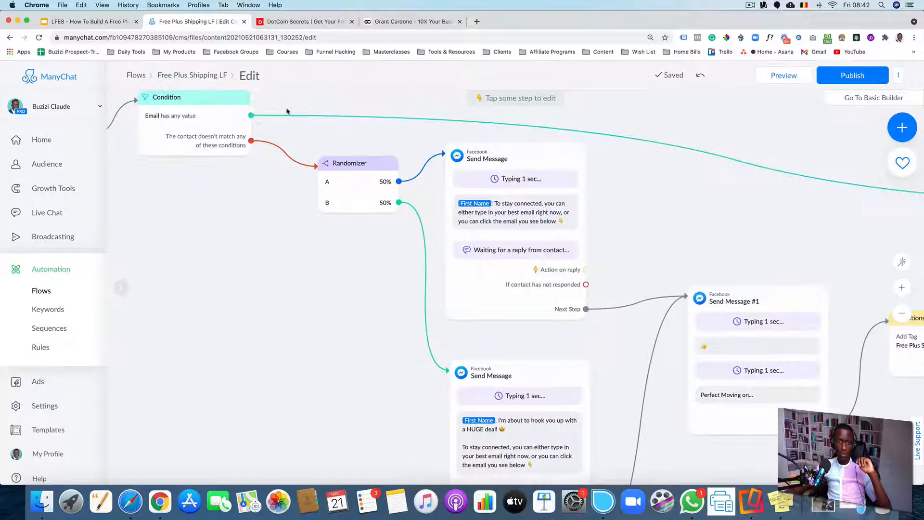
scroll(210, 164, "up", 2)
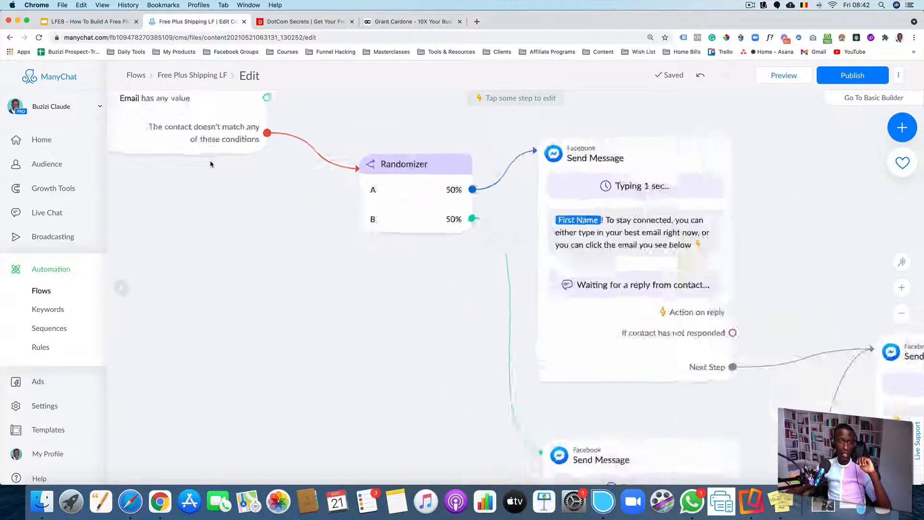
scroll(249, 227, "down", 3)
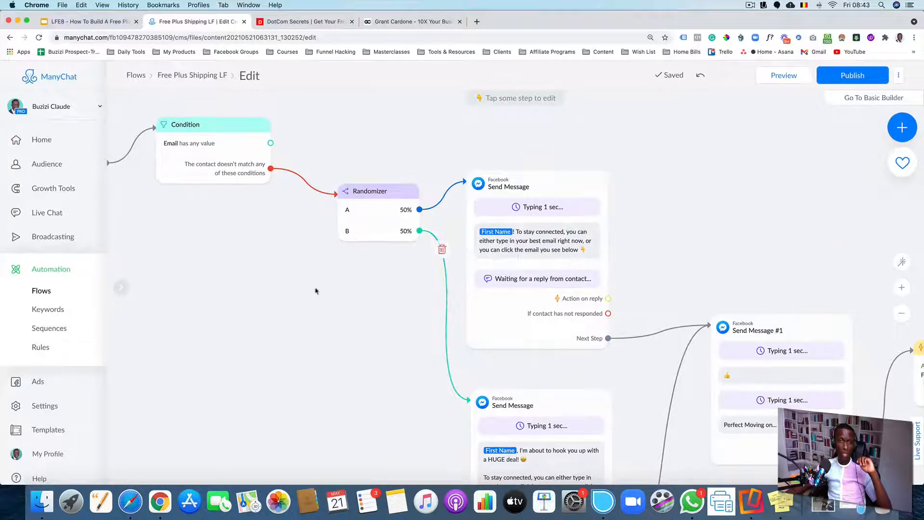
scroll(267, 236, "down", 2)
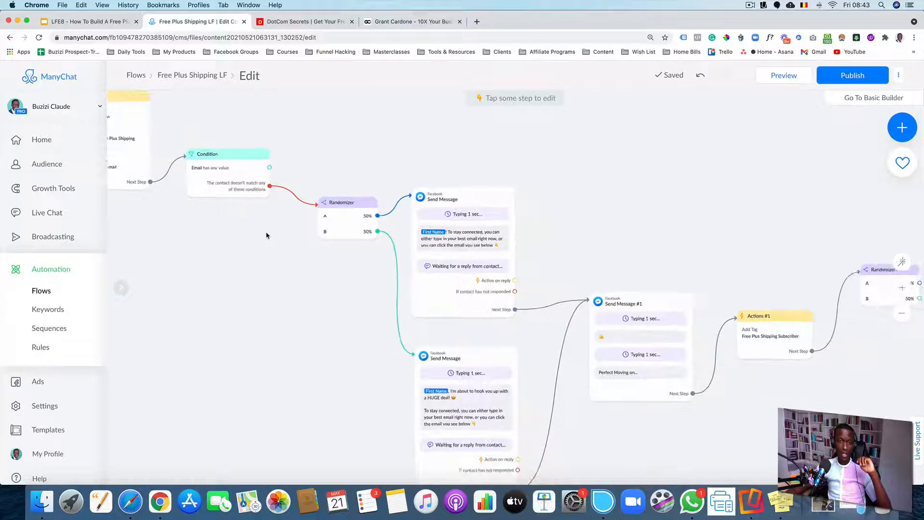
left_click(269, 167)
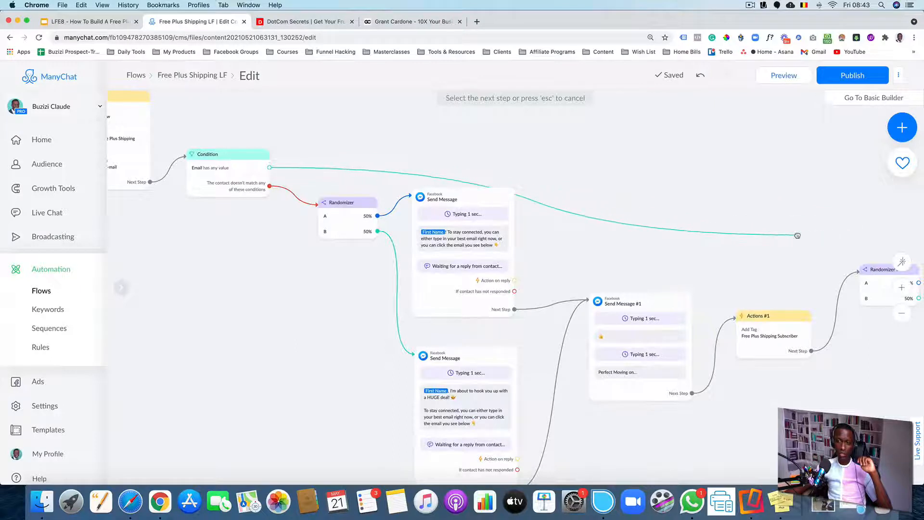
left_click(880, 269)
Delete the empty Send Message step that sat beside Randomizer #1
left_click_drag(851, 207, 488, 184)
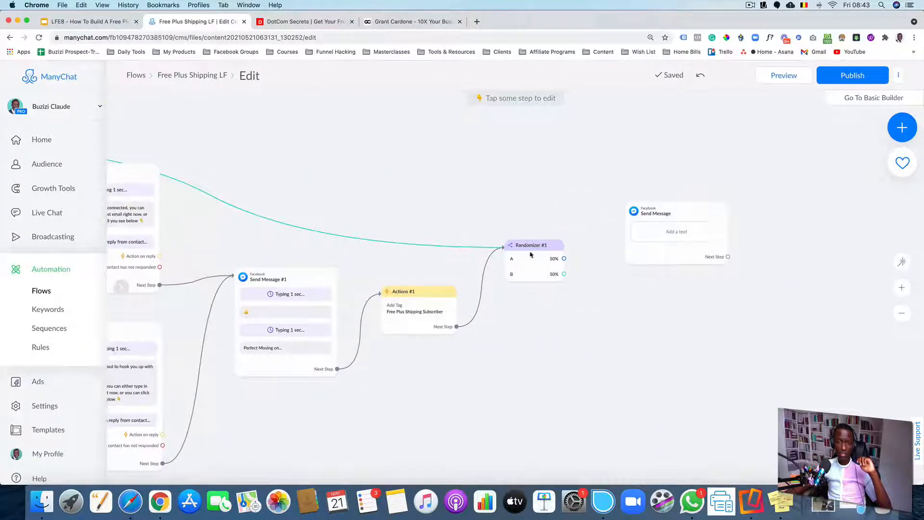
left_click_drag(645, 260, 635, 298)
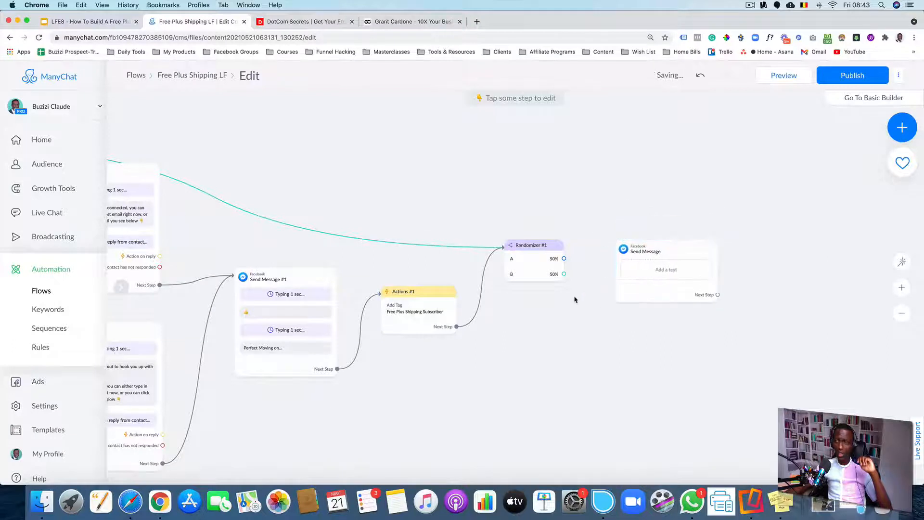
scroll(574, 299, "down", 5)
left_click(610, 294)
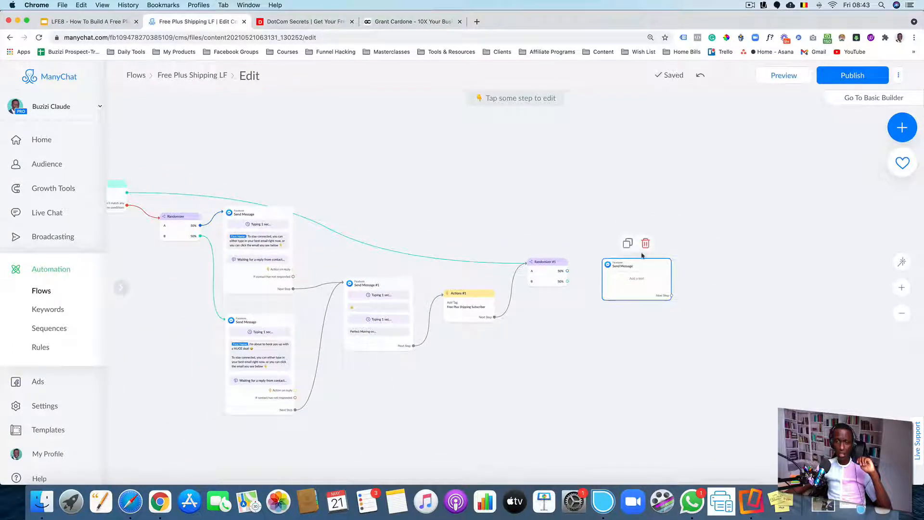
left_click(645, 243)
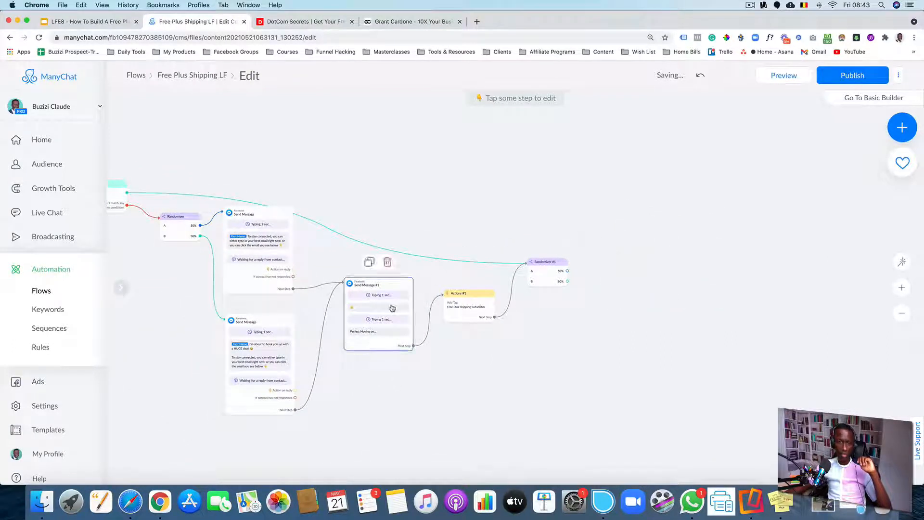
Duplicate Send Message #1, place the copy beside Randomizer #1, and connect the randomizer's A path to it
scroll(373, 286, "up", 5)
left_click(364, 259)
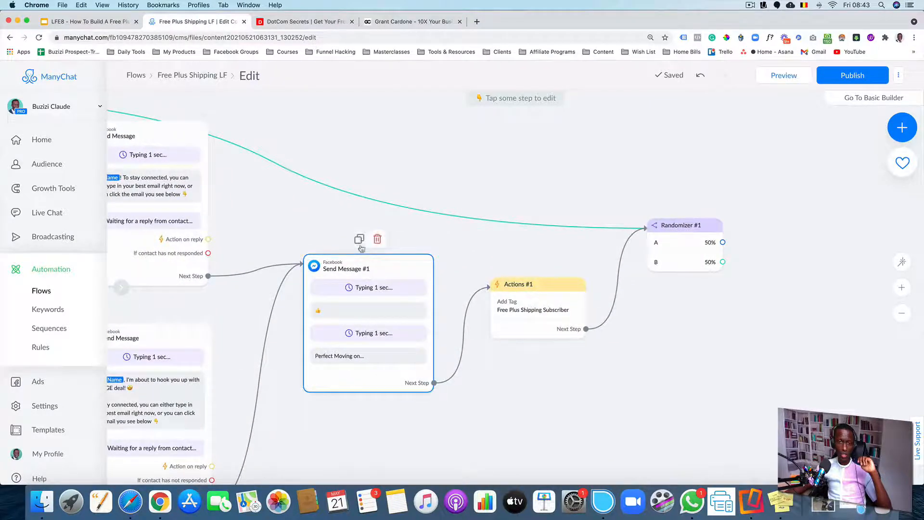
key("super+v")
left_click_drag(705, 365, 430, 345)
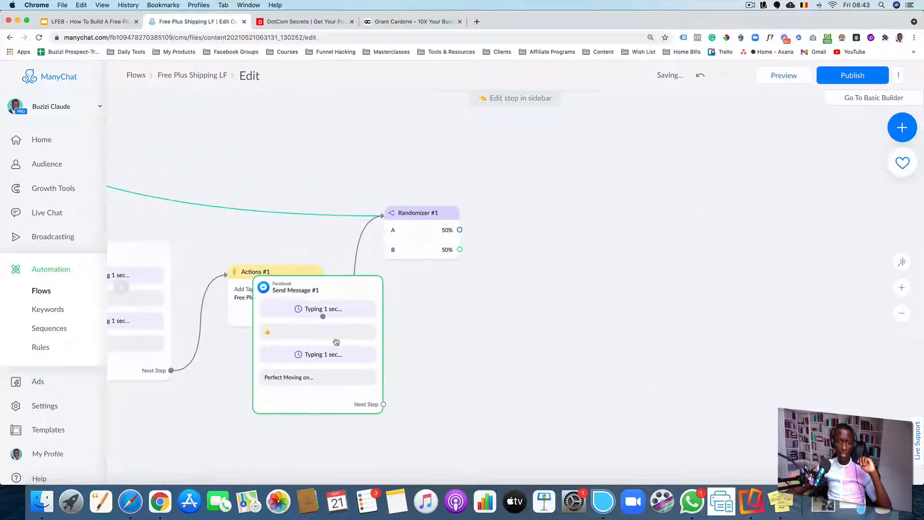
left_click_drag(337, 340, 610, 254)
left_click_drag(495, 402, 481, 336)
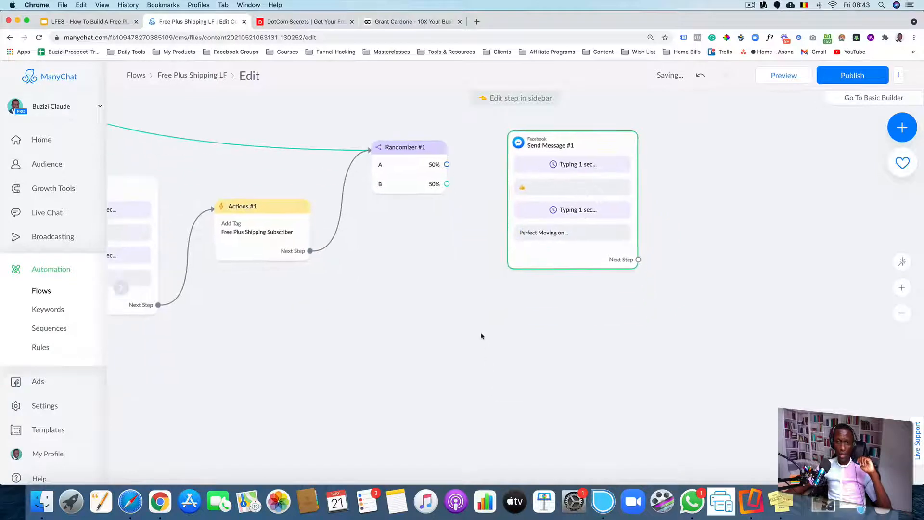
left_click_drag(446, 164, 513, 144)
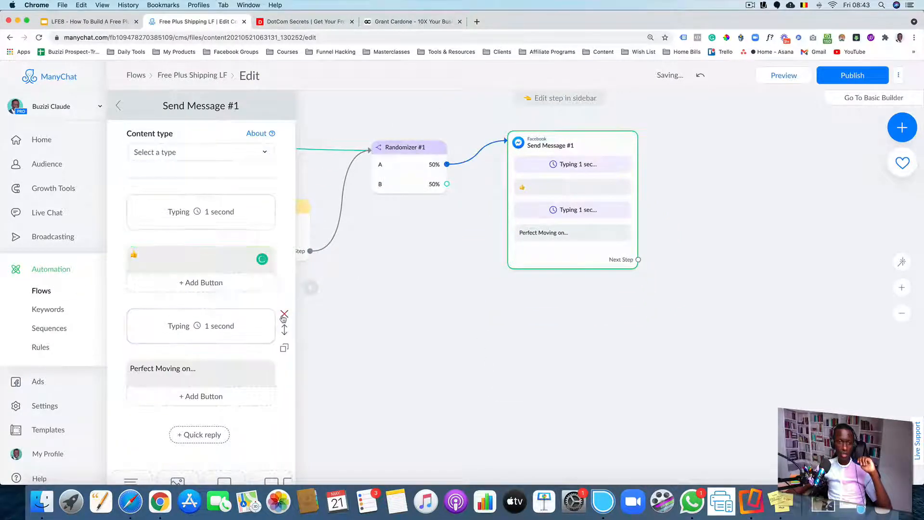
Remove the second typing delay and the "Perfect Moving on..." text from the copied message
left_click(282, 320)
left_click(537, 141)
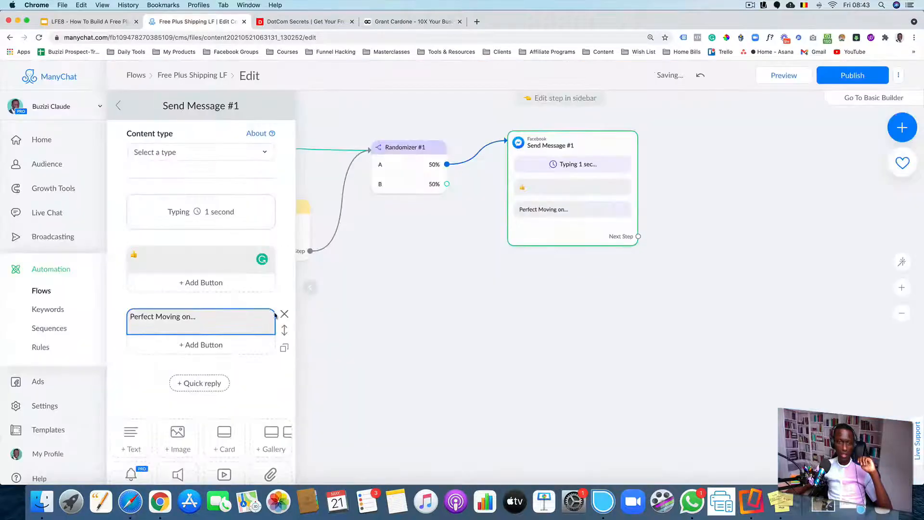
left_click(285, 317)
left_click(551, 141)
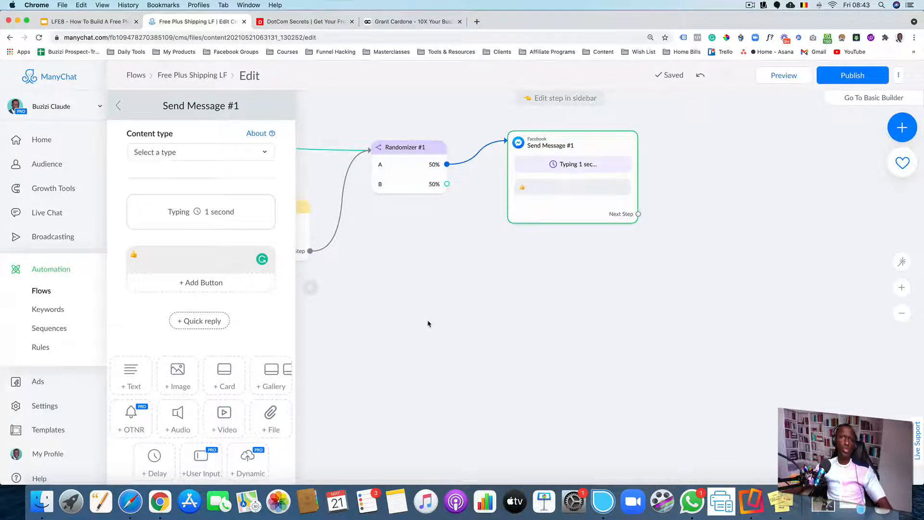
Open snleadmachine.com in the DotCom Secrets tab and close the Grant Cardone tab
left_click(308, 21)
left_click(330, 37)
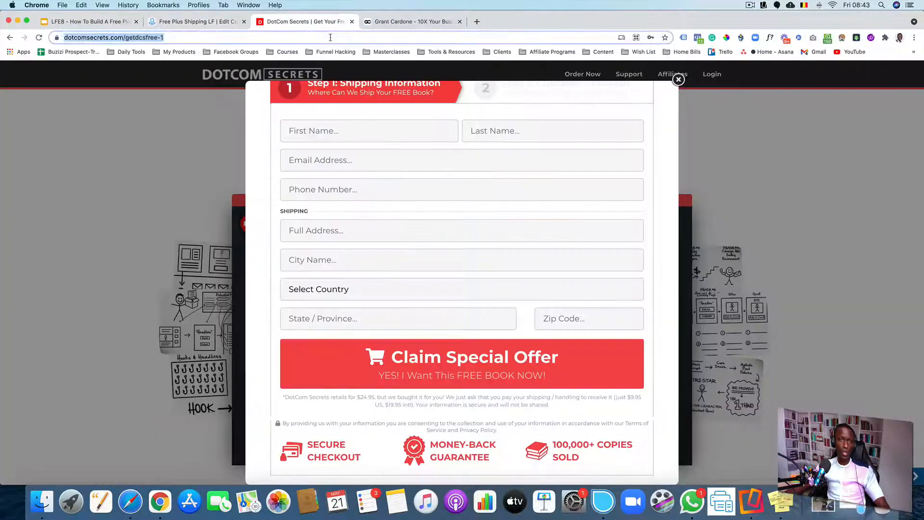
type("snleadmachine.com")
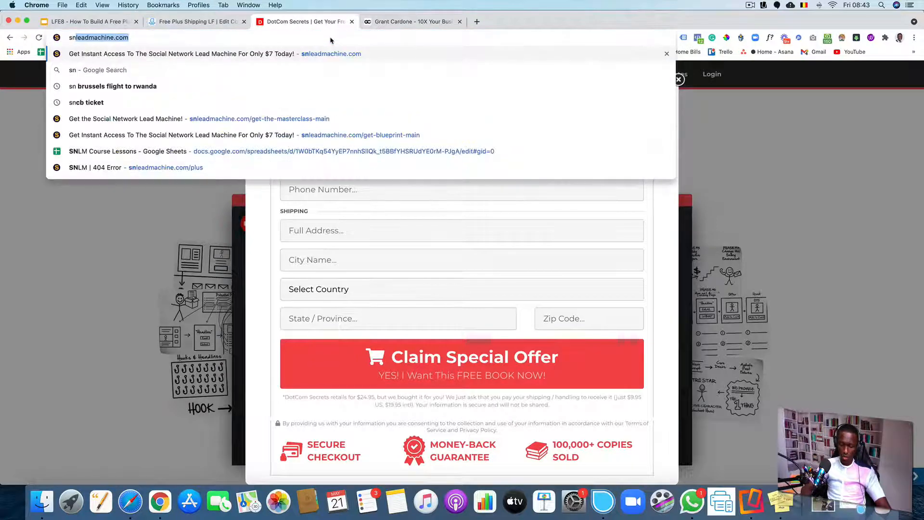
key("Return")
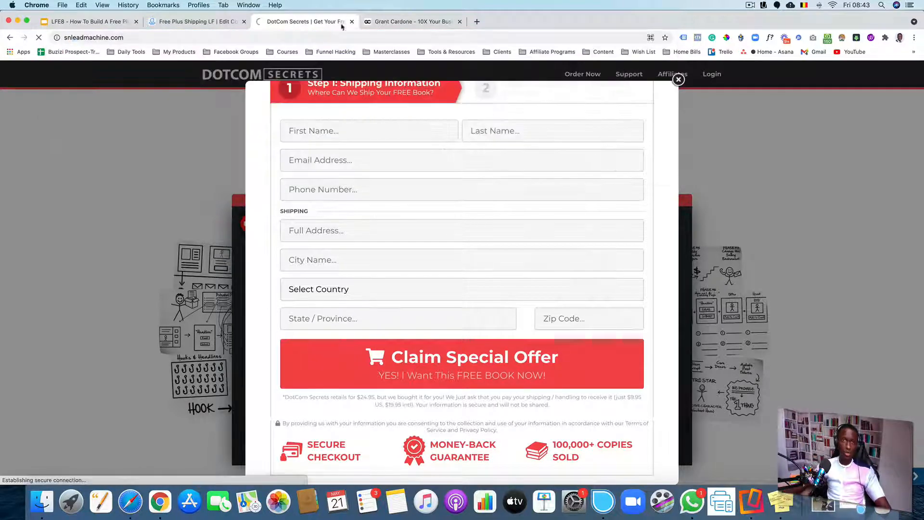
left_click(459, 21)
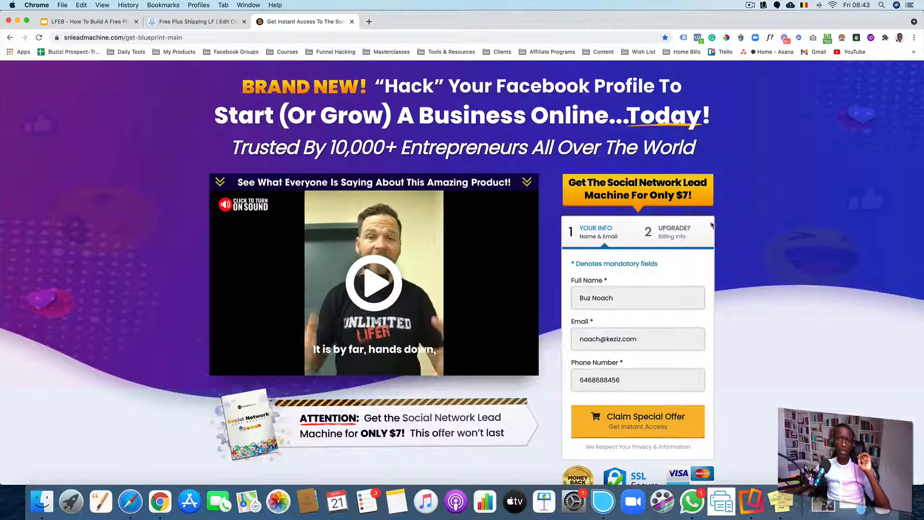
Scroll through the Social Network Lead Machine sales page to review its offer
scroll(743, 230, "down", 2)
scroll(742, 230, "down", 5)
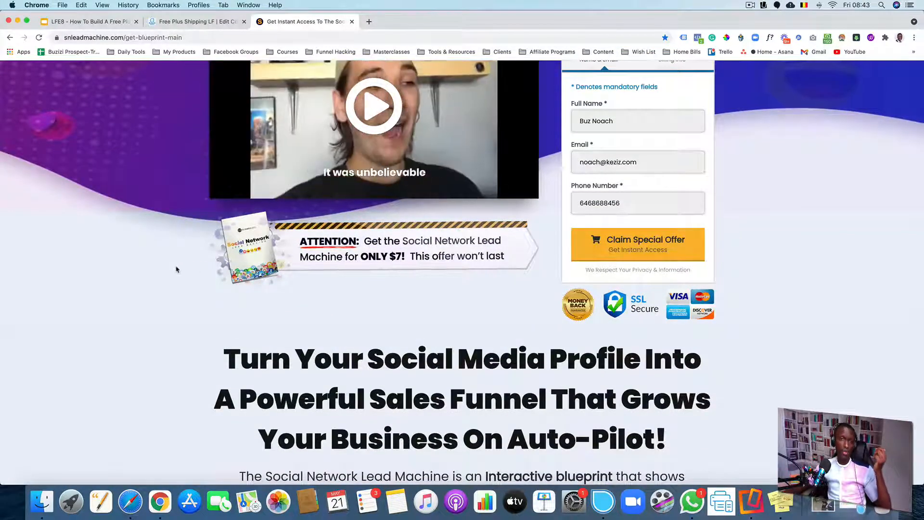
scroll(177, 270, "down", 7)
scroll(176, 269, "down", 2)
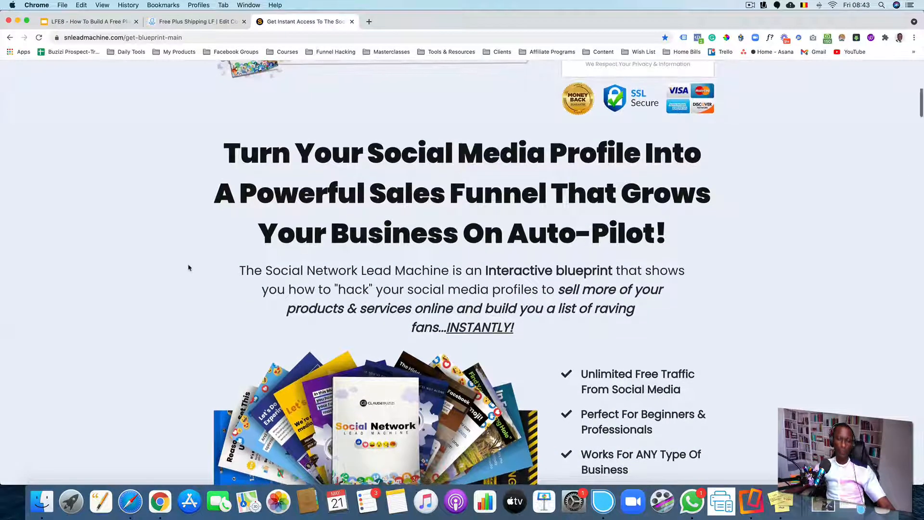
scroll(189, 267, "down", 9)
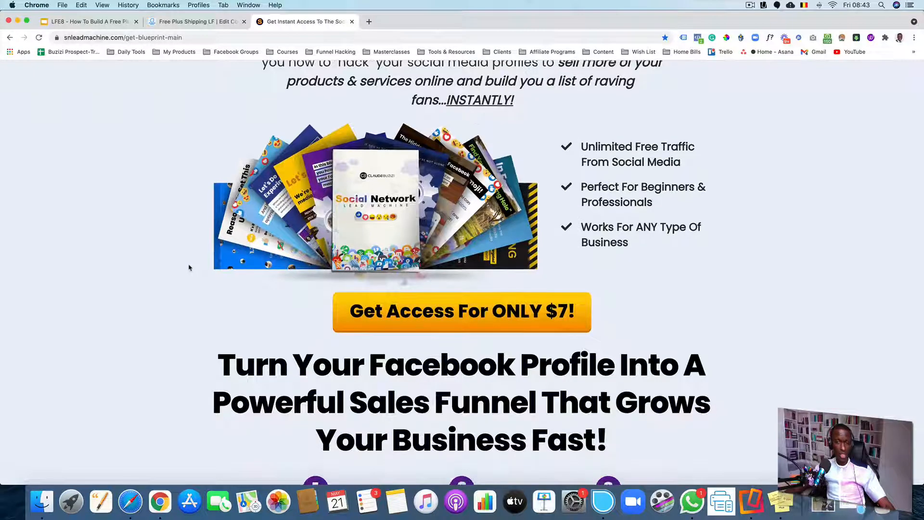
scroll(189, 268, "down", 14)
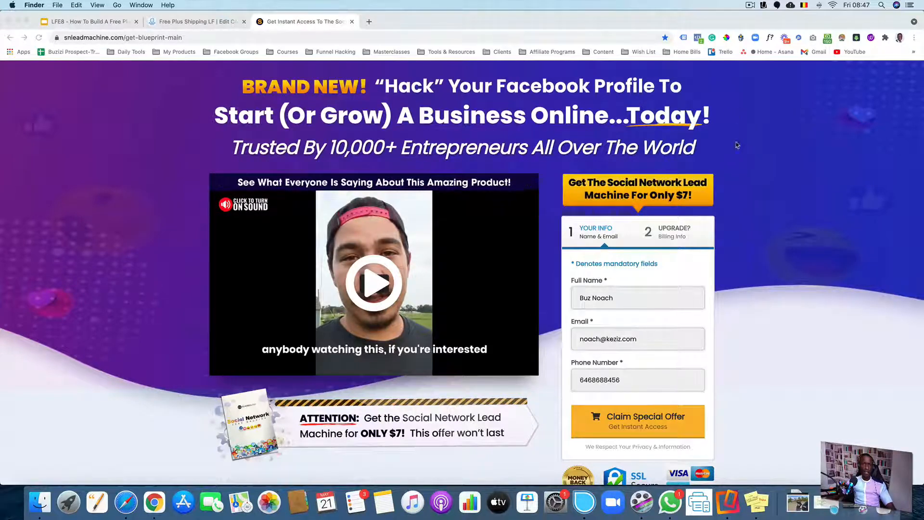
scroll(741, 146, "down", 3)
scroll(730, 159, "down", 2)
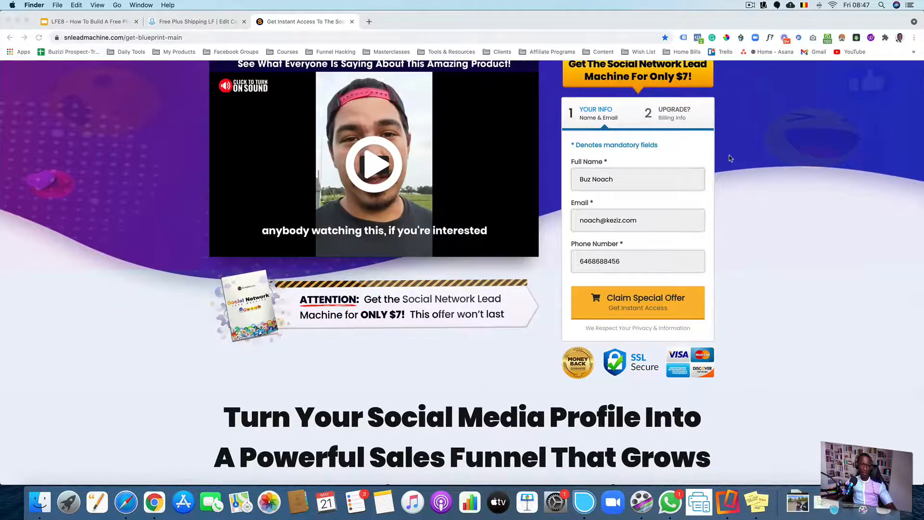
scroll(730, 159, "down", 8)
scroll(729, 159, "down", 6)
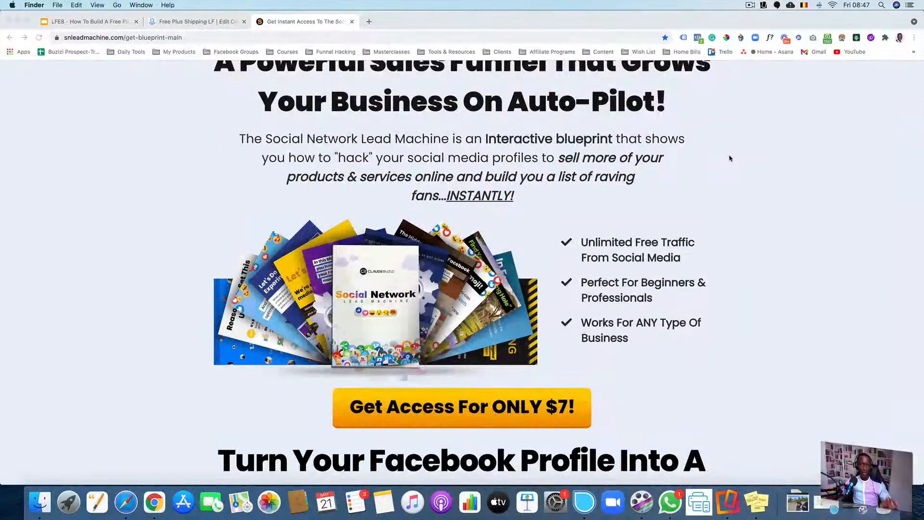
scroll(730, 158, "down", 1)
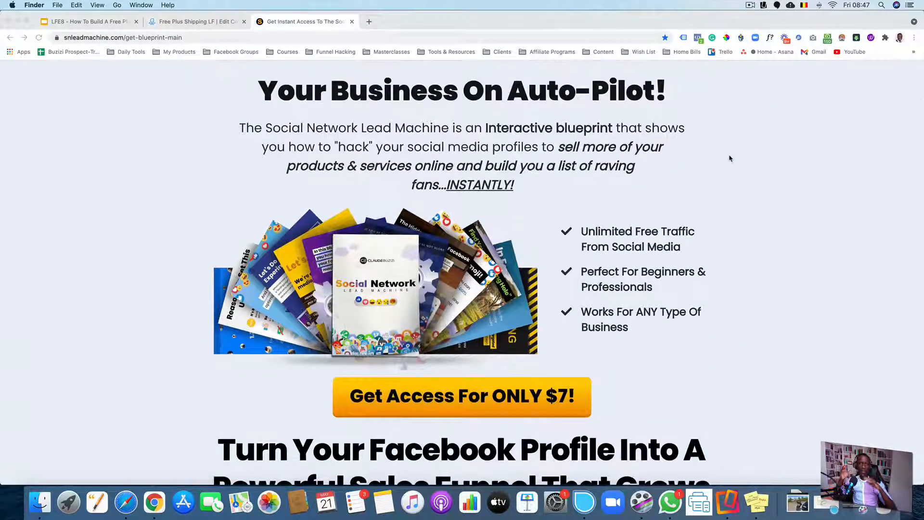
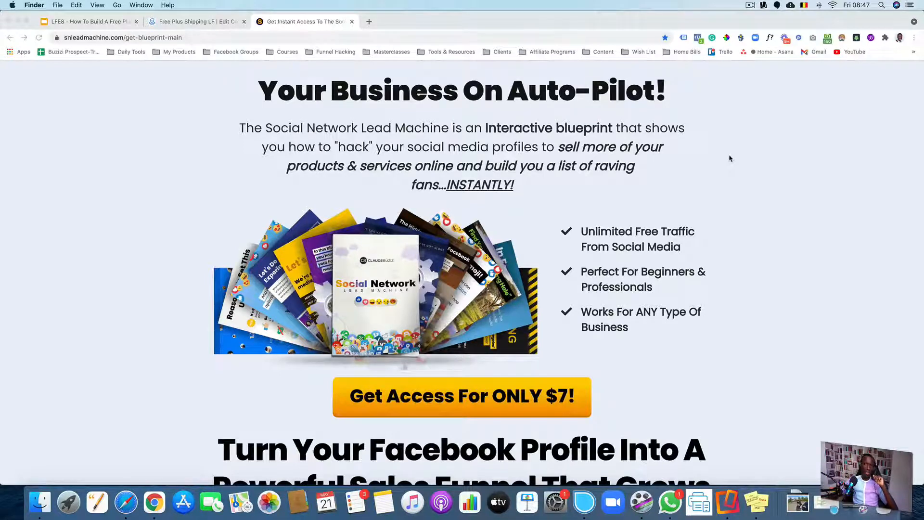
Return to the flow editor and paste the copied Social Network Lead Machine offer message onto the canvas
left_click(208, 24)
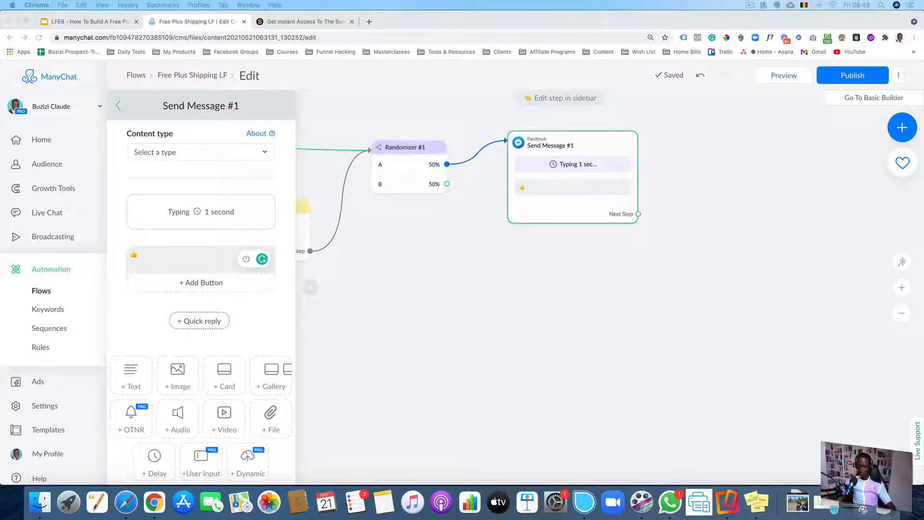
left_click(710, 229)
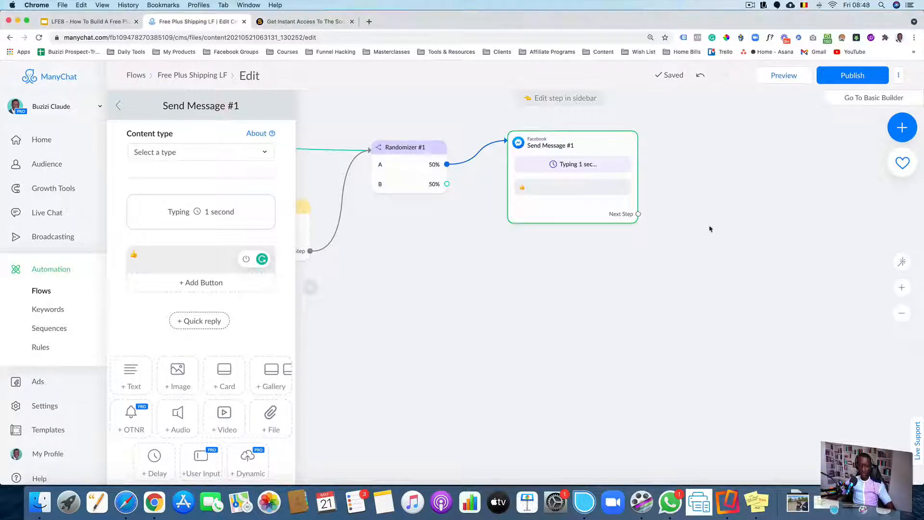
key("ctrl+v")
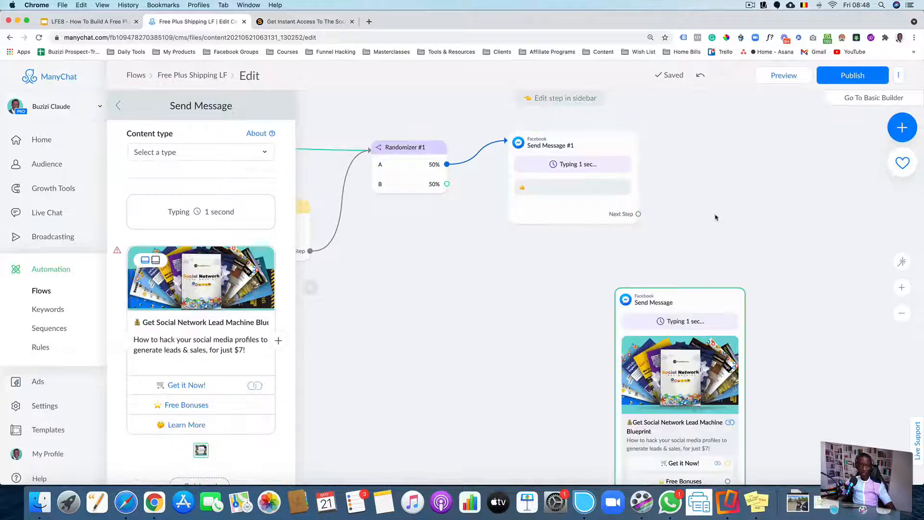
Delete the duplicated Send Message #1 copy attached to the randomizer's A path
left_click(533, 269)
scroll(538, 267, "down", 3)
left_click_drag(666, 242, 607, 239)
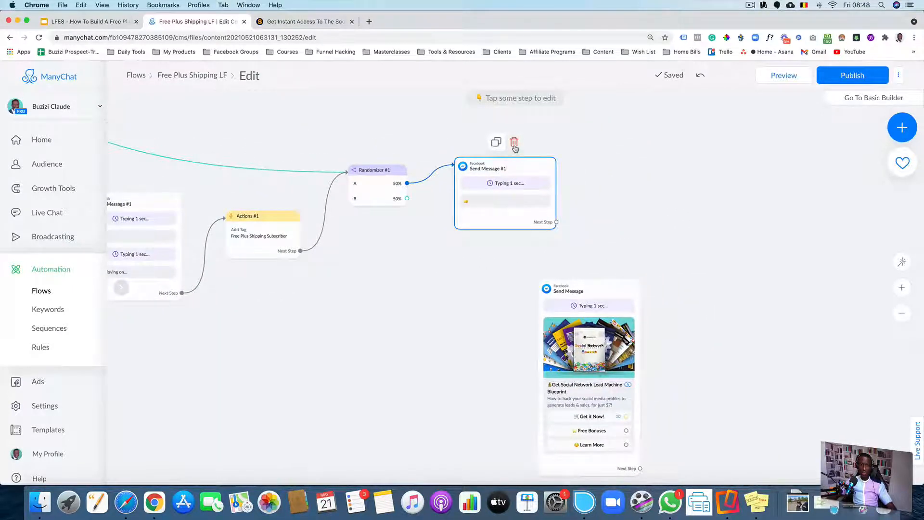
left_click(513, 142)
left_click(543, 128)
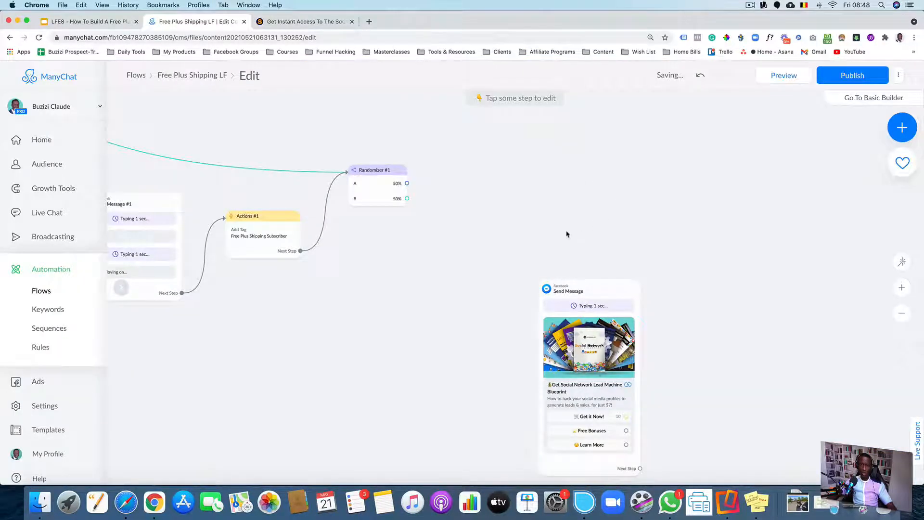
Move the pasted offer message up beside Randomizer #1
scroll(592, 233, "down", 2)
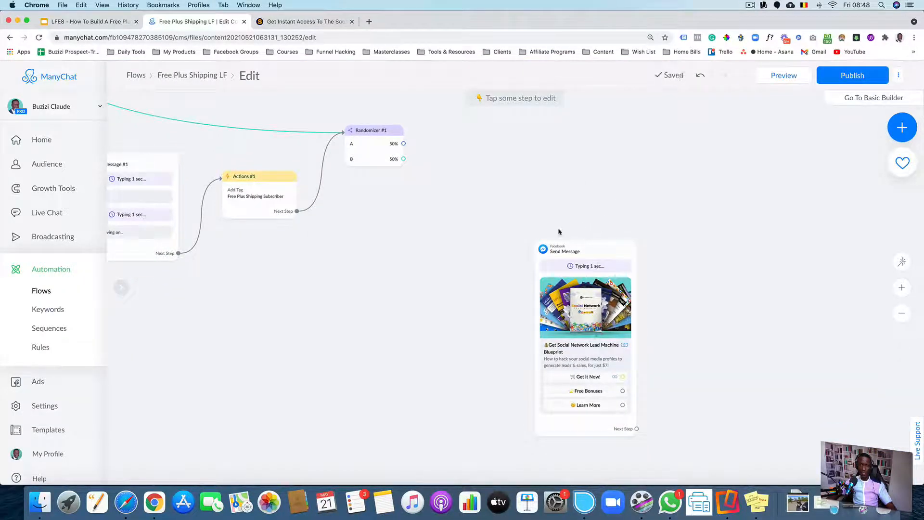
mouse_move(577, 277)
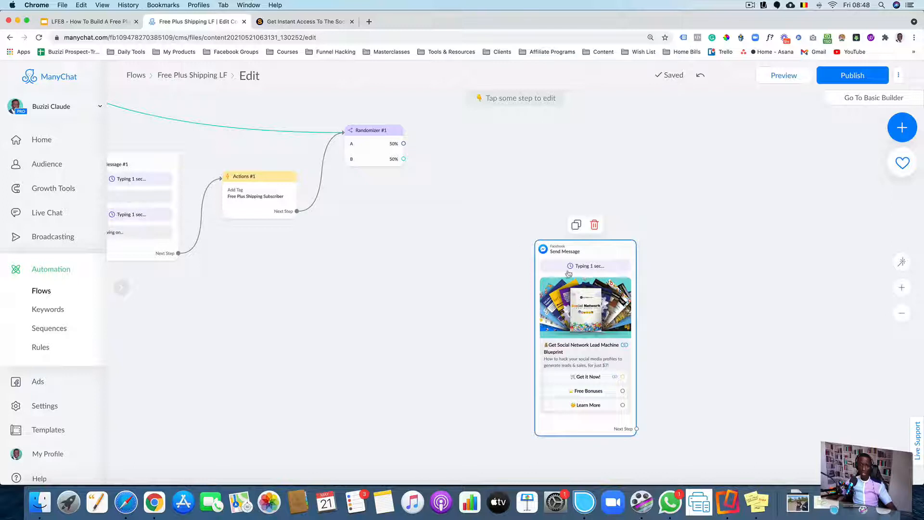
left_click_drag(590, 265, 512, 190)
left_click_drag(586, 190, 577, 225)
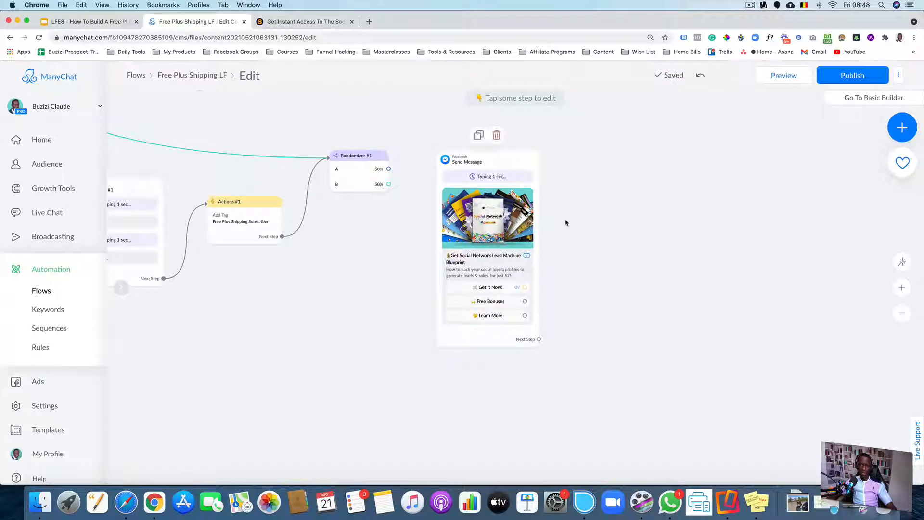
left_click_drag(508, 209, 497, 234)
Open the pasted offer message to review its card title, description and card URL
left_click(497, 235)
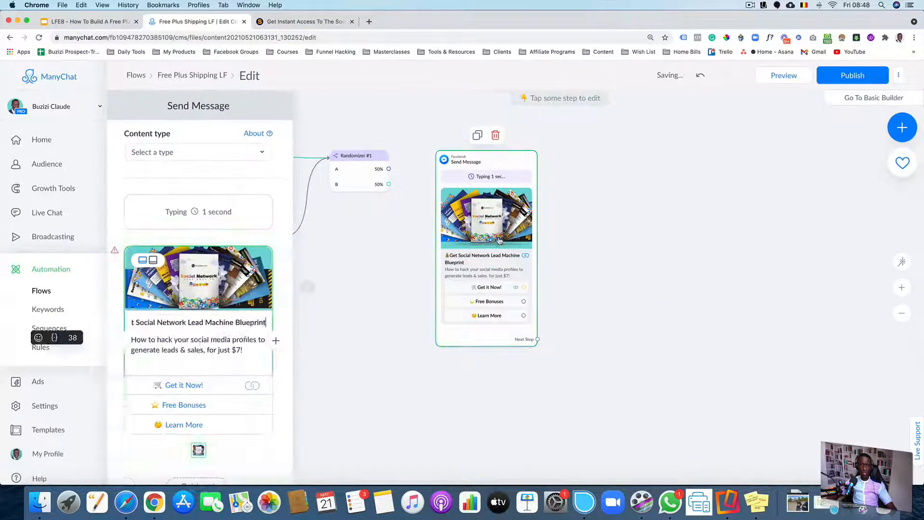
scroll(200, 252, "down", 3)
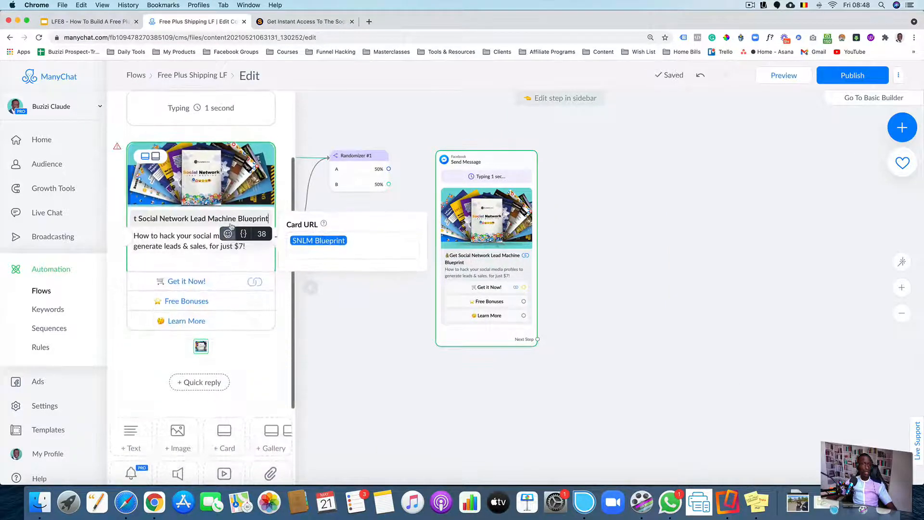
left_click(214, 256)
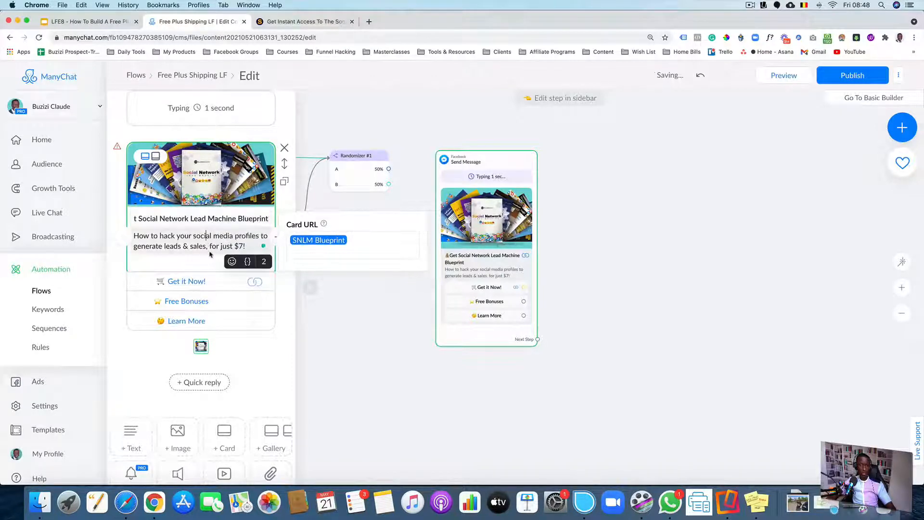
left_click(347, 311)
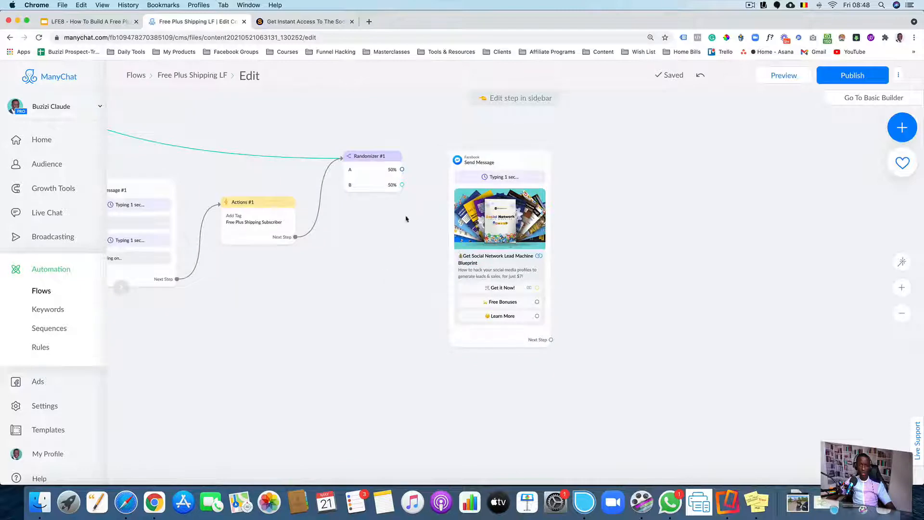
Connect Randomizer #1's A path to the pasted offer message
scroll(481, 207, "up", 3)
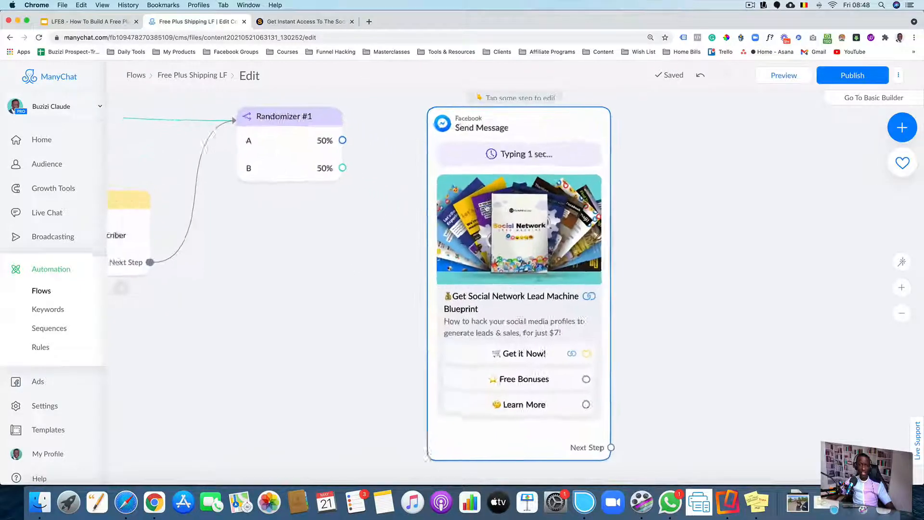
scroll(485, 208, "up", 2)
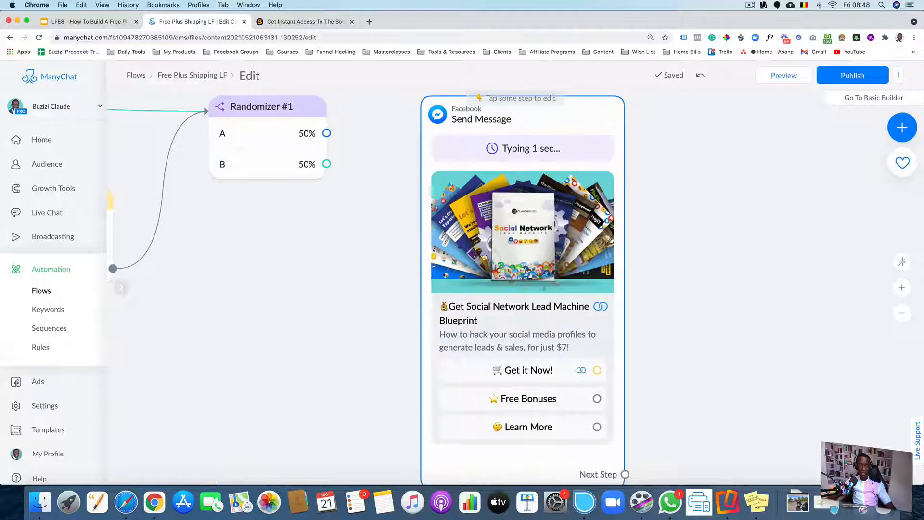
left_click_drag(326, 132, 426, 203)
scroll(355, 202, "down", 2)
scroll(355, 202, "right", 2)
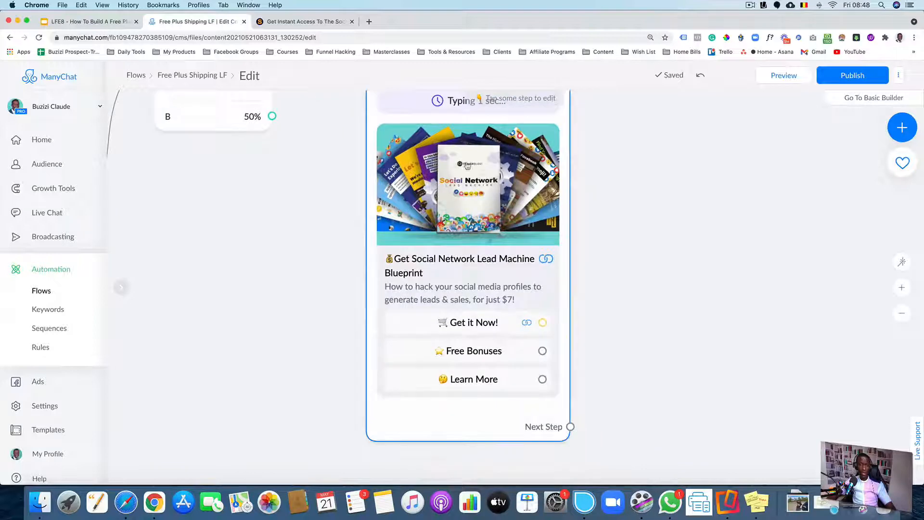
Switch to the sales page and scroll through it to review the offer, then return to the flow
left_click(320, 20)
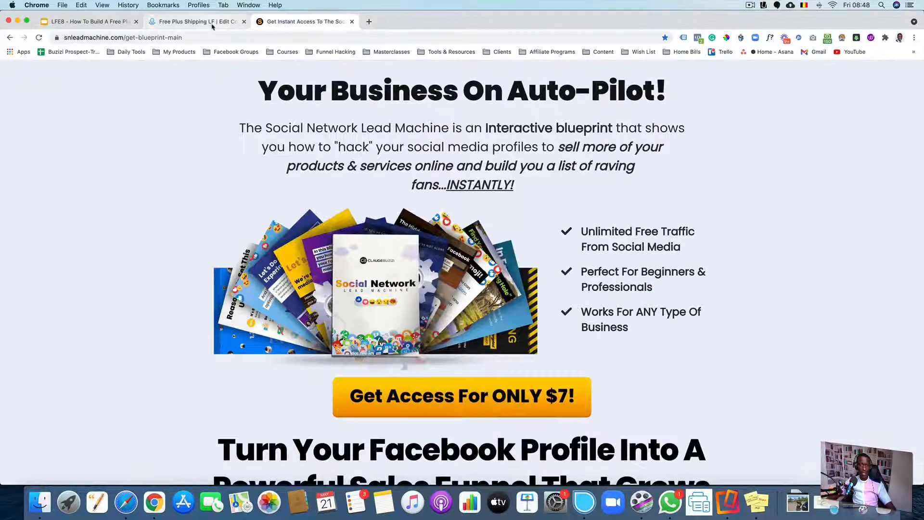
left_click(198, 21)
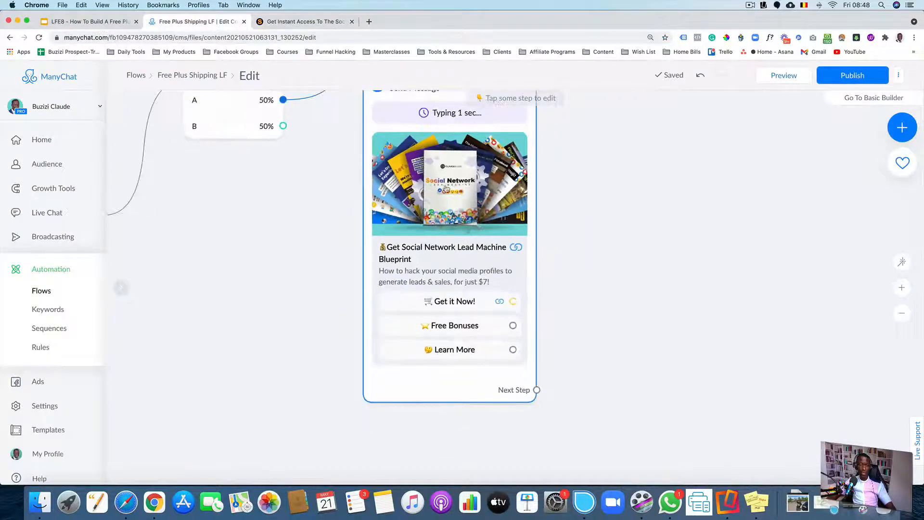
left_click(296, 21)
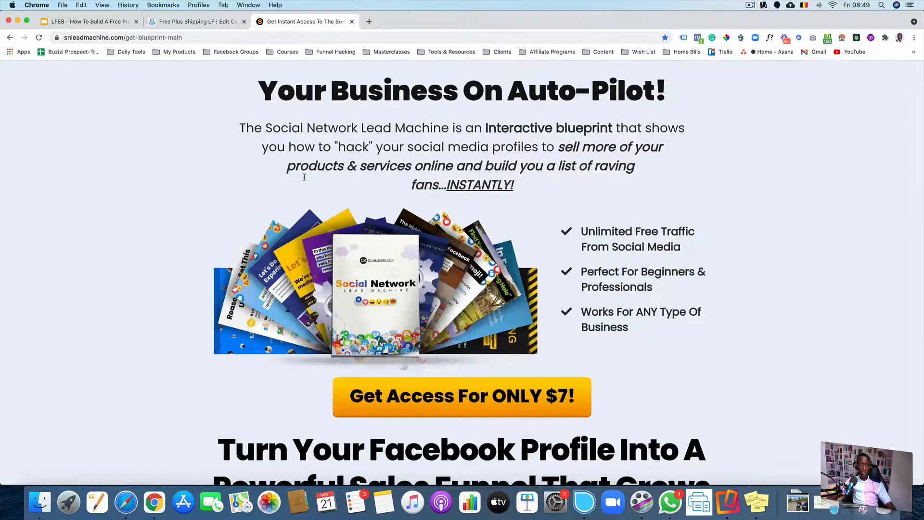
scroll(304, 177, "down", 20)
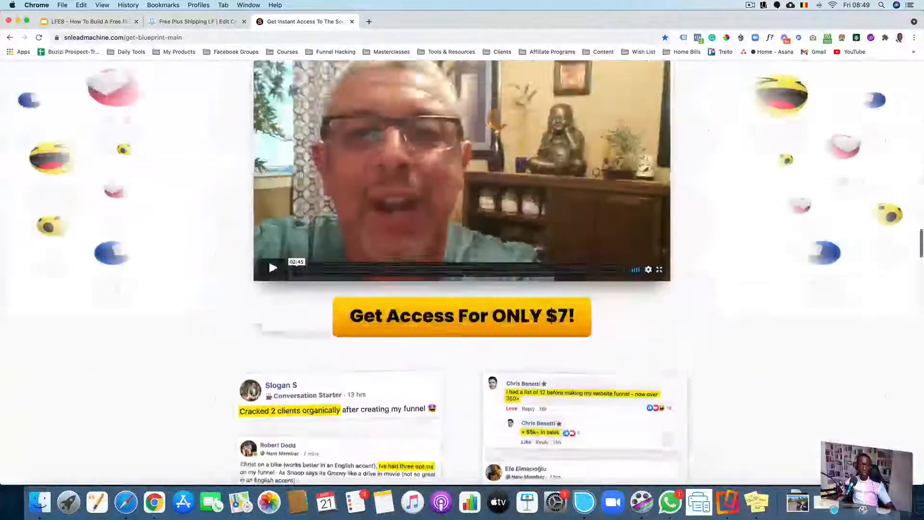
scroll(335, 200, "down", 20)
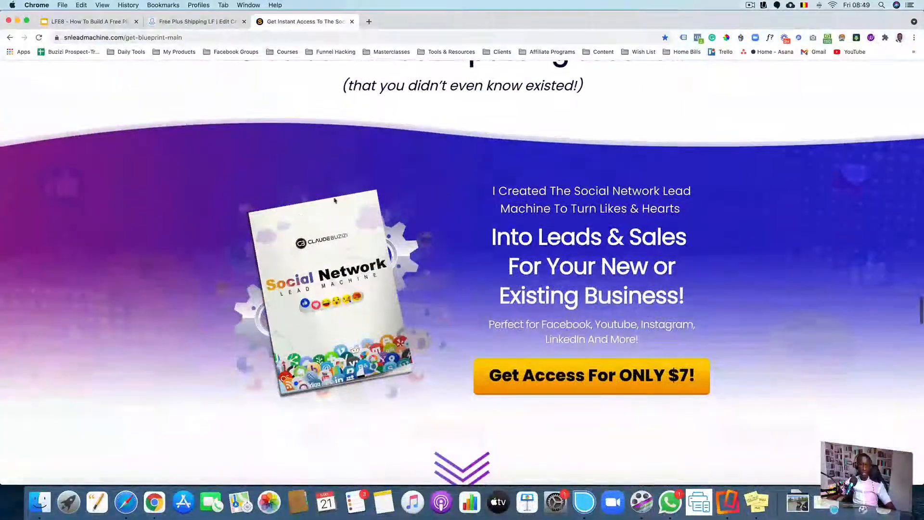
left_click(201, 25)
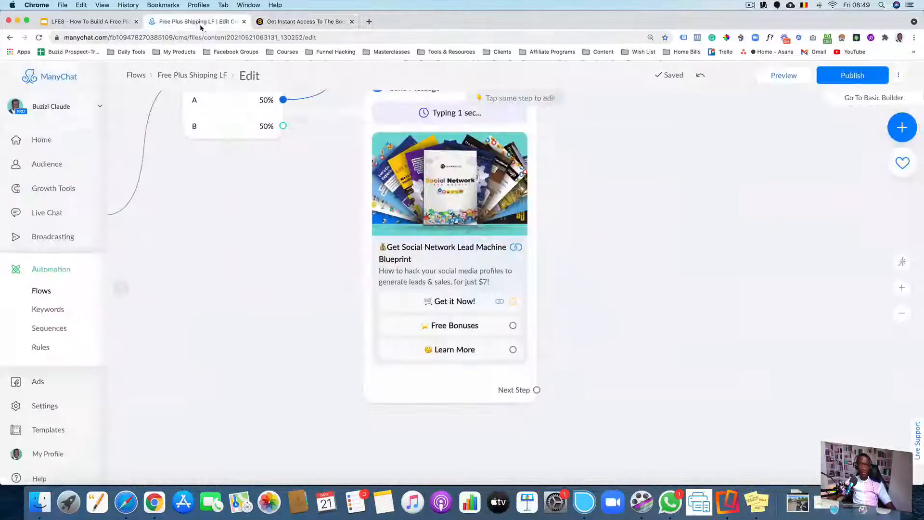
Create a new Facebook message from Randomizer #1's B path and place it below the offer message
scroll(313, 150, "down", 3)
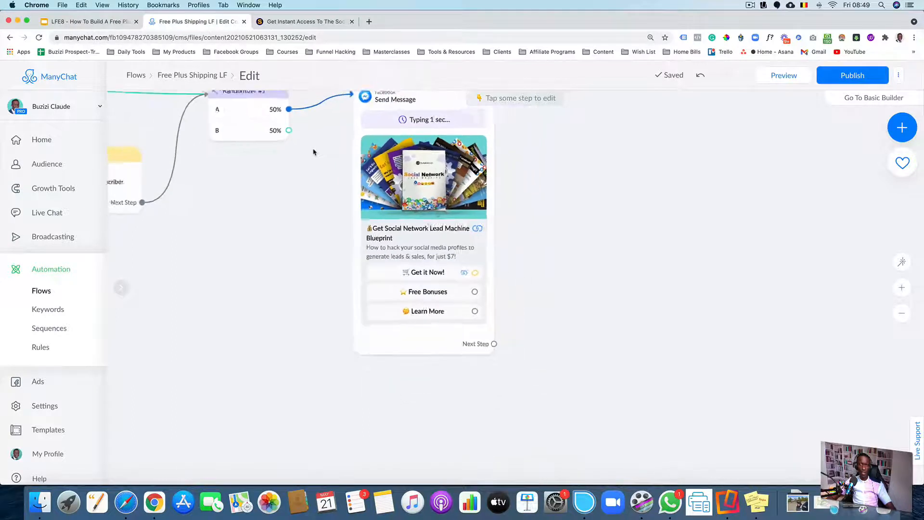
left_click(290, 133)
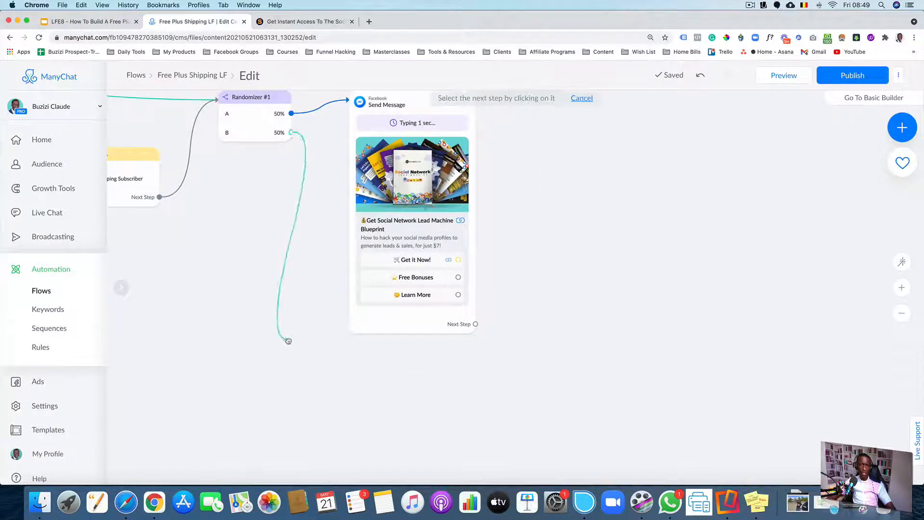
left_click(297, 351)
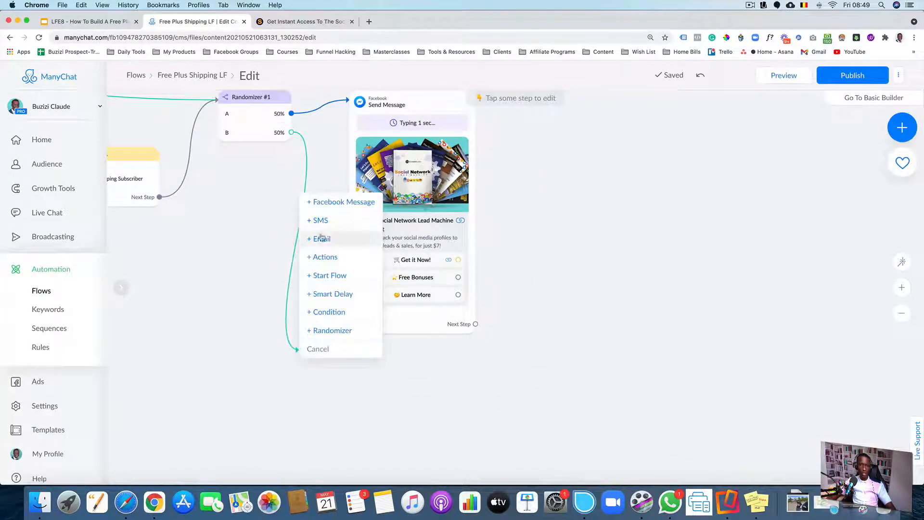
left_click(328, 202)
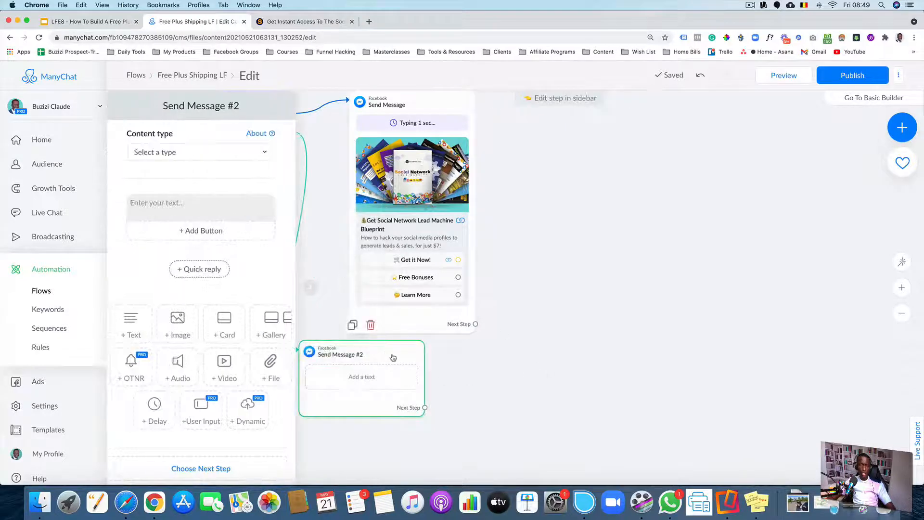
left_click_drag(387, 356, 453, 365)
left_click(427, 385)
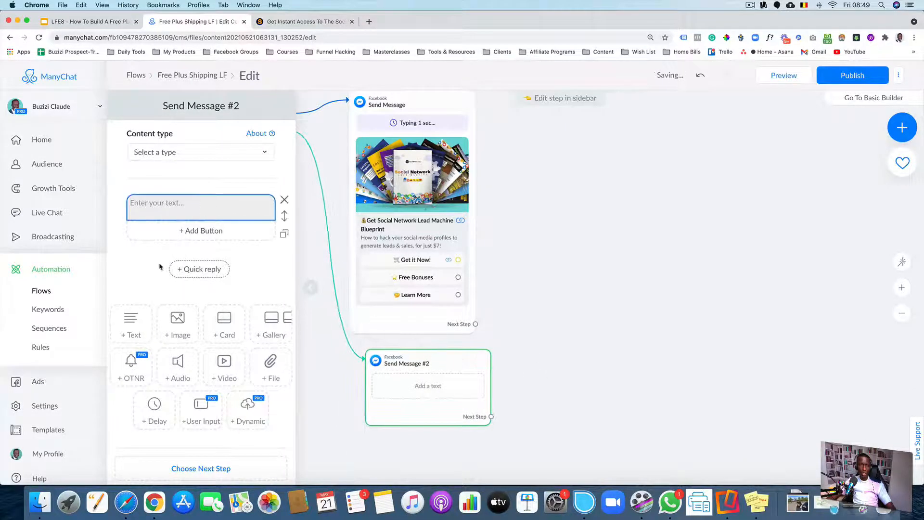
Add a typing delay to Send Message #2, move it above the text, and set it to 1 second
left_click(152, 408)
left_click_drag(282, 277, 282, 212)
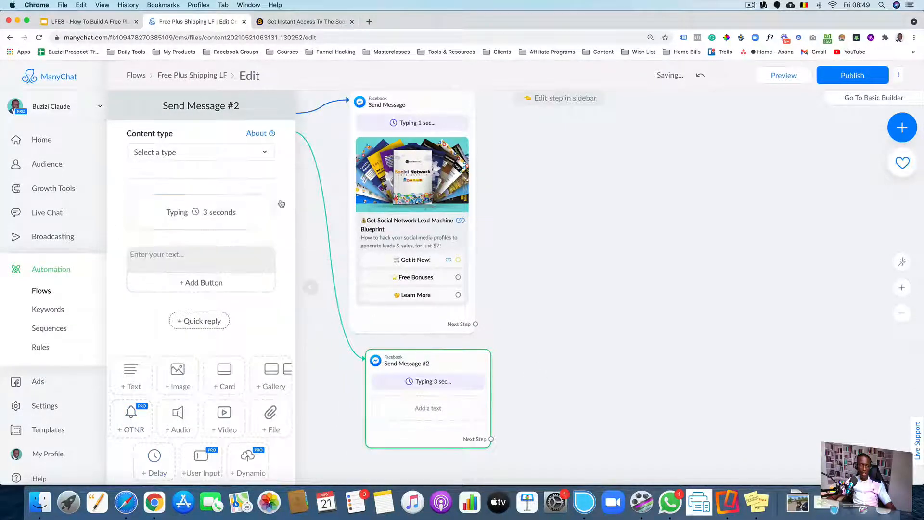
left_click(260, 212)
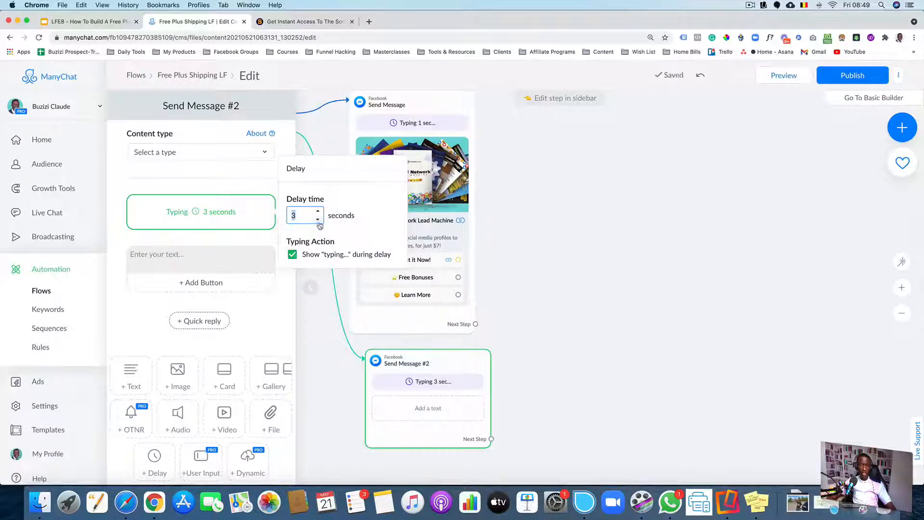
type("1")
left_click(132, 308)
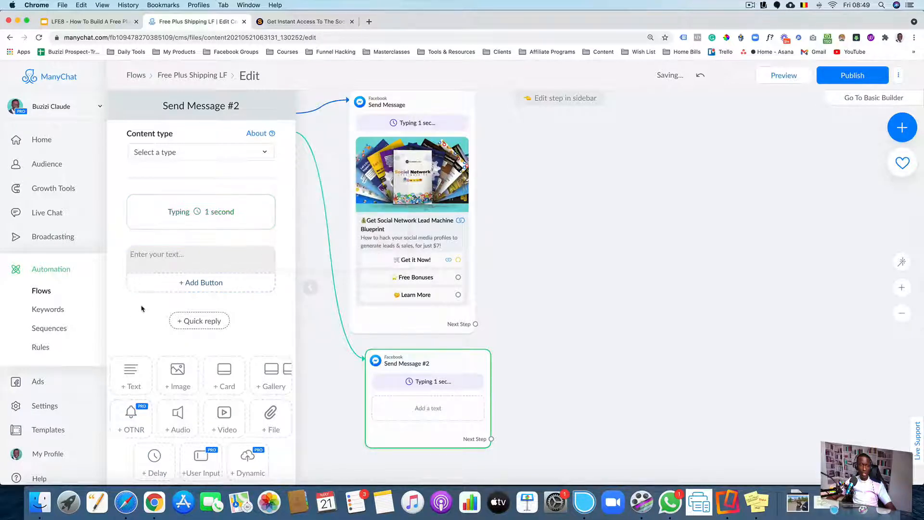
Add an image block above the text in Send Message #2, cancelling the file upload dialog
left_click(169, 256)
scroll(163, 339, "down", 2)
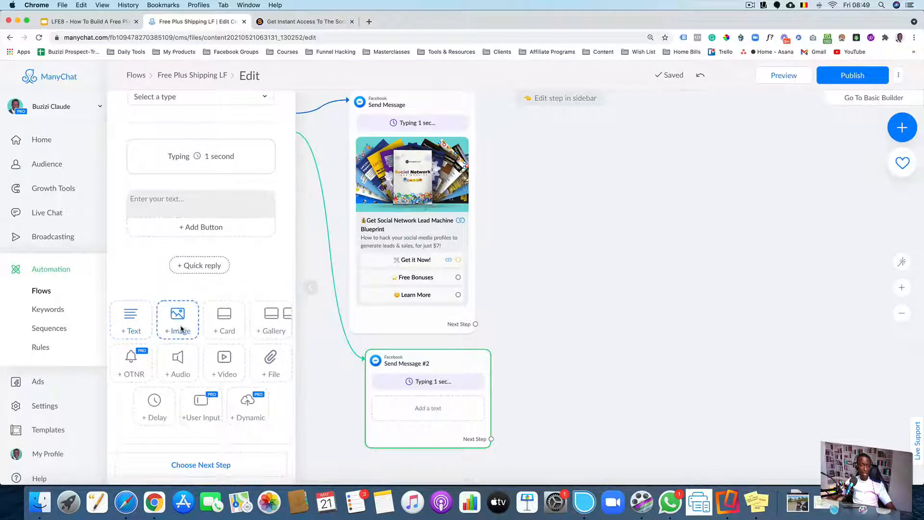
left_click(179, 326)
left_click_drag(281, 279, 275, 215)
left_click(202, 213)
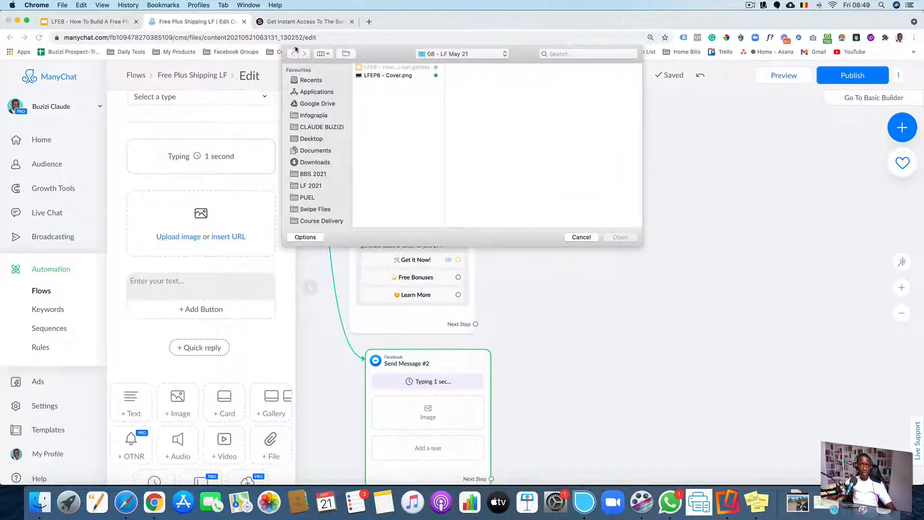
left_click(581, 237)
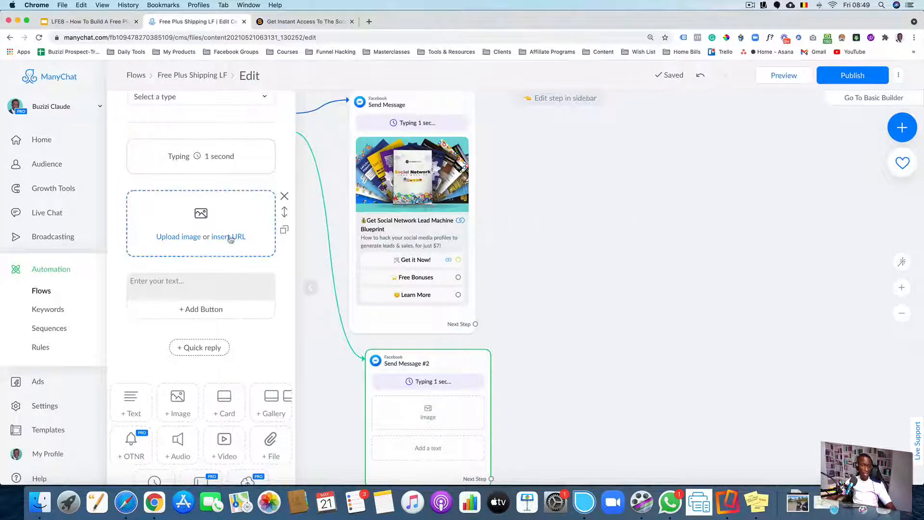
Copy the image address of the Social Network Lead Machine book cover on the sales page
left_click(303, 21)
scroll(318, 222, "down", 2)
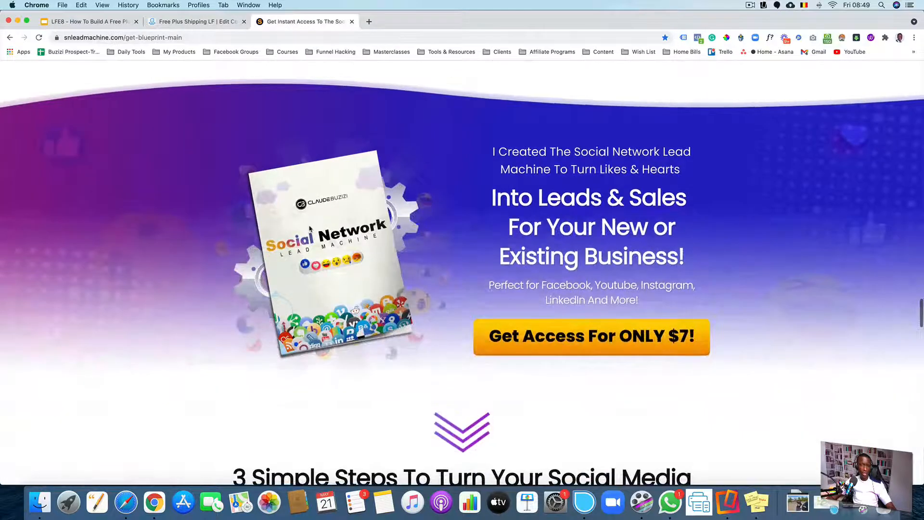
right_click(310, 228)
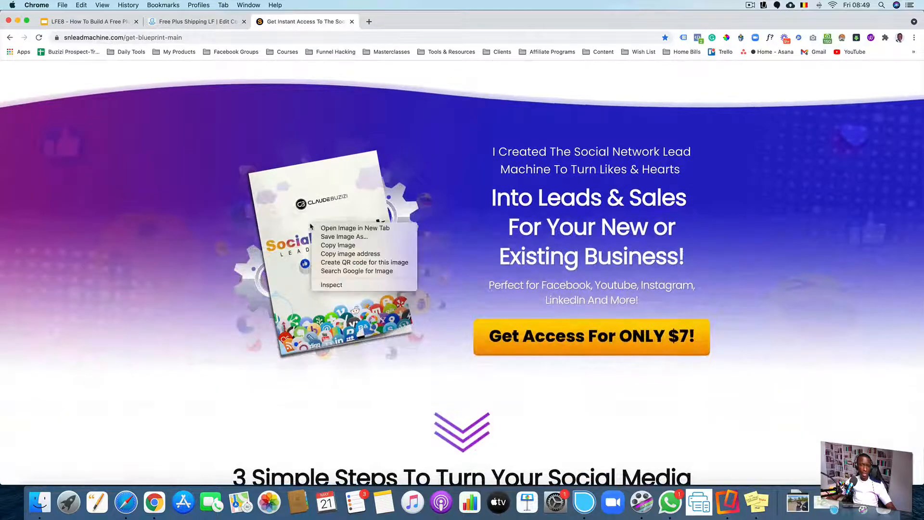
left_click(339, 256)
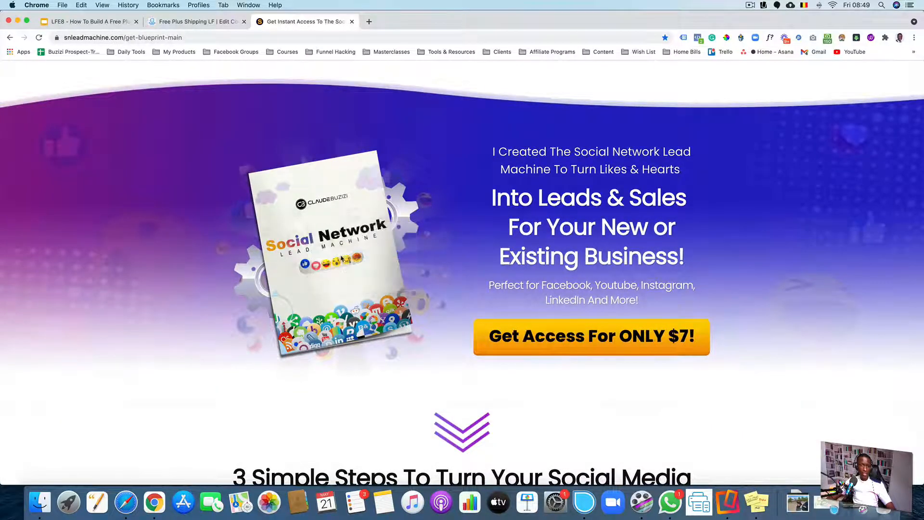
Paste the copied book cover address as the image URL of the image block in Send Message #2
left_click(190, 21)
left_click(228, 240)
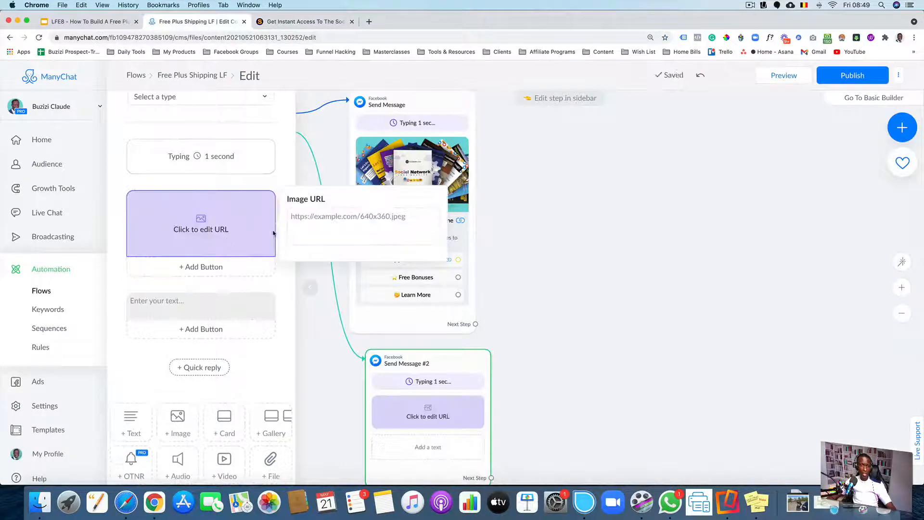
left_click(312, 226)
key("super+v")
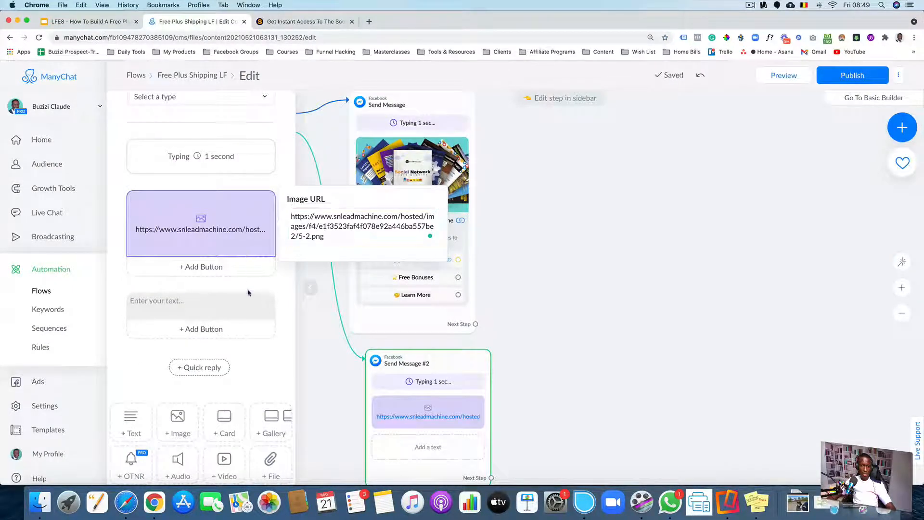
left_click(250, 293)
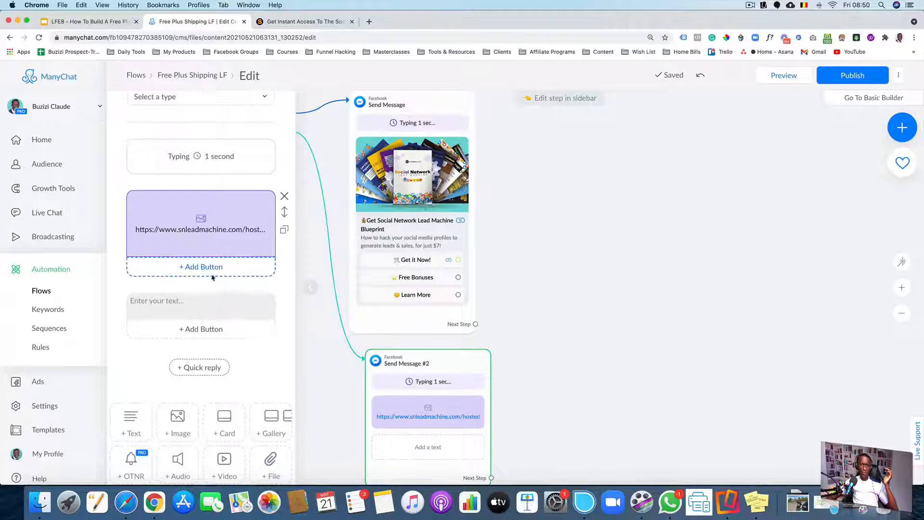
Delete the empty text block from Send Message #2
left_click_drag(693, 265, 579, 259)
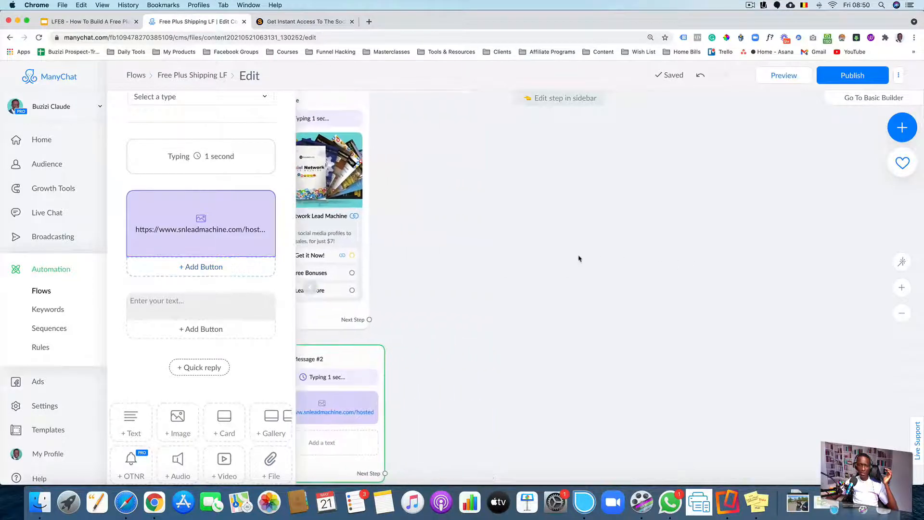
left_click_drag(462, 251, 583, 245)
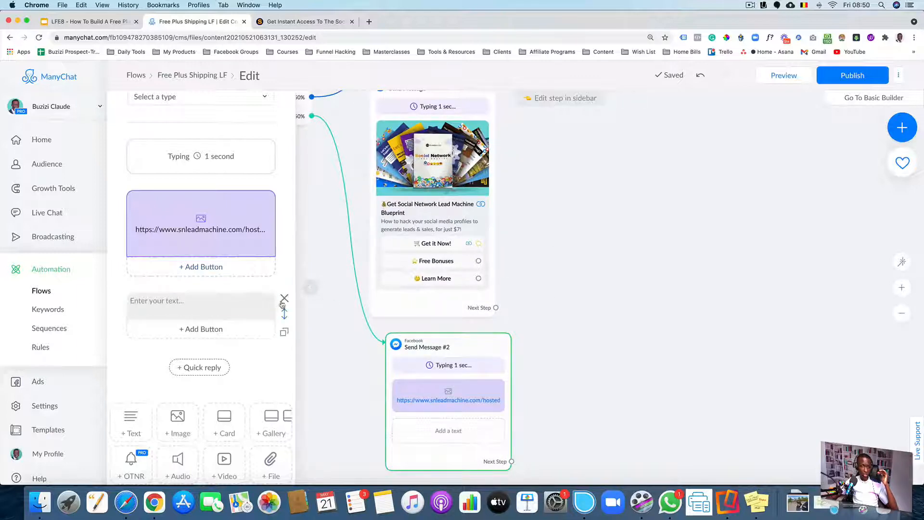
left_click(284, 299)
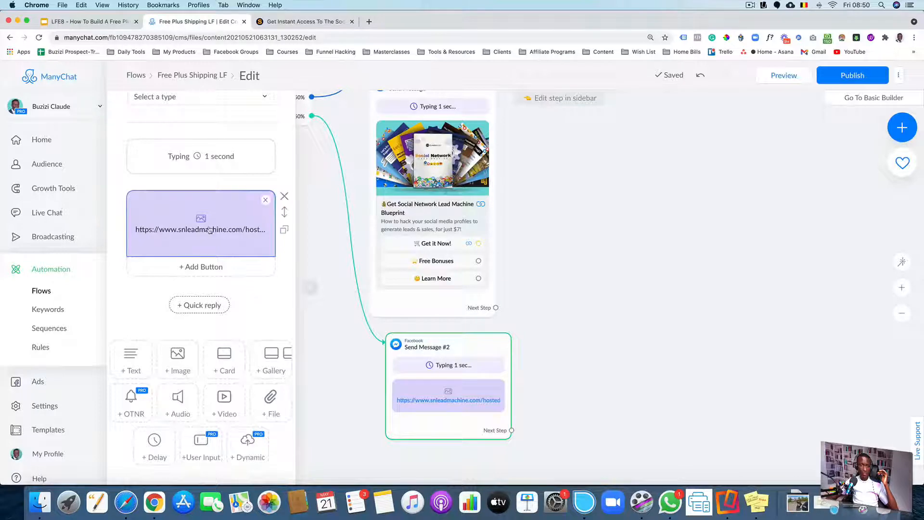
Clear the pasted image and delete the image block from Send Message #2, checking the offer message along the way
left_click(264, 204)
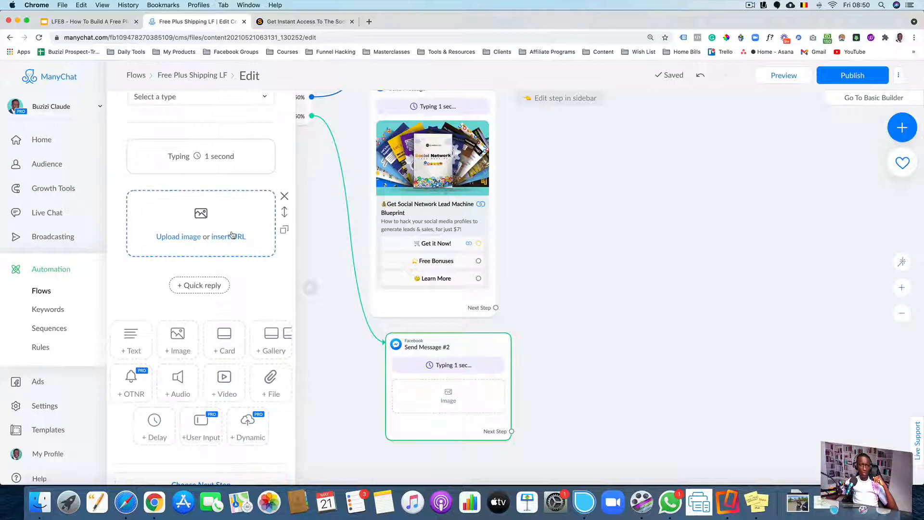
scroll(231, 236, "up", 2)
left_click(440, 177)
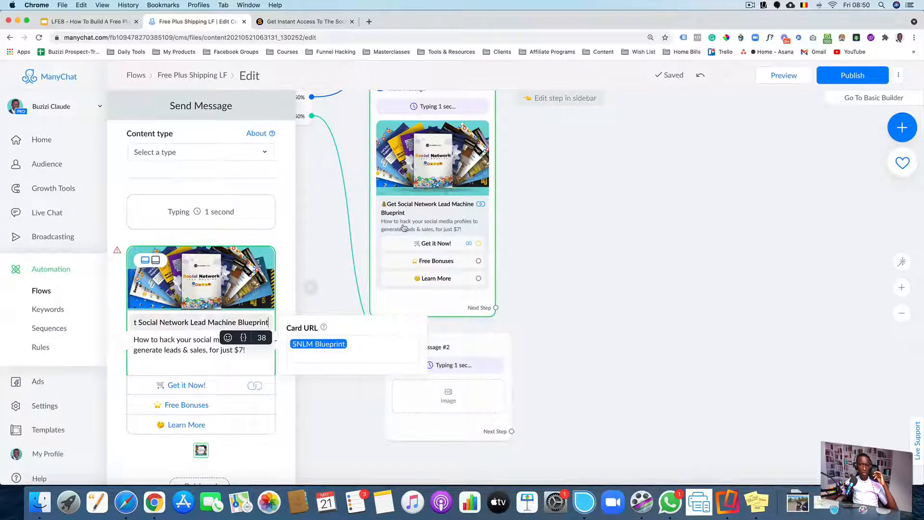
left_click(452, 361)
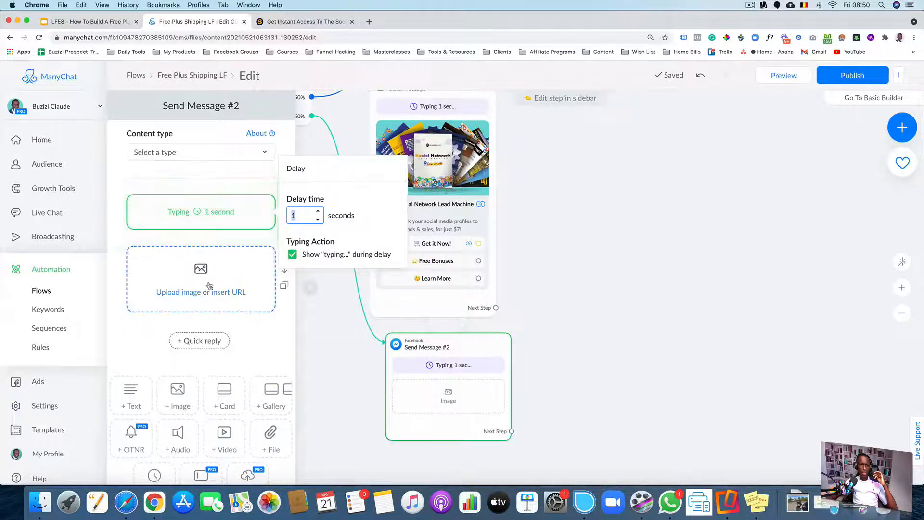
left_click(280, 331)
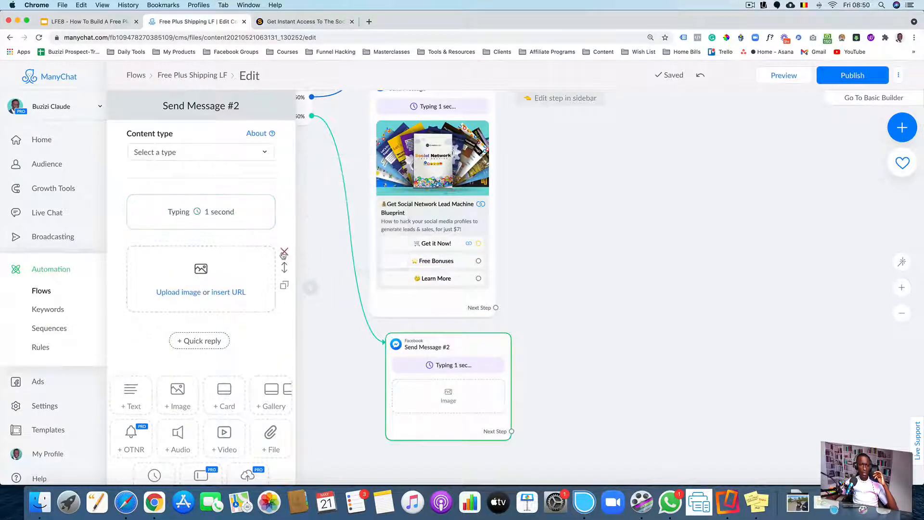
left_click(283, 250)
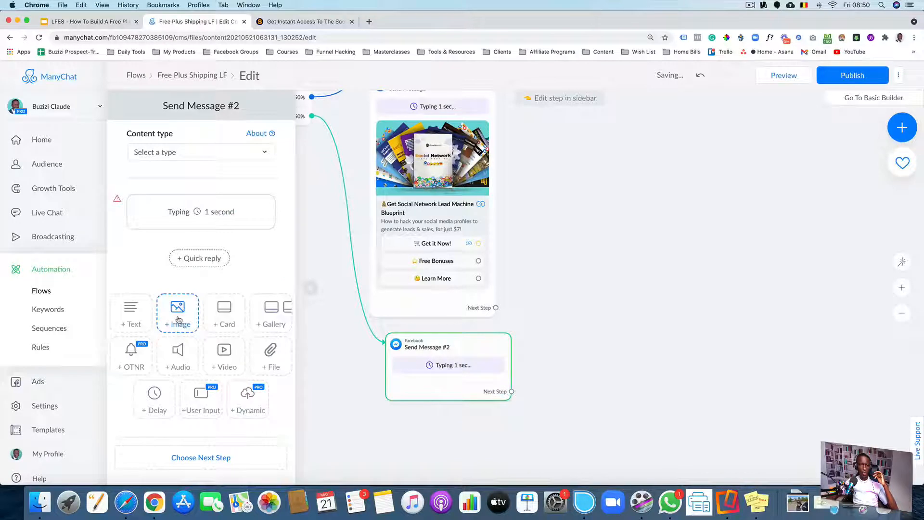
Add a gallery to Send Message #2 and delete its second card, leaving a single card
left_click(267, 322)
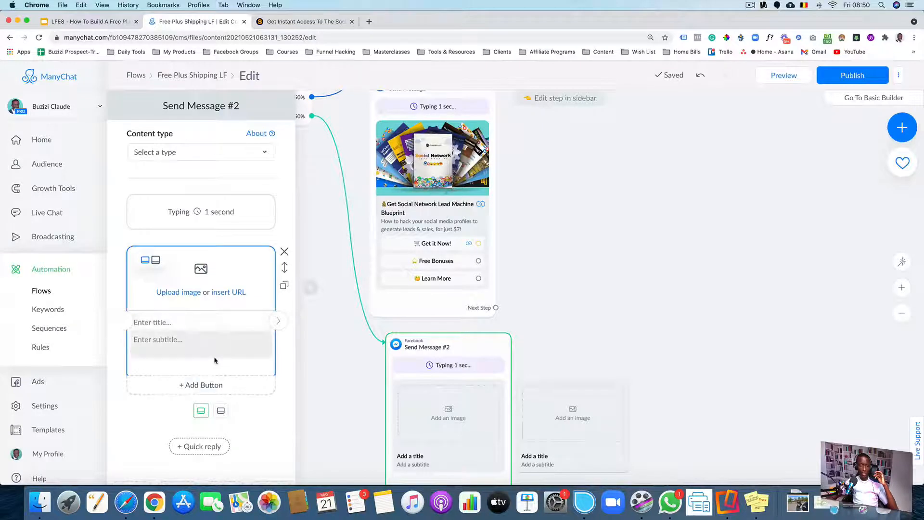
left_click(221, 410)
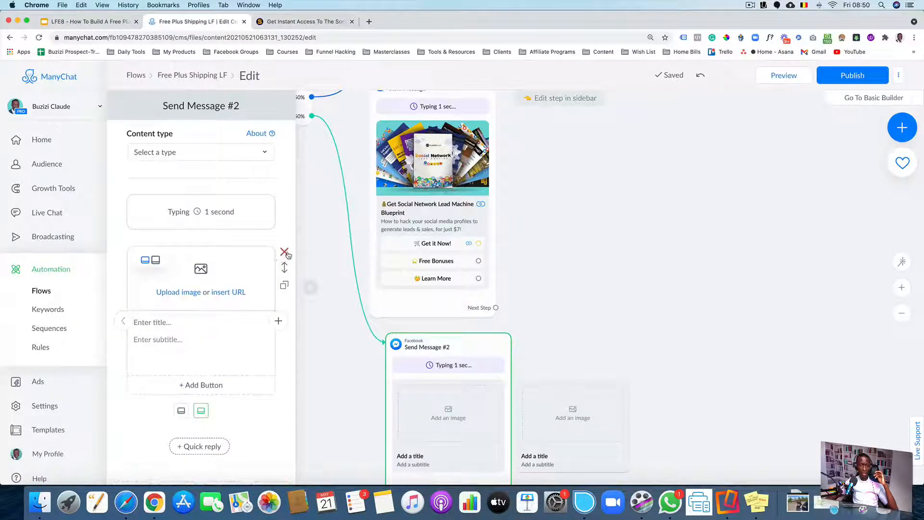
left_click(285, 251)
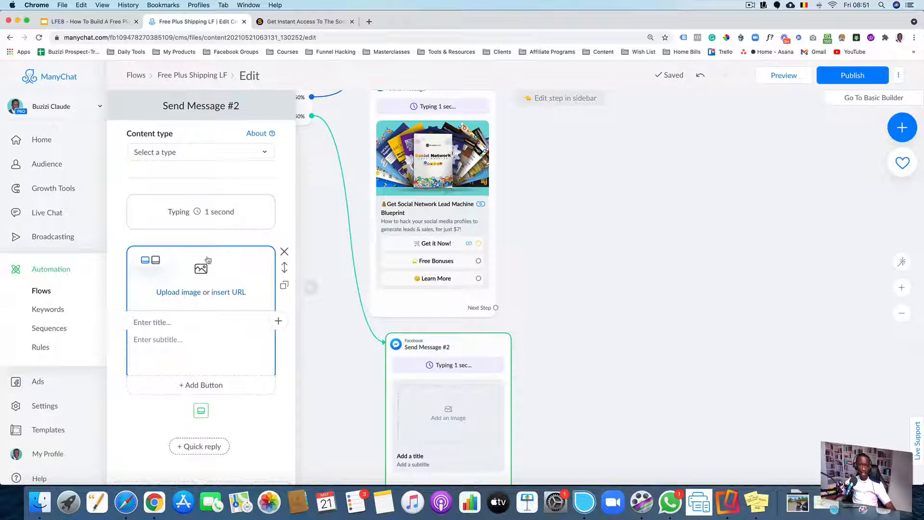
Copy the offer message's card title "Get Social Network Lead Machine Blueprint" into the title of Send Message #2's card
left_click(186, 321)
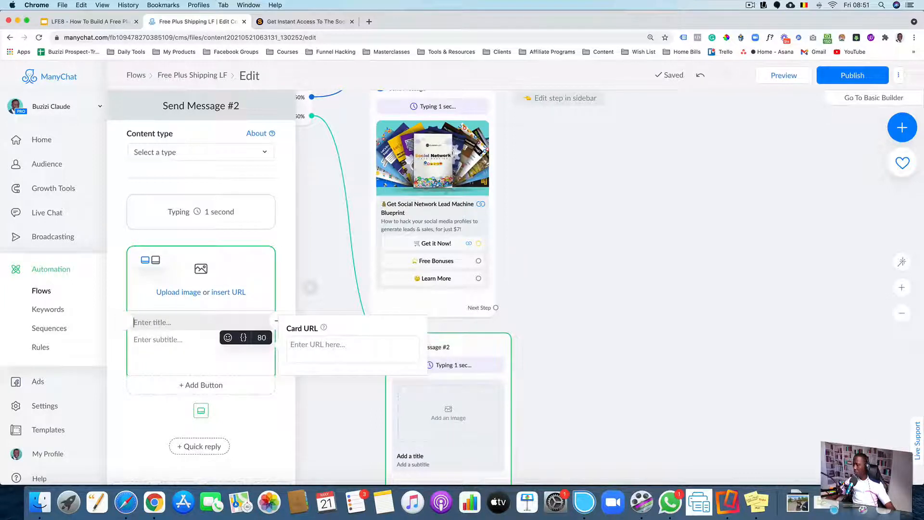
left_click(411, 208)
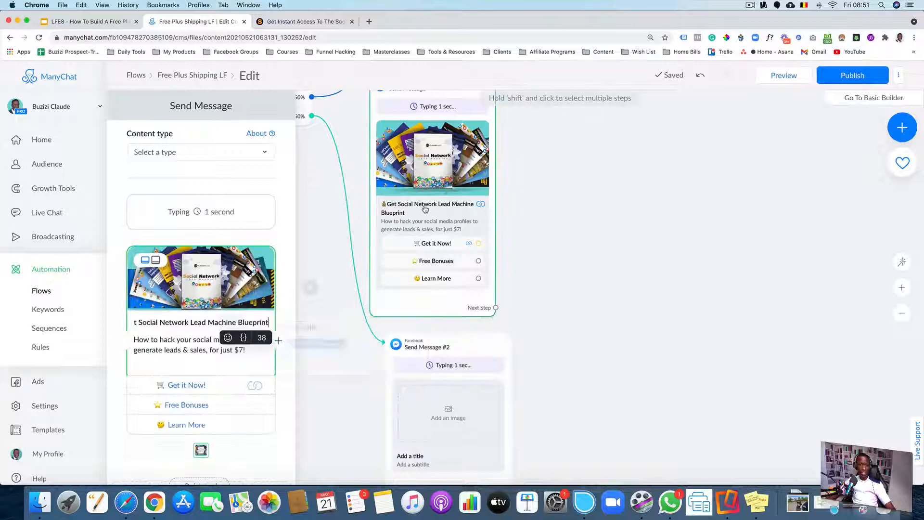
triple_click(167, 323)
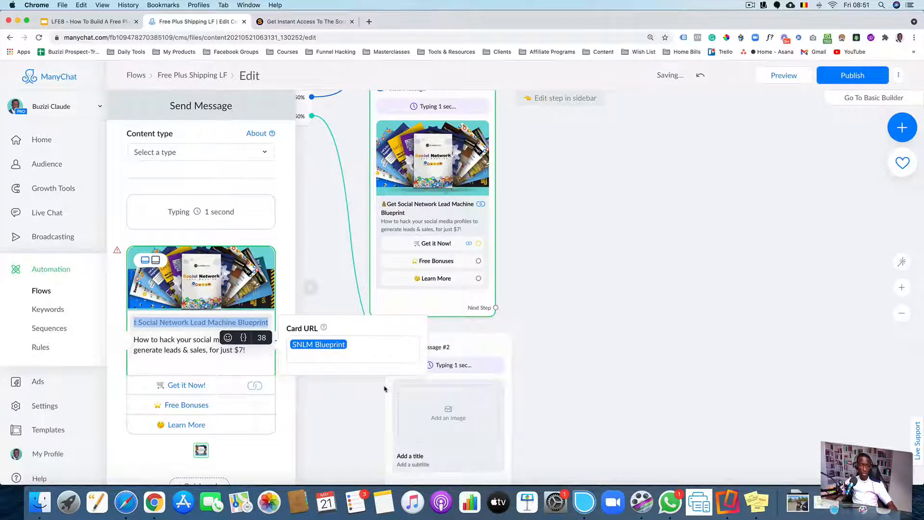
left_click(586, 359)
scroll(583, 309, "down", 3)
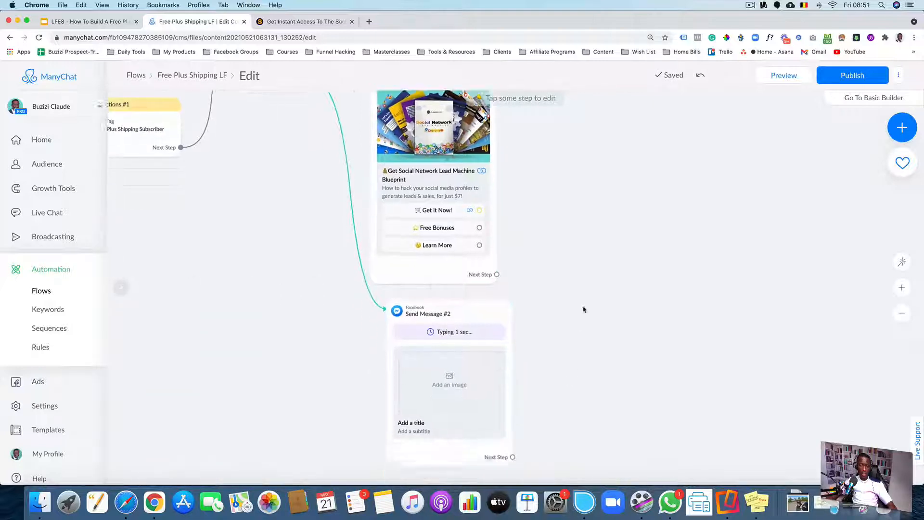
left_click(465, 329)
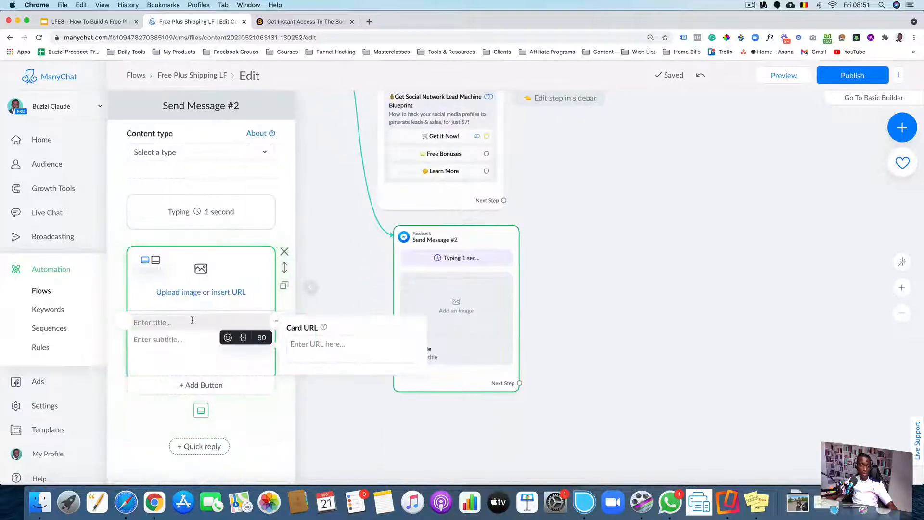
key("super+v")
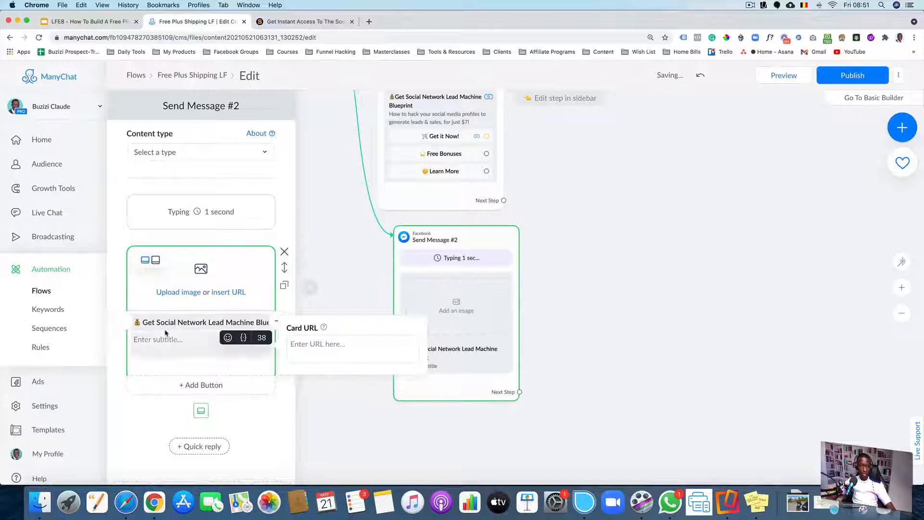
Copy the offer message's card subtitle into the subtitle of Send Message #2's card
left_click(411, 111)
left_click(189, 337)
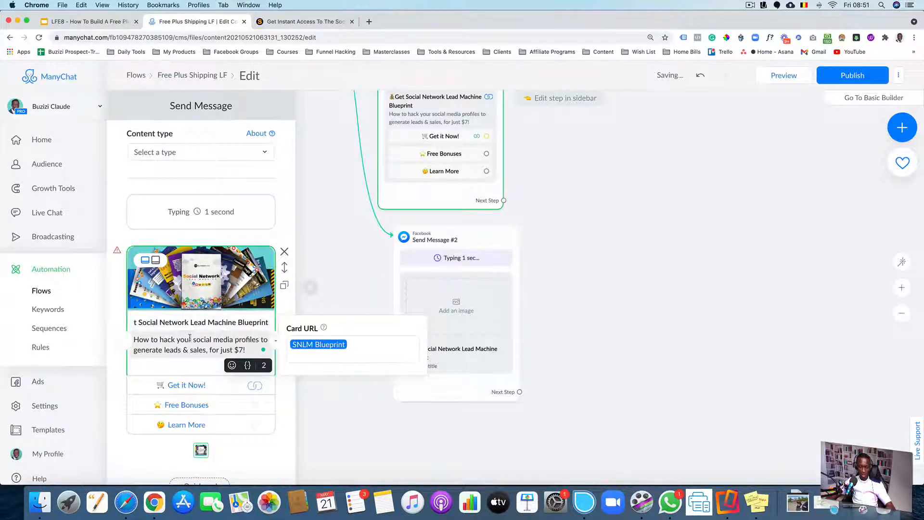
key("super+a")
key("super+c")
left_click(404, 332)
left_click(162, 339)
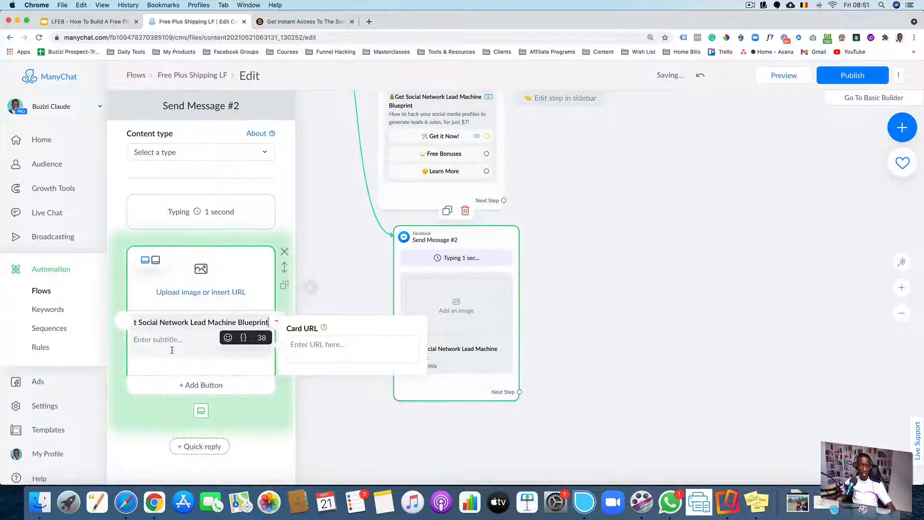
key("super+v")
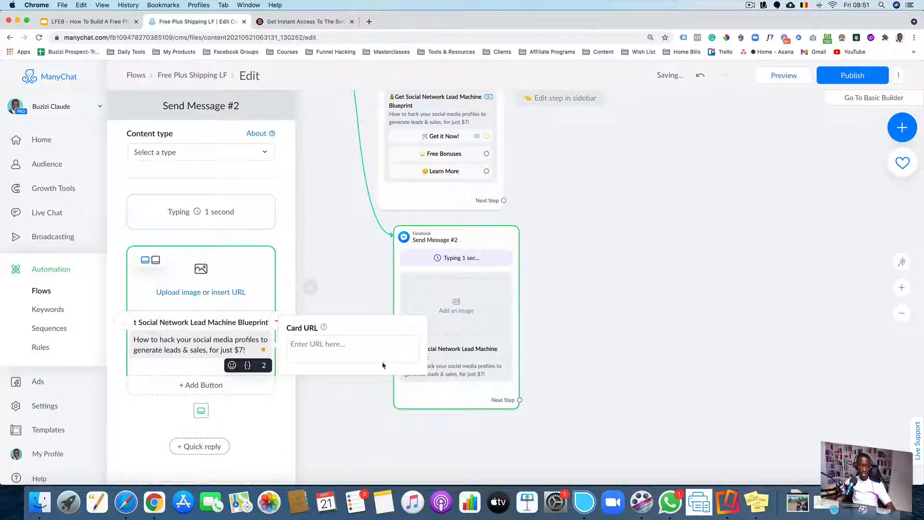
Add a button to the card titled "Get it Now!"
left_click(205, 385)
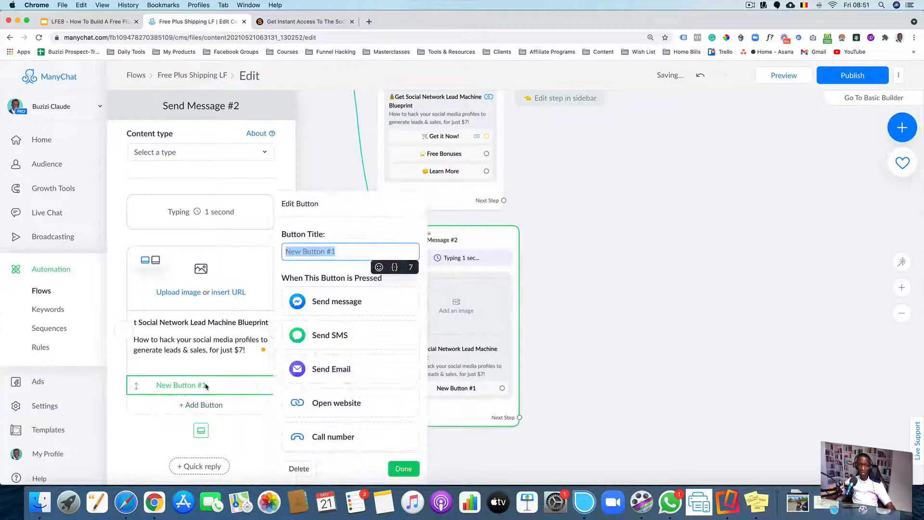
type("Get ")
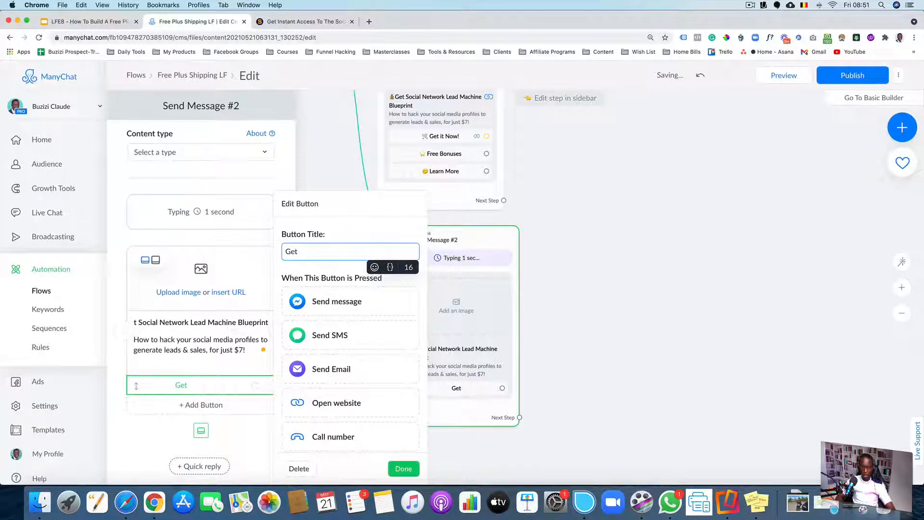
type("it no")
key("BackSpace")
key("BackSpace")
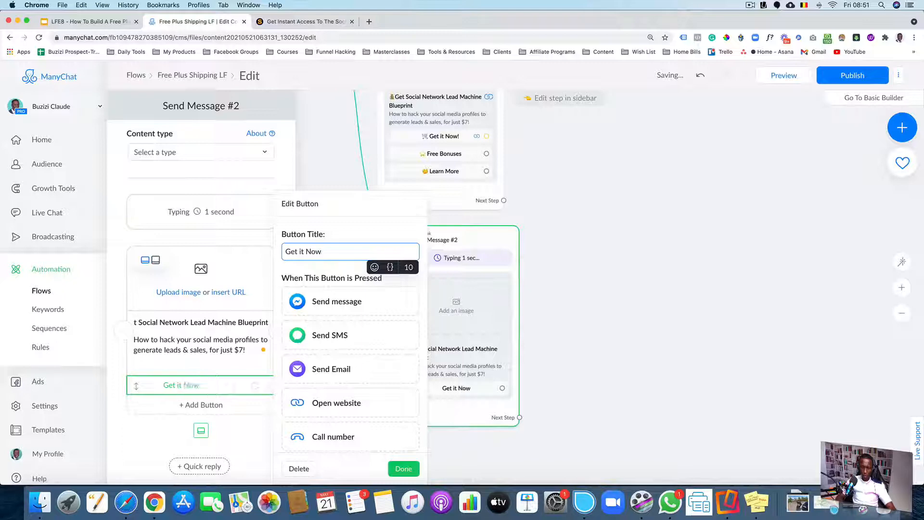
type("Now!")
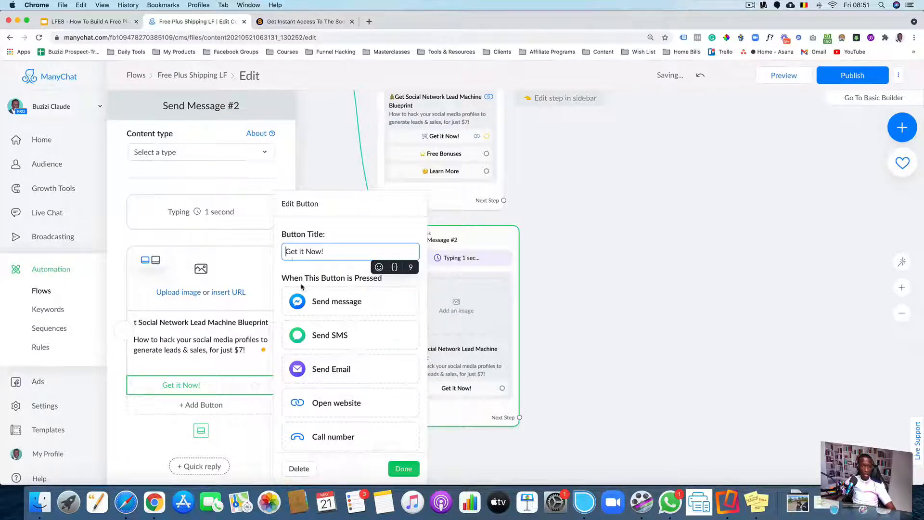
Prefix the "Get it Now!" button title with the shopping cart emoji, found by searching the emoji picker for "shop"
scroll(339, 271, "up", 5)
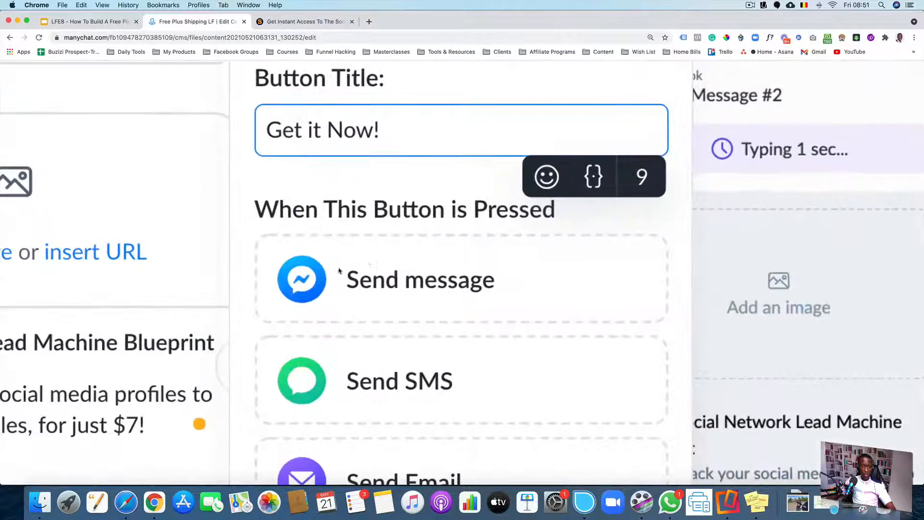
left_click(271, 137)
left_click(540, 183)
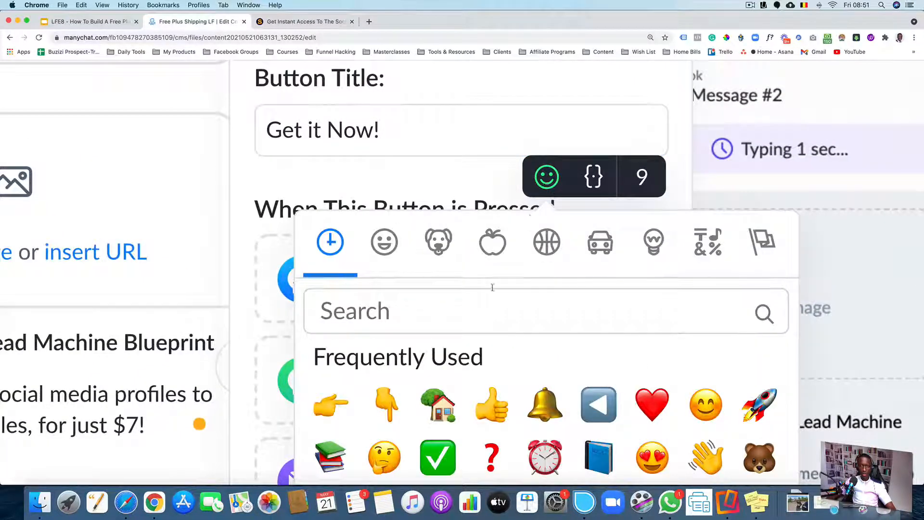
left_click(364, 316)
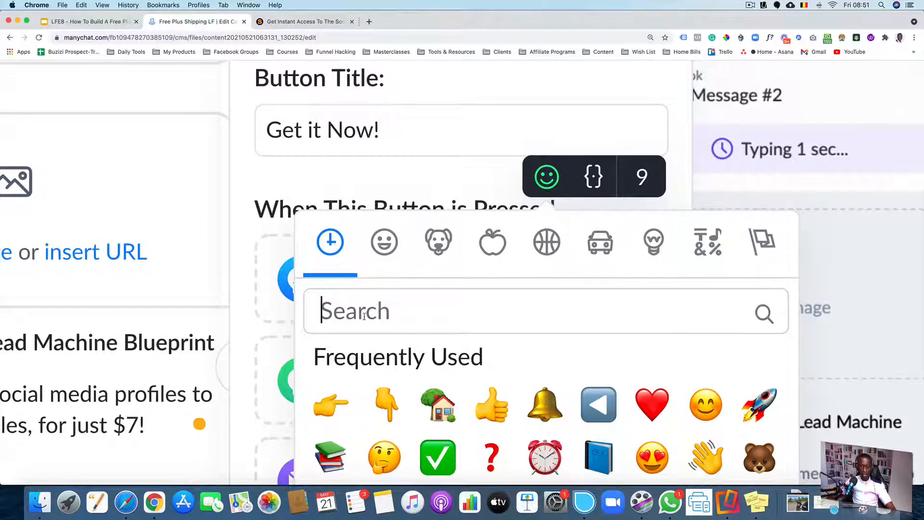
type("buy")
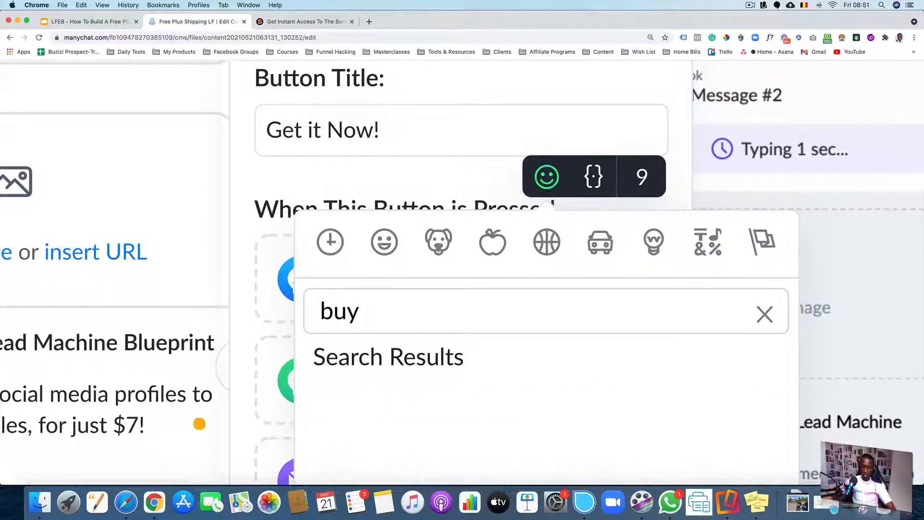
key("BackSpace")
key("BackSpace")
key("BackSpace")
type("shop")
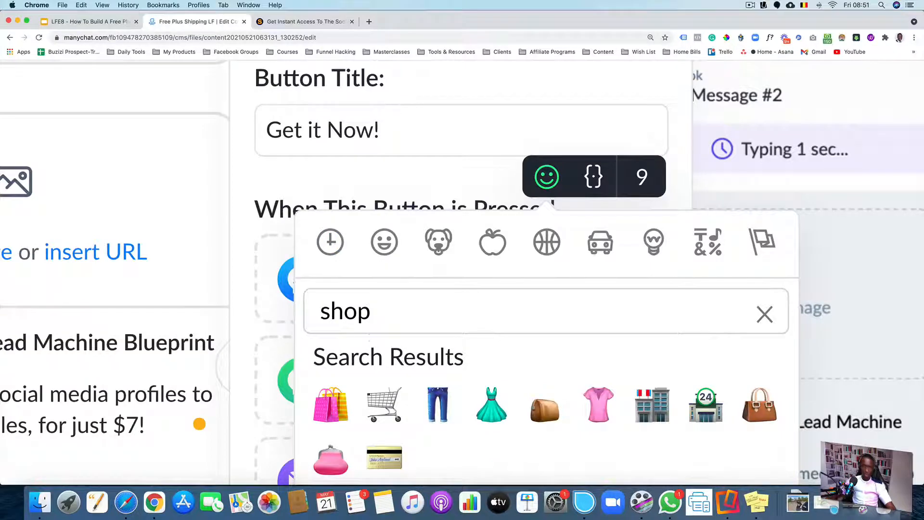
left_click(385, 402)
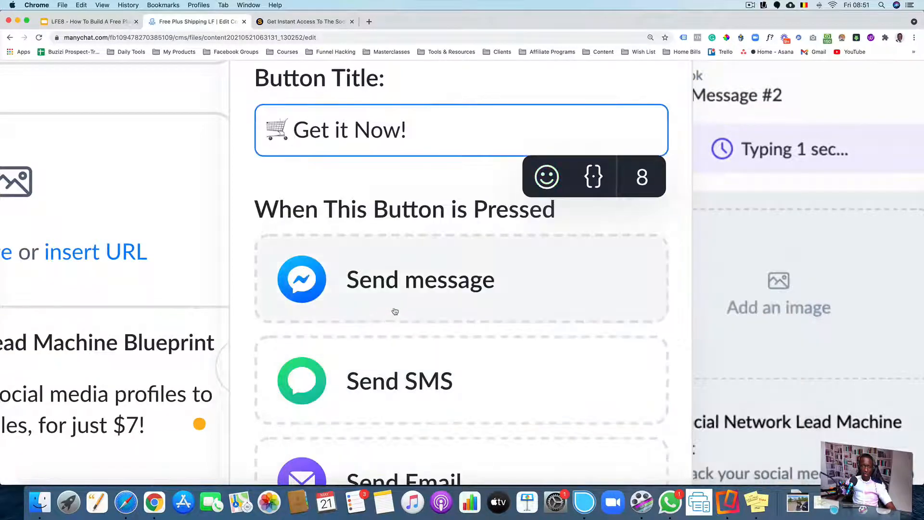
Add a second button to Send Message #2's card titled "Free Bonuses" with a star emoji
scroll(361, 182, "down", 5)
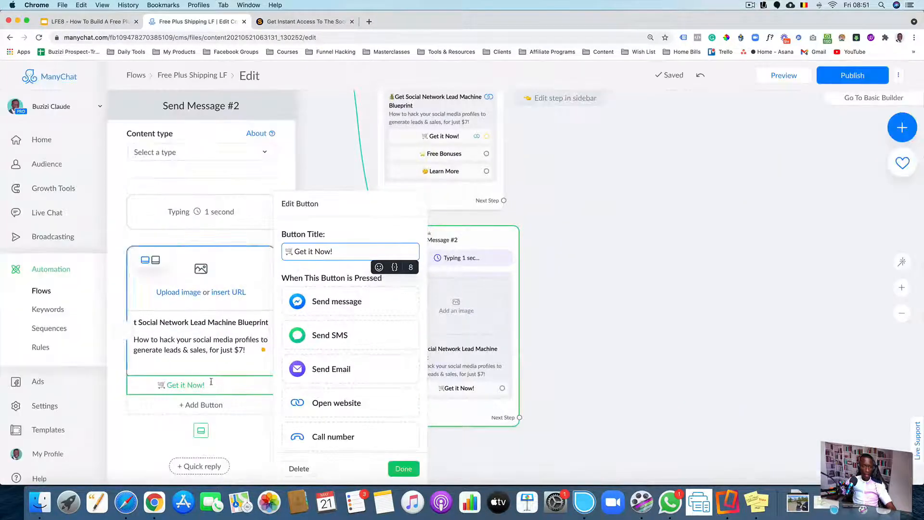
left_click(182, 413)
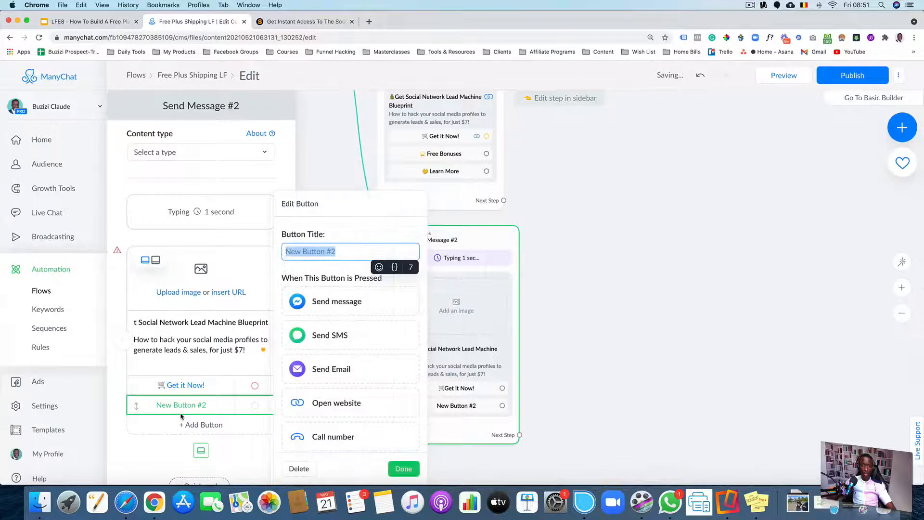
type("Free")
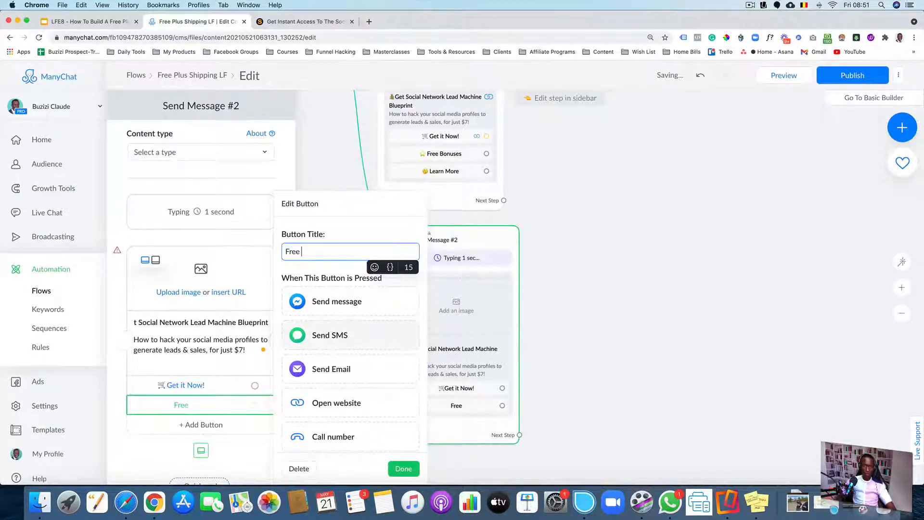
type(" Bonuse")
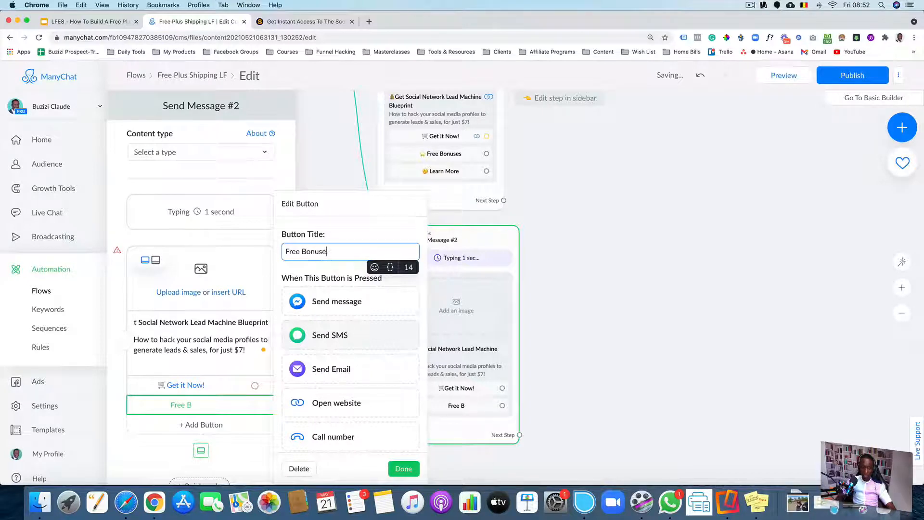
type("s")
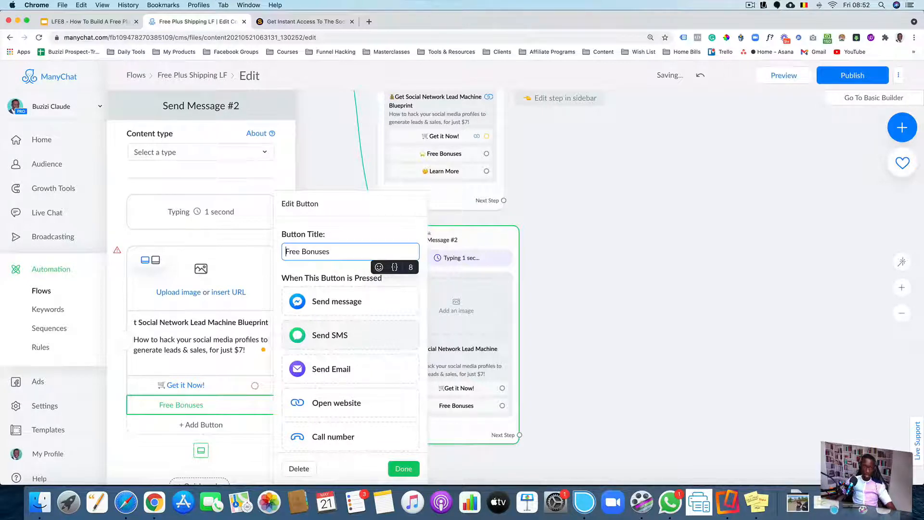
left_click(378, 266)
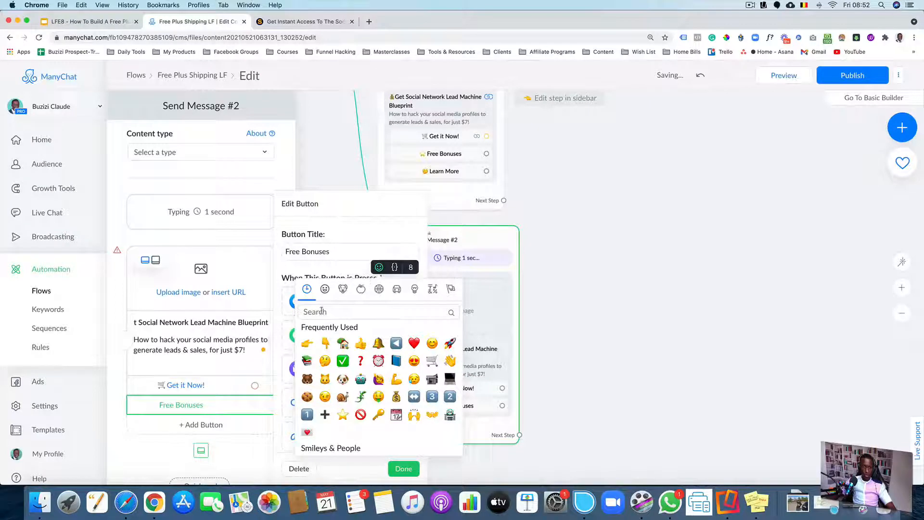
left_click(342, 415)
Add a third button titled "Learn More" prefixed with the thinking face emoji, found by searching the emoji picker for "think"
left_click(185, 425)
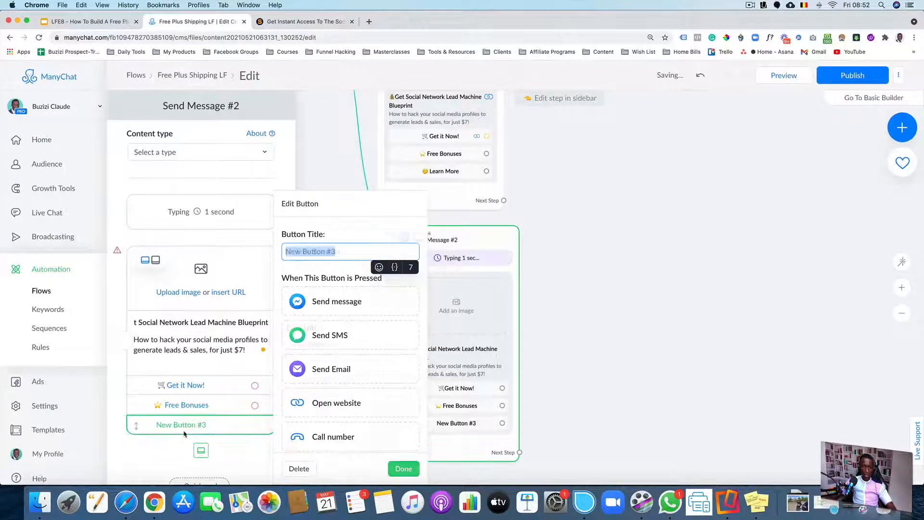
type("Lea")
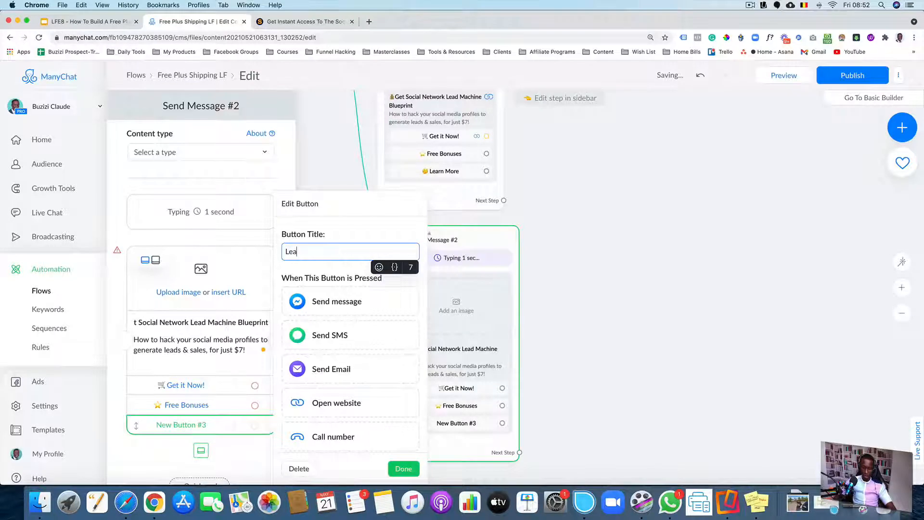
type("rn More")
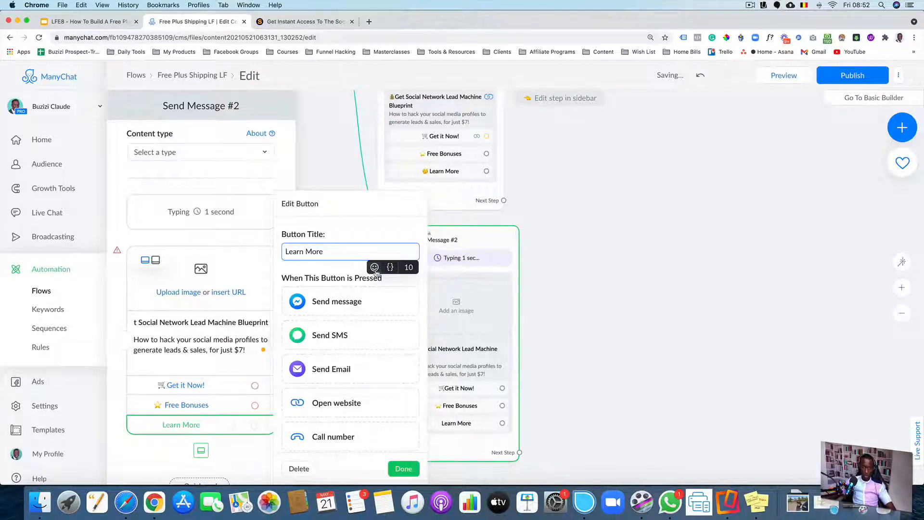
left_click(359, 290)
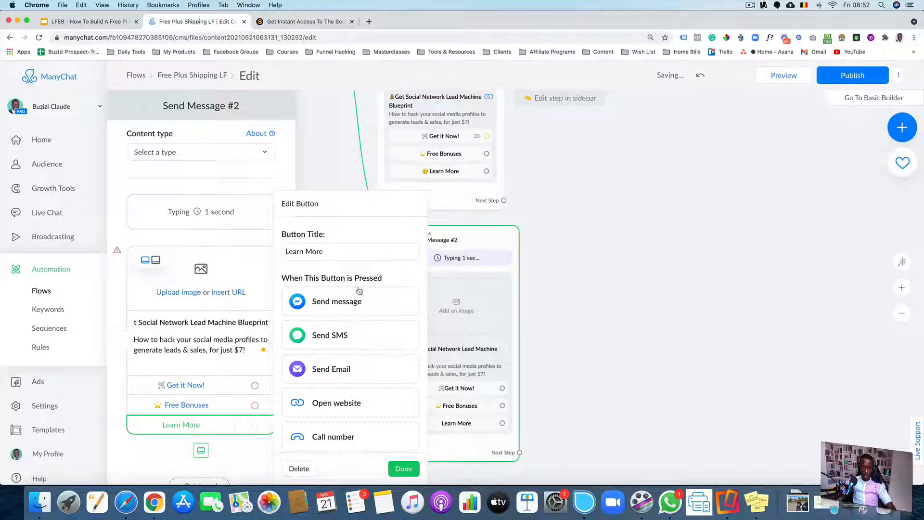
left_click(286, 251)
left_click(374, 267)
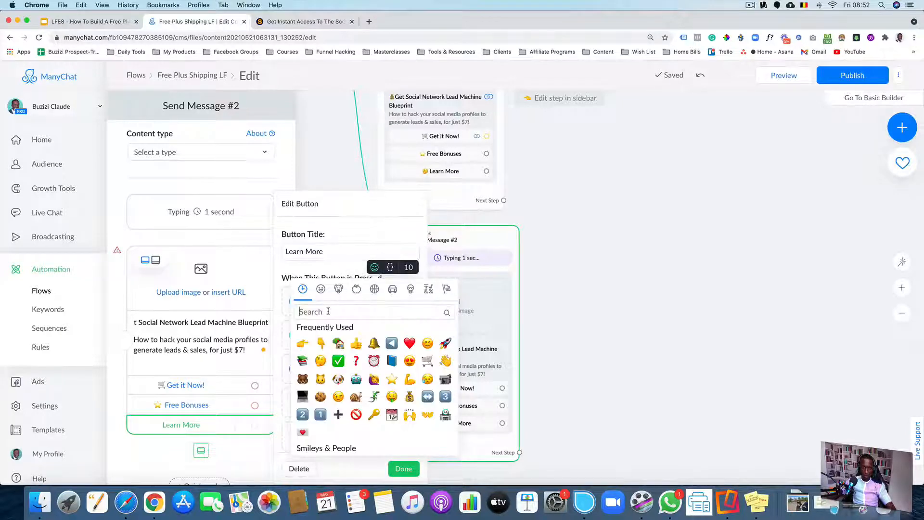
type("think")
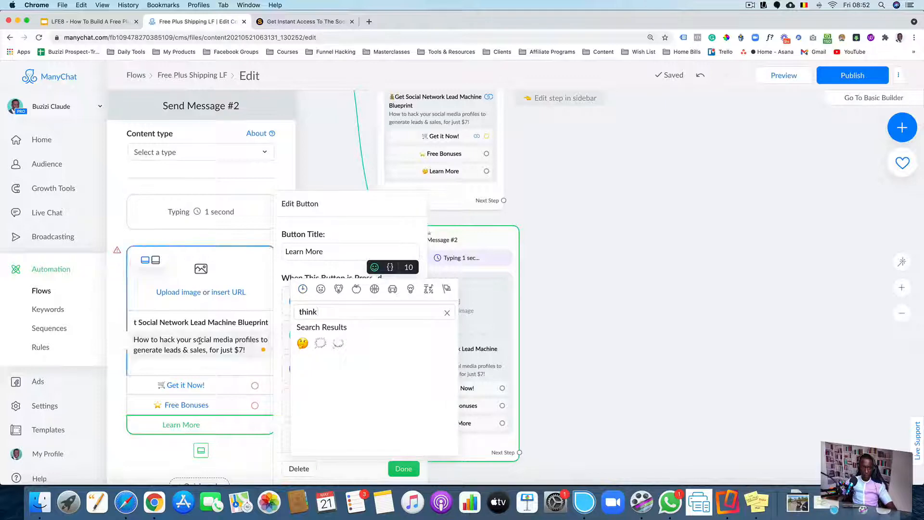
left_click(302, 343)
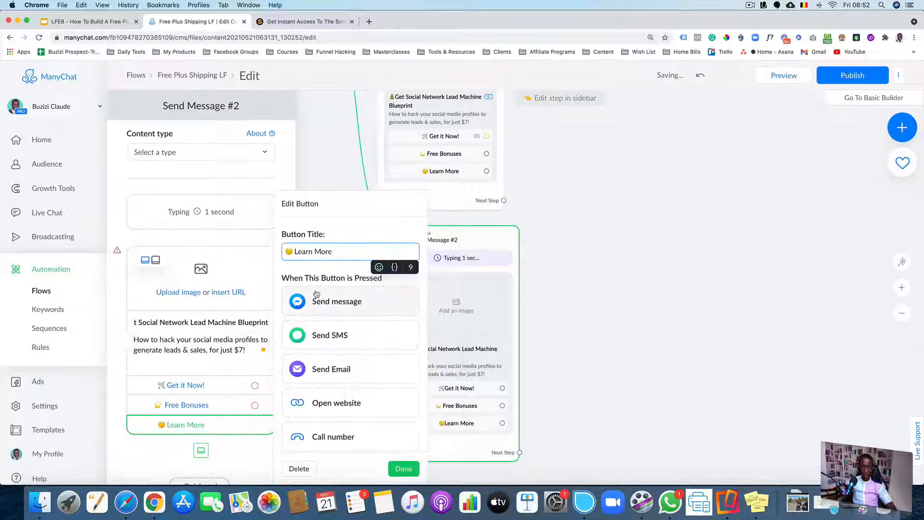
left_click(652, 310)
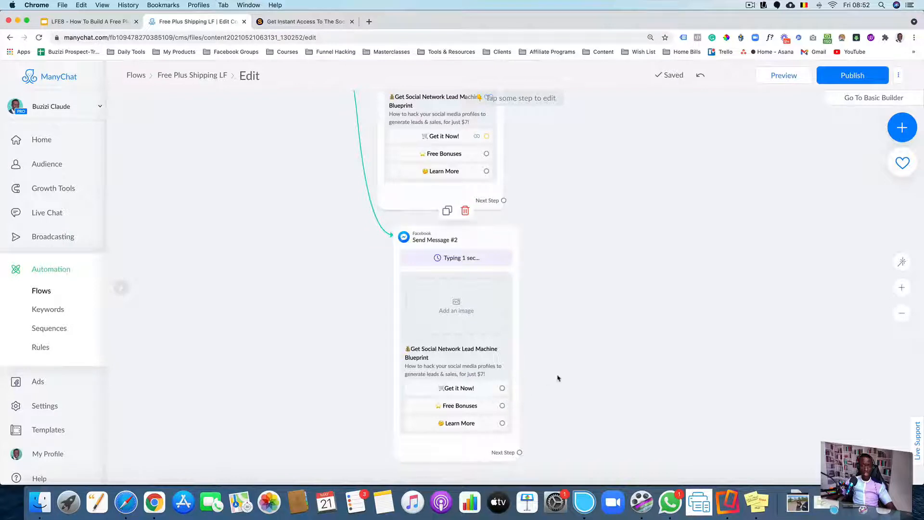
Paste a copied Send Message with the Social Network book image onto the canvas beside Send Message #2
left_click_drag(558, 352, 514, 363)
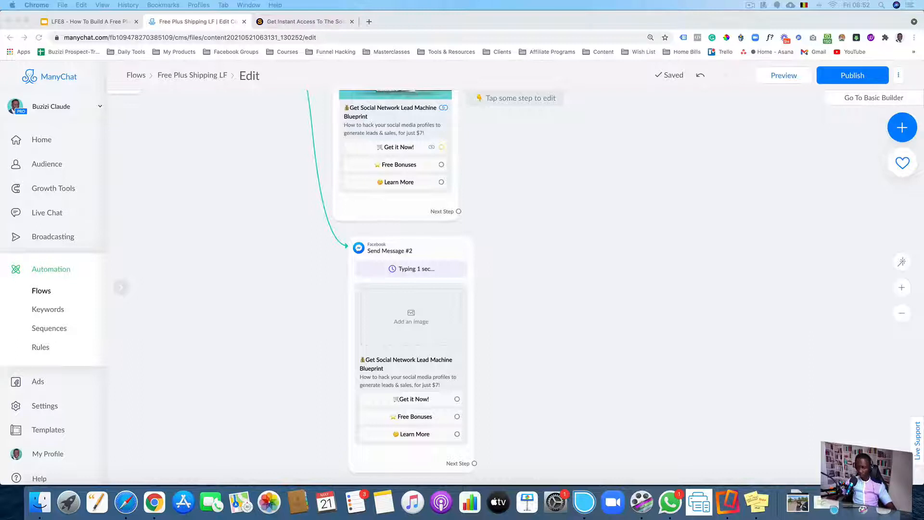
left_click(547, 274)
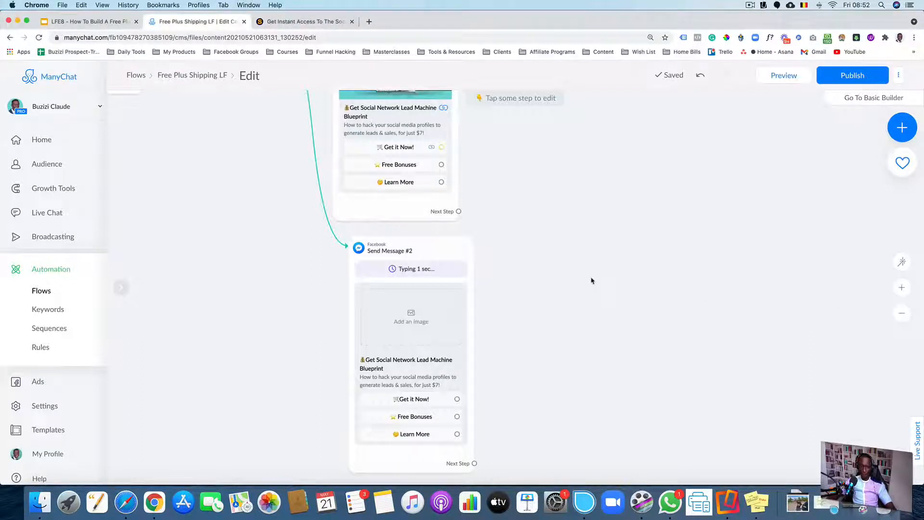
key("super+v")
scroll(625, 231, "down", 5)
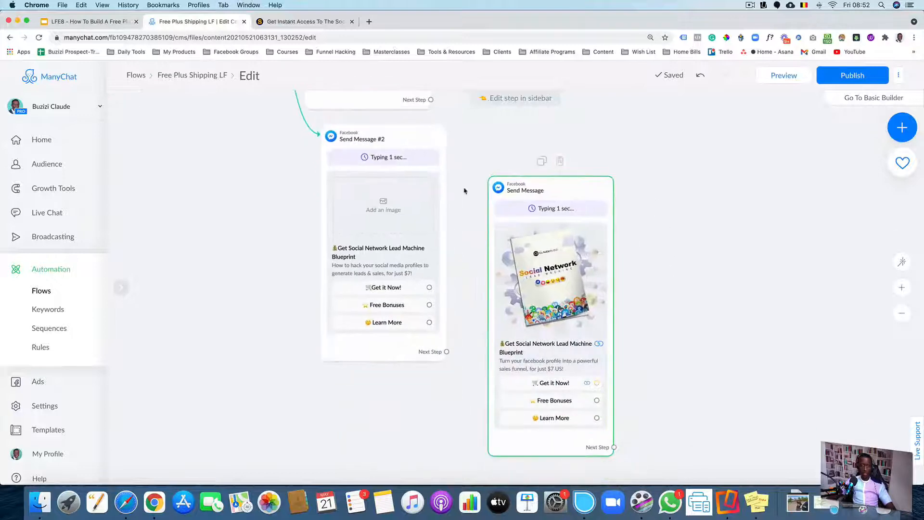
Delete Send Message #2 and confirm the deletion
scroll(467, 231, "up", 3)
left_click(464, 233)
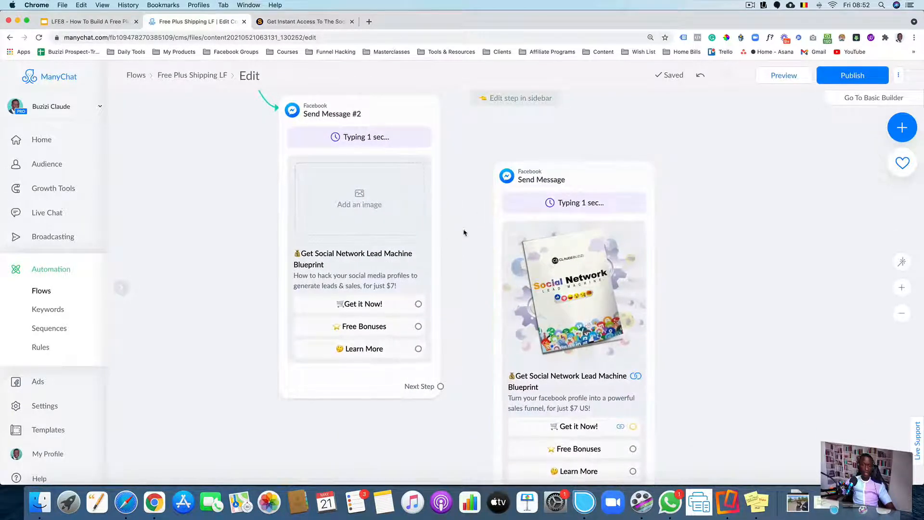
scroll(470, 223, "down", 3)
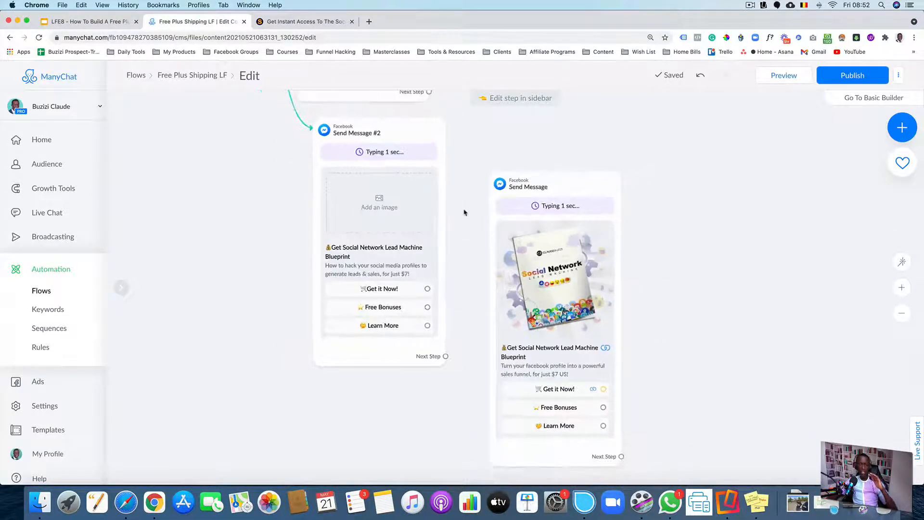
left_click(433, 203)
left_click(388, 103)
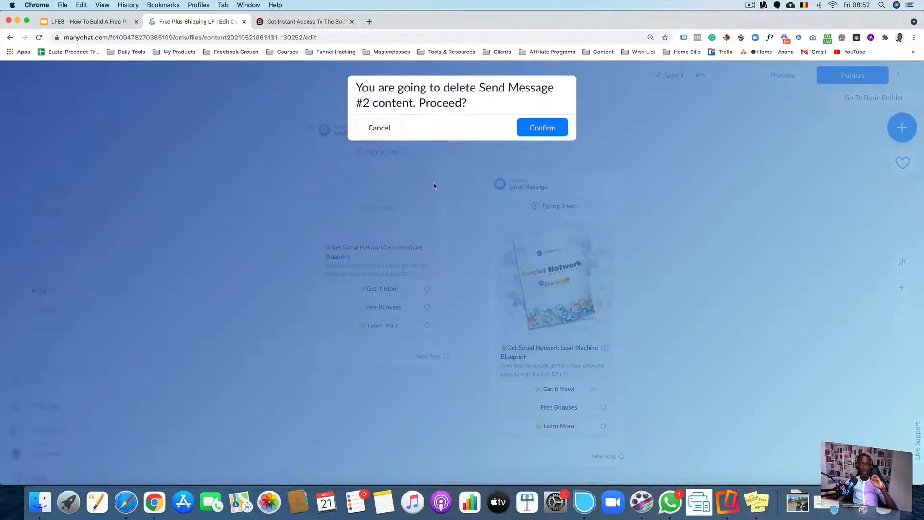
left_click(520, 134)
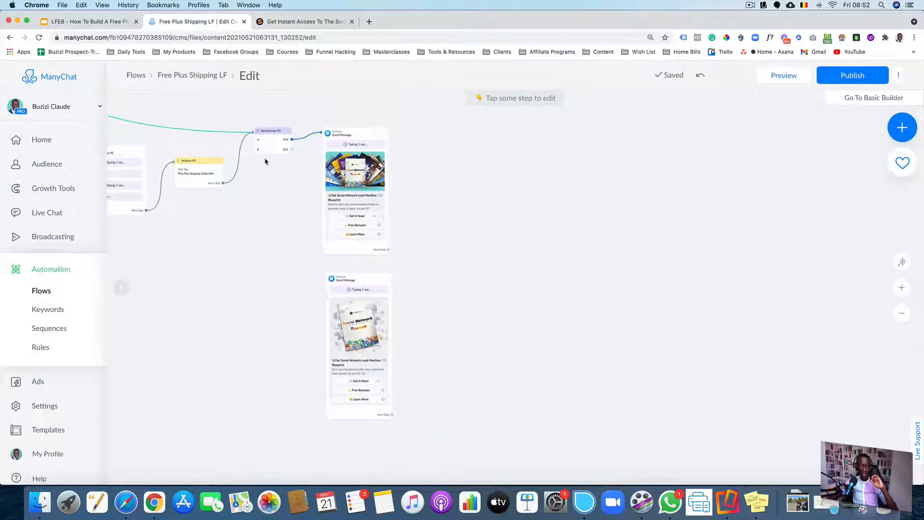
Connect the randomizer's B path to the pasted Send Message
left_click_drag(292, 149, 343, 314)
left_click_drag(512, 314, 432, 268)
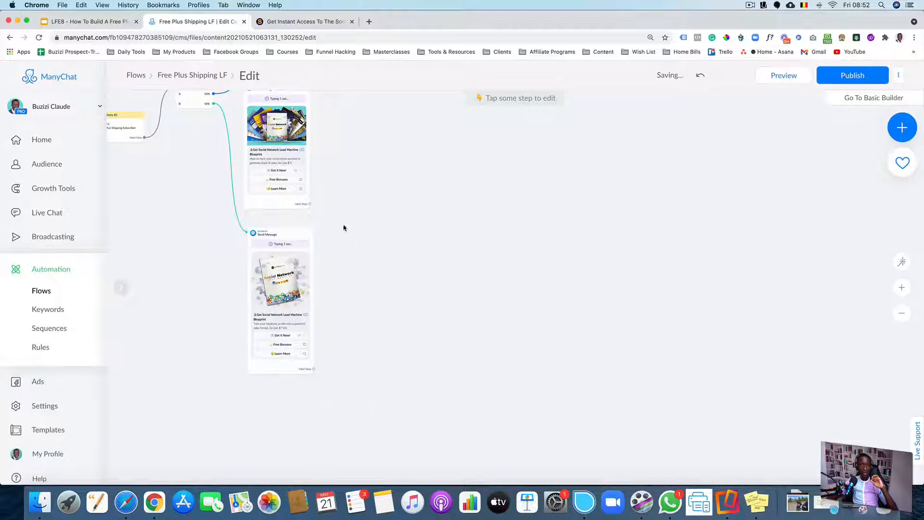
left_click_drag(342, 268, 386, 270)
scroll(386, 241, "up", 10)
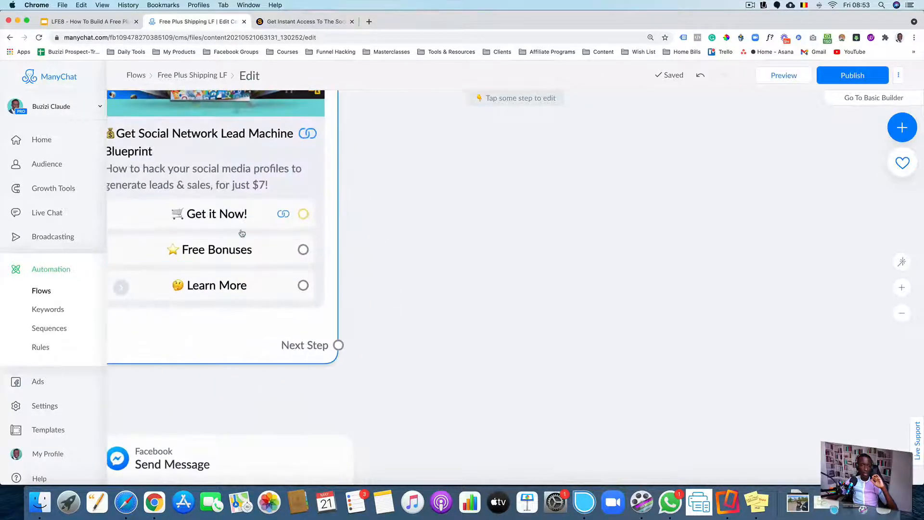
Replace the upper message's "Get it Now!" button action with a new Open website action
left_click(206, 217)
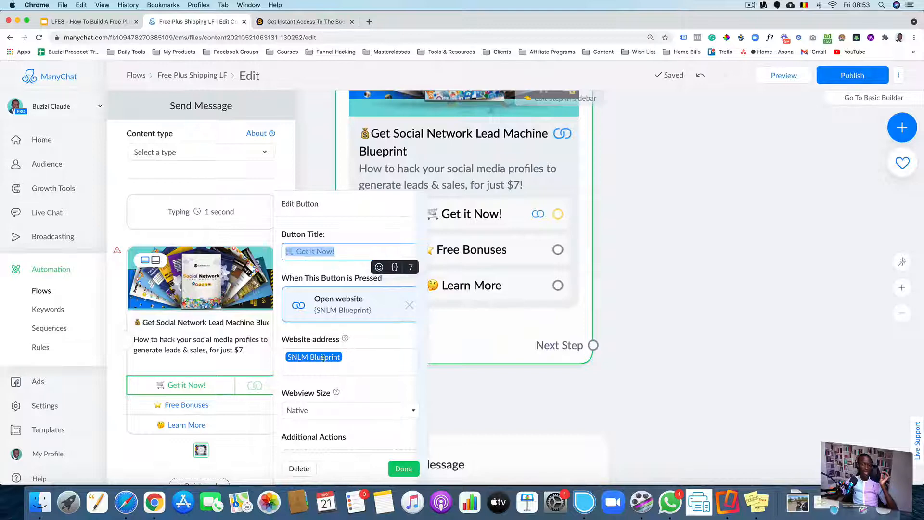
left_click(359, 359)
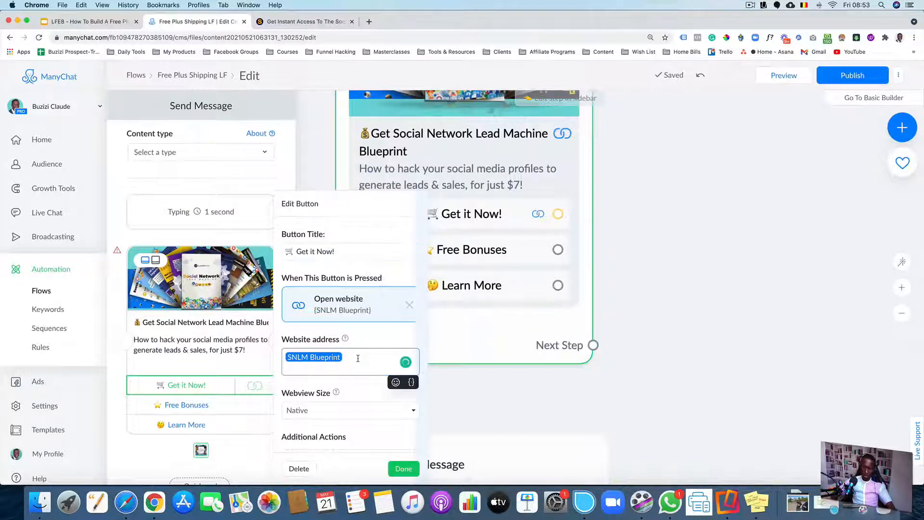
key("BackSpace")
left_click(409, 305)
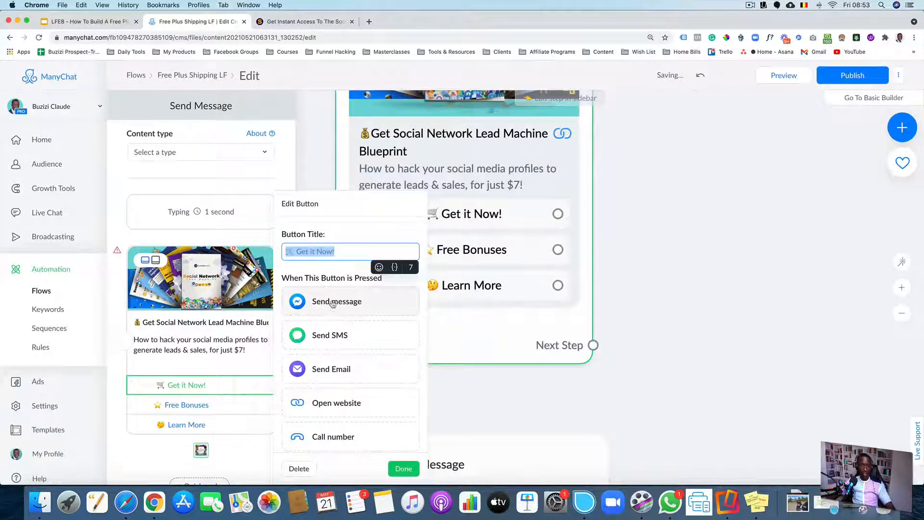
scroll(325, 404, "down", 2)
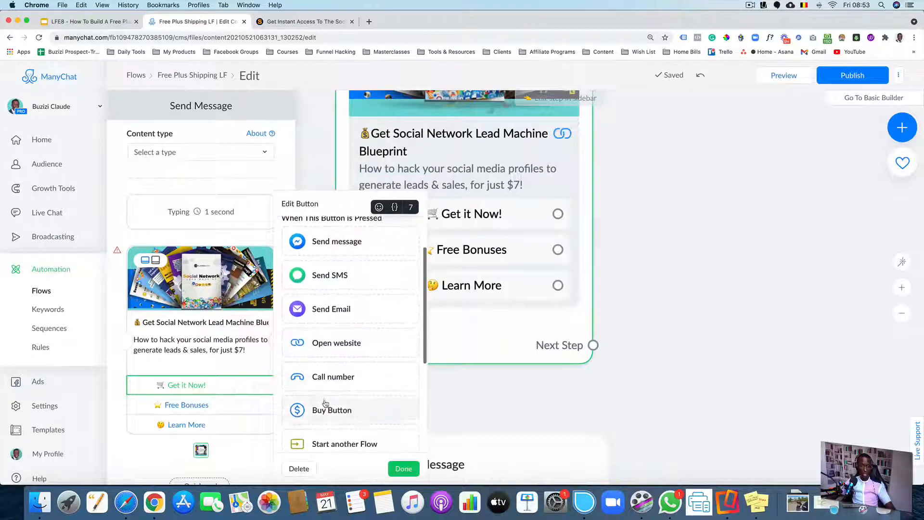
left_click(335, 349)
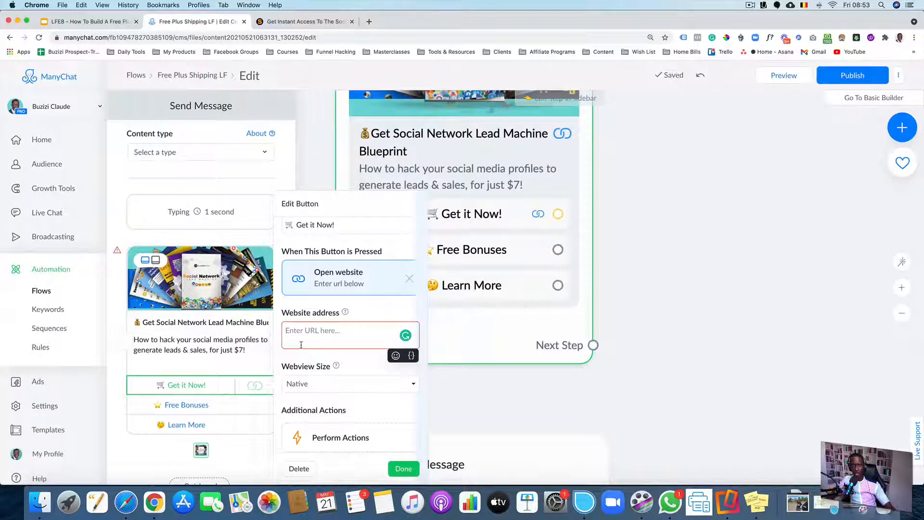
Copy the sales page URL from the offer tab and paste it as the button's website address
left_click(309, 23)
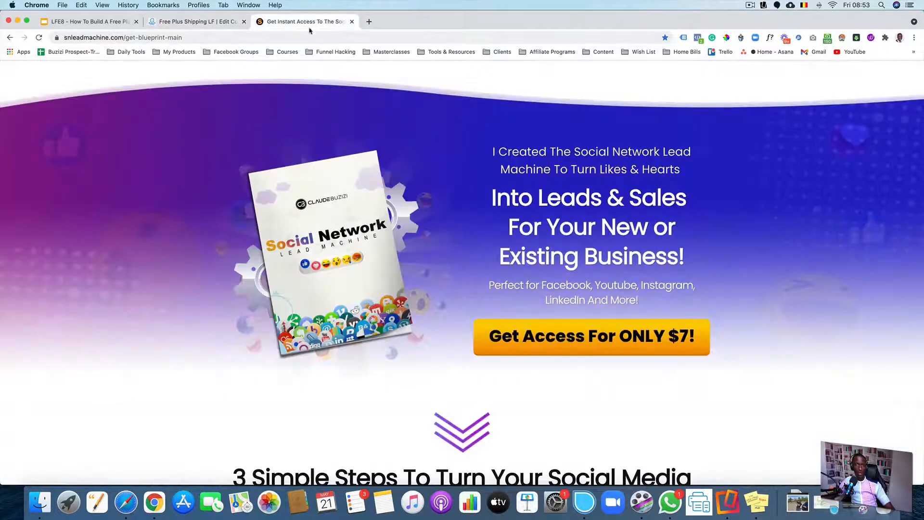
left_click(302, 37)
key("super+c")
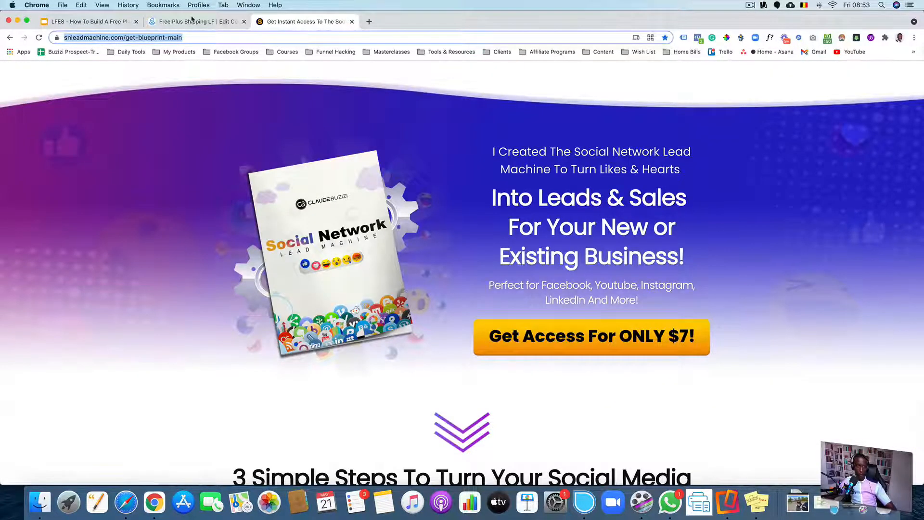
left_click(194, 22)
key("super+v")
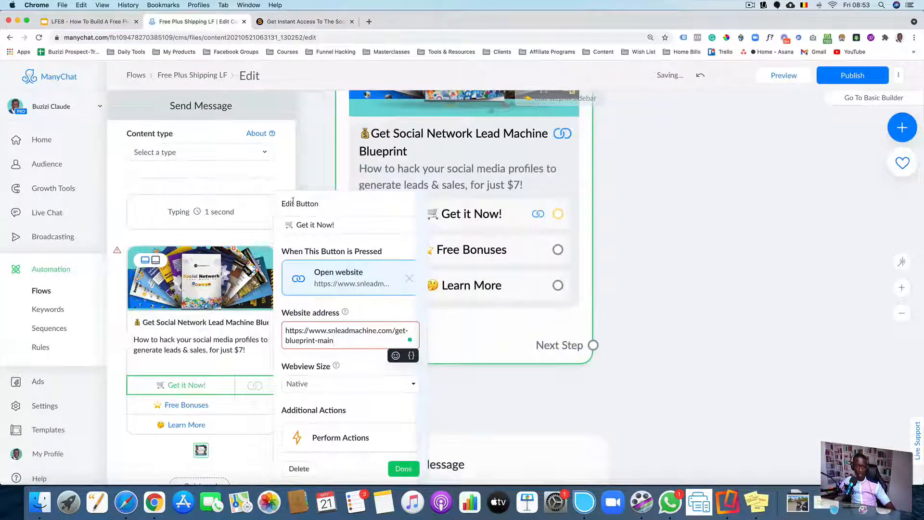
left_click(682, 247)
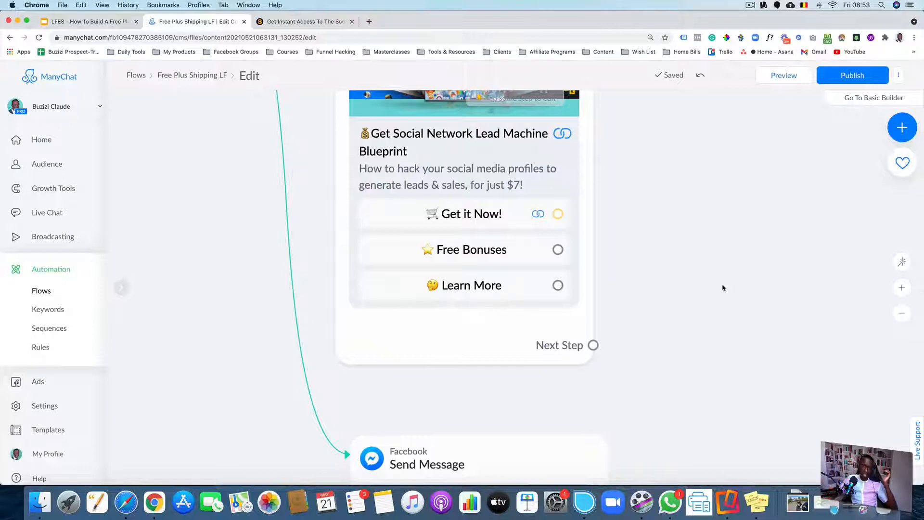
Link the upper message's "Get it Now!" button to a new Actions step
scroll(739, 293, "down", 5)
left_click_drag(827, 290, 549, 285)
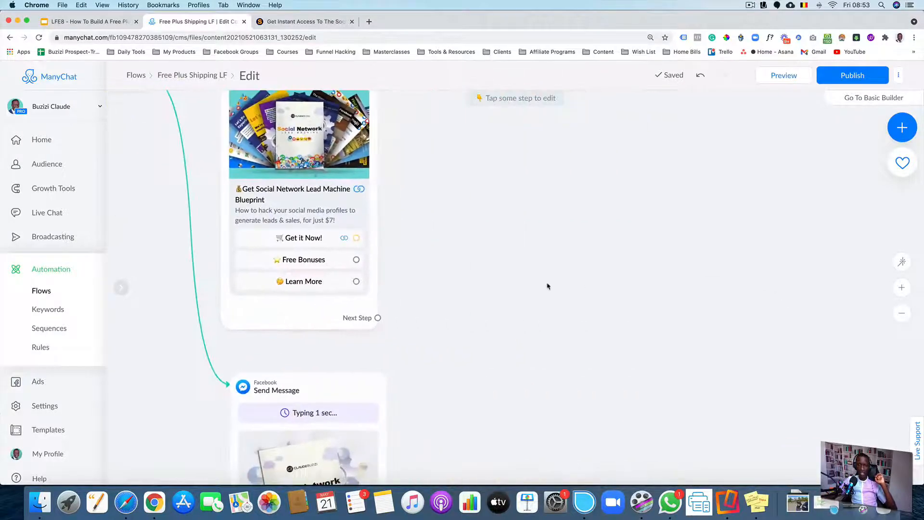
scroll(552, 285, "down", 2)
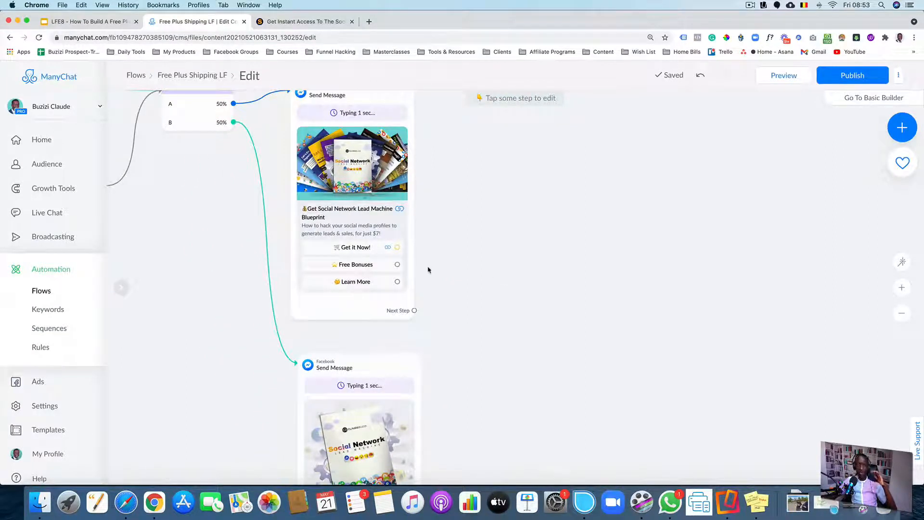
left_click_drag(397, 246, 468, 221)
left_click(474, 224)
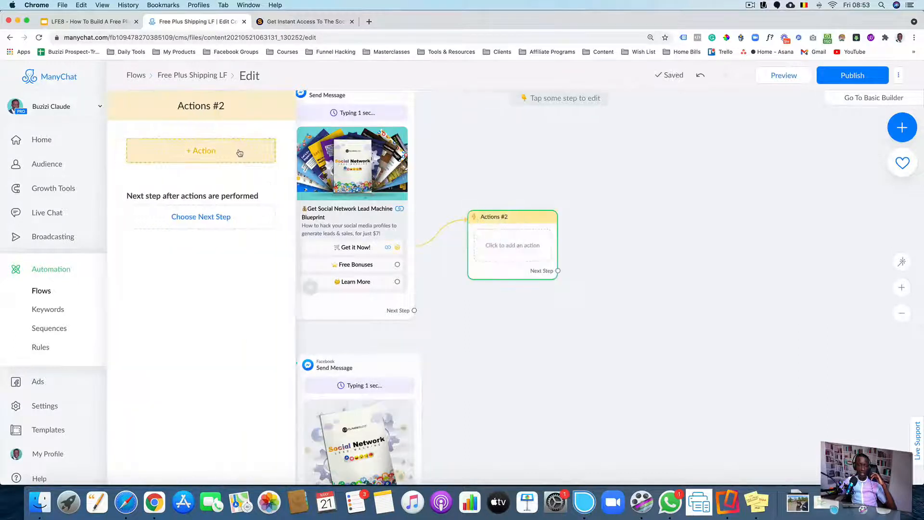
Add a tag action to the new Actions step, creating the tag "C: Clicked Get It Now Button - Free Plus shipping"
left_click(236, 150)
left_click(200, 174)
left_click(180, 168)
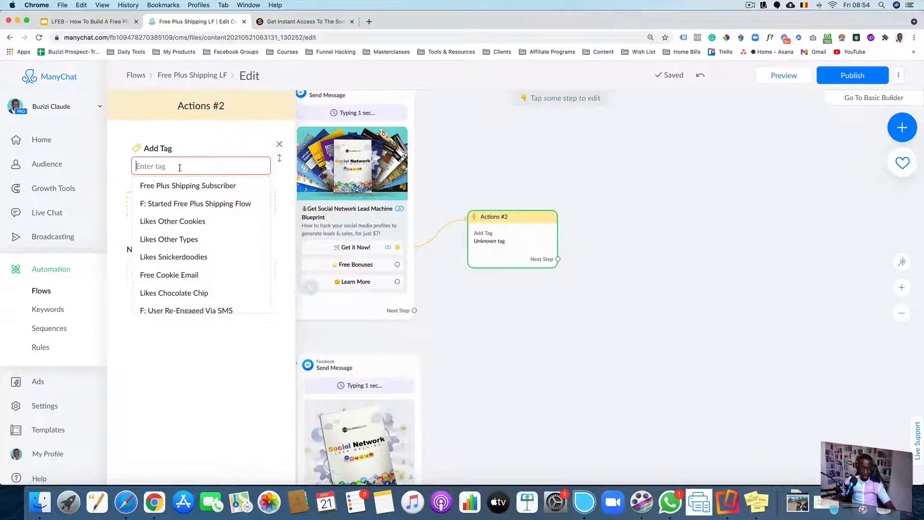
type("C:")
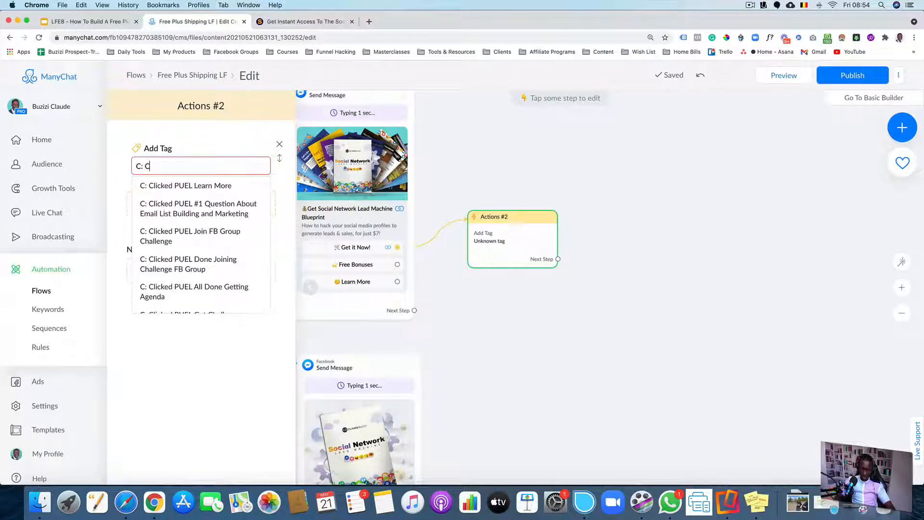
type(" Clicked By")
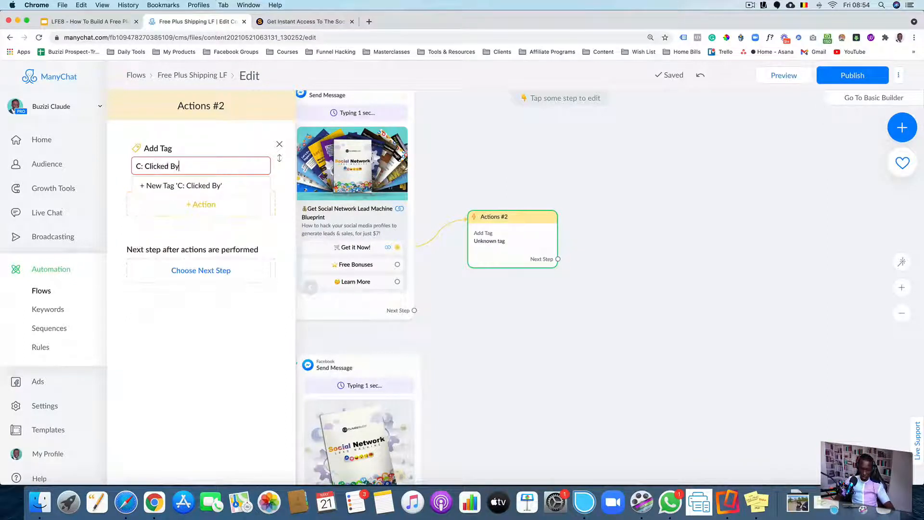
key("BackSpace")
key("BackSpace")
key("BackSpace")
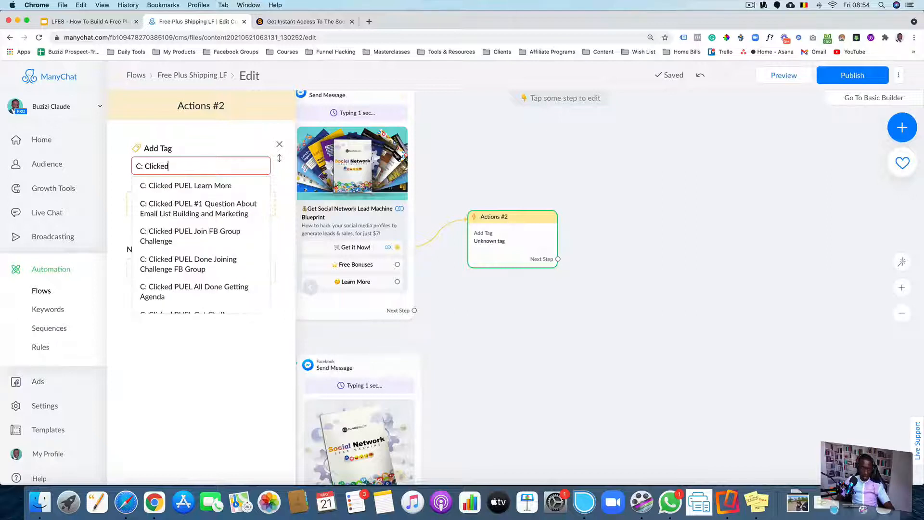
type("Get It N")
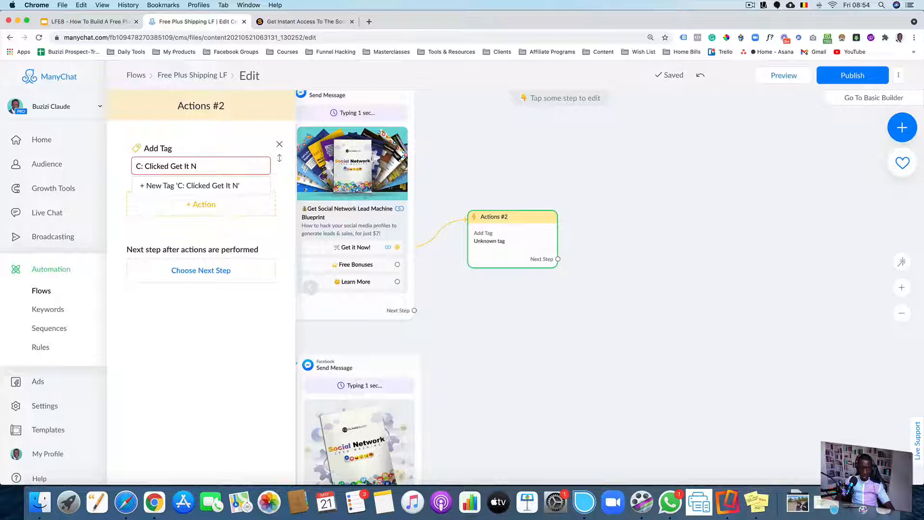
type("ow Butto")
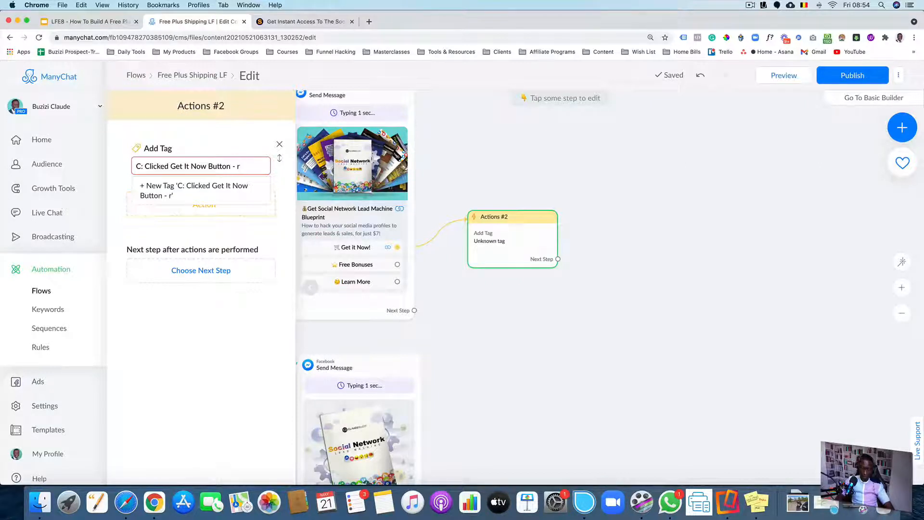
type("n - Free Plu")
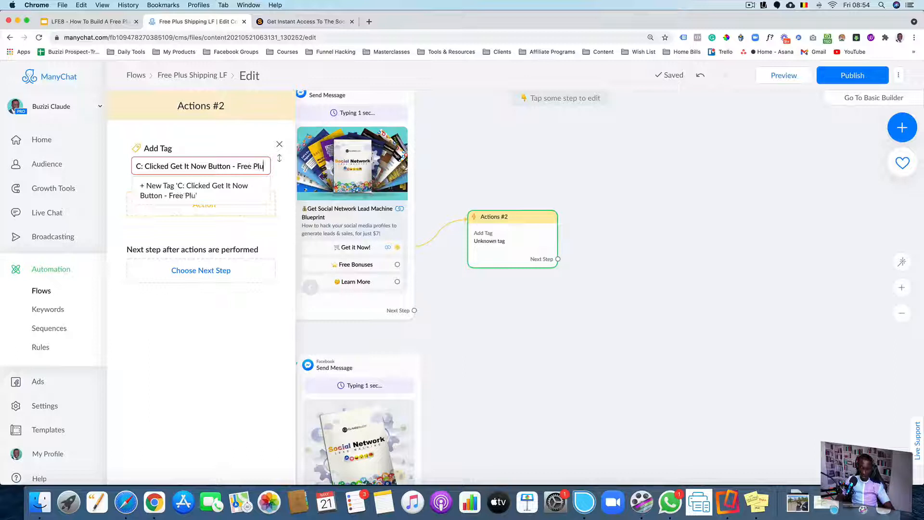
type("s shipping")
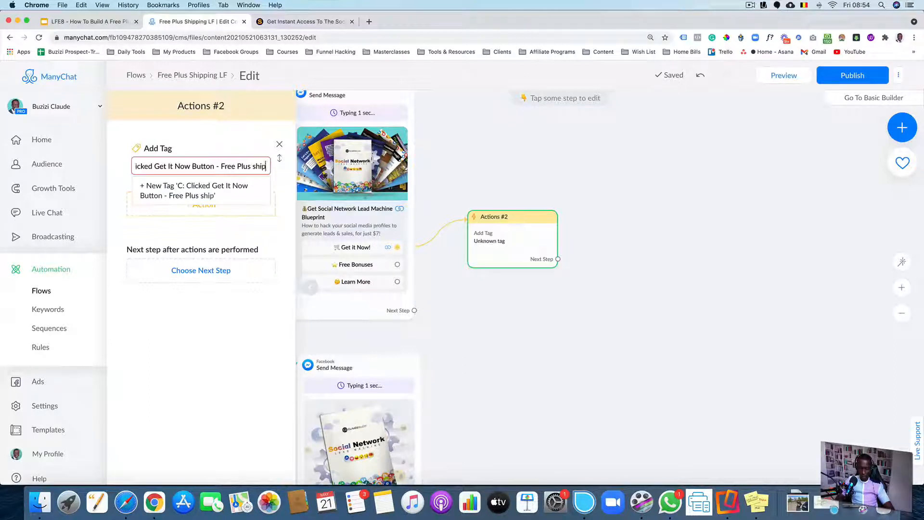
left_click(195, 194)
Duplicate the Get It Now tagging Actions step and arrange both copies on the canvas
left_click(530, 312)
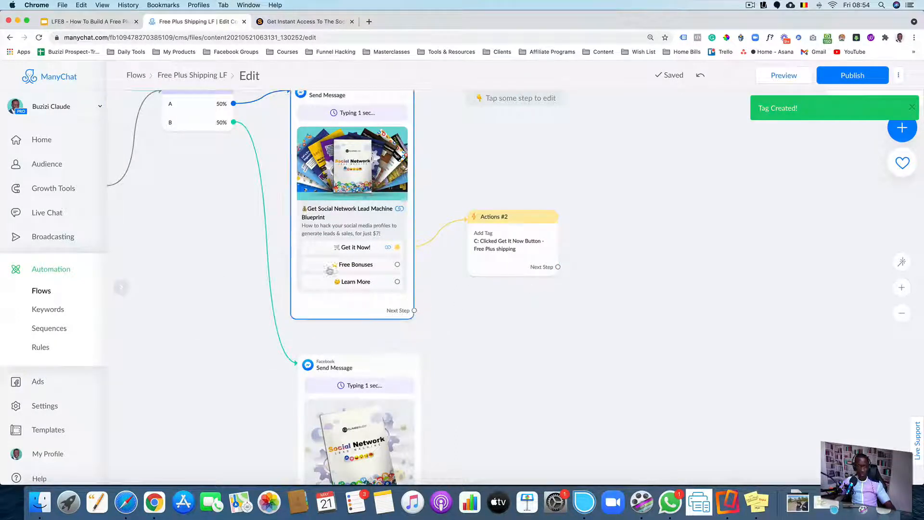
mouse_move(498, 239)
left_click(503, 195)
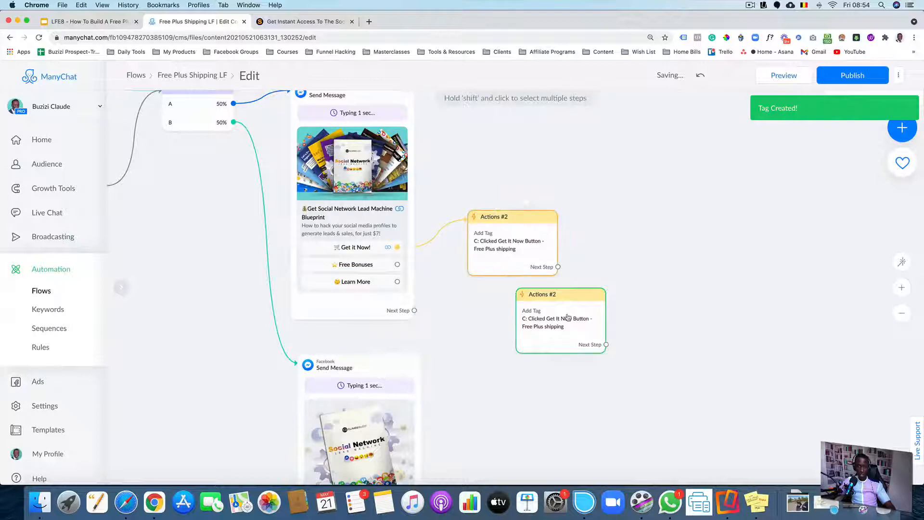
left_click_drag(519, 235, 513, 195)
left_click_drag(563, 321, 509, 292)
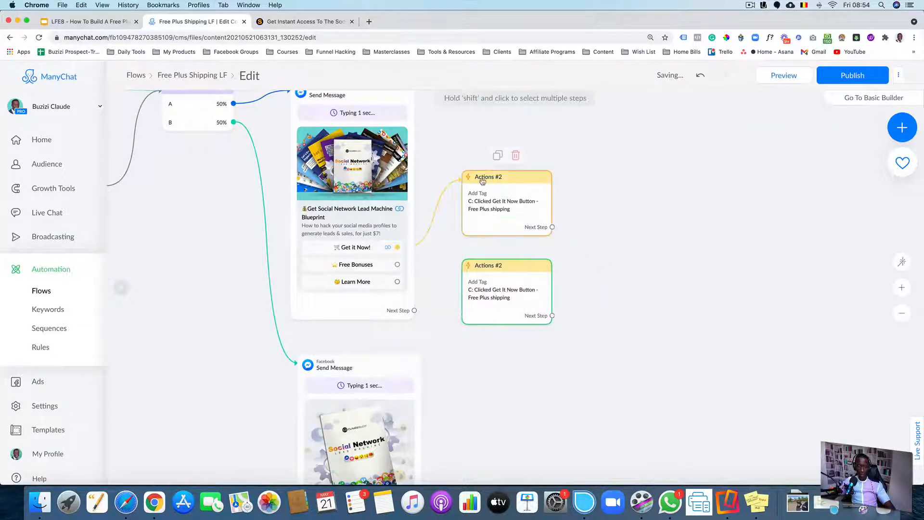
Connect the lower message's "Get it Now!" button to the duplicated tagging Actions step
left_click_drag(600, 302, 568, 188)
left_click_drag(544, 322, 531, 263)
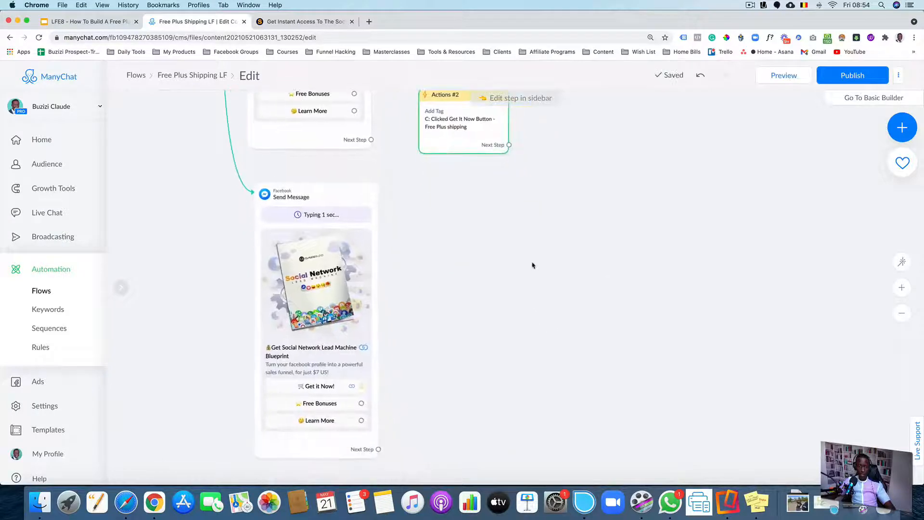
left_click_drag(460, 124, 467, 324)
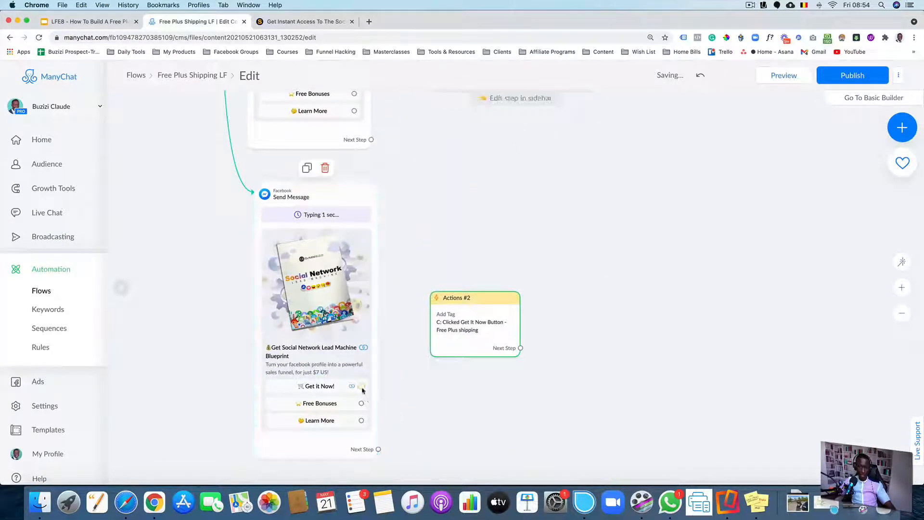
left_click_drag(362, 387, 454, 345)
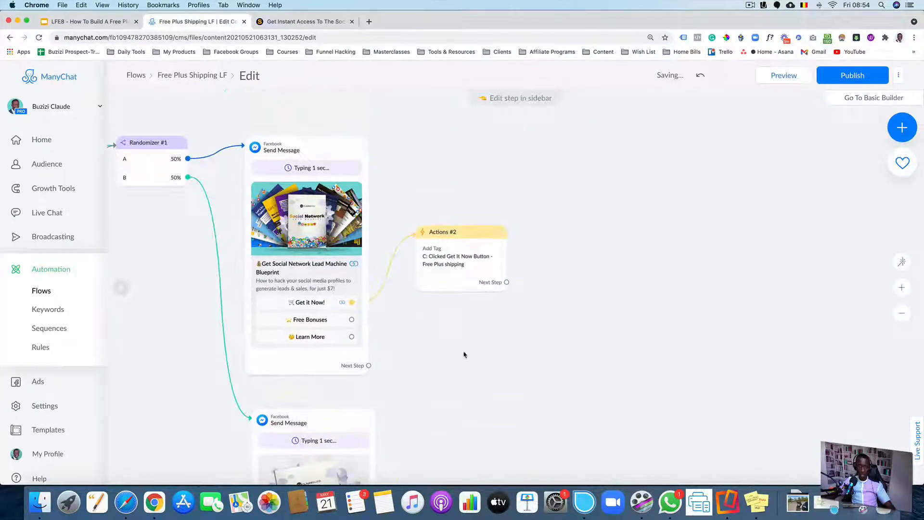
Duplicate the upper tagging Actions step and connect the upper message's "Free Bonuses" button to the copy
mouse_move(454, 247)
scroll(455, 231, "up", 2)
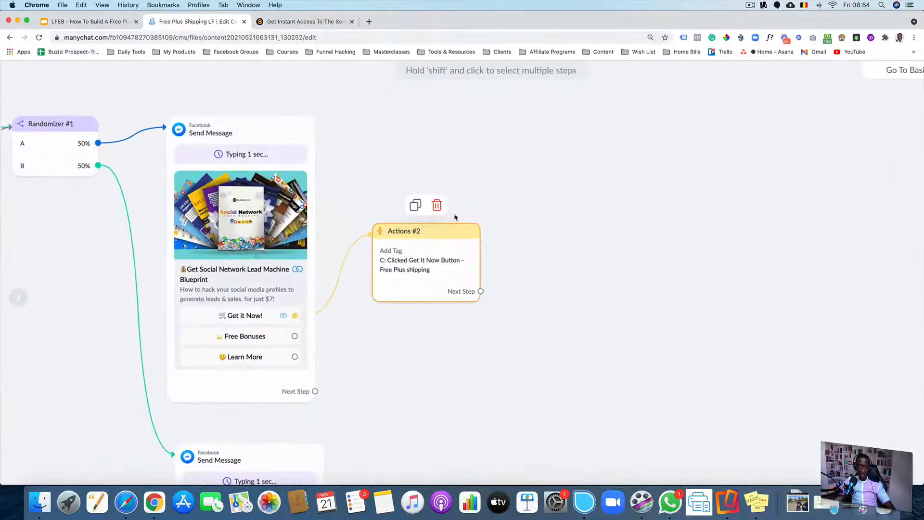
left_click(415, 208)
scroll(495, 262, "down", 2)
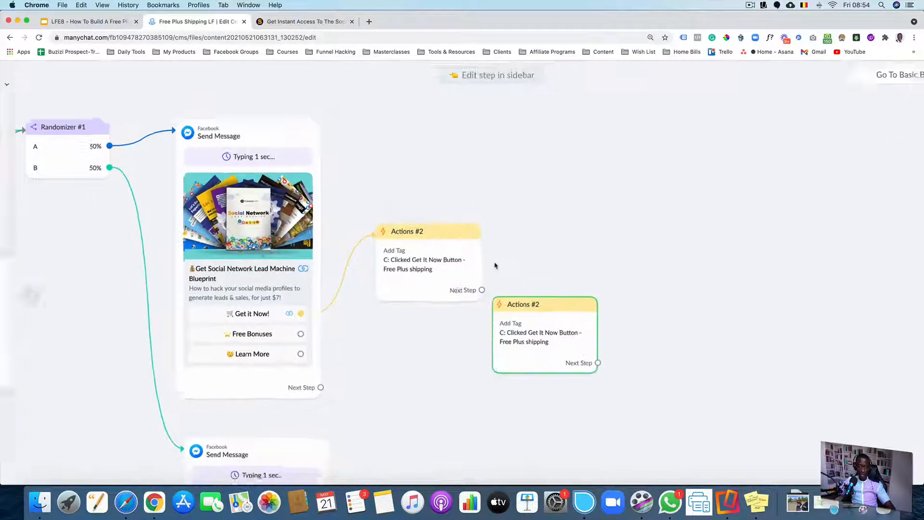
left_click_drag(532, 332, 432, 357)
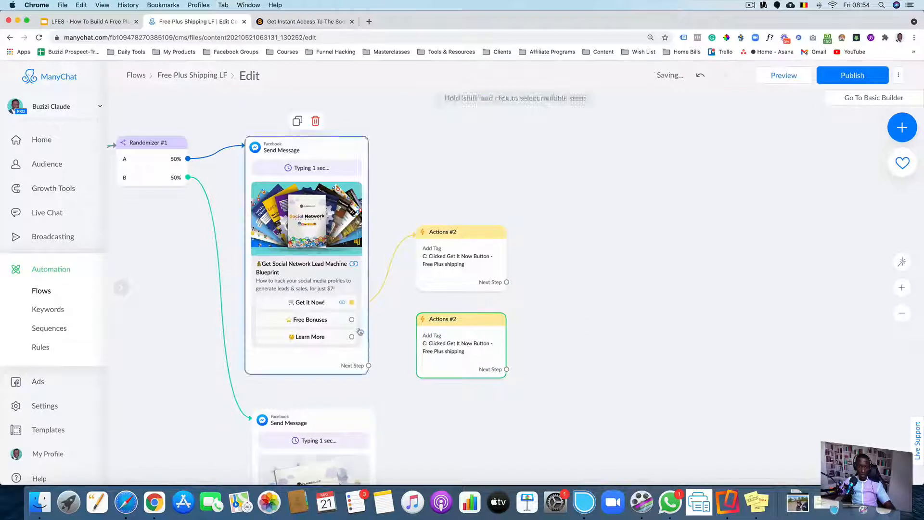
left_click_drag(352, 319, 425, 355)
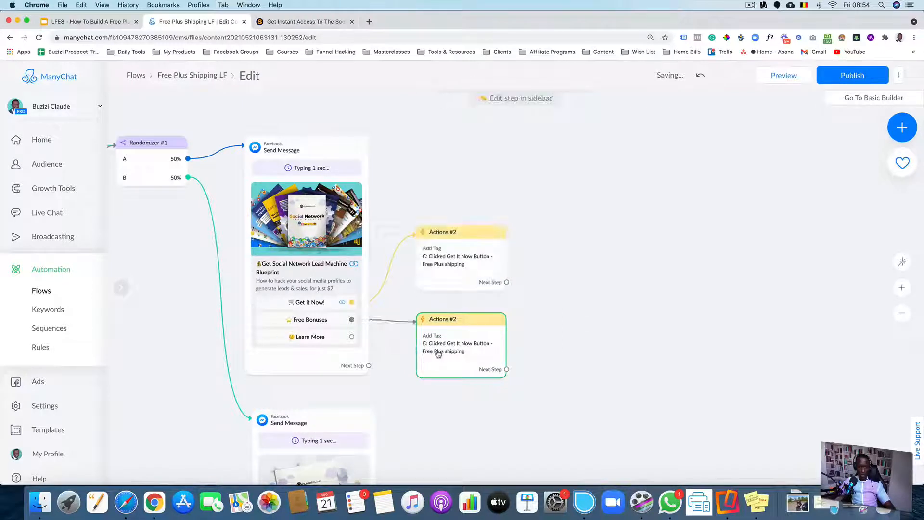
Change the copied action's tag to a new tag "C: Clicked Free Bonuses - Free Plus shipping"
left_click(438, 354)
left_click(268, 169)
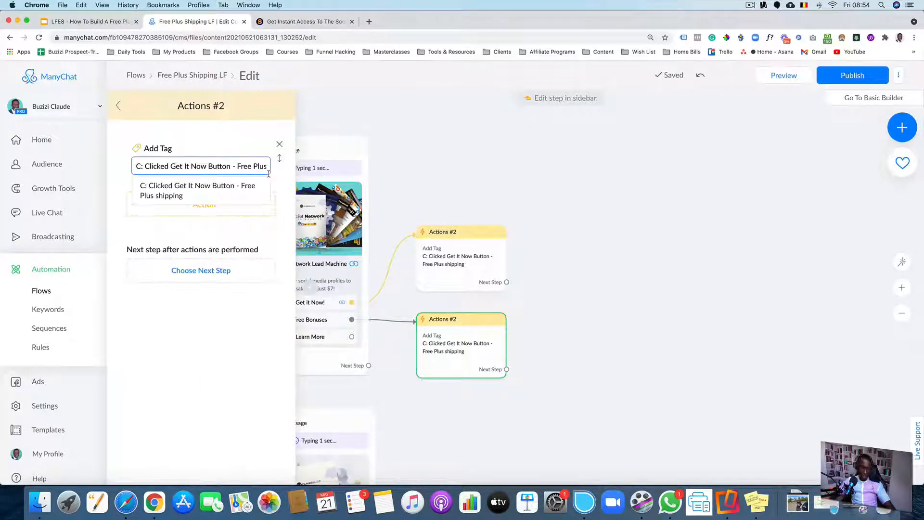
key("Left")
key("Left")
key("Left")
key("Left")
key("Left")
key("Left")
key("Left")
key("Left")
key("Left")
key("Left")
key("Left")
key("Left")
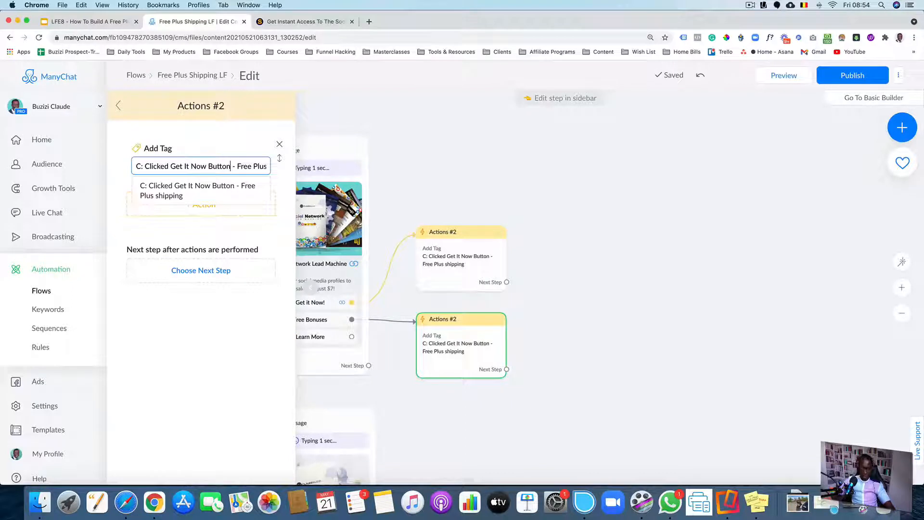
key("BackSpace")
key("BackSpace")
key("BackSpace")
key("BackSpace")
key("BackSpace")
key("BackSpace")
key("BackSpace")
key("BackSpace")
key("BackSpace")
key("BackSpace")
key("BackSpace")
key("BackSpace")
key("BackSpace")
key("BackSpace")
key("BackSpace")
key("BackSpace")
key("BackSpace")
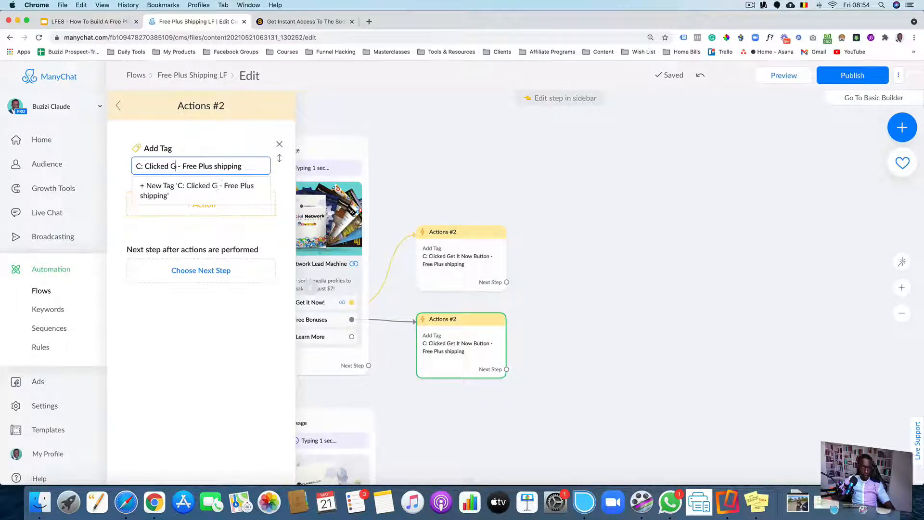
type("Free Bons")
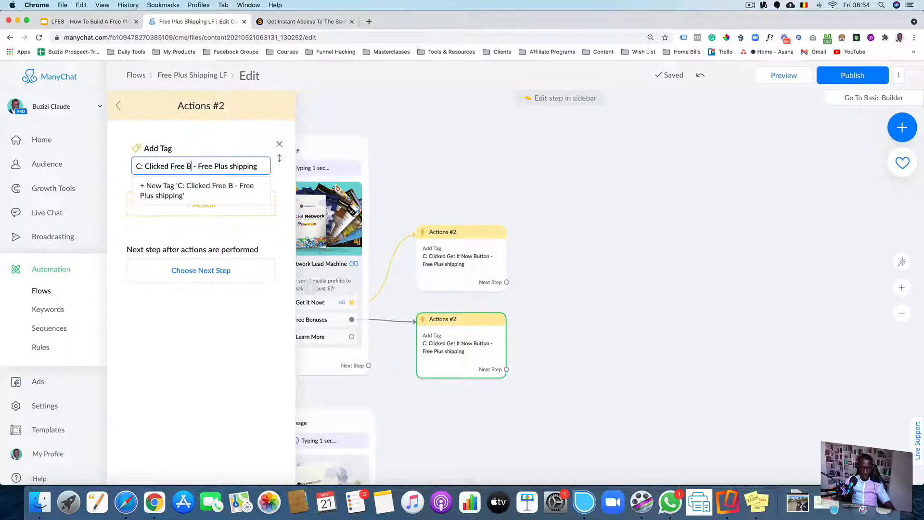
key("BackSpace")
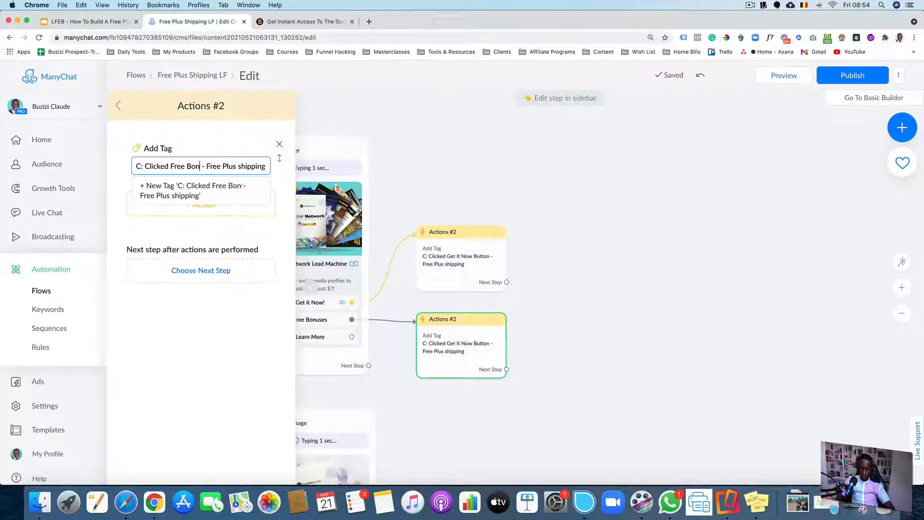
type("uses")
left_click(233, 188)
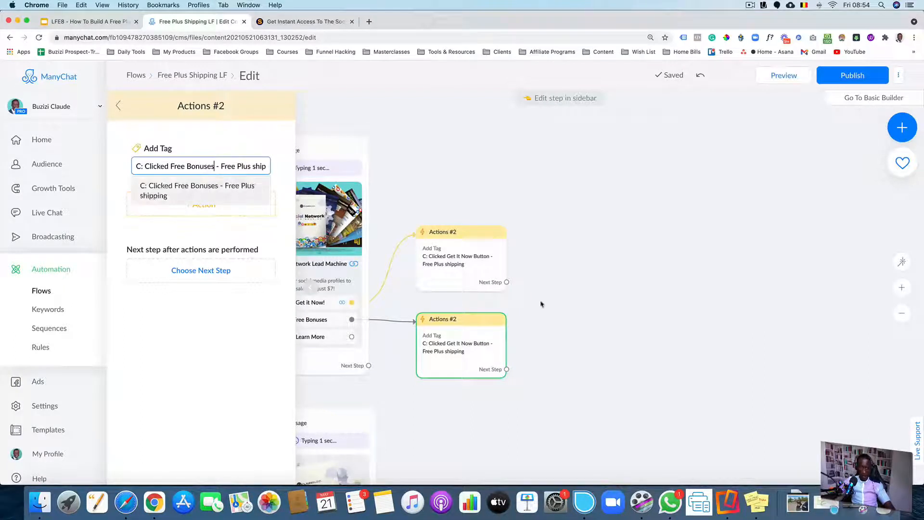
Duplicate the Free Bonuses Actions step and connect the upper message's "Learn More" button to the copy
left_click(599, 316)
left_click_drag(599, 327, 590, 263)
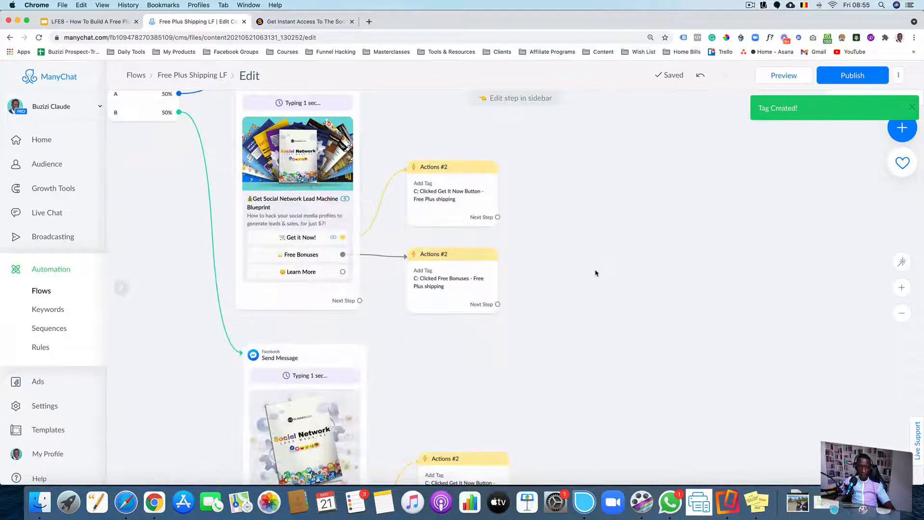
left_click(440, 233)
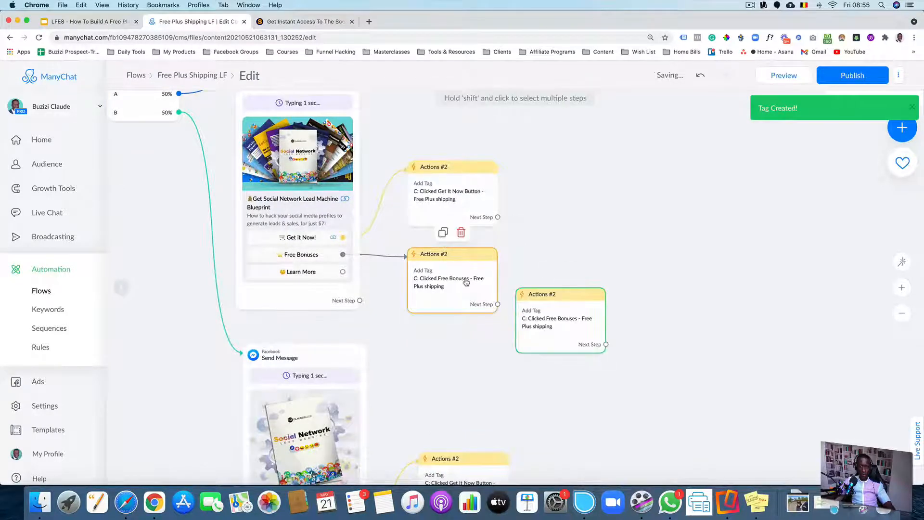
left_click_drag(478, 312, 478, 294)
left_click_drag(553, 327, 449, 342)
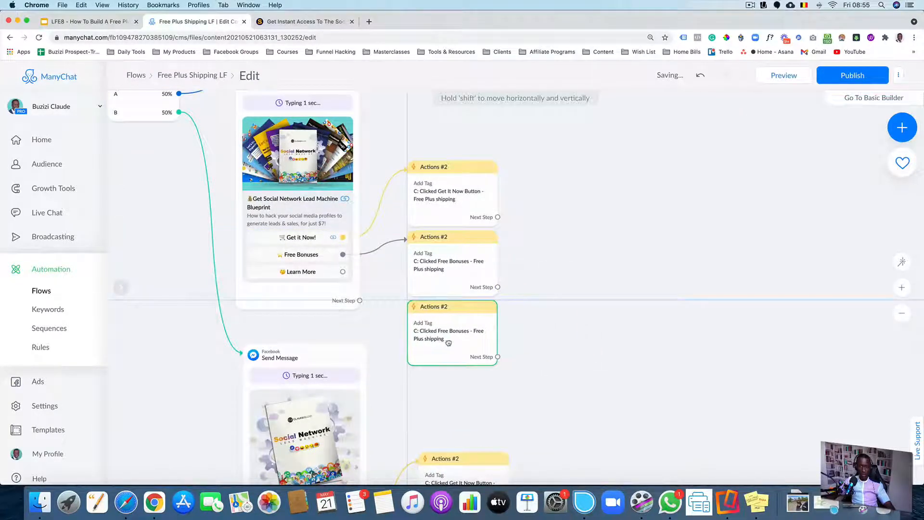
left_click(342, 272)
left_click(417, 326)
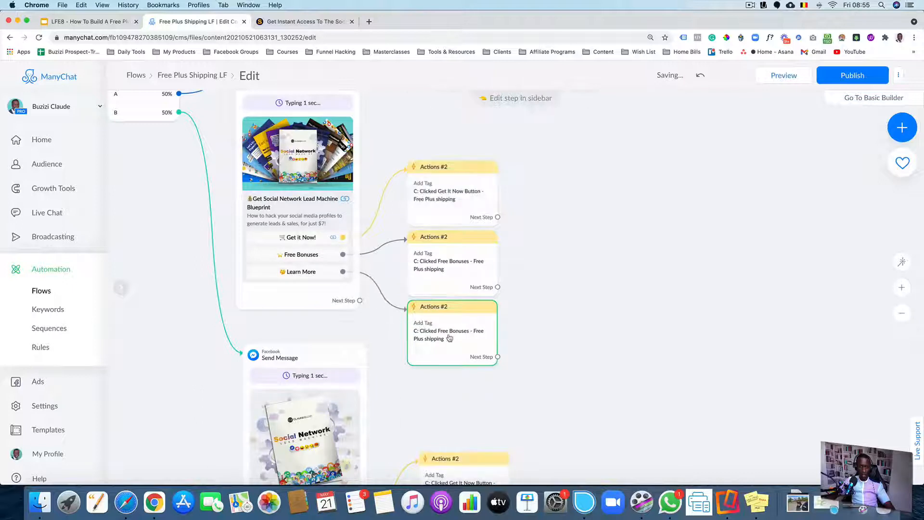
Change the copied action's tag to a new tag "C: Clicked Learn More - Free Plus shipping"
left_click(213, 167)
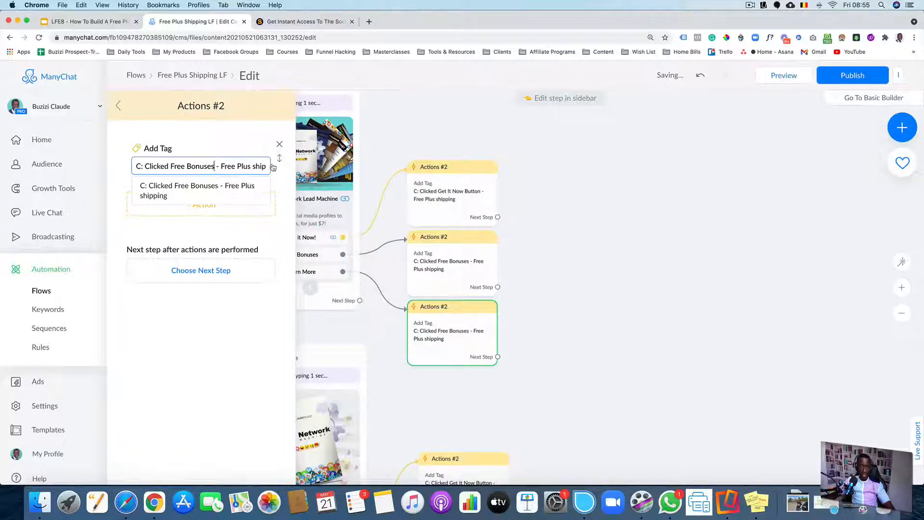
key("BackSpace")
key("BackSpace")
key("BackSpace")
key("BackSpace")
key("BackSpace")
key("BackSpace")
key("BackSpace")
key("BackSpace")
key("BackSpace")
key("BackSpace")
key("BackSpace")
key("BackSpace")
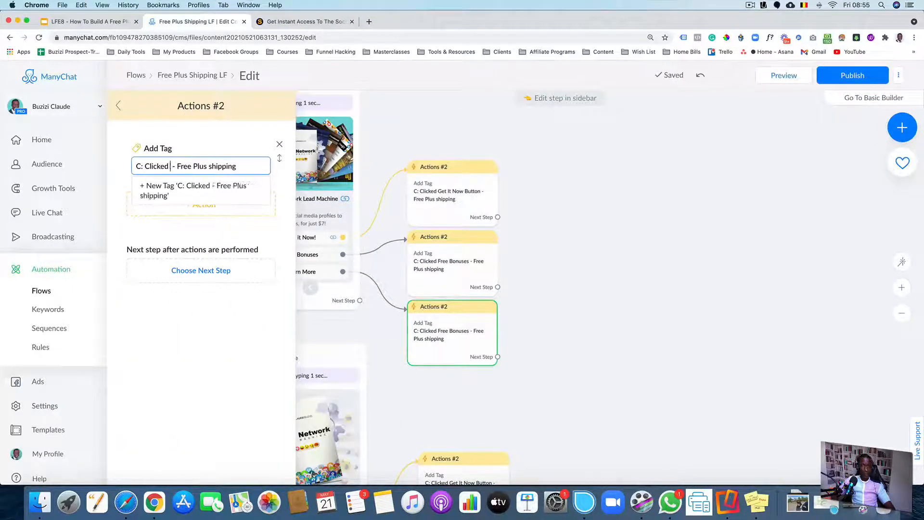
type("Lean")
key("BackSpace")
type("r")
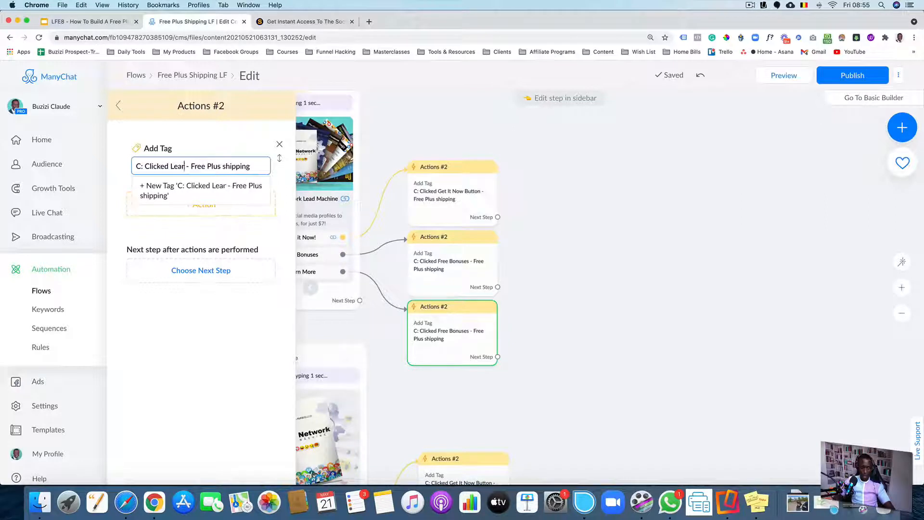
type("n More")
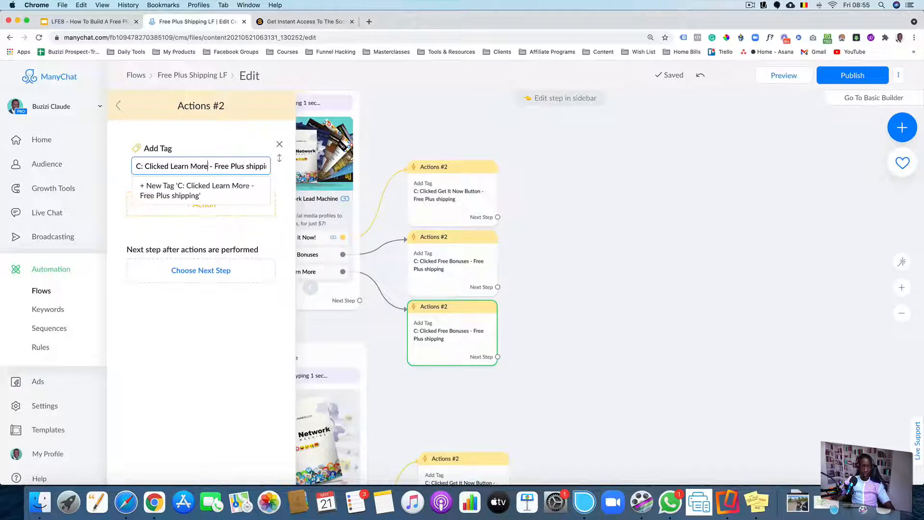
left_click(236, 190)
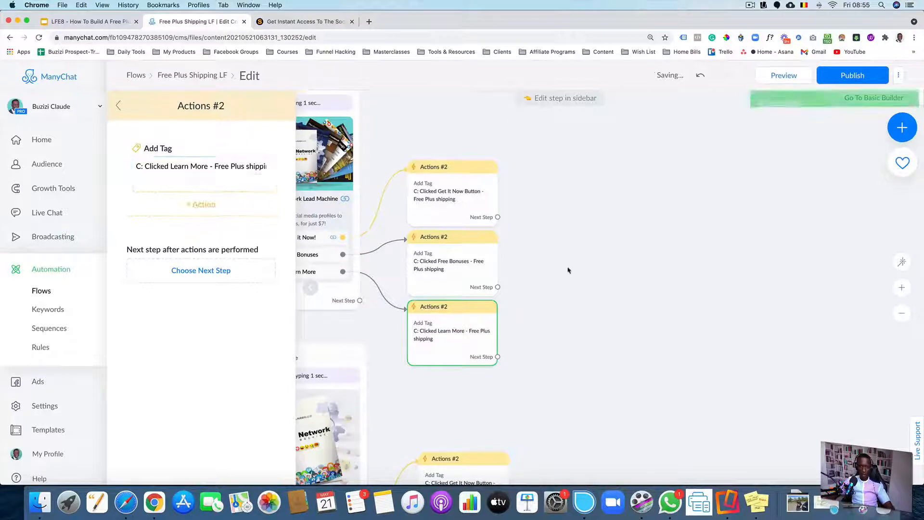
Duplicate the upper Free Bonuses Actions step and connect the lower message's "Free Bonuses" button to the copy
left_click_drag(567, 268, 532, 229)
scroll(552, 219, "down", 3)
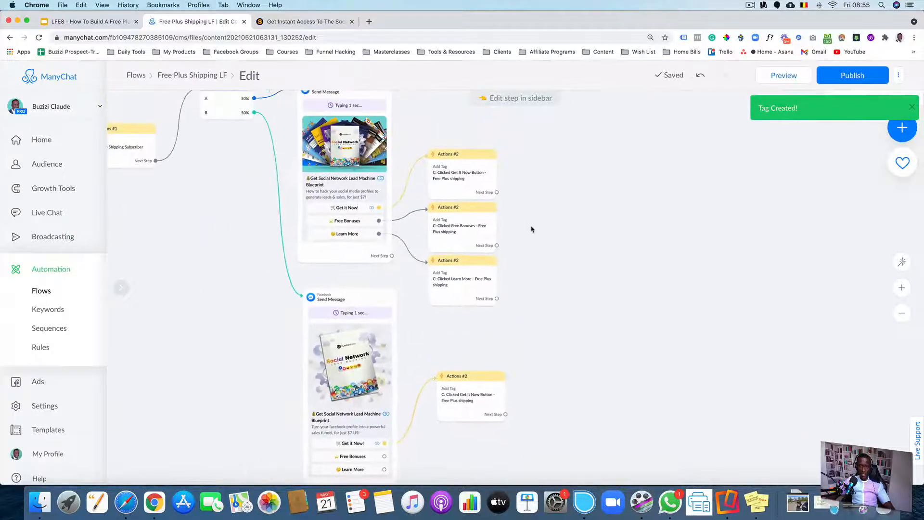
left_click_drag(593, 247, 588, 229)
left_click(476, 206)
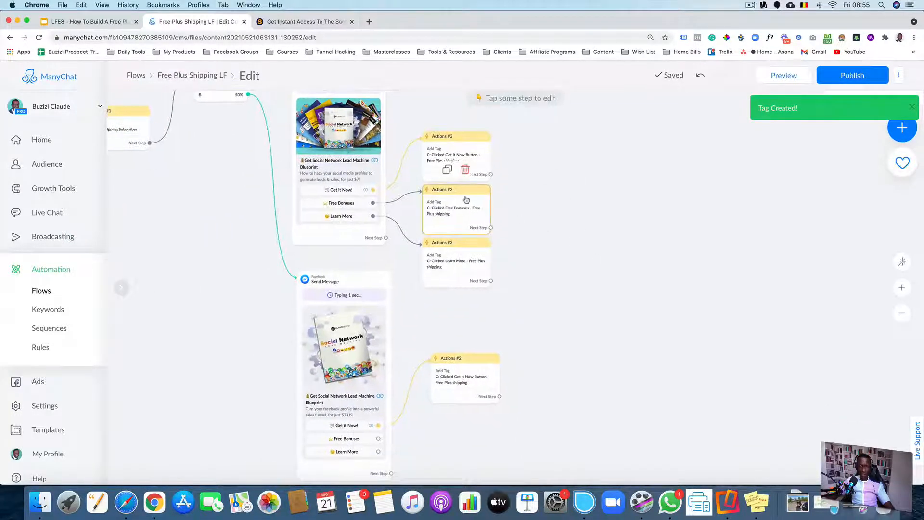
left_click(446, 172)
left_click_drag(591, 298, 465, 381)
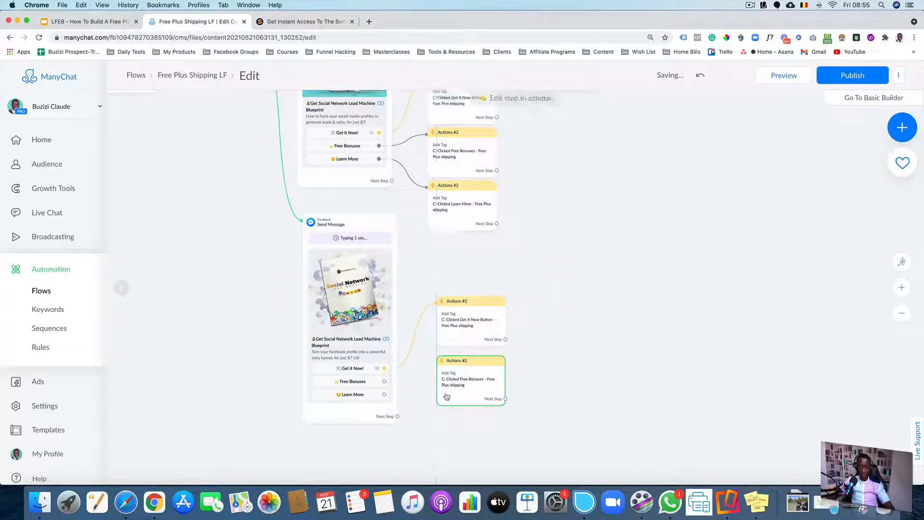
left_click_drag(388, 385, 450, 387)
Duplicate the upper Learn More Actions step and connect the lower message's "Learn More" button to the copy
mouse_move(457, 186)
left_click(453, 167)
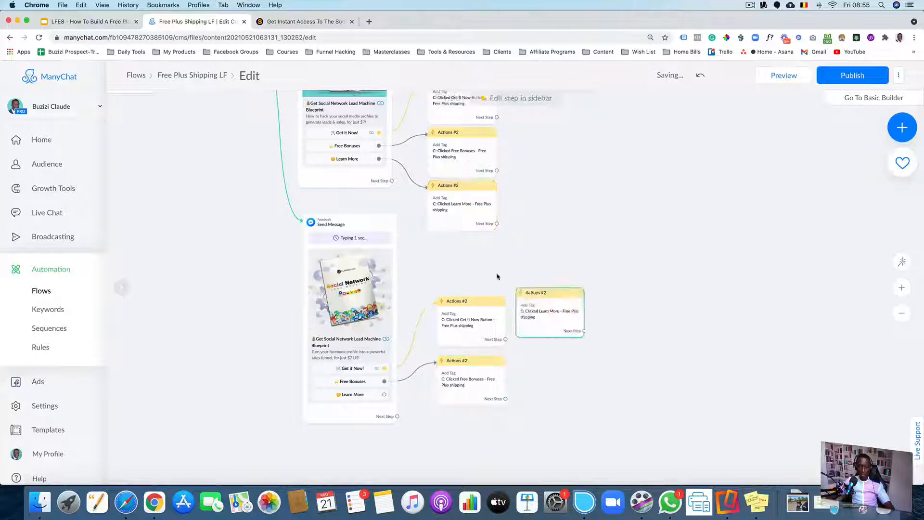
left_click_drag(551, 321, 484, 429)
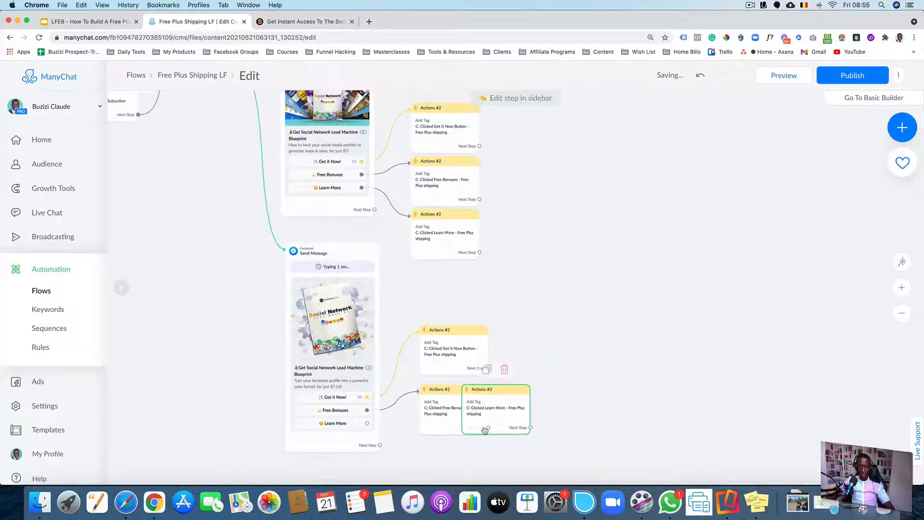
scroll(609, 371, "down", 3)
scroll(530, 336, "up", 5)
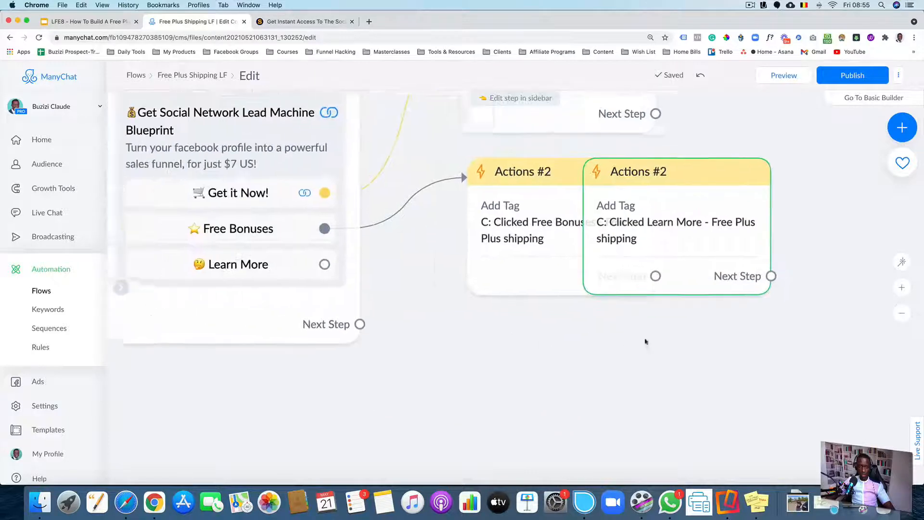
left_click_drag(706, 227, 592, 382)
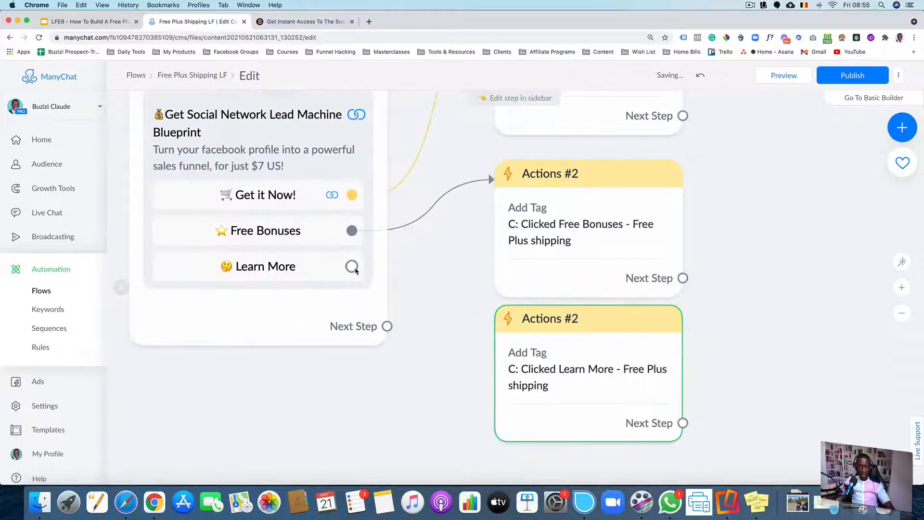
left_click_drag(351, 266, 561, 422)
Add a new Facebook message as the next step of the upper Get It Now Actions step
left_click_drag(745, 373, 515, 401)
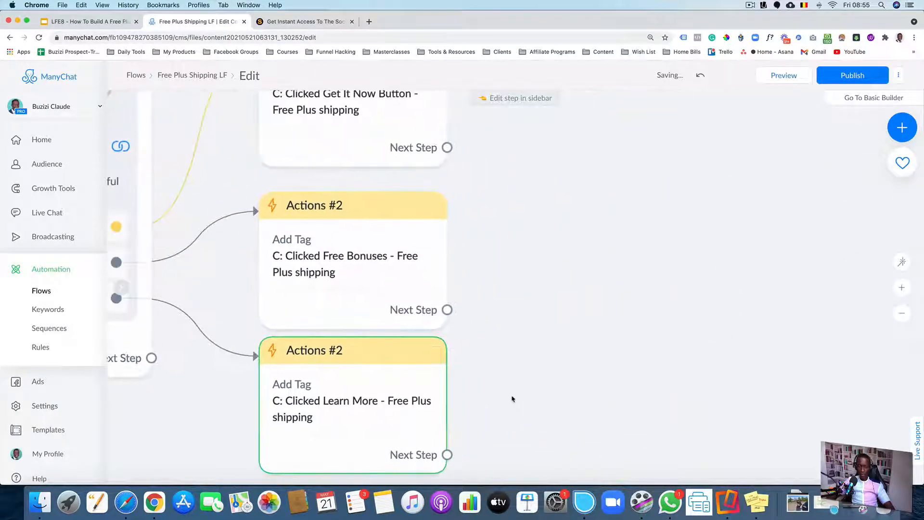
scroll(515, 399, "down", 5)
scroll(582, 291, "down", 2)
left_click_drag(582, 291, 491, 377)
scroll(493, 369, "down", 4)
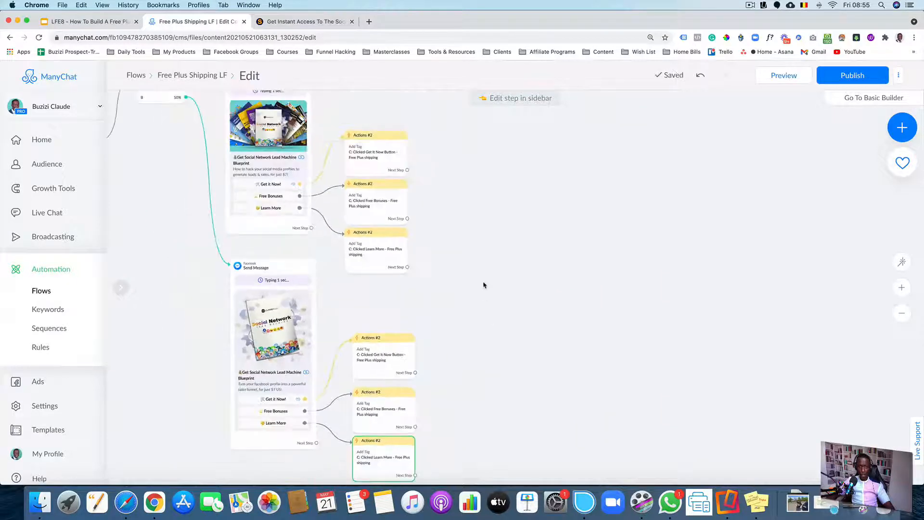
left_click_drag(482, 285, 453, 336)
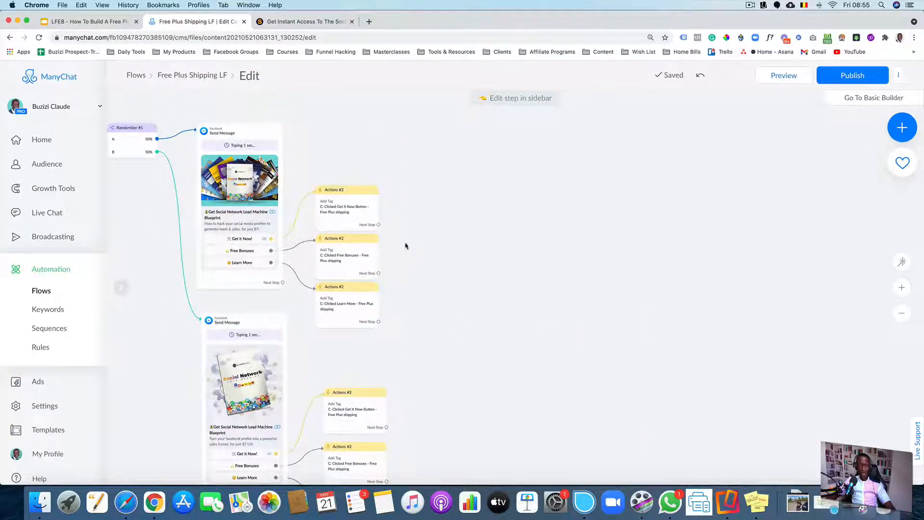
left_click(250, 161)
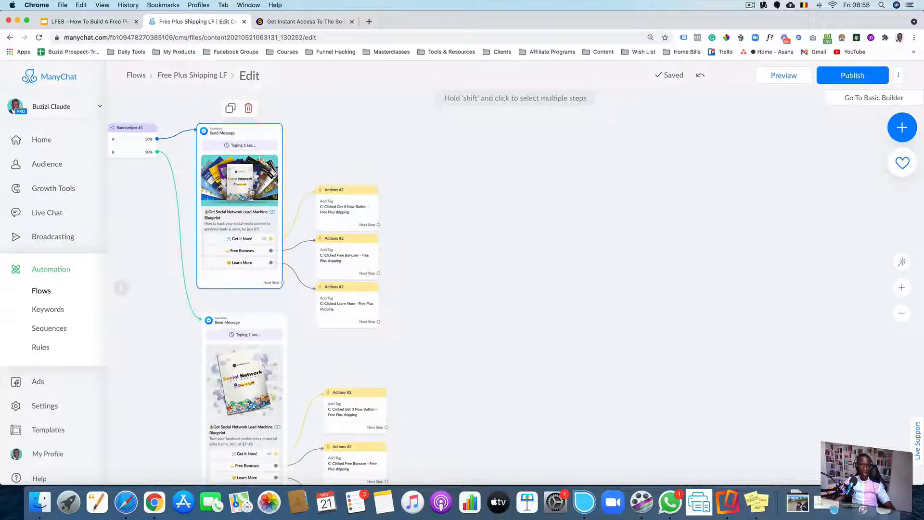
left_click(331, 219)
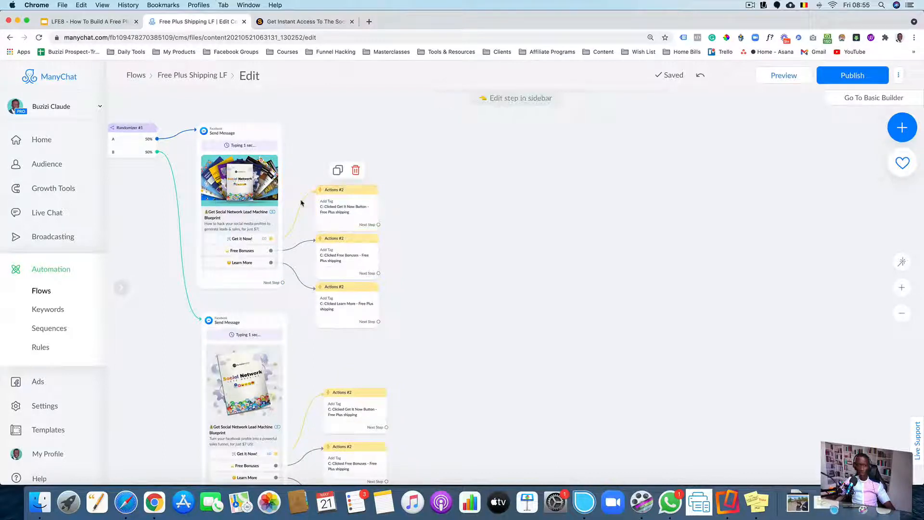
left_click(238, 183)
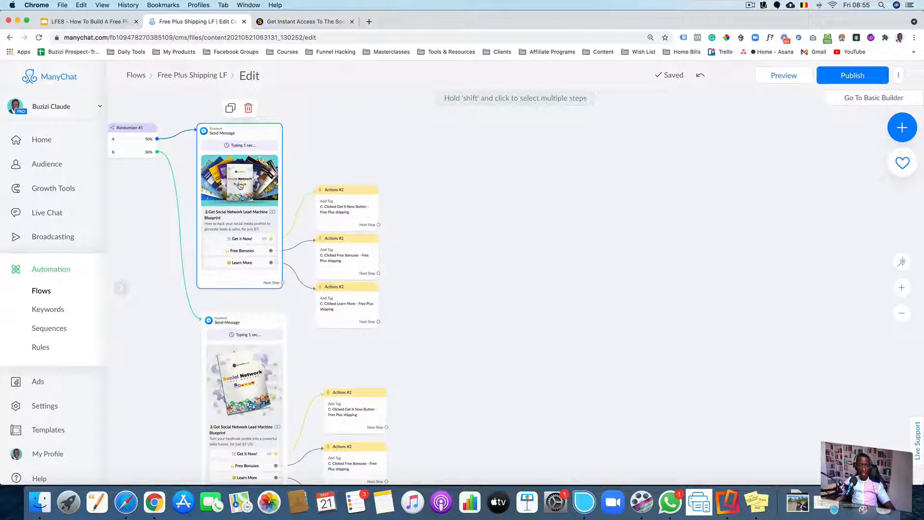
left_click(355, 233)
left_click_drag(378, 224, 435, 157)
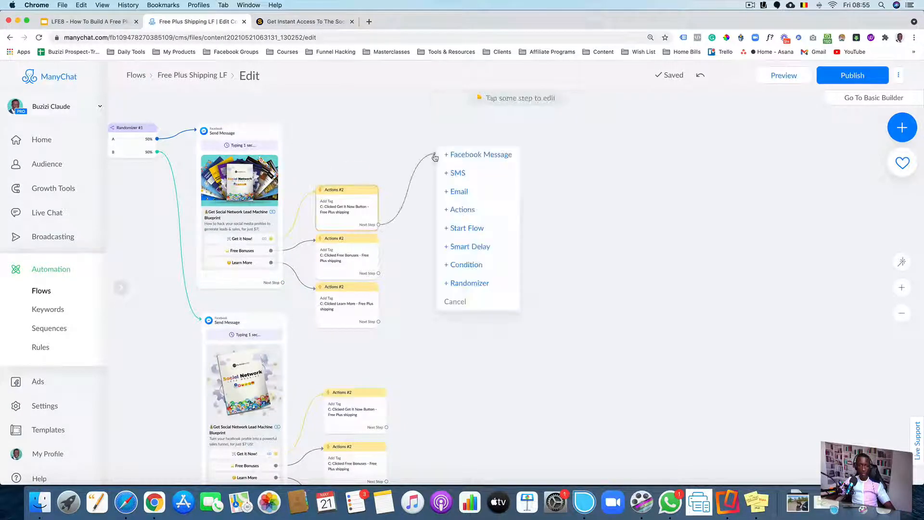
left_click(465, 155)
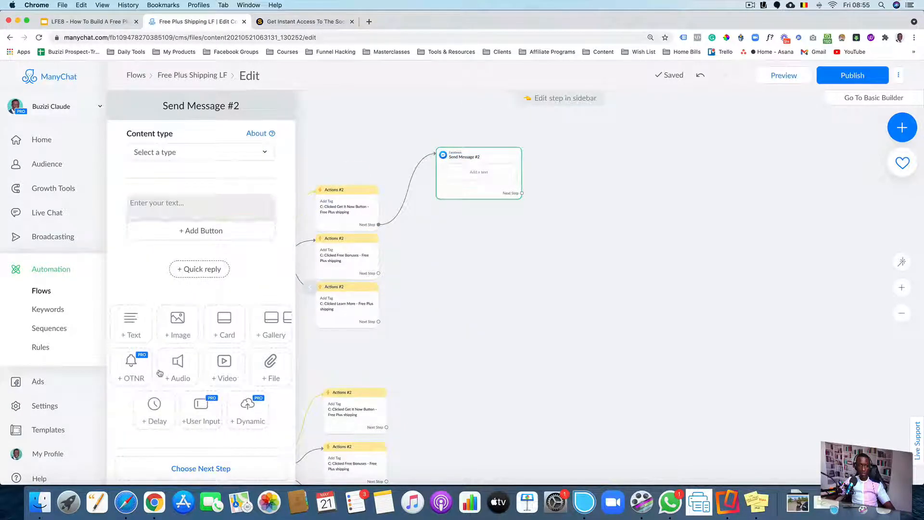
Add a typing delay at the top of the new message and set it to 1 second
left_click(154, 405)
left_click_drag(279, 273, 231, 208)
left_click(231, 209)
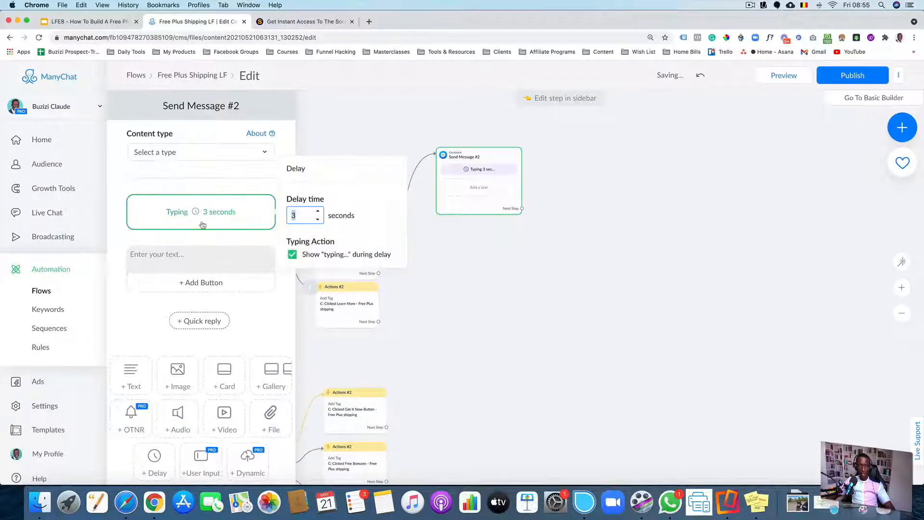
left_click(318, 220)
left_click(218, 255)
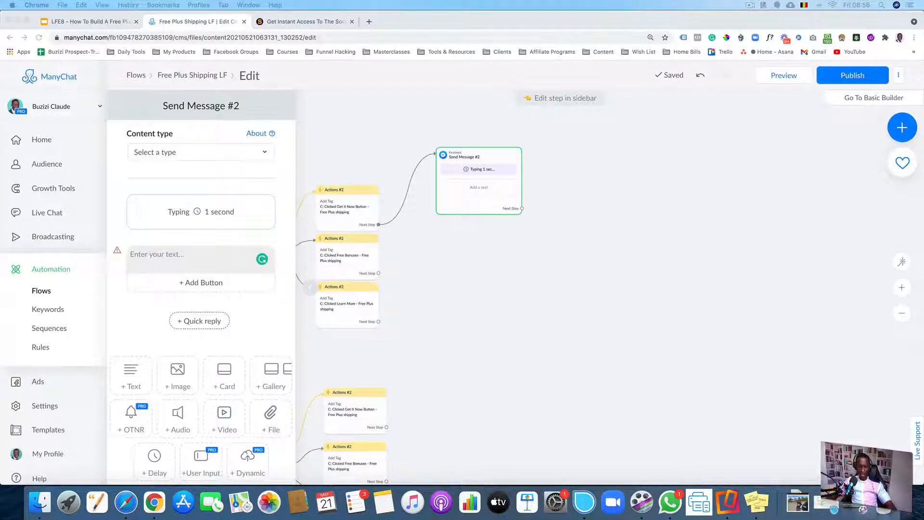
Paste the message text beginning "When you claim your Social Network Lead Machine (just pay $7 bucks)" into the text block
left_click(195, 257)
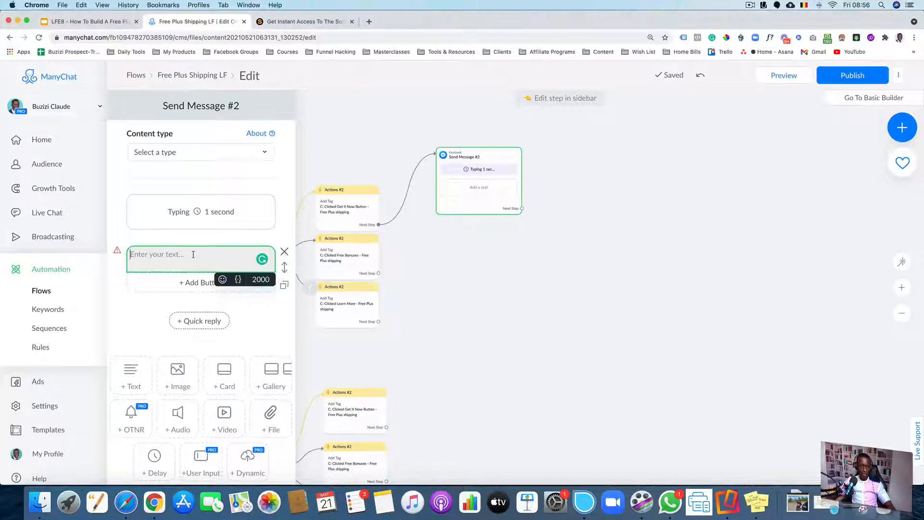
type("When you claim your Social Network Lead Machine (just pay $7 bucks) you'll get 3 simple steps to turn your social media profile into a powerful \"Funnel\" that generates leads and sales organically!")
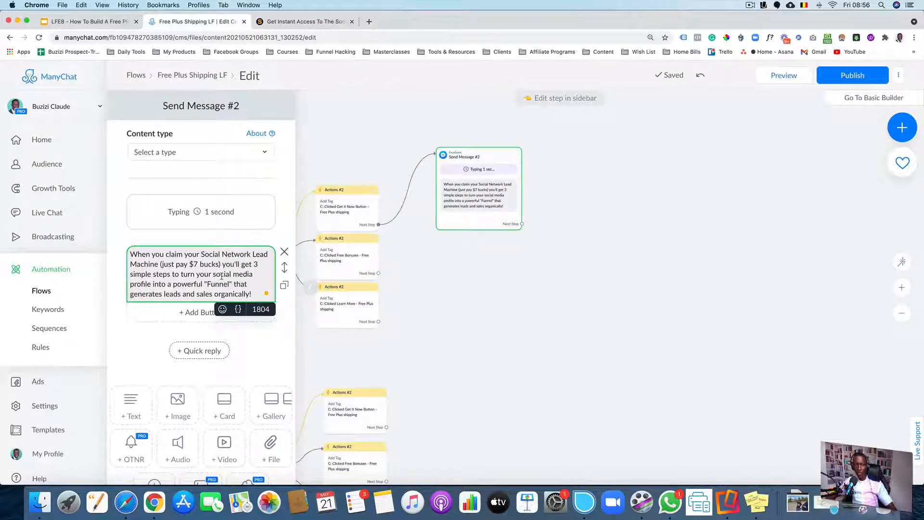
left_click(455, 292)
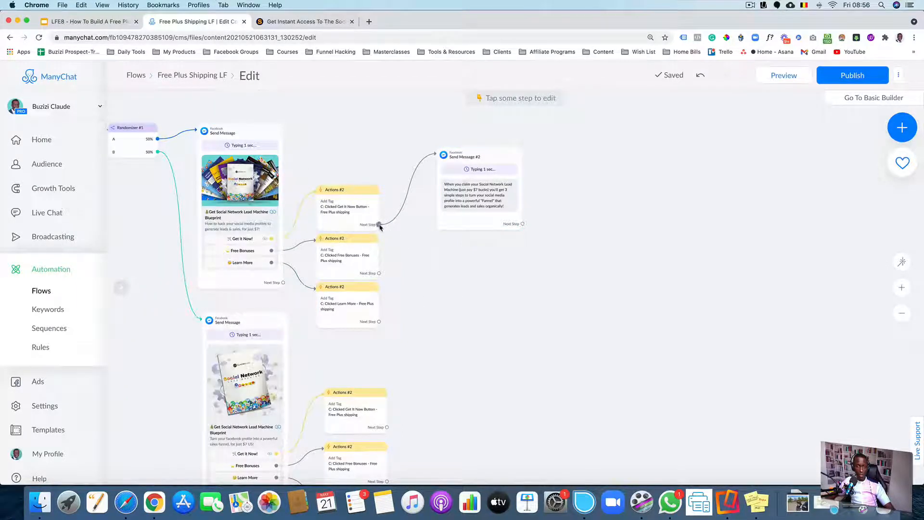
Link the new message as the next step of the upper Free Bonuses Actions step instead of Get It Now
left_click(383, 210)
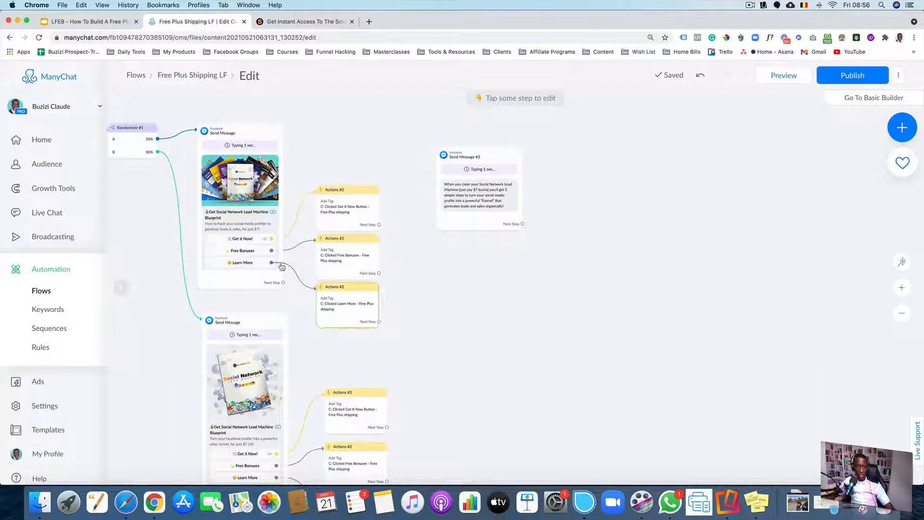
left_click(379, 273)
left_click(409, 227)
left_click(379, 273)
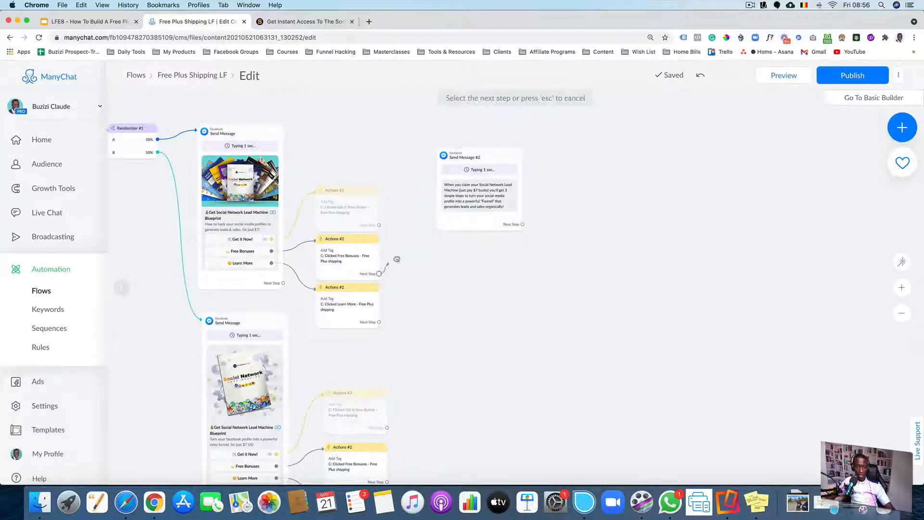
left_click(442, 159)
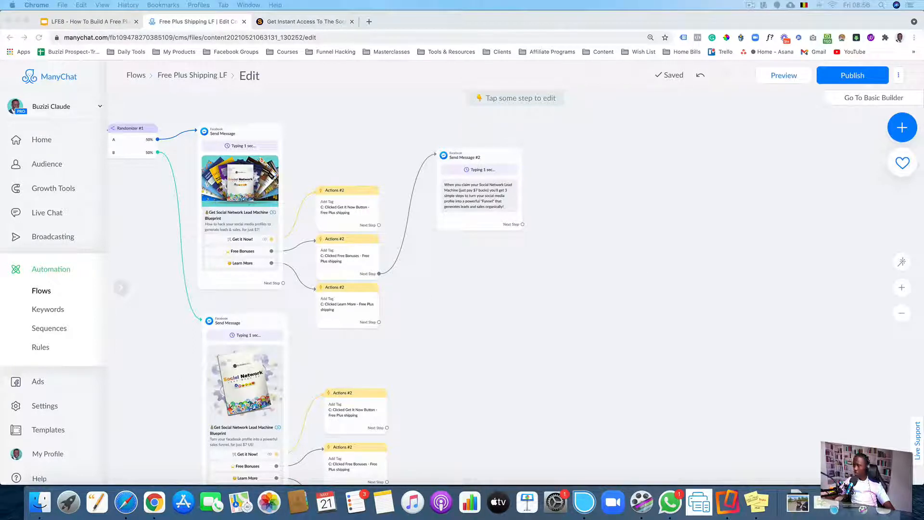
Add a 1-second delay after the text block with the typing indicator turned off
left_click(489, 210)
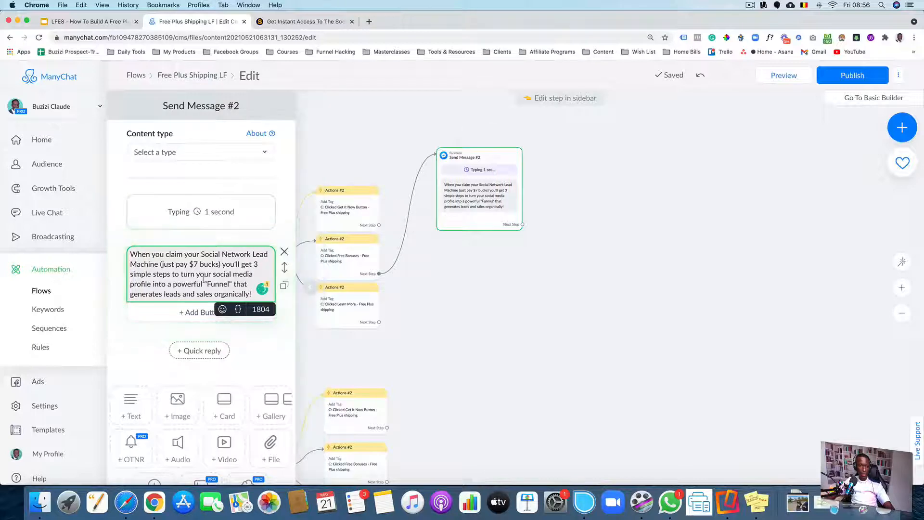
scroll(178, 347, "down", 3)
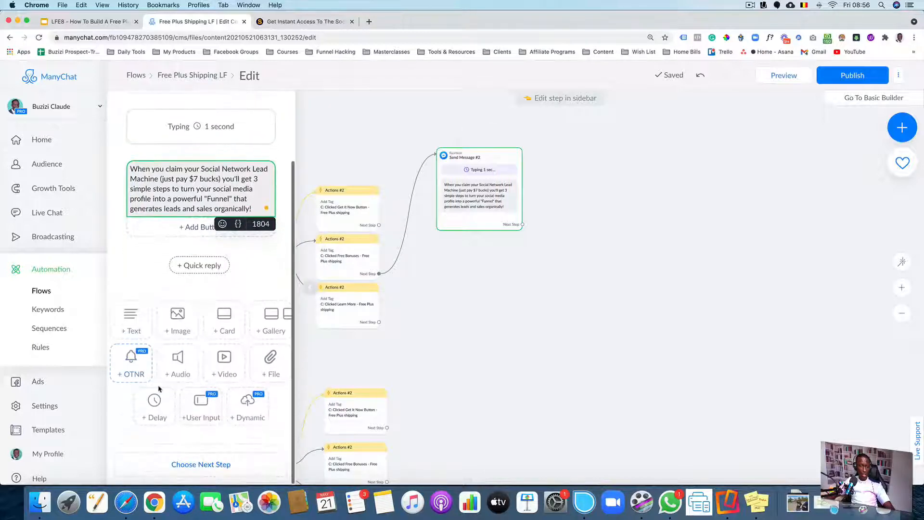
left_click(155, 407)
left_click(190, 271)
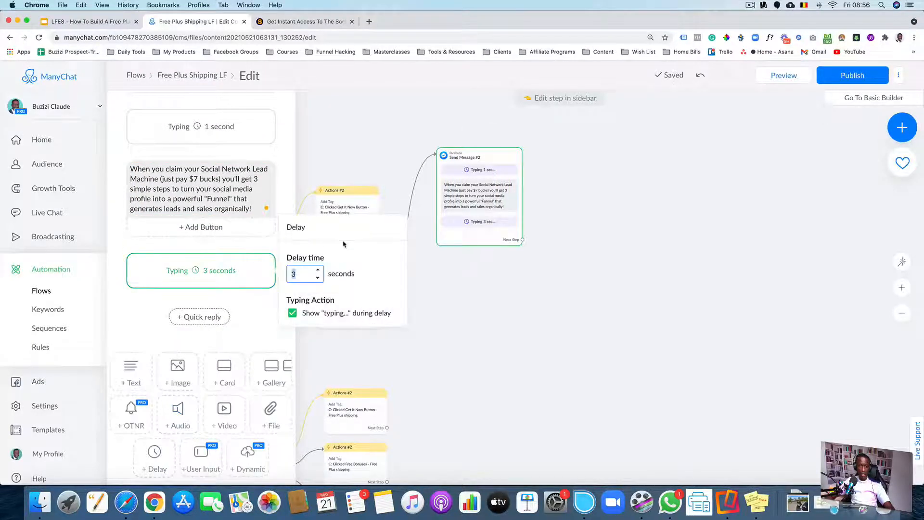
left_click(318, 270)
left_click(318, 278)
left_click(317, 277)
left_click(318, 278)
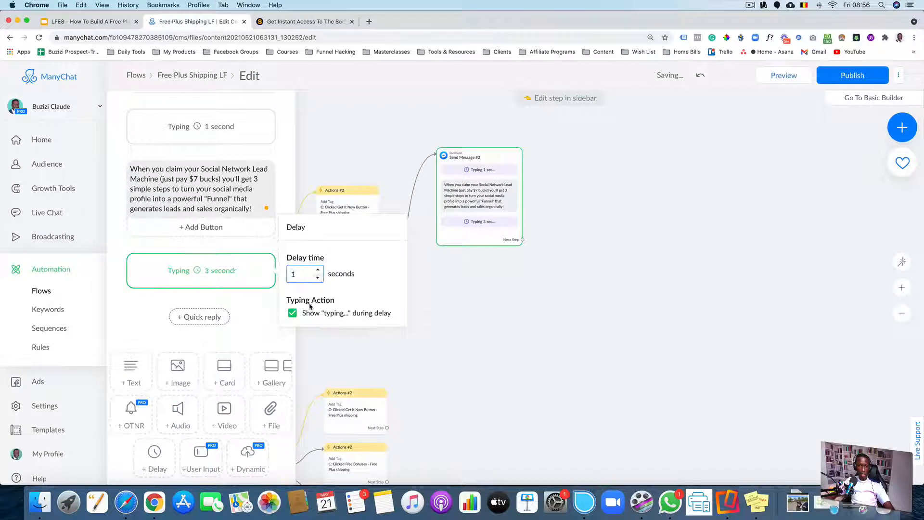
left_click(292, 312)
left_click(243, 302)
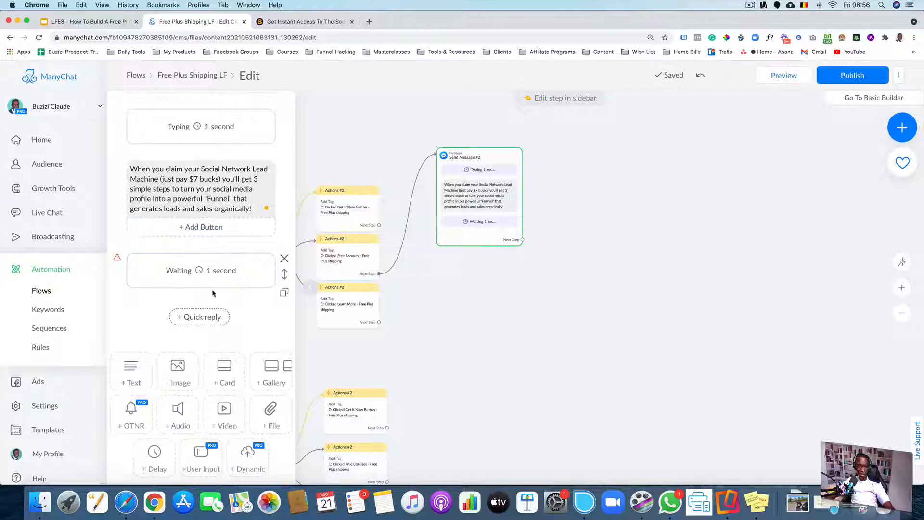
Duplicate that delay and set the copy to 2 seconds with the typing indicator shown
left_click(284, 292)
left_click(227, 324)
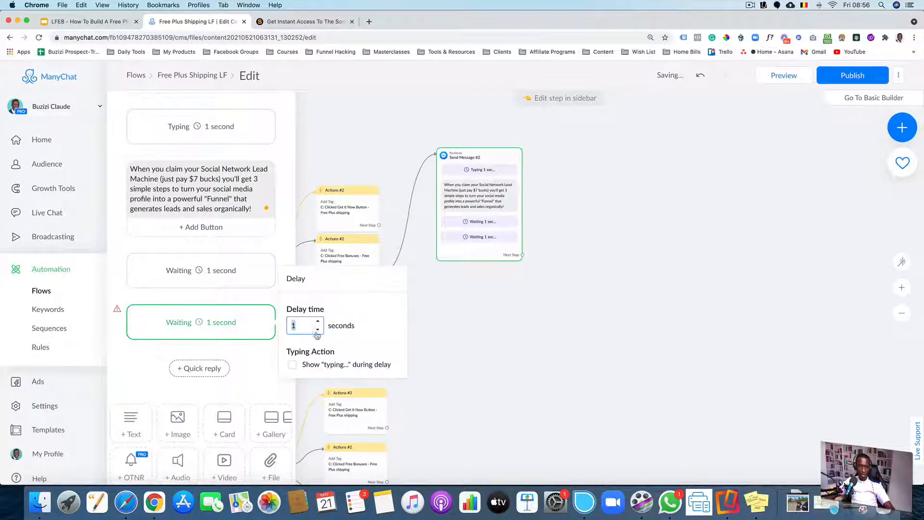
left_click(293, 364)
left_click(317, 320)
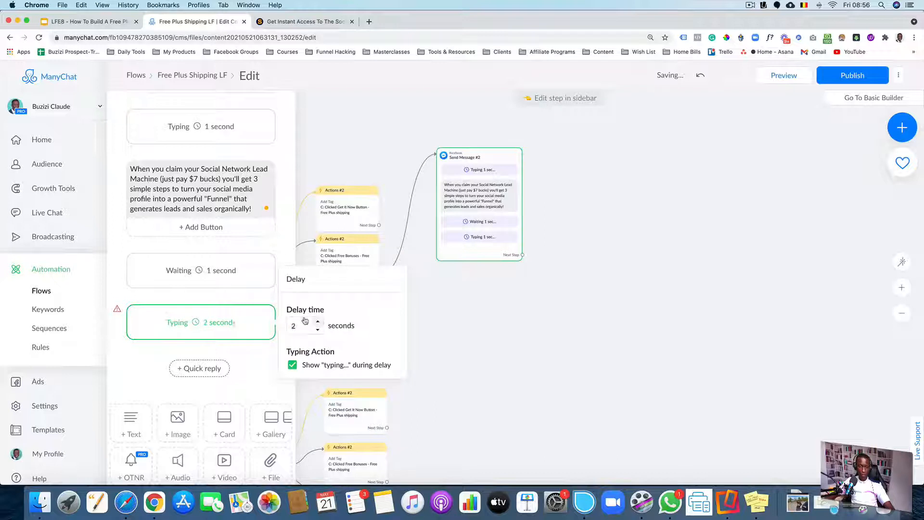
left_click(182, 350)
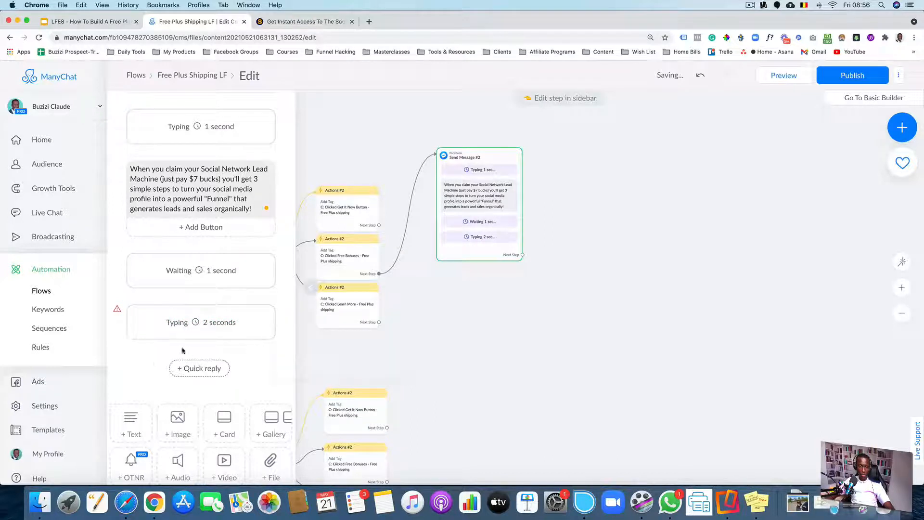
Add a text block listing "Optimize Your Profile", "Connect Your Funnel" and "Drive Free Traffic"
left_click(135, 409)
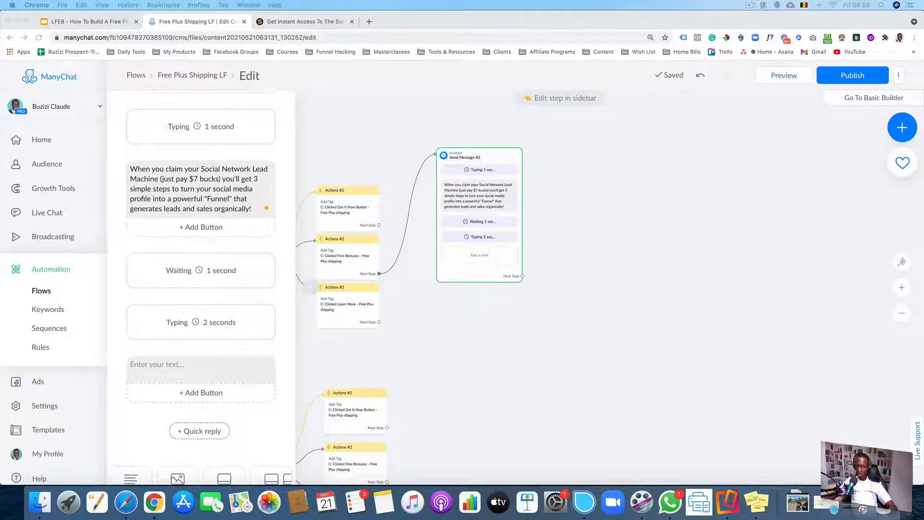
left_click(231, 371)
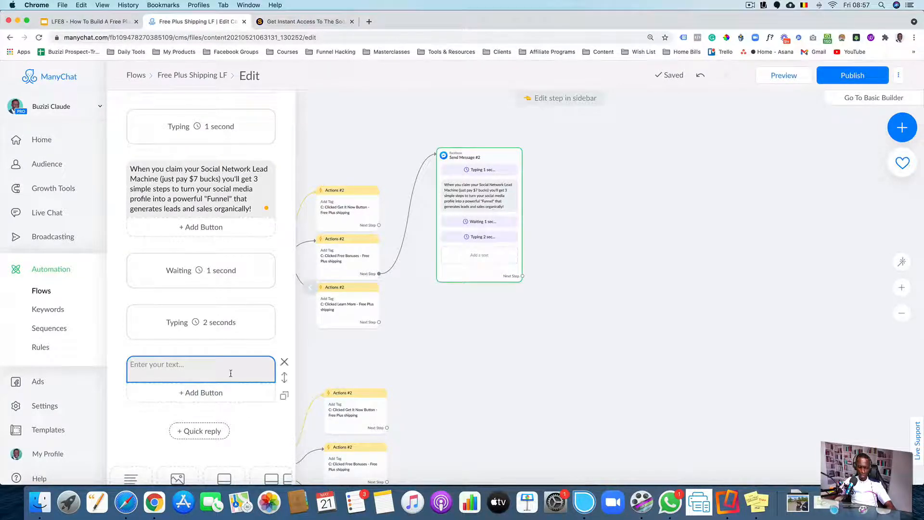
type("1️⃣ Optimize Your Profile  2️⃣ Connect Your Funnel  3️⃣ Drive Free Traffic")
left_click(471, 316)
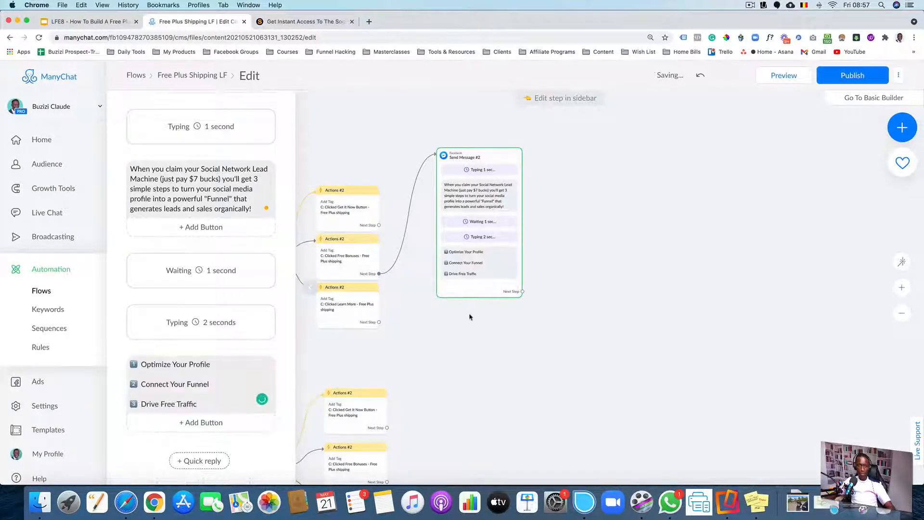
scroll(497, 303, "down", 3)
scroll(485, 332, "down", 3)
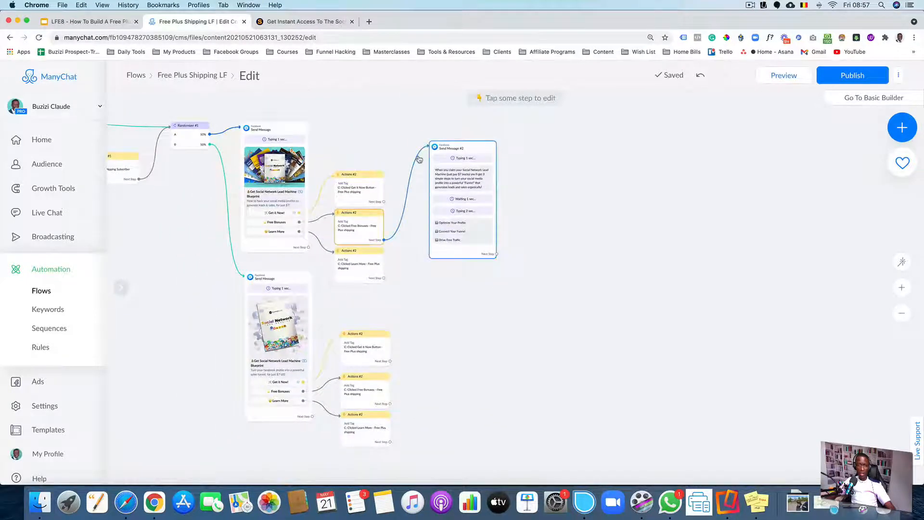
Duplicate Send Message #2 and link the upper Learn More actions step to the copy
mouse_move(440, 160)
left_click(454, 126)
scroll(529, 199, "down", 2)
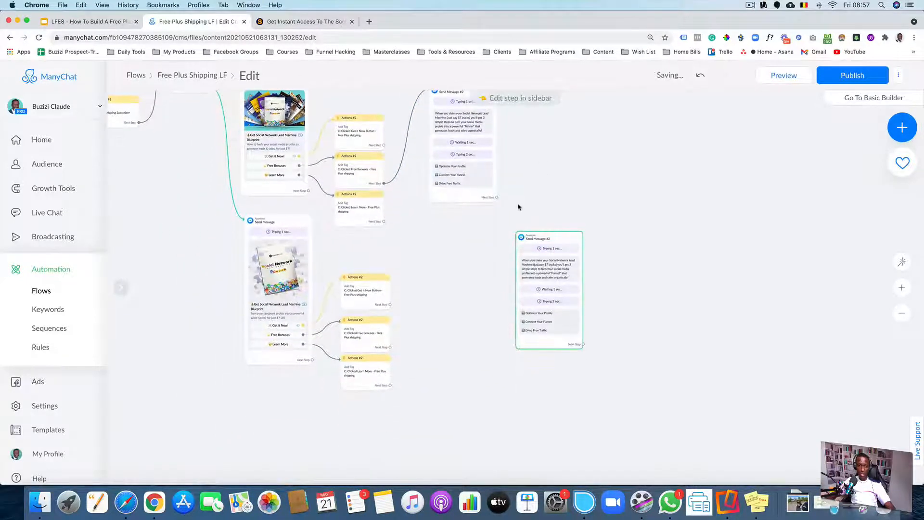
left_click_drag(544, 289, 457, 280)
left_click(383, 221)
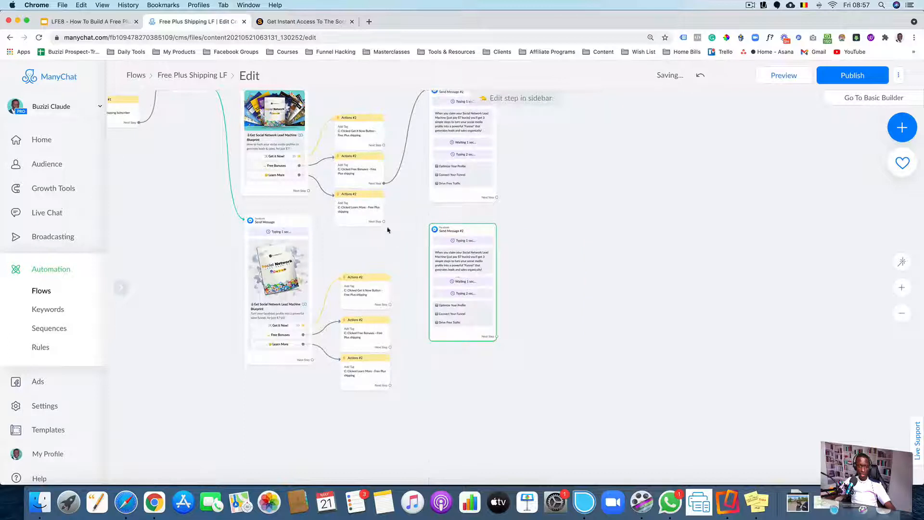
left_click(444, 257)
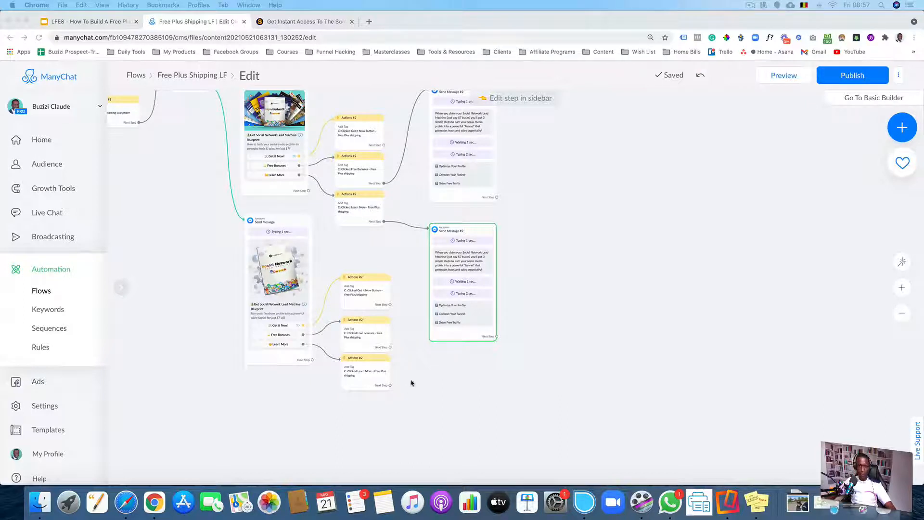
Paste the copied Learn More message block, delete the Send Message #2 copy, and move Learn More into its place
key("super+v")
mouse_move(490, 283)
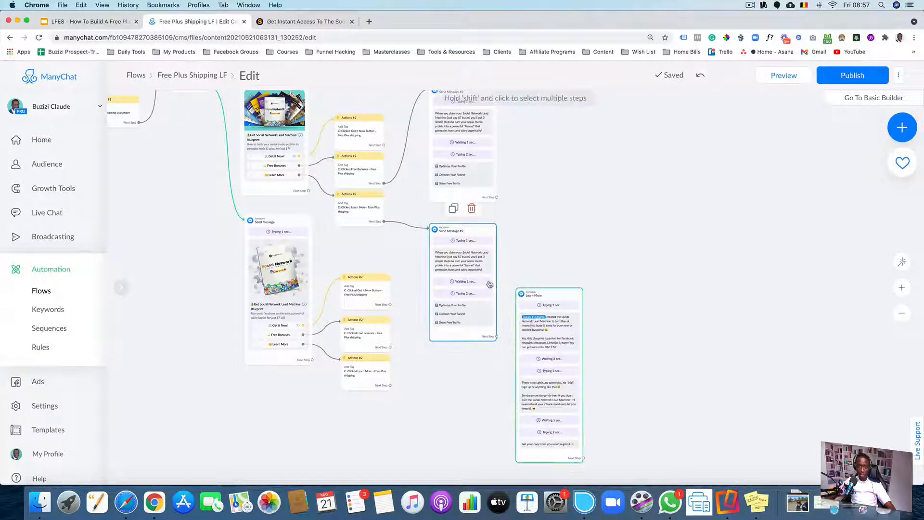
left_click(471, 209)
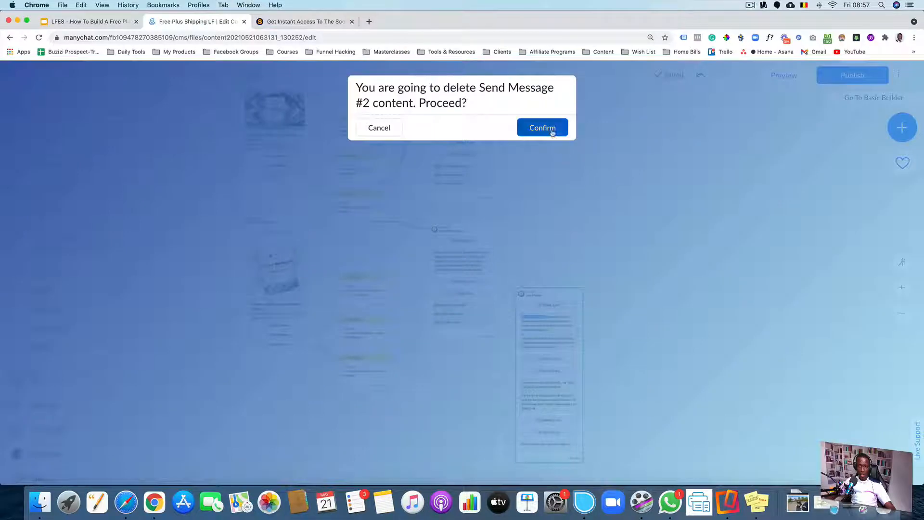
left_click(549, 128)
left_click_drag(553, 325, 469, 249)
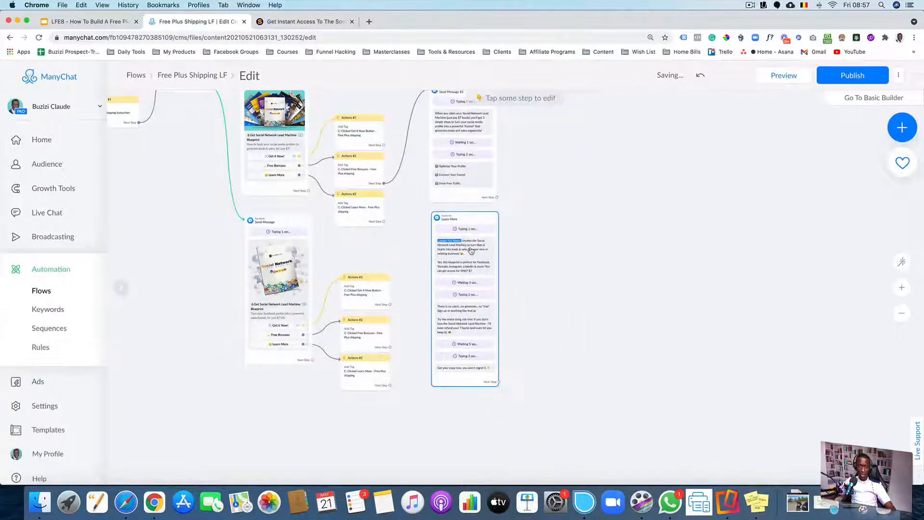
Link the upper Learn More actions step's next step to the Learn More message
scroll(406, 253, "up", 5)
scroll(355, 253, "down", 4)
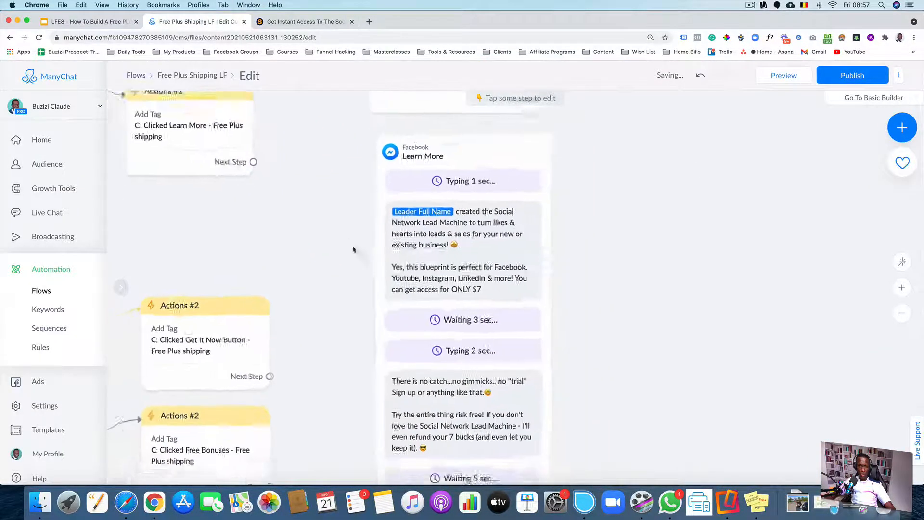
left_click_drag(264, 171, 379, 162)
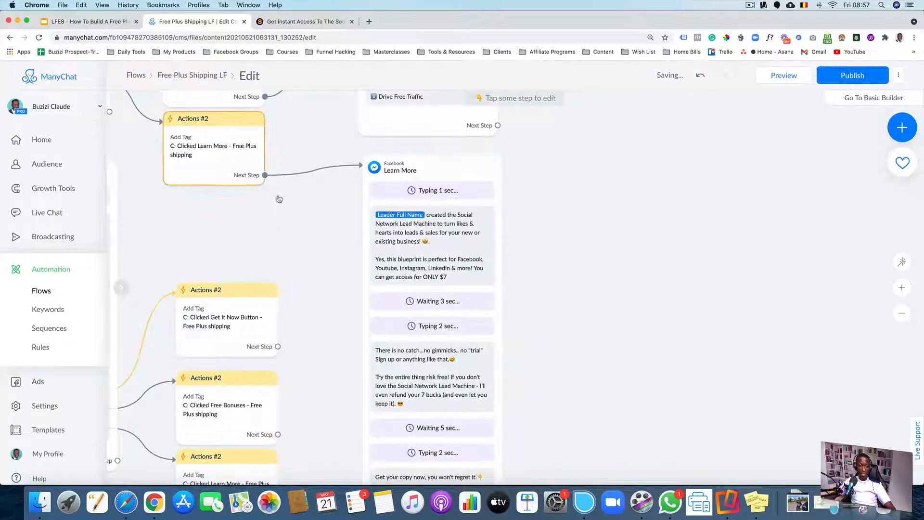
Review the Learn More message's text and delays
left_click(385, 252)
scroll(408, 252, "up", 3)
scroll(408, 252, "up", 2)
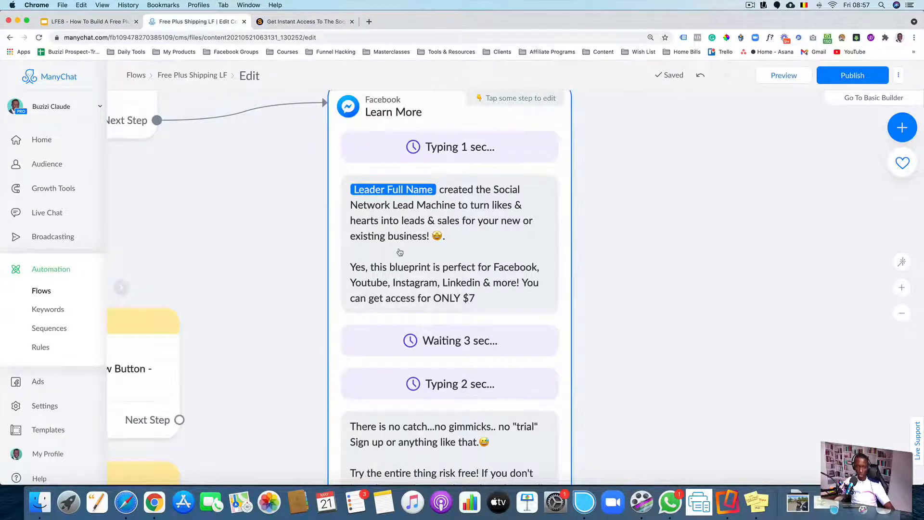
scroll(399, 251, "down", 3)
scroll(397, 257, "down", 2)
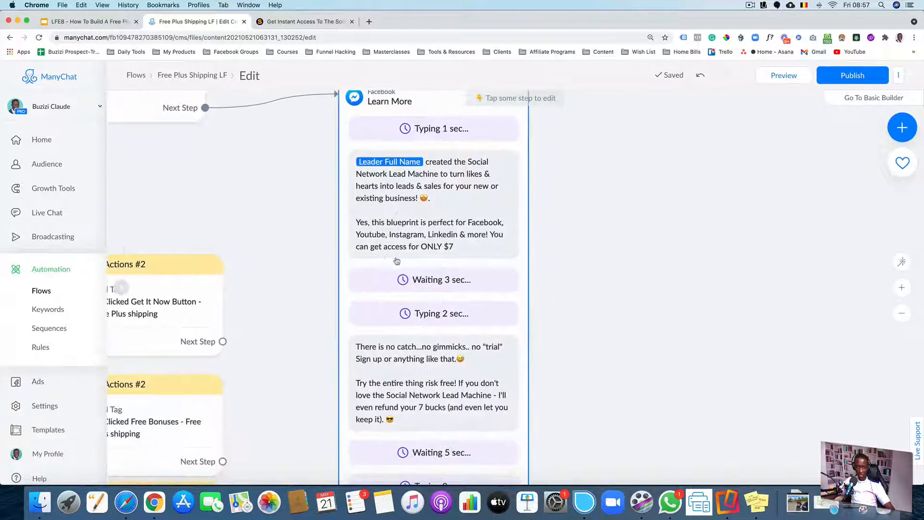
scroll(580, 231, "down", 1)
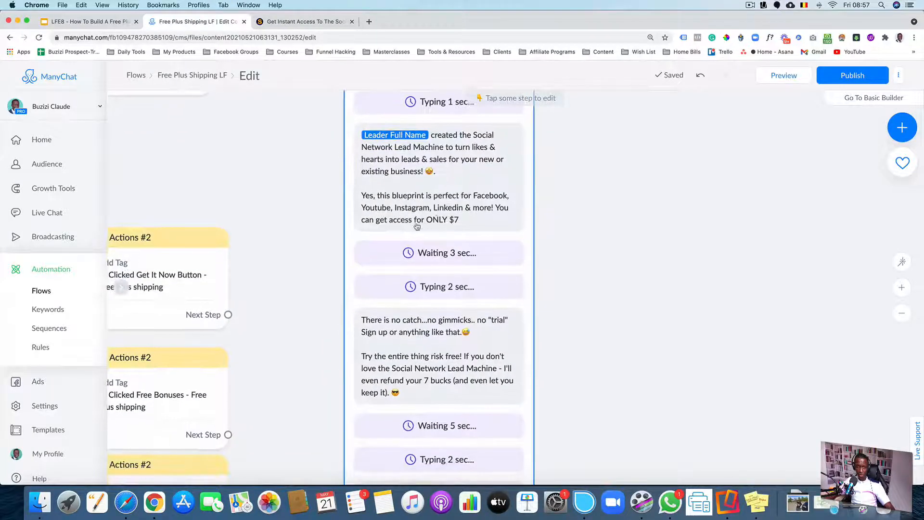
scroll(555, 287, "down", 1)
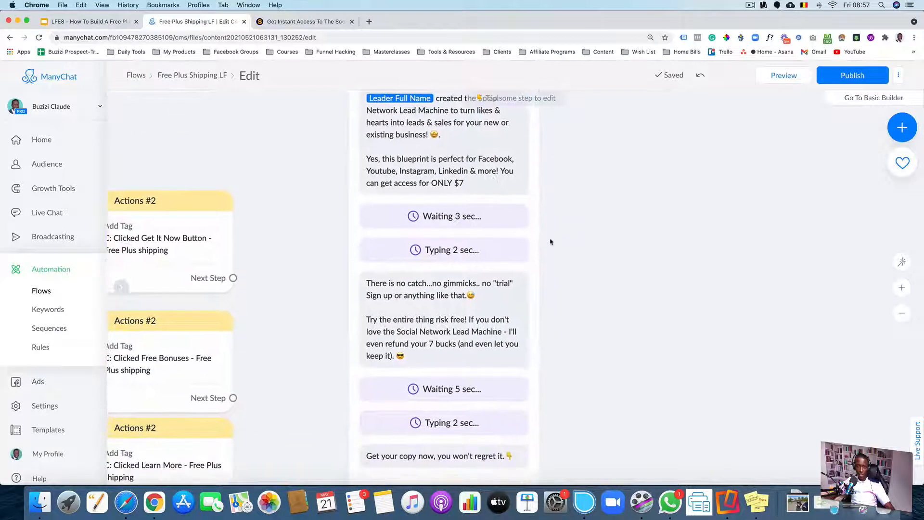
scroll(561, 255, "down", 3)
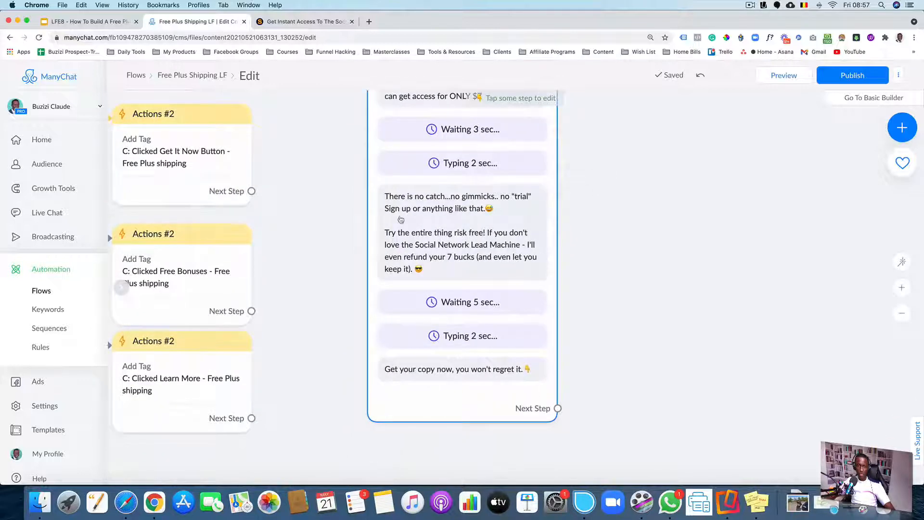
scroll(470, 224, "down", 2)
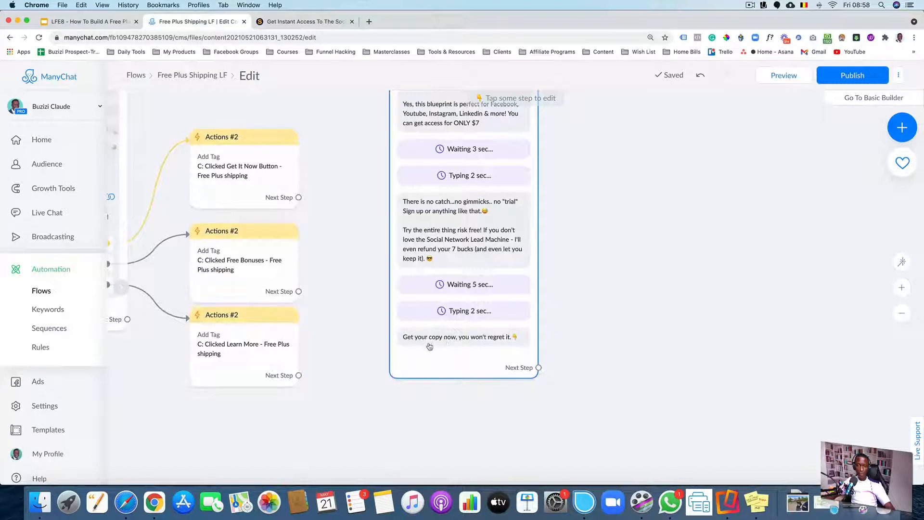
scroll(584, 377, "down", 3)
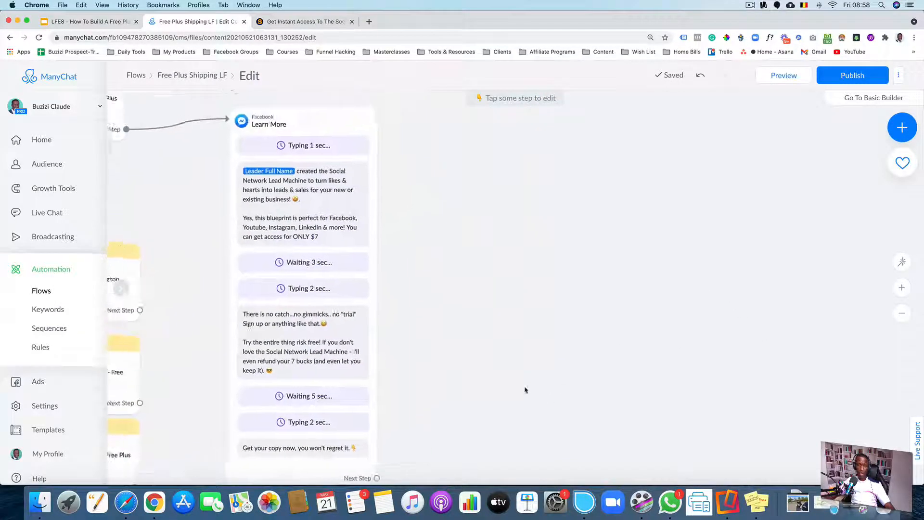
scroll(501, 394, "down", 4)
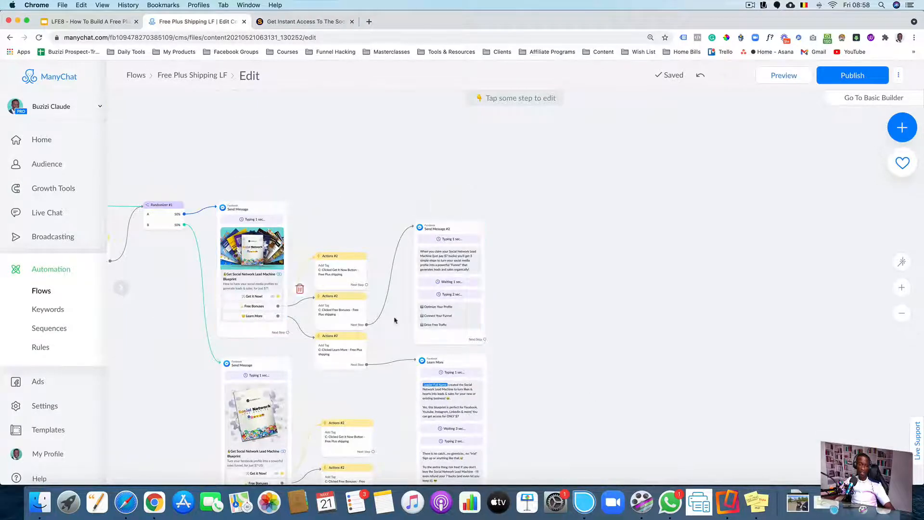
Paste the copied Buy now! message block with the Get It Now! button onto the canvas beside the messages
scroll(586, 330, "right", 5)
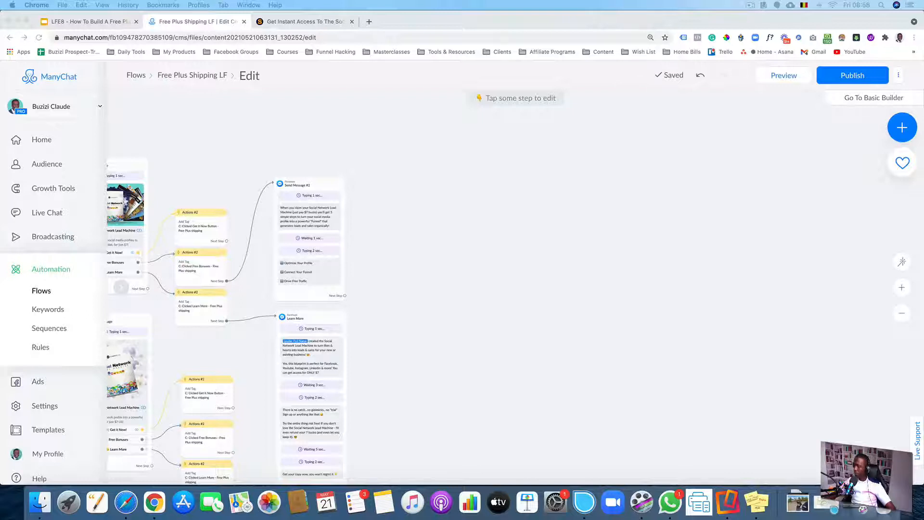
left_click(417, 358)
key("super+v")
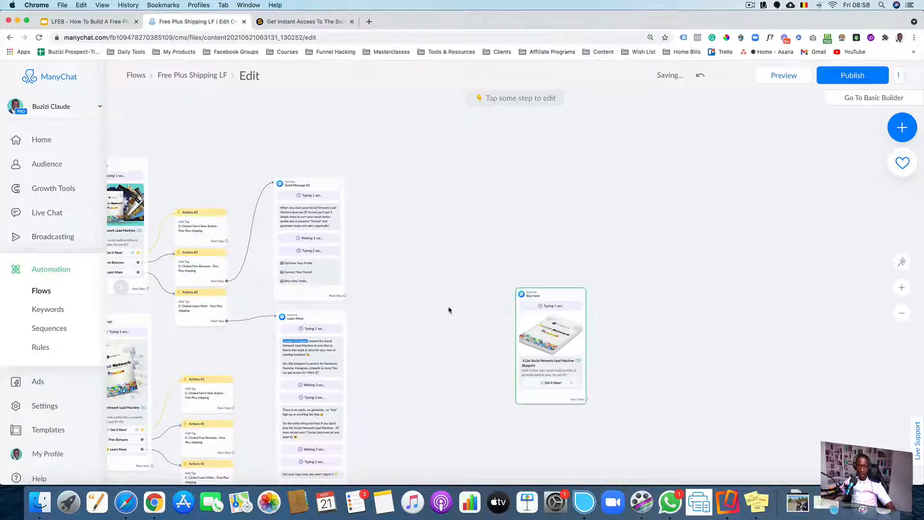
left_click_drag(530, 316, 400, 251)
scroll(571, 250, "down", 3)
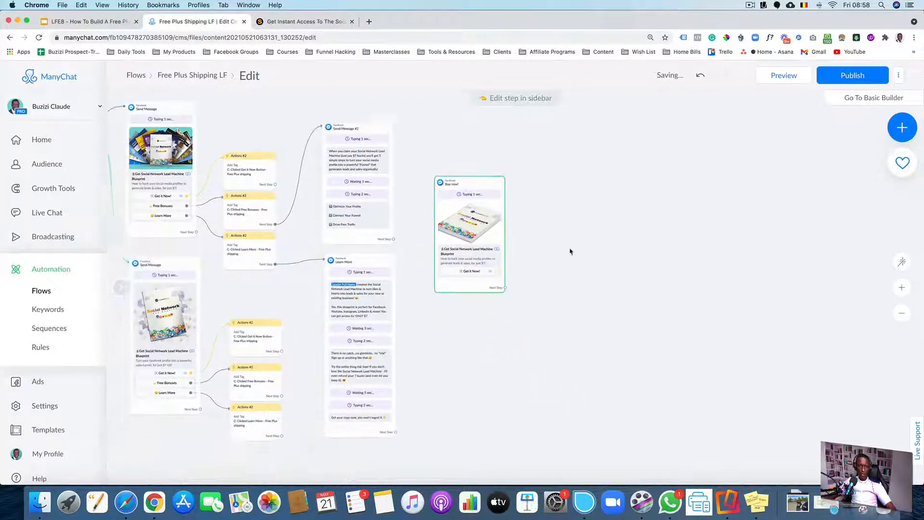
scroll(583, 311, "left", 3)
scroll(544, 309, "up", 5)
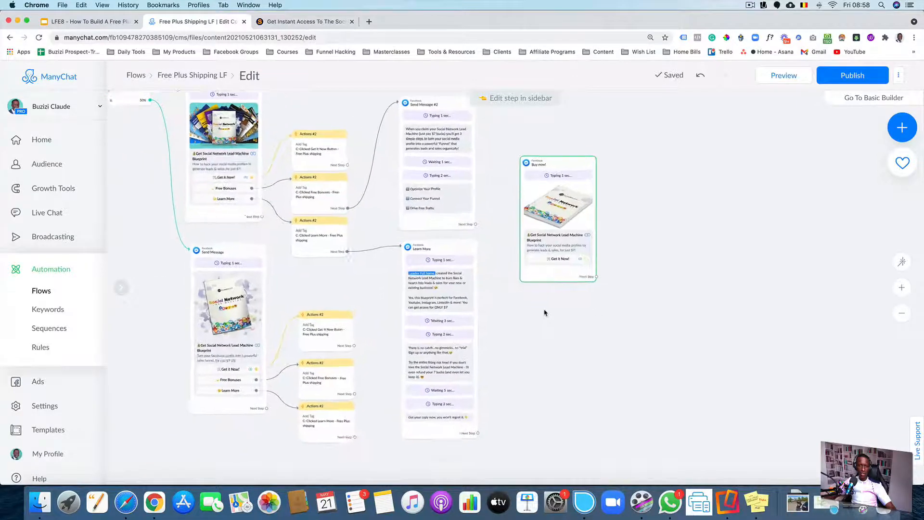
Compare the Buy now! message with the Social Network Lead Machine sales page and its order form in the other tab
left_click(513, 288)
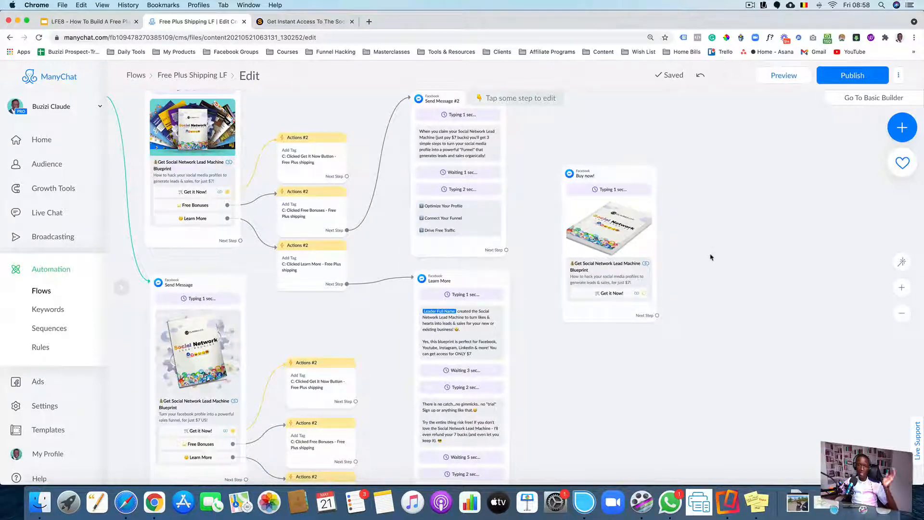
scroll(699, 254, "down", 2)
scroll(694, 254, "up", 5)
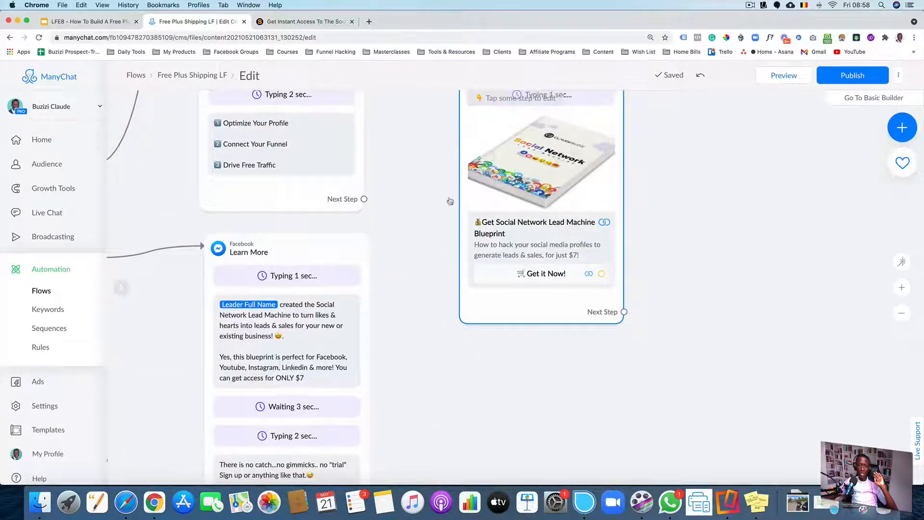
left_click(287, 22)
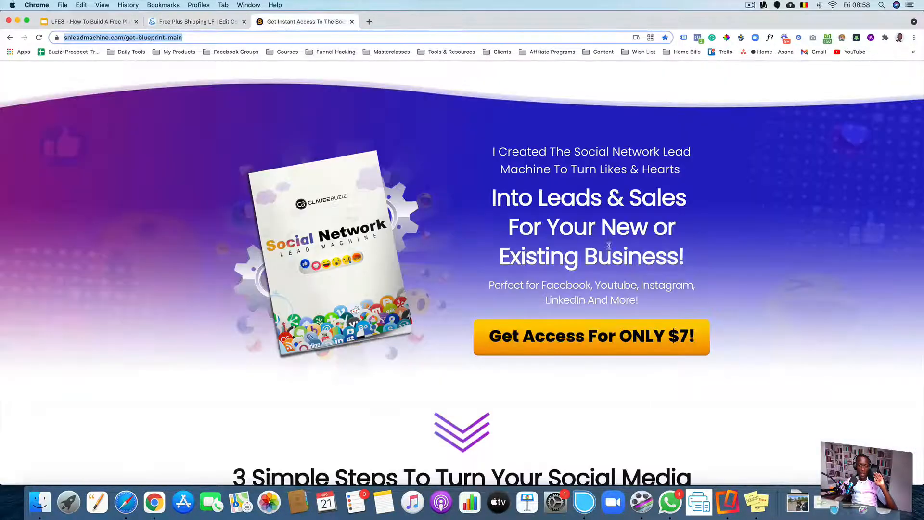
scroll(608, 245, "down", 2)
left_click(599, 248)
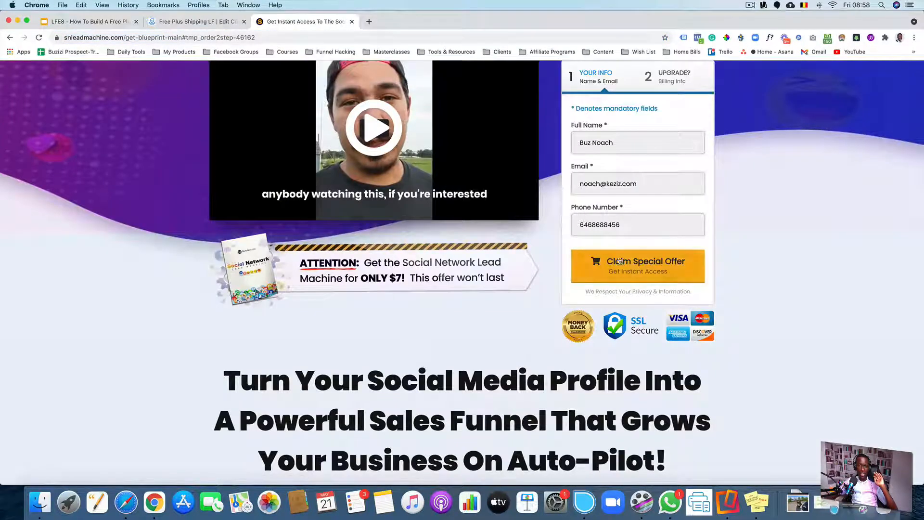
scroll(619, 261, "up", 5)
left_click(189, 24)
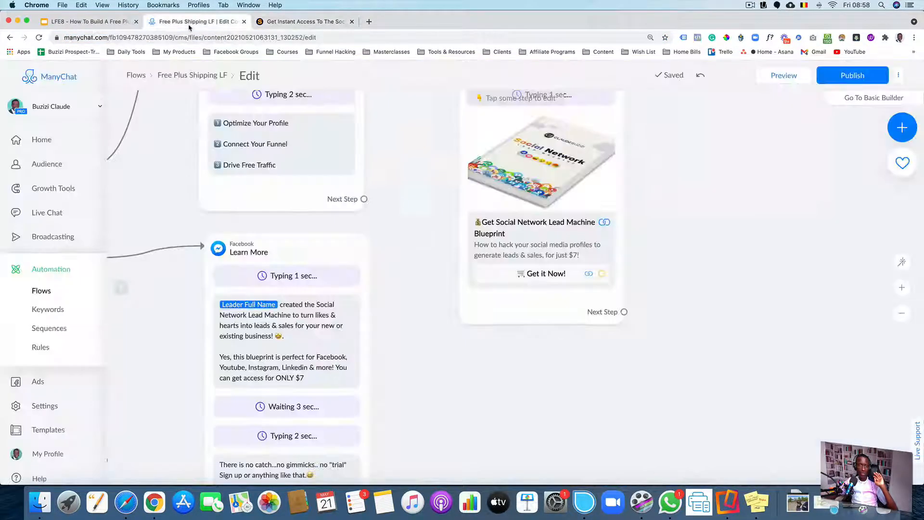
Link the next steps of both the Learn More message and Send Message #2 to the Buy now! message
left_click_drag(683, 313, 714, 285)
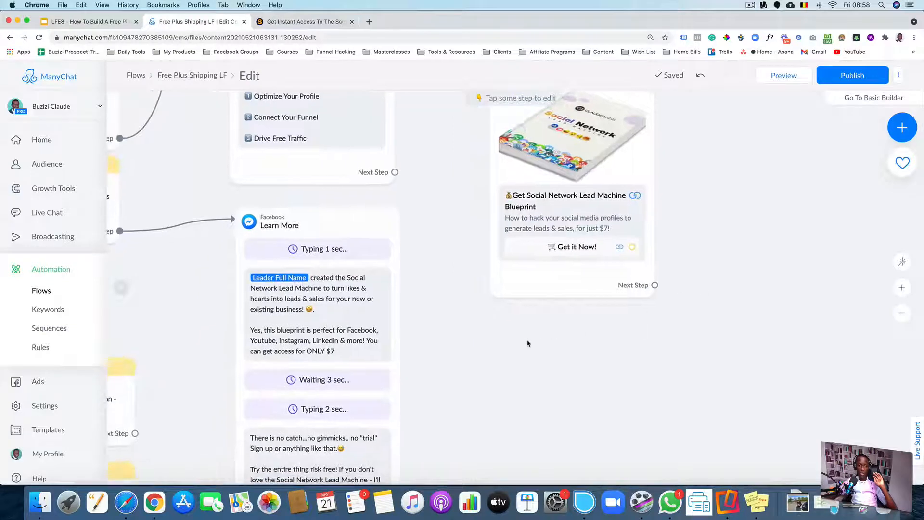
scroll(528, 343, "down", 5)
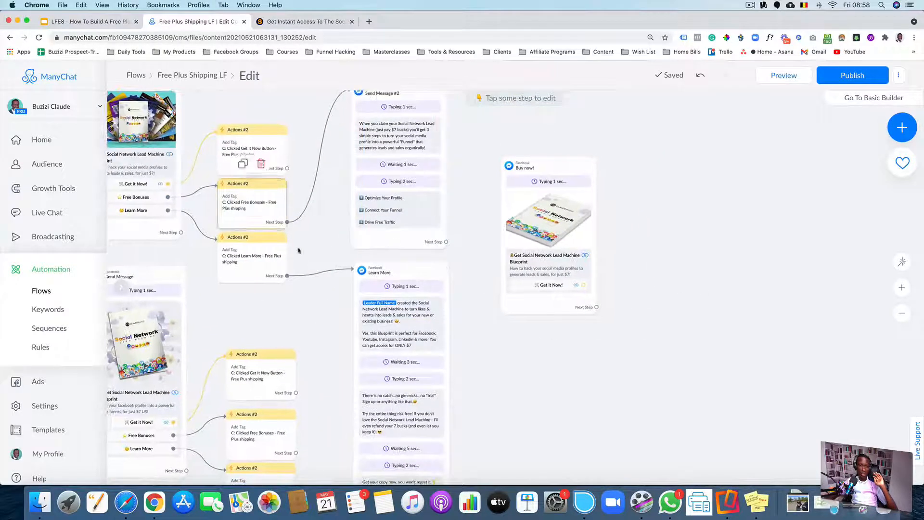
left_click_drag(501, 346, 470, 313)
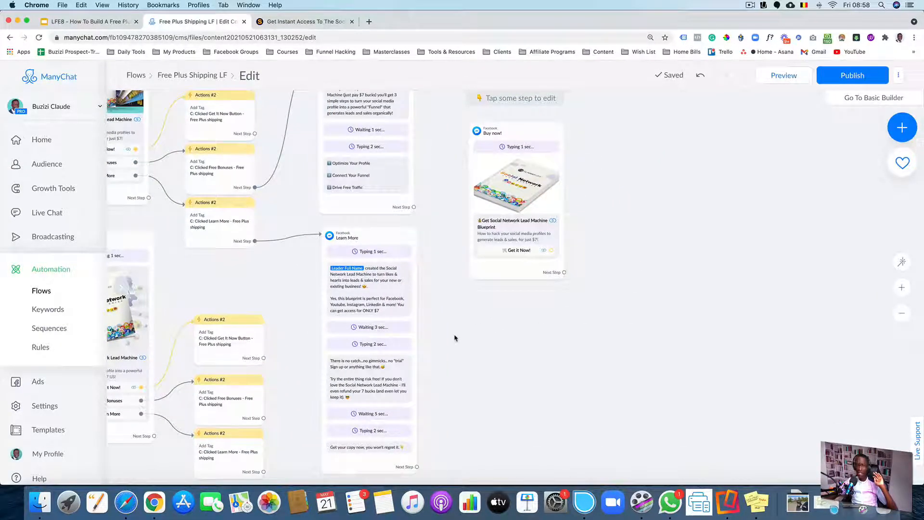
left_click_drag(416, 466, 517, 272)
left_click_drag(414, 204, 482, 179)
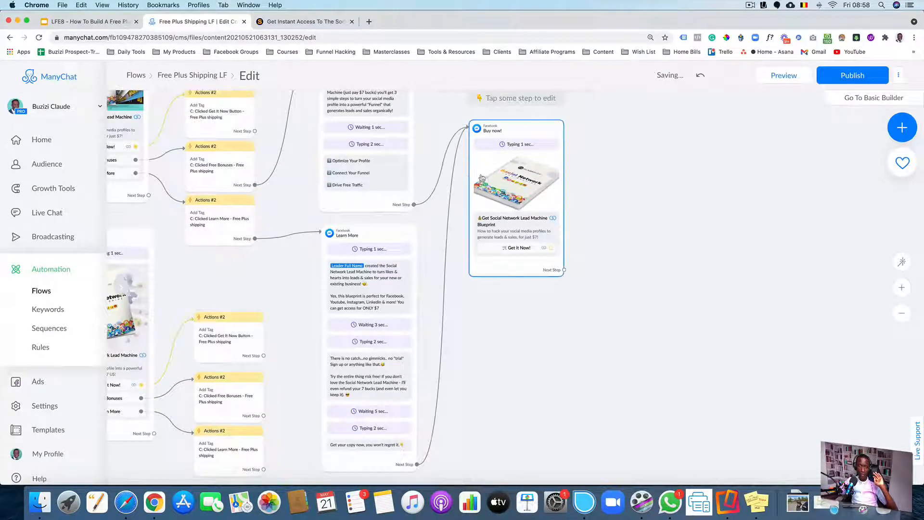
Link the lower Free Bonuses and Learn More actions steps to Send Message #2 and the Learn More message
scroll(602, 200, "down", 2)
scroll(558, 235, "down", 3)
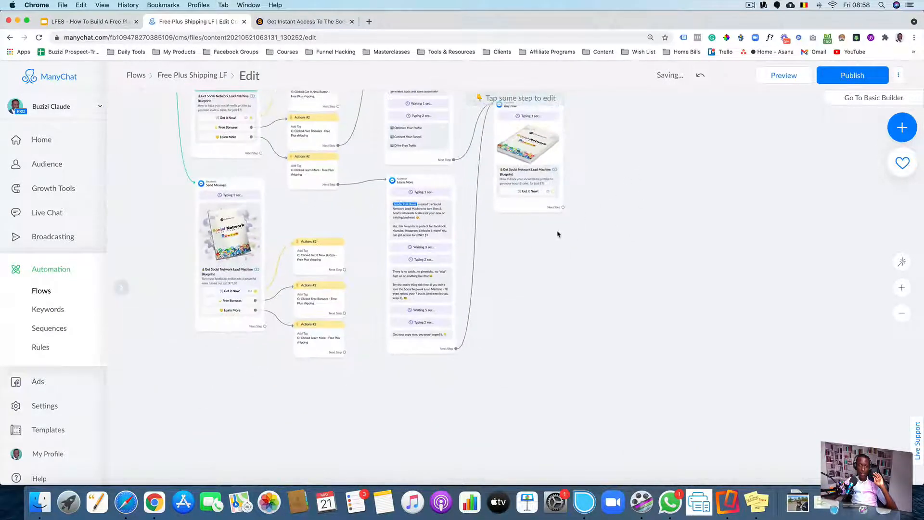
left_click_drag(543, 283, 547, 320)
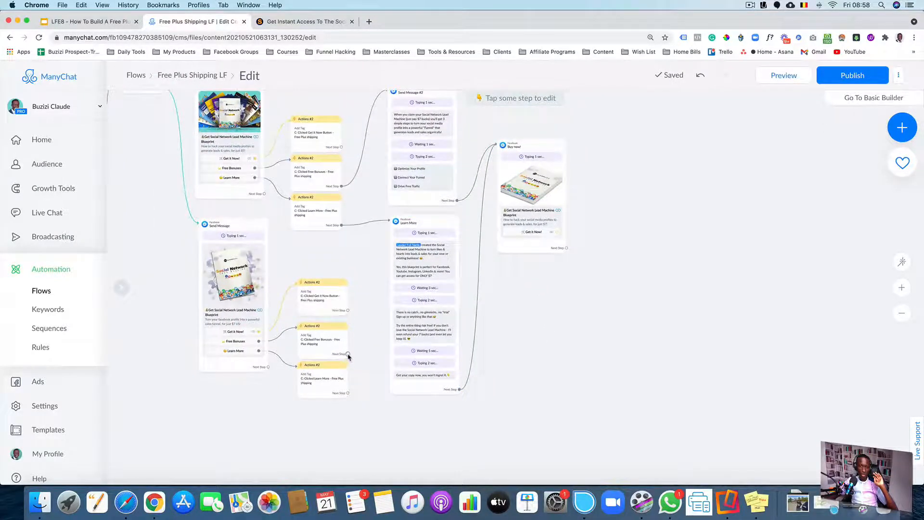
left_click_drag(348, 355, 399, 178)
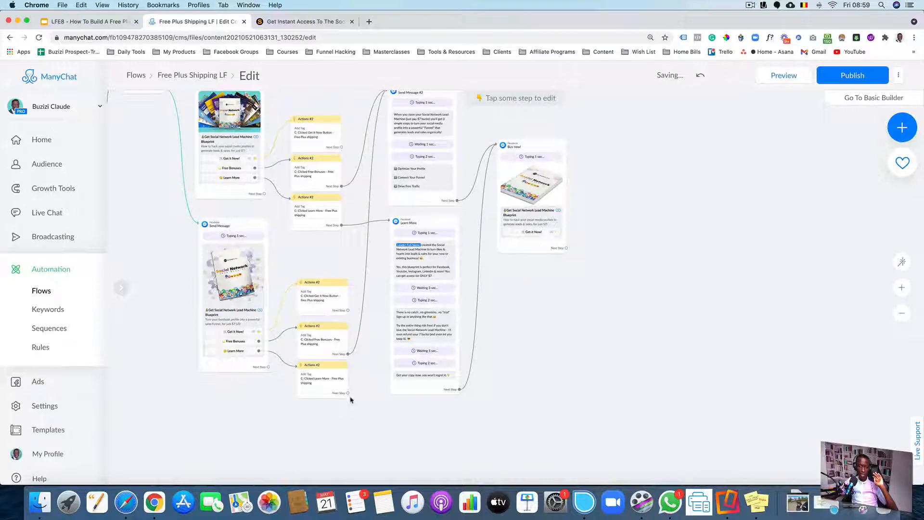
left_click_drag(349, 393, 407, 354)
scroll(371, 433, "up", 5)
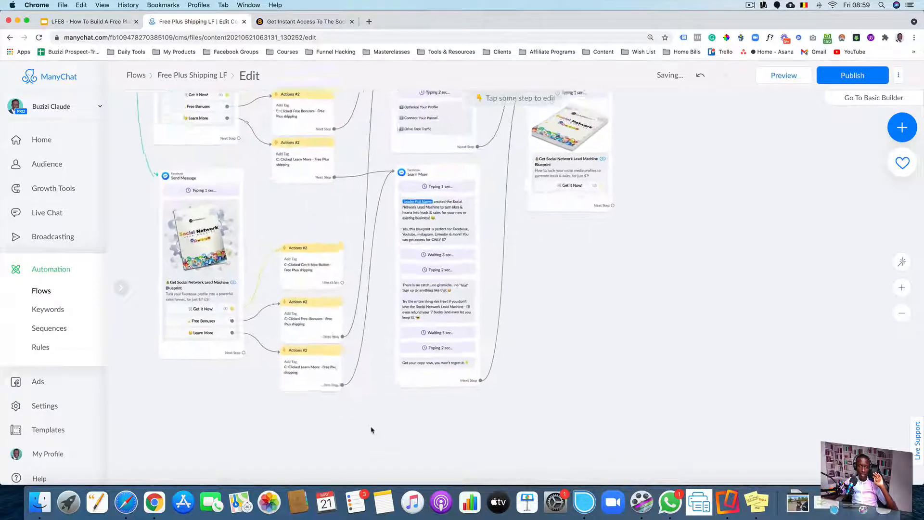
scroll(585, 378, "down", 10)
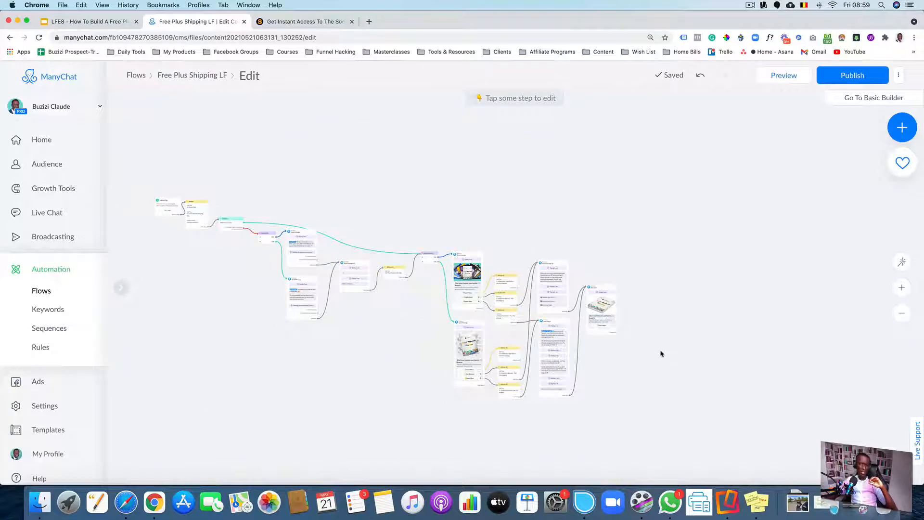
scroll(661, 354, "up", 10)
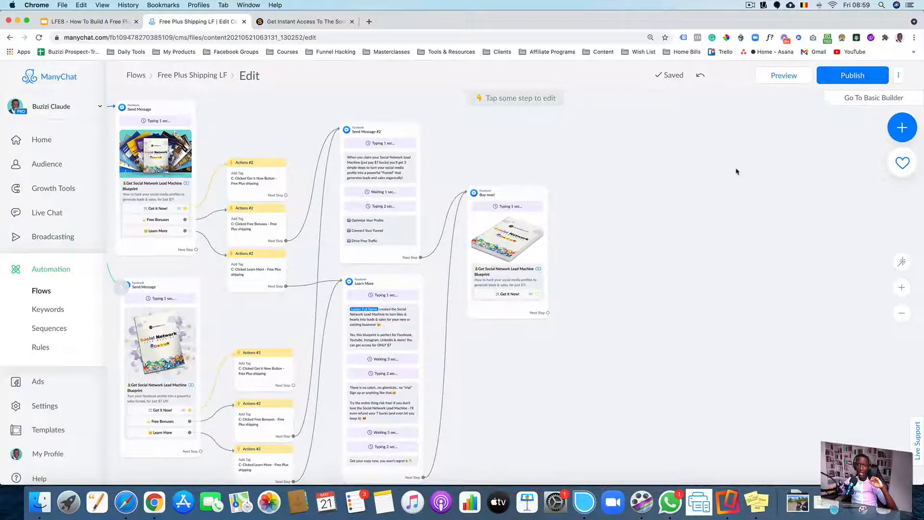
Open the SNLM: Monetization Machine flow in a new tab and dismiss the reminder notifications
scroll(736, 171, "down", 5)
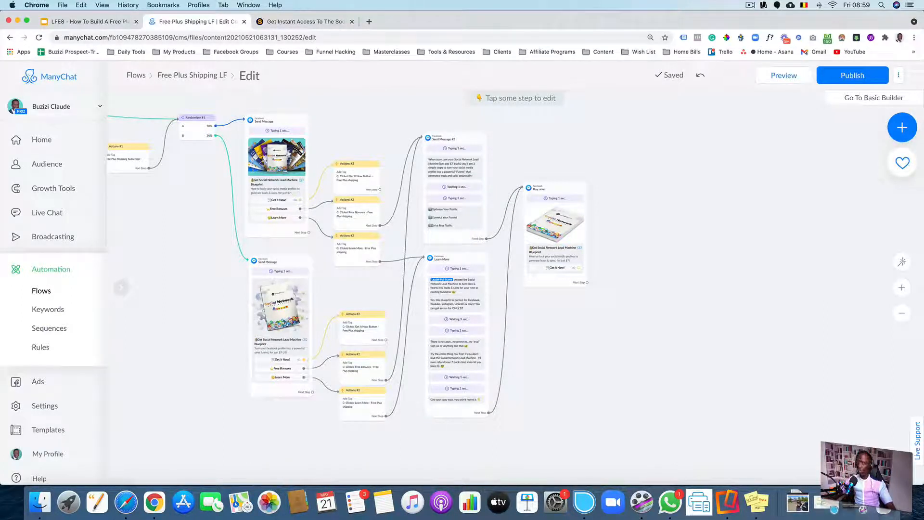
left_click_drag(630, 60, 484, 24)
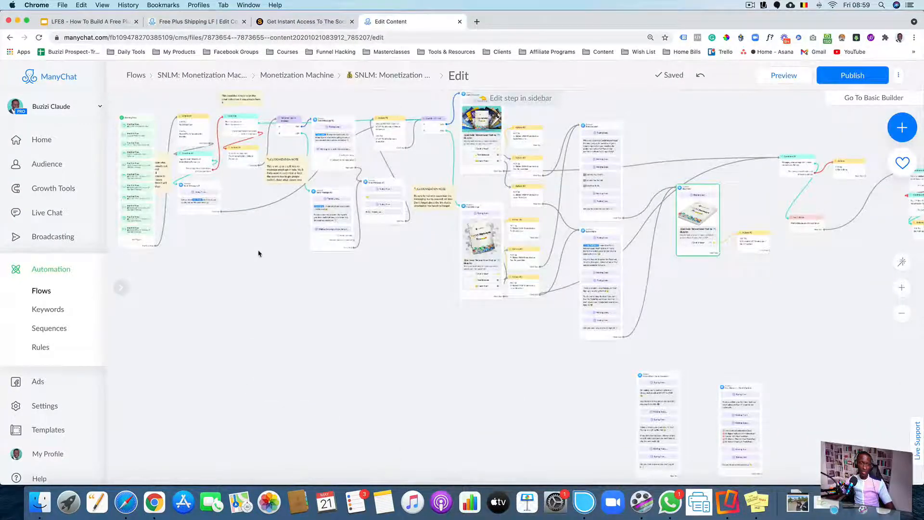
scroll(255, 250, "up", 5)
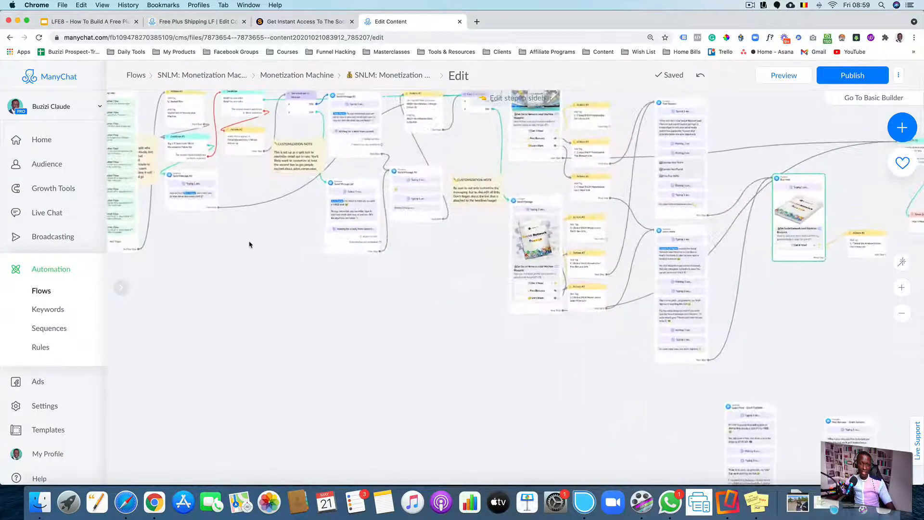
scroll(346, 256, "down", 5)
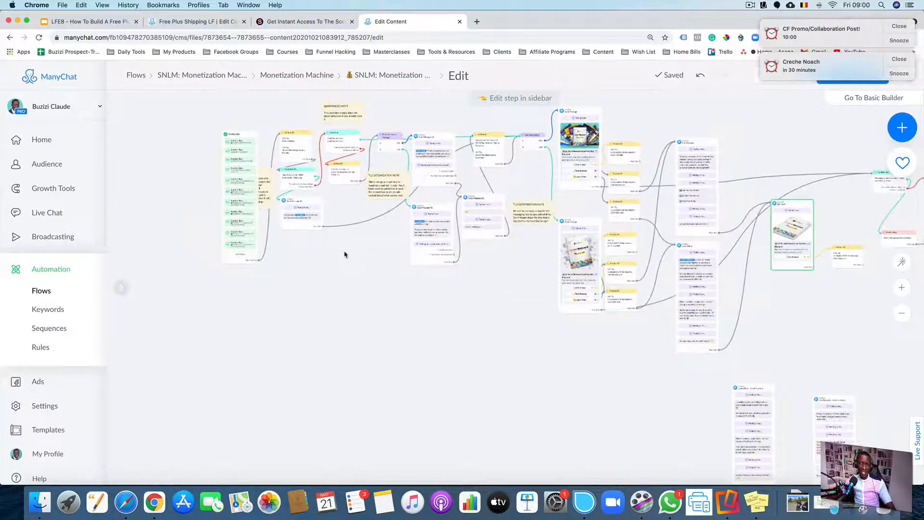
left_click(899, 27)
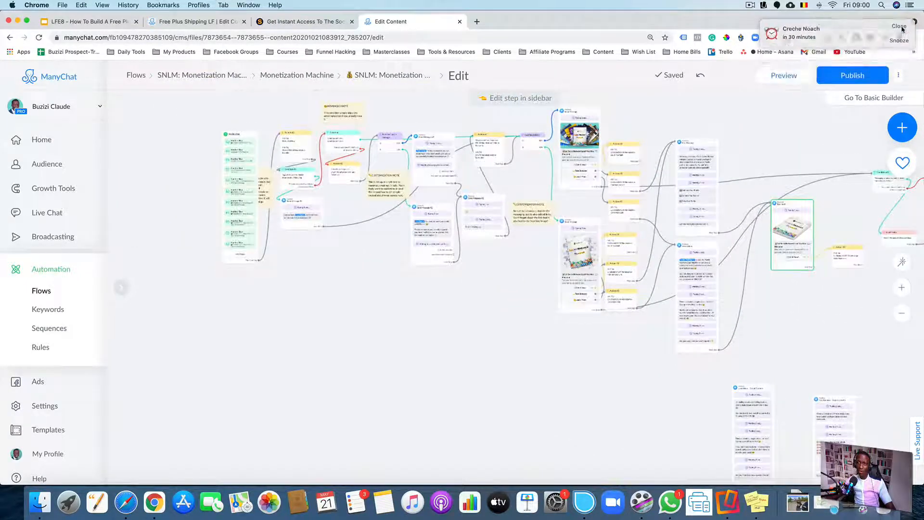
left_click(898, 27)
Examine the flow's follow-up path of conditions, smart delay, reminder messages and home-menu link after the Buy now! message
scroll(401, 280, "up", 8)
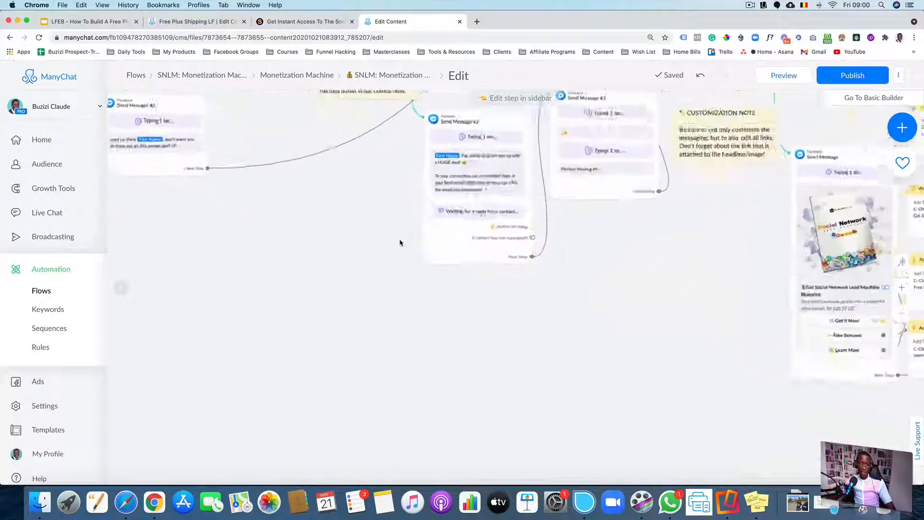
scroll(210, 320, "down", 10)
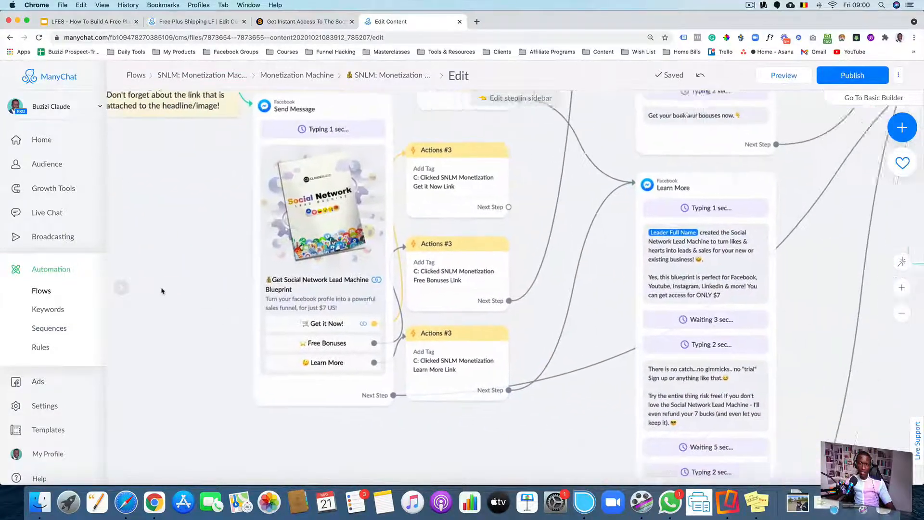
scroll(230, 304, "right", 8)
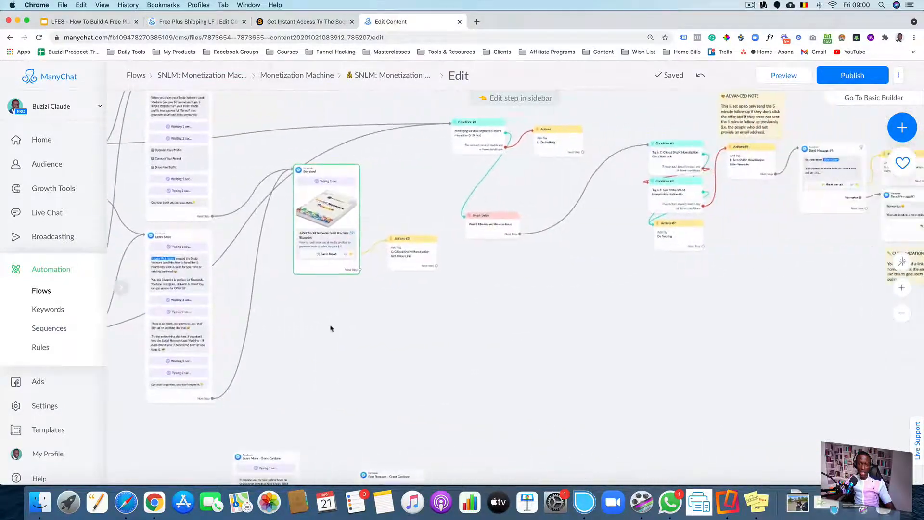
scroll(462, 337, "right", 6)
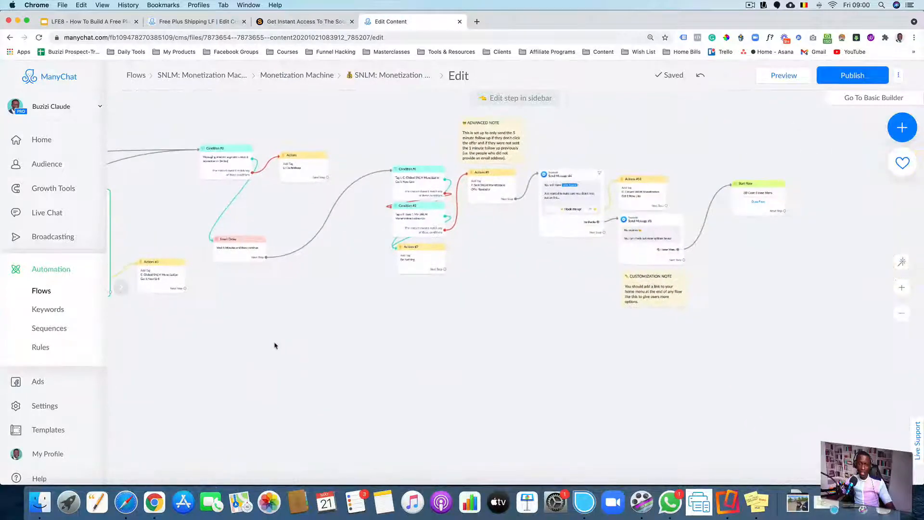
scroll(681, 344, "up", 5)
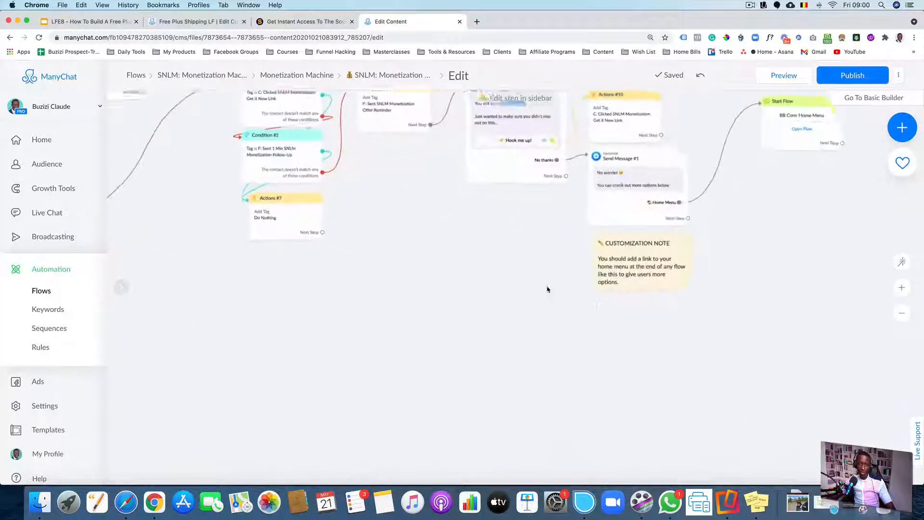
scroll(549, 348, "up", 3)
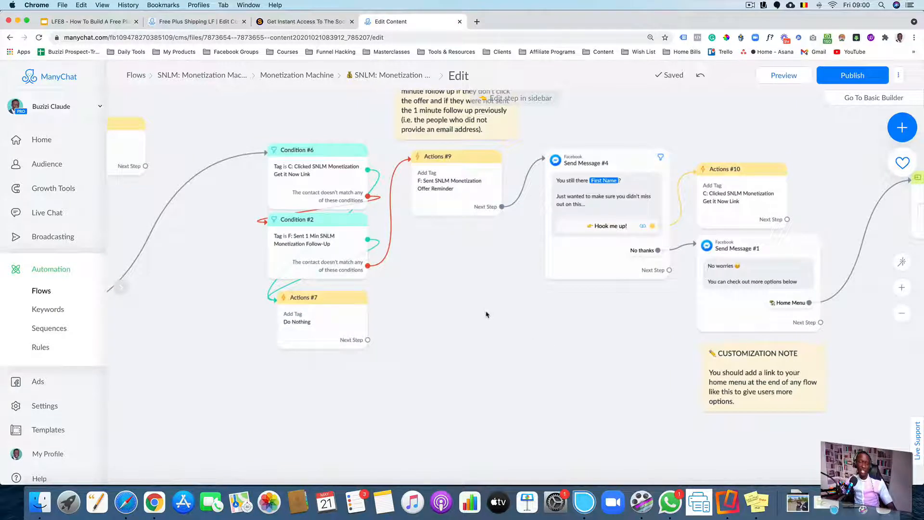
scroll(486, 314, "down", 2)
left_click_drag(458, 311, 632, 296)
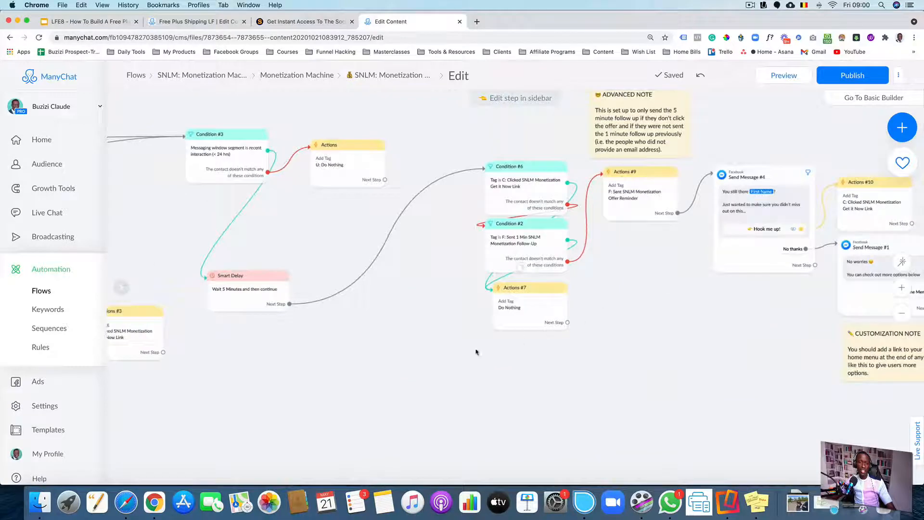
scroll(459, 354, "down", 2)
scroll(561, 340, "down", 3)
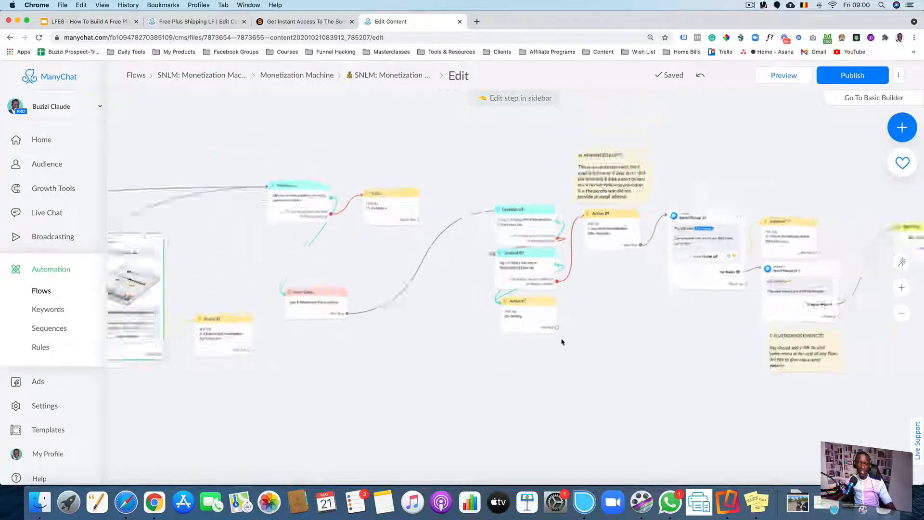
left_click_drag(482, 348, 618, 283)
scroll(561, 312, "down", 1)
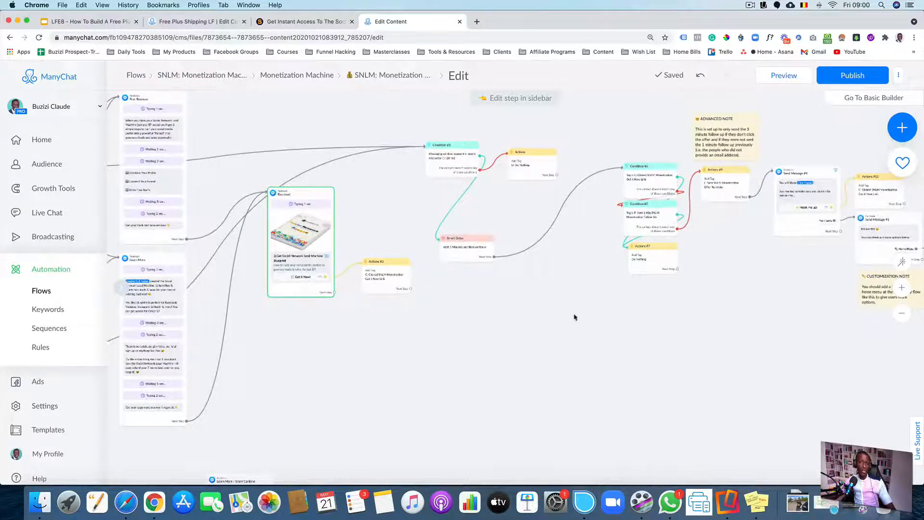
scroll(553, 320, "down", 3)
scroll(492, 305, "down", 1)
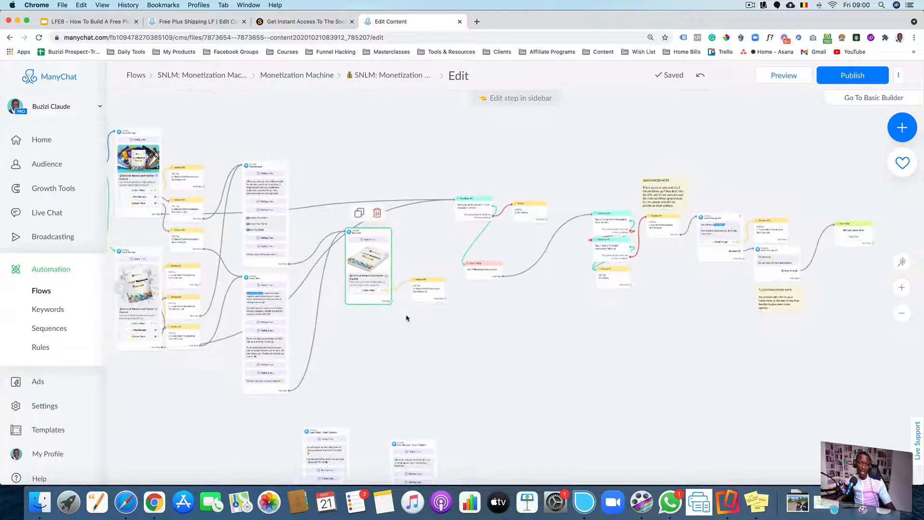
left_click(412, 321)
scroll(418, 321, "up", 4)
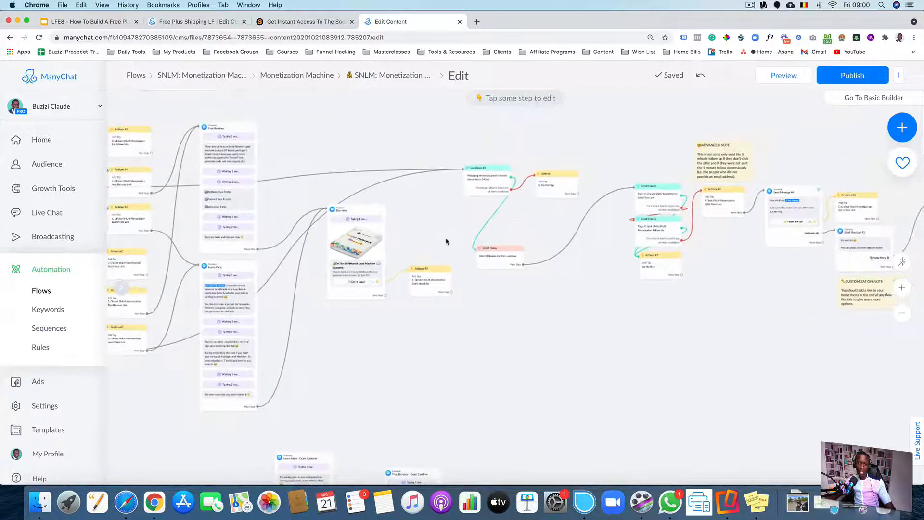
scroll(452, 303, "up", 3)
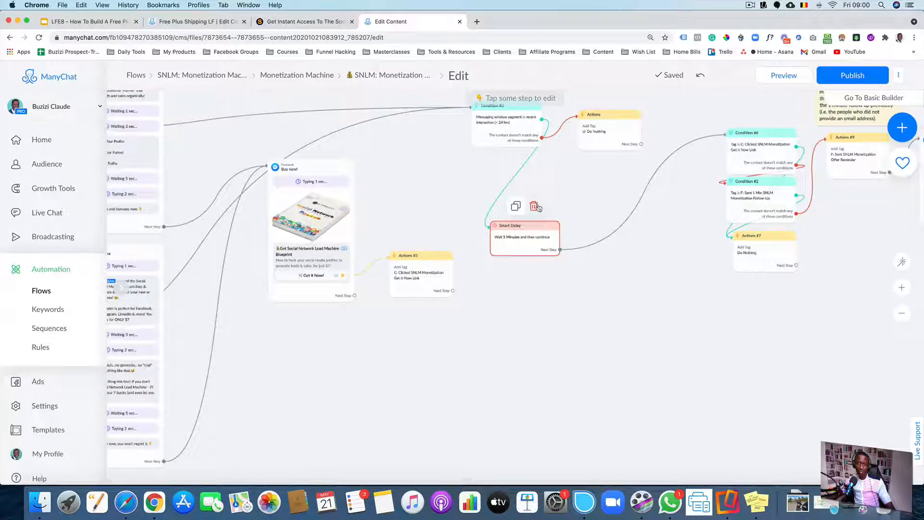
left_click(535, 205)
scroll(678, 274, "down", 3)
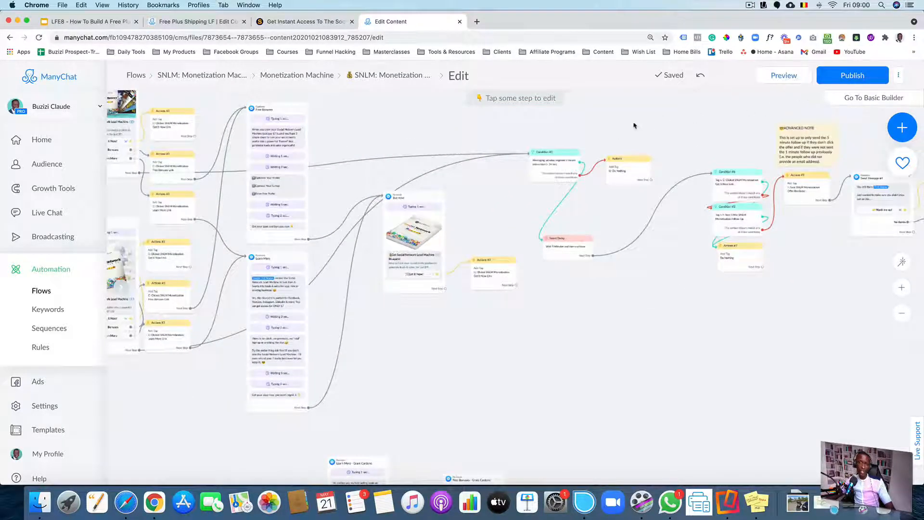
scroll(634, 124, "down", 4)
Read the Learn More - Grant Cardone and Free Bonuses - Grant Cardone message blocks below the flow
left_click_drag(584, 262, 586, 139)
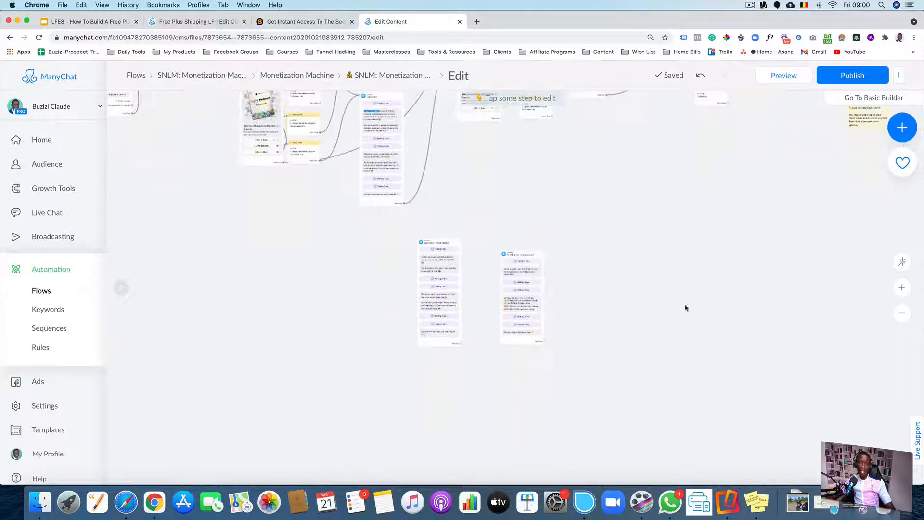
left_click_drag(685, 308, 627, 236)
scroll(367, 253, "up", 5)
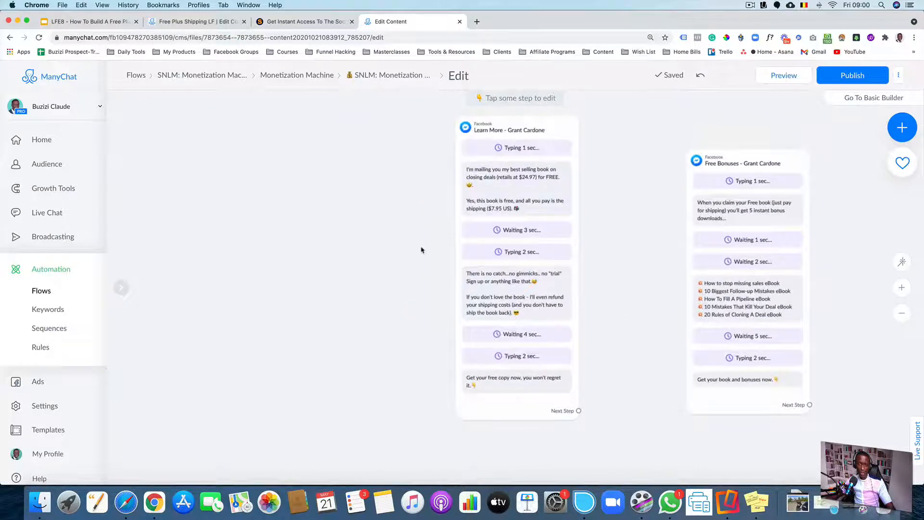
scroll(420, 250, "up", 5)
scroll(436, 216, "up", 3)
scroll(436, 216, "right", 2)
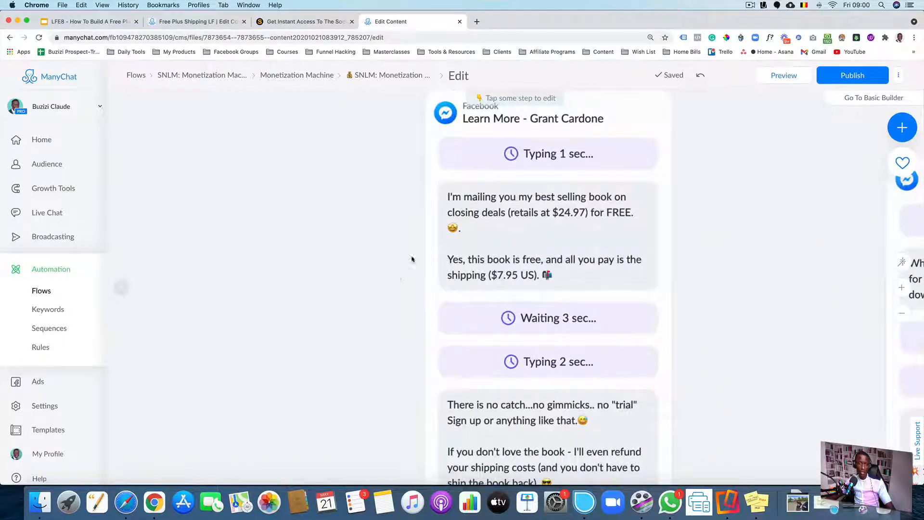
scroll(373, 226, "down", 3)
scroll(373, 227, "right", 2)
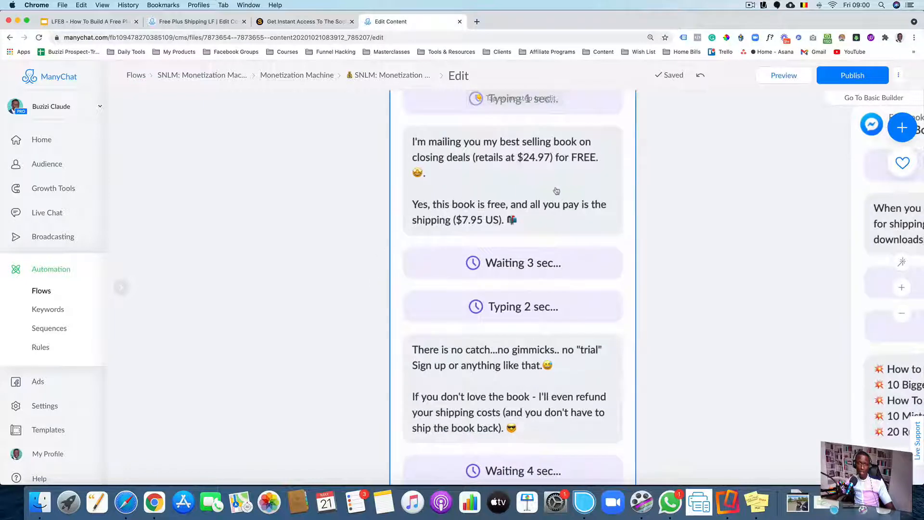
scroll(561, 203, "down", 2)
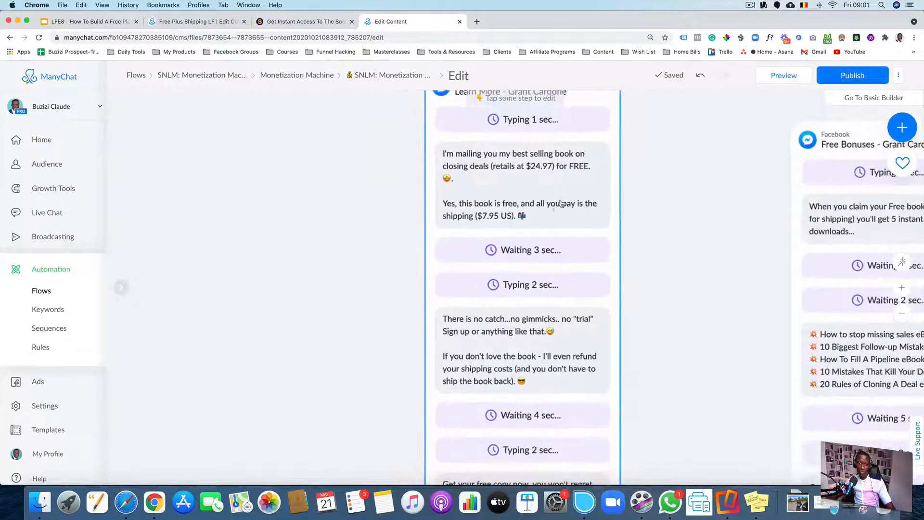
scroll(555, 209, "down", 2)
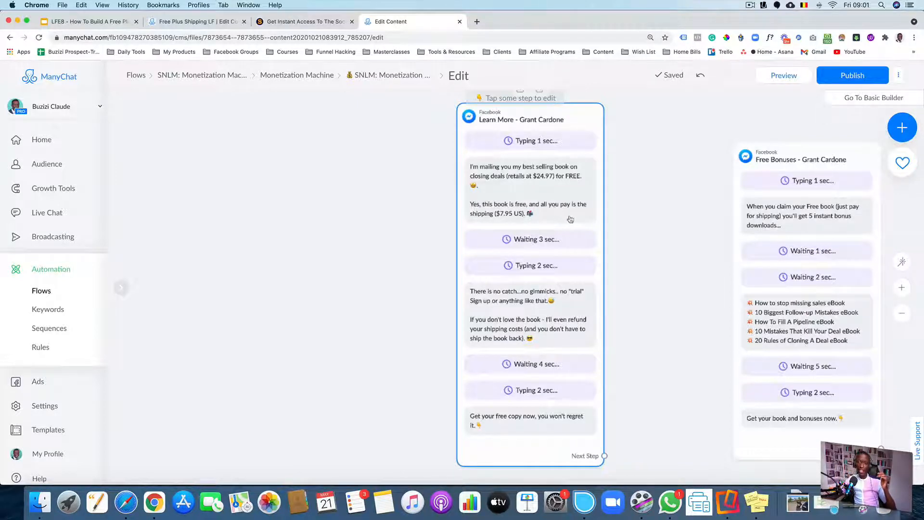
left_click_drag(674, 253, 345, 223)
scroll(425, 260, "up", 3)
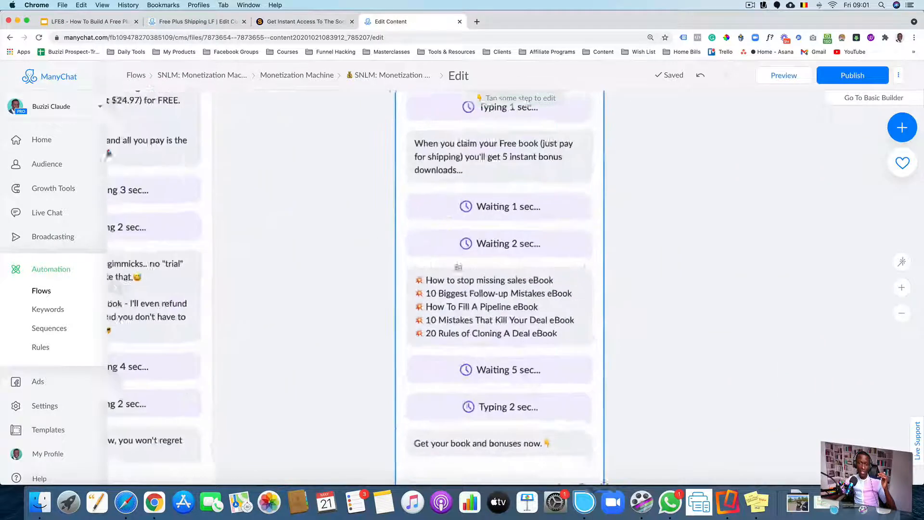
scroll(458, 267, "up", 1)
left_click_drag(624, 248, 605, 185)
left_click_drag(627, 245, 629, 262)
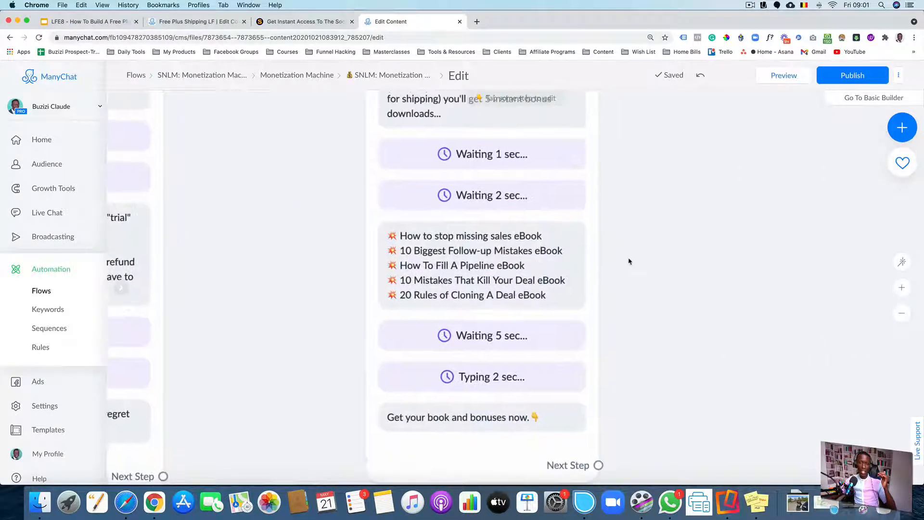
left_click_drag(569, 199, 568, 245)
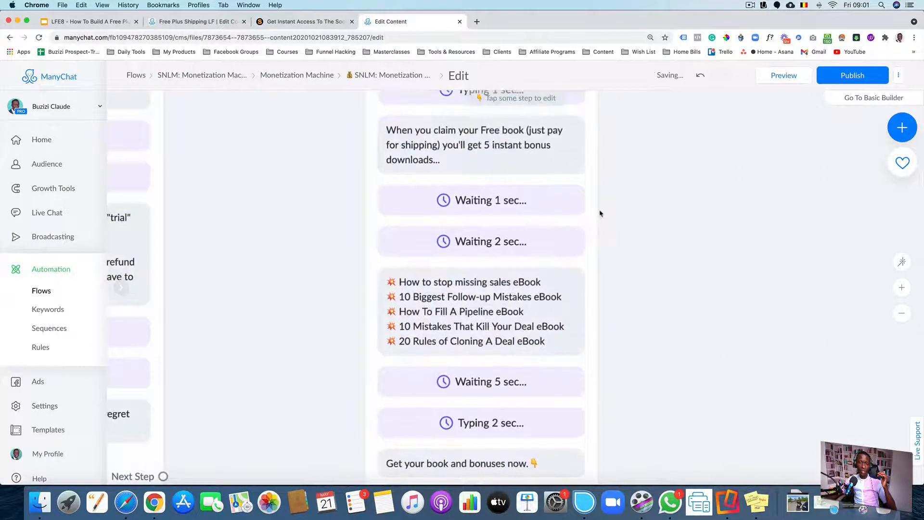
scroll(600, 211, "up", 1)
left_click_drag(608, 212, 692, 209)
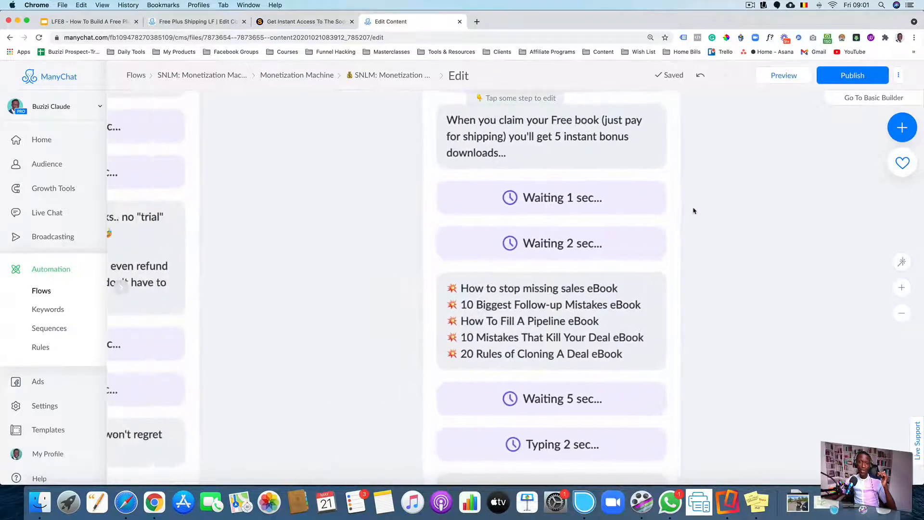
scroll(691, 208, "down", 5)
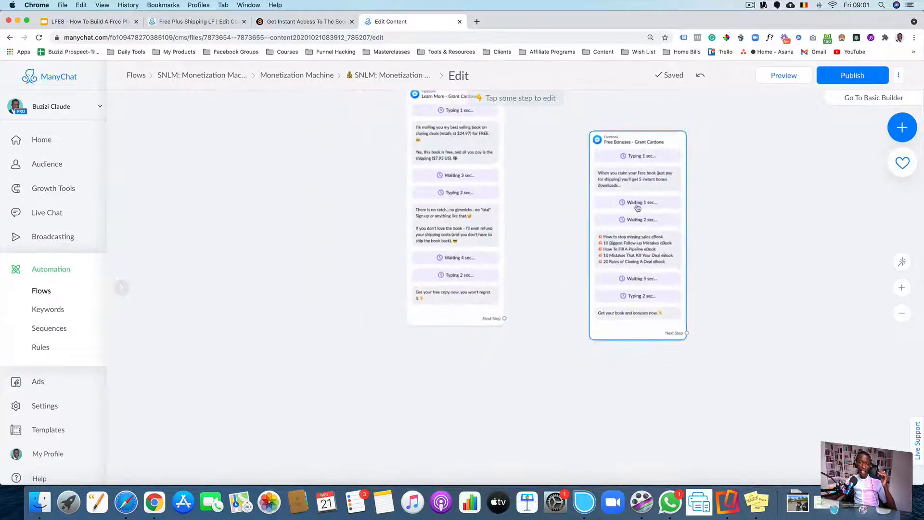
left_click_drag(541, 185, 550, 270)
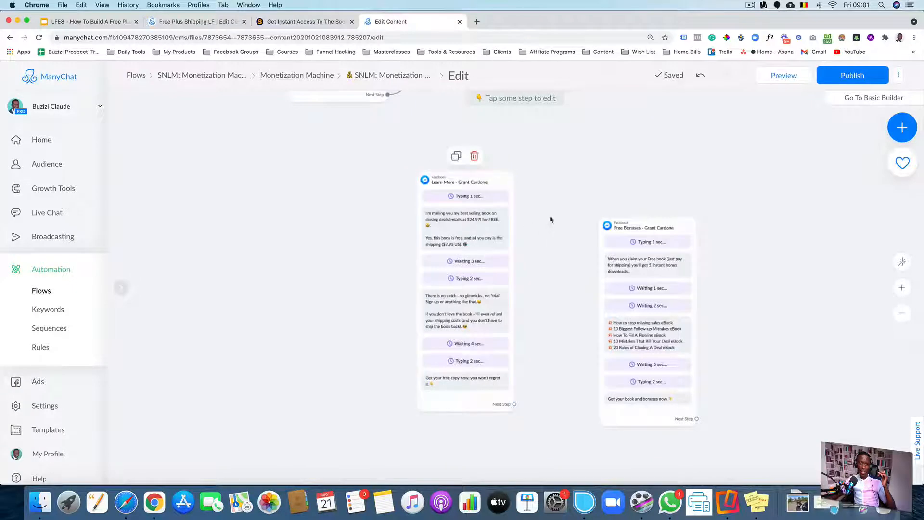
scroll(551, 219, "down", 4)
left_click_drag(544, 209, 565, 313)
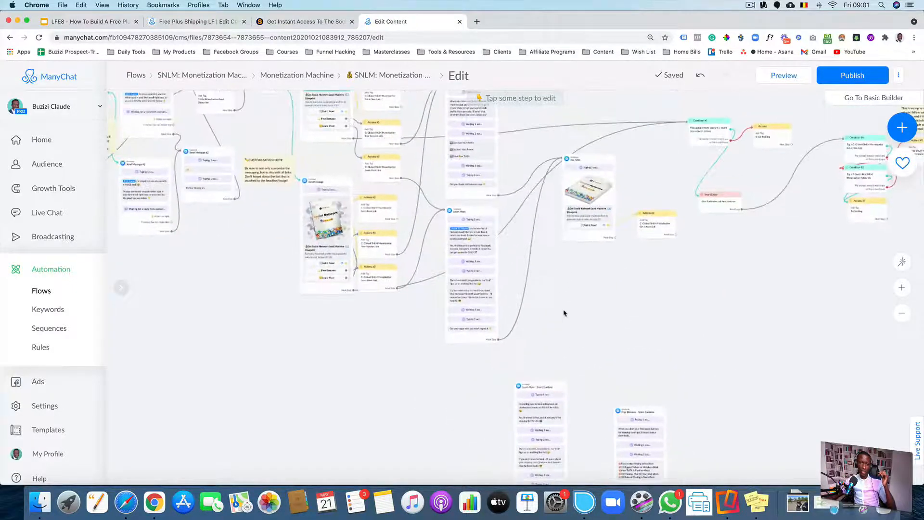
Move the Learn More - Grant Cardone message block up beneath the Learn More message
scroll(583, 270, "left", 3)
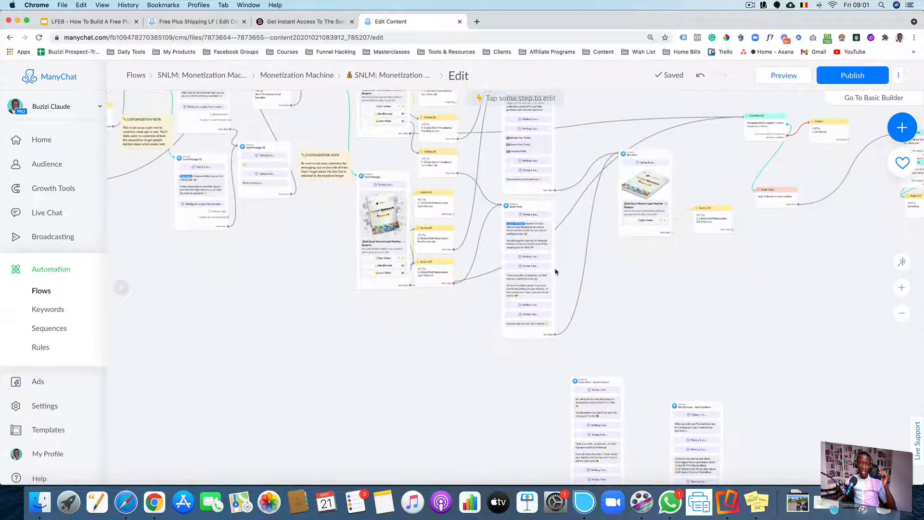
scroll(596, 422, "up", 5)
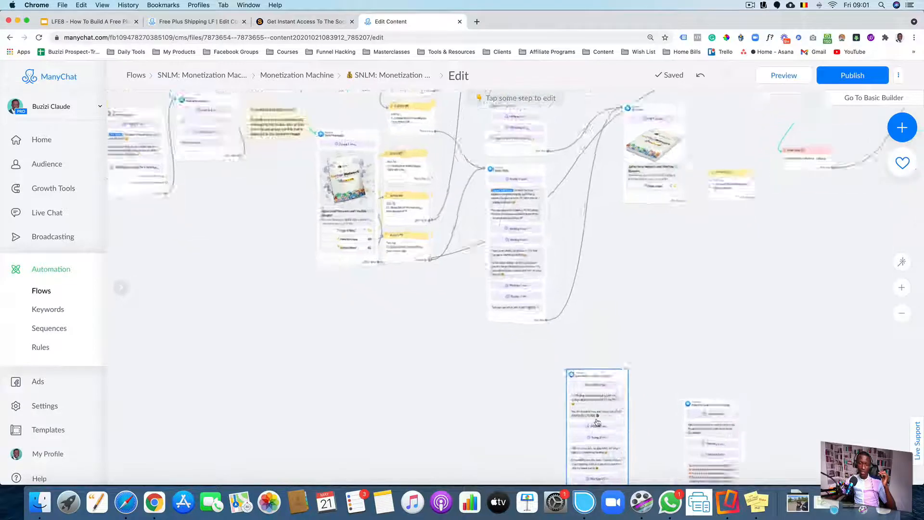
left_click_drag(601, 411, 602, 200)
scroll(725, 216, "up", 3)
scroll(725, 216, "down", 10)
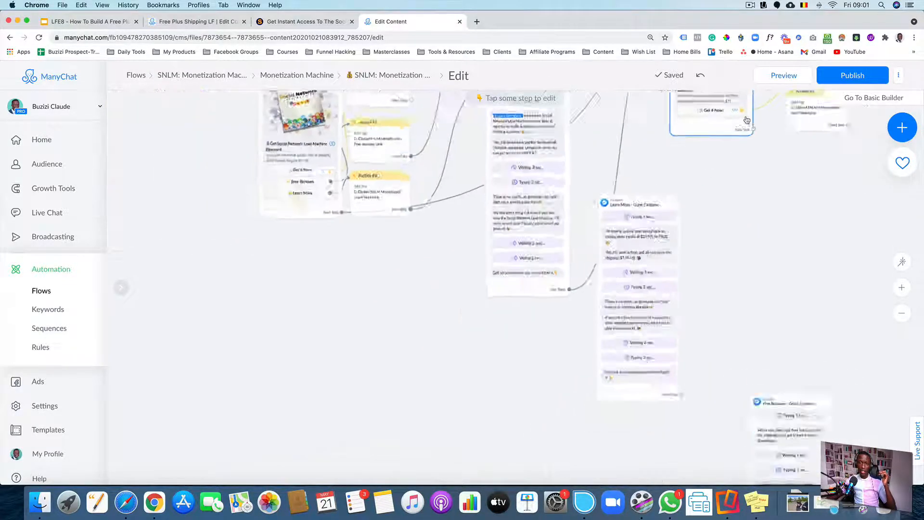
scroll(729, 276, "up", 8)
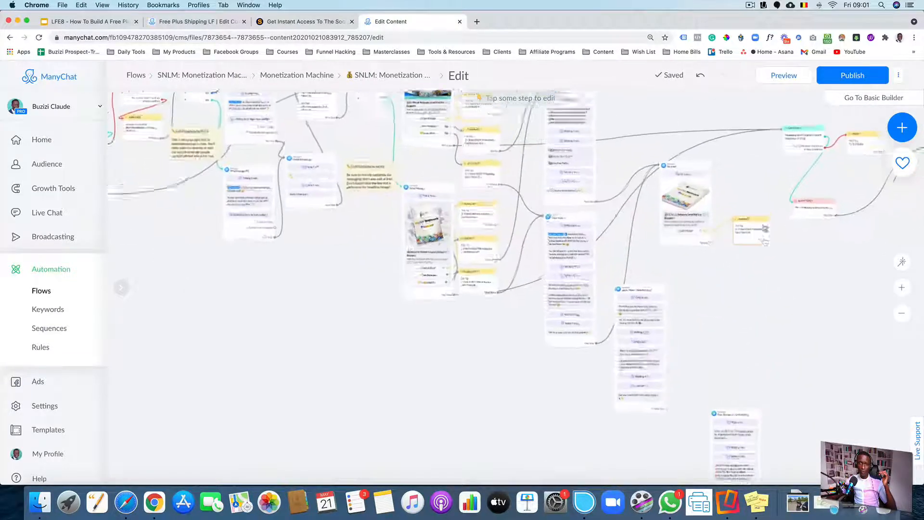
Delete the Free Bonuses message block beside the Learn More - Grant Cardone block
left_click_drag(684, 347, 657, 376)
left_click_drag(600, 376, 589, 198)
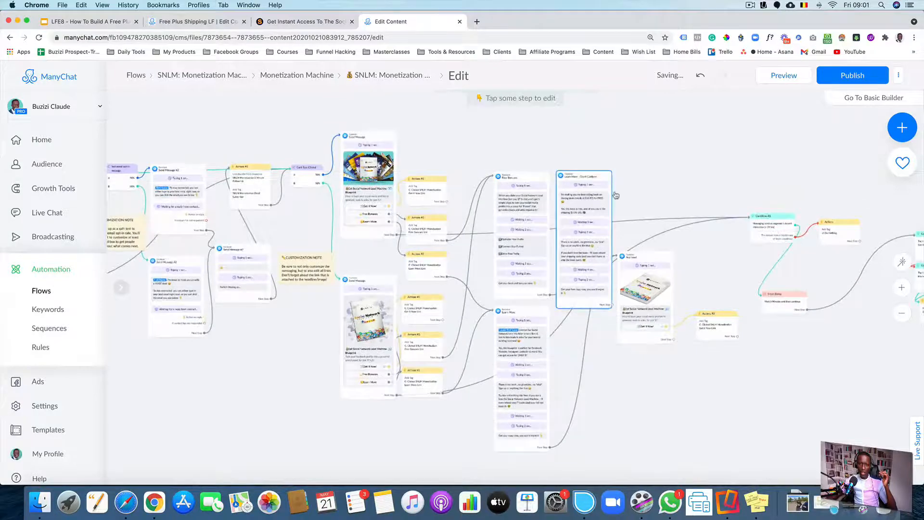
scroll(634, 190, "up", 4)
scroll(670, 189, "up", 3)
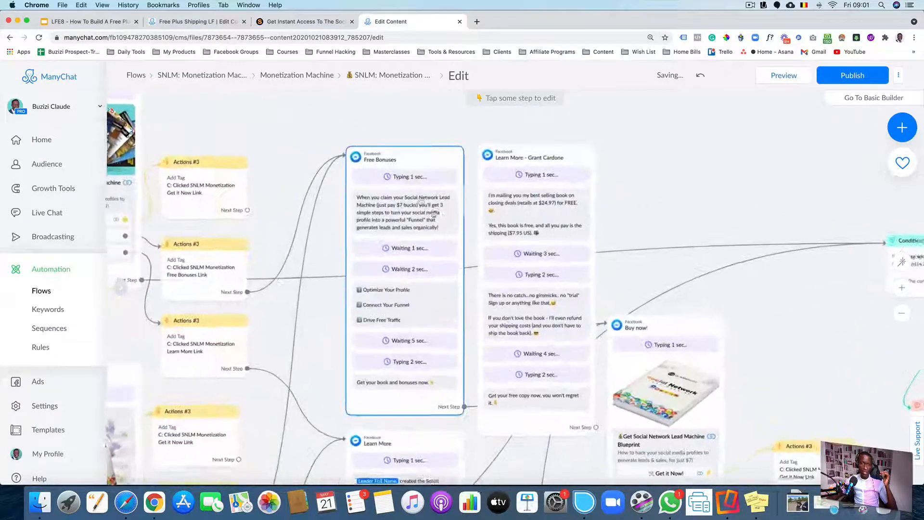
left_click(441, 156)
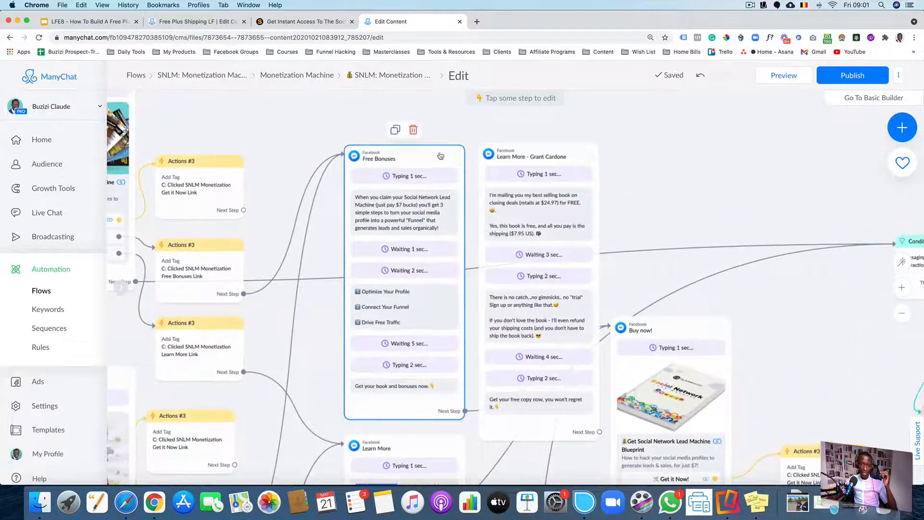
left_click(413, 130)
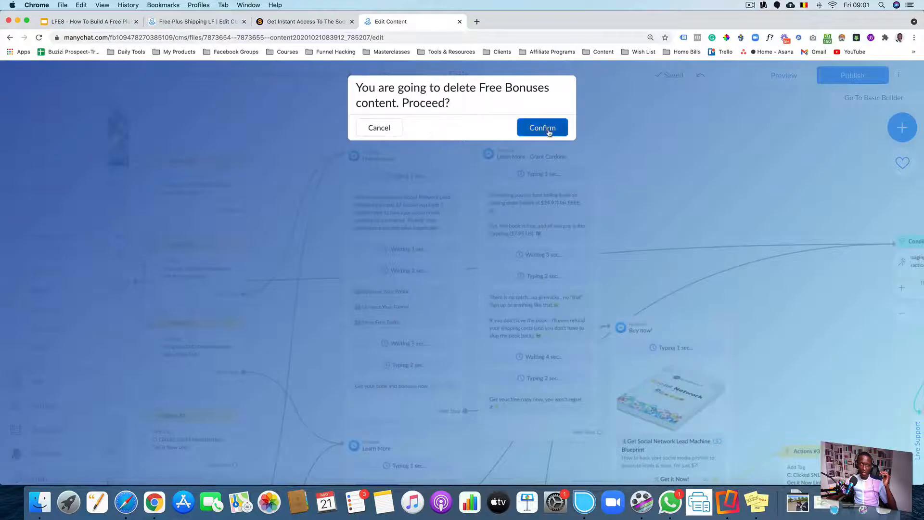
left_click(542, 128)
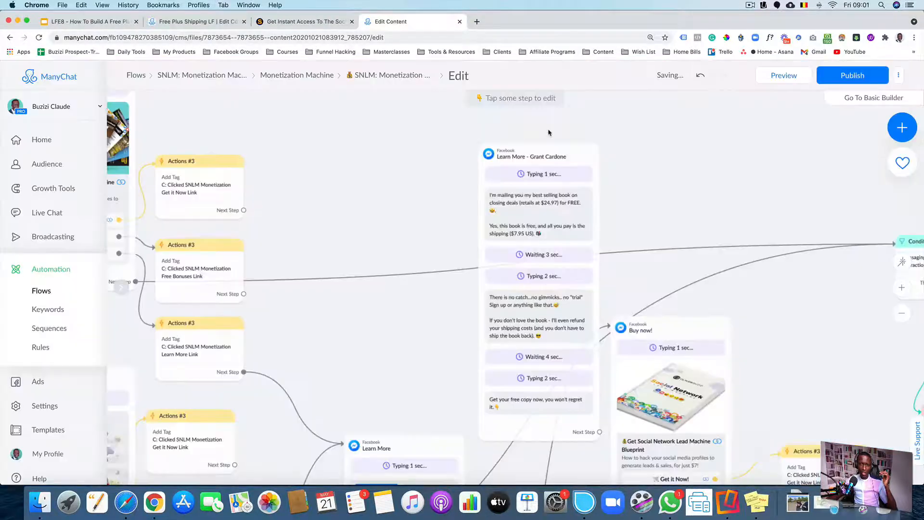
Move the Learn More - Grant Cardone block into its place and connect the Learn More Link tag action to it
left_click_drag(546, 193, 400, 183)
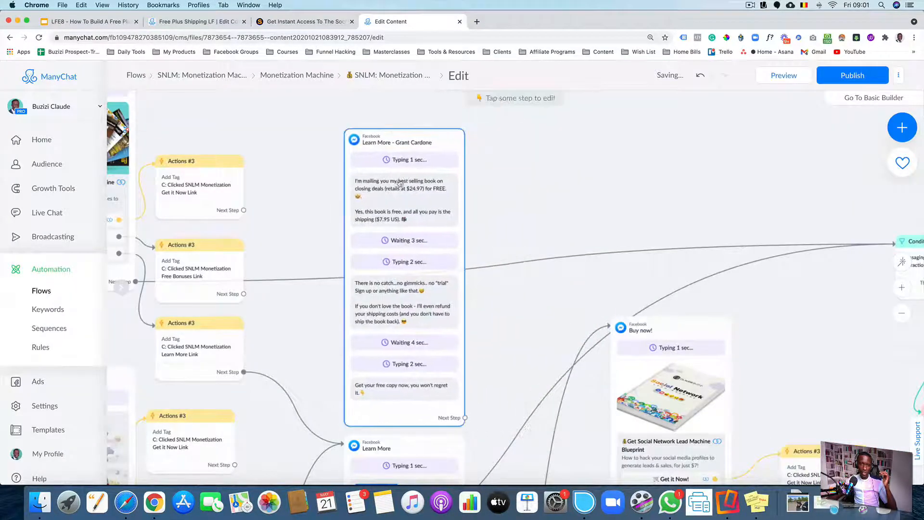
scroll(539, 179, "left", 5)
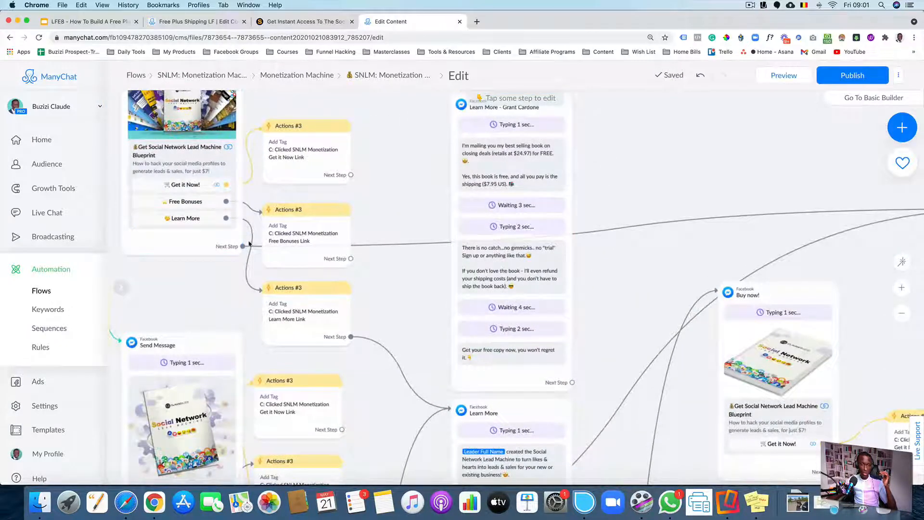
mouse_move(268, 302)
left_click_drag(428, 322, 401, 266)
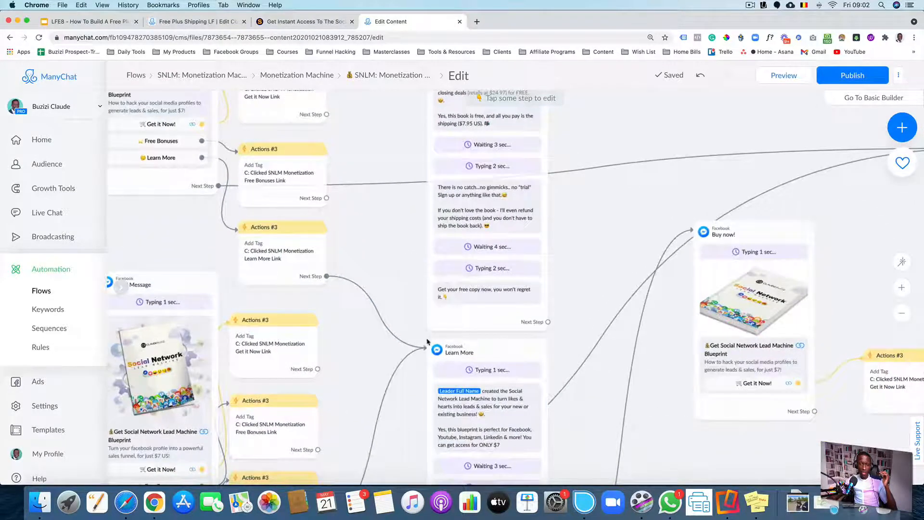
mouse_move(433, 355)
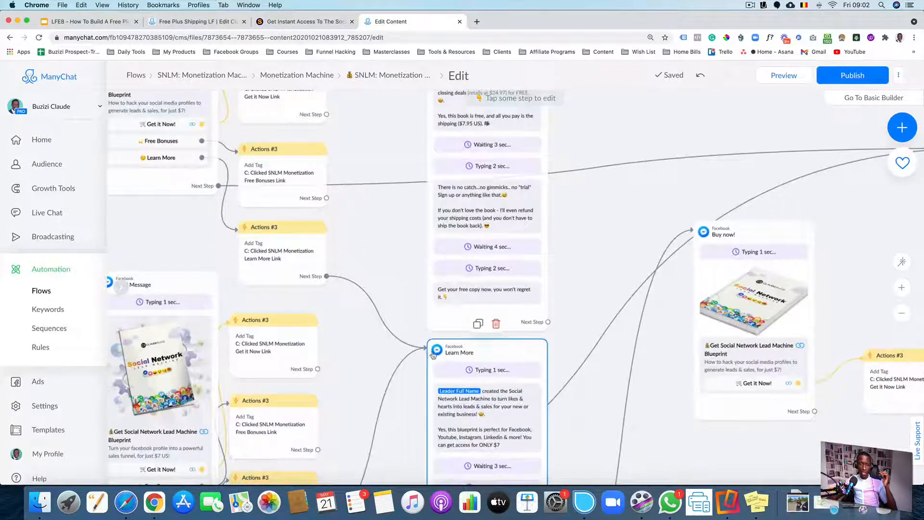
left_click(339, 269)
left_click_drag(327, 276, 431, 235)
left_click_drag(391, 265, 383, 155)
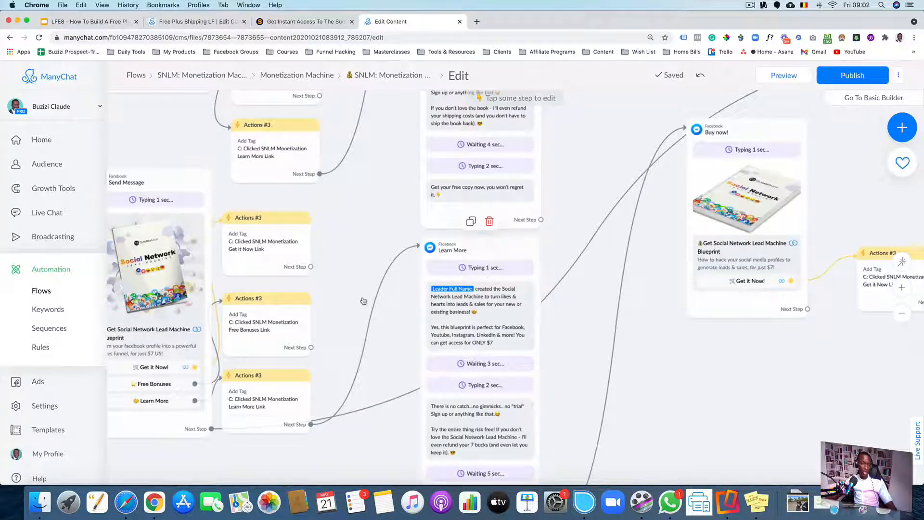
left_click_drag(336, 283, 469, 277)
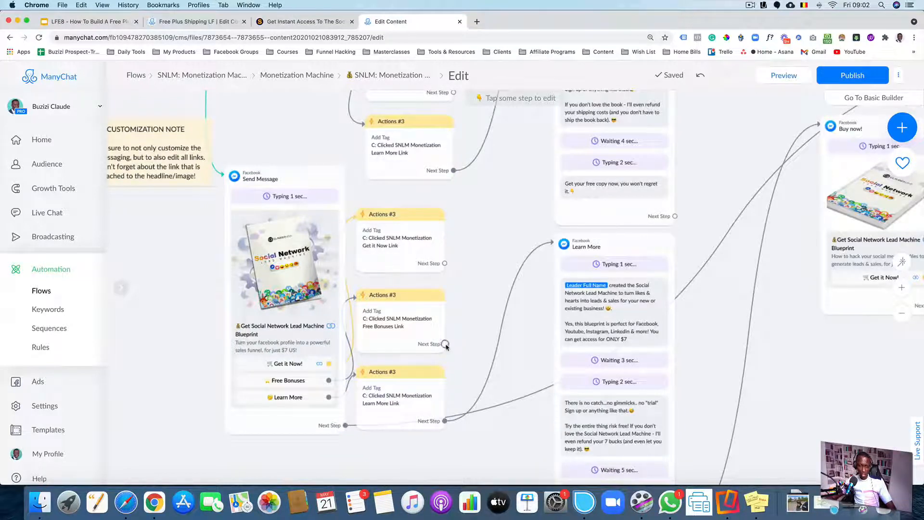
left_click_drag(444, 344, 500, 264)
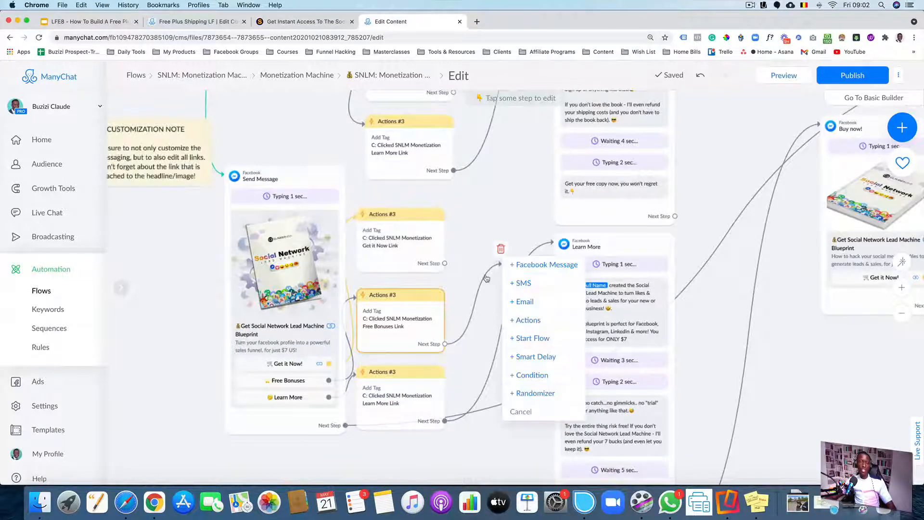
left_click(492, 188)
left_click_drag(725, 124, 535, 169)
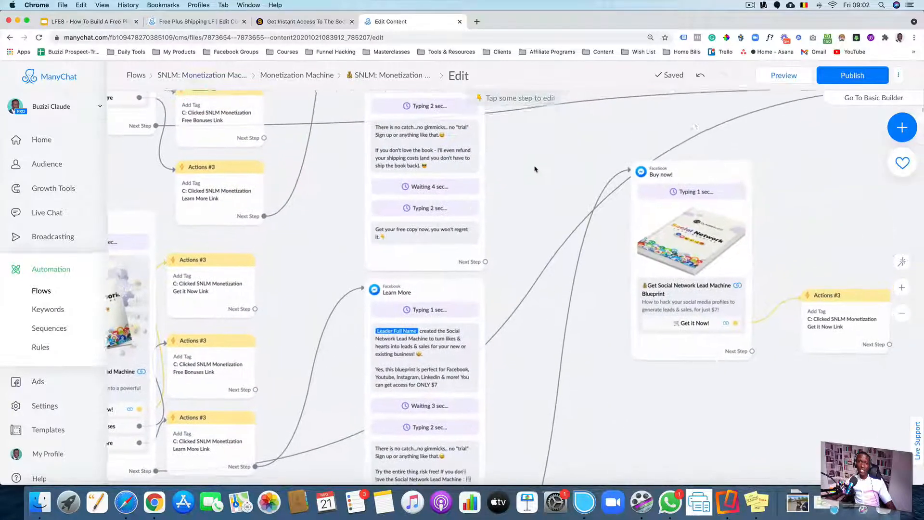
Revert the flow to its published version
left_click(899, 76)
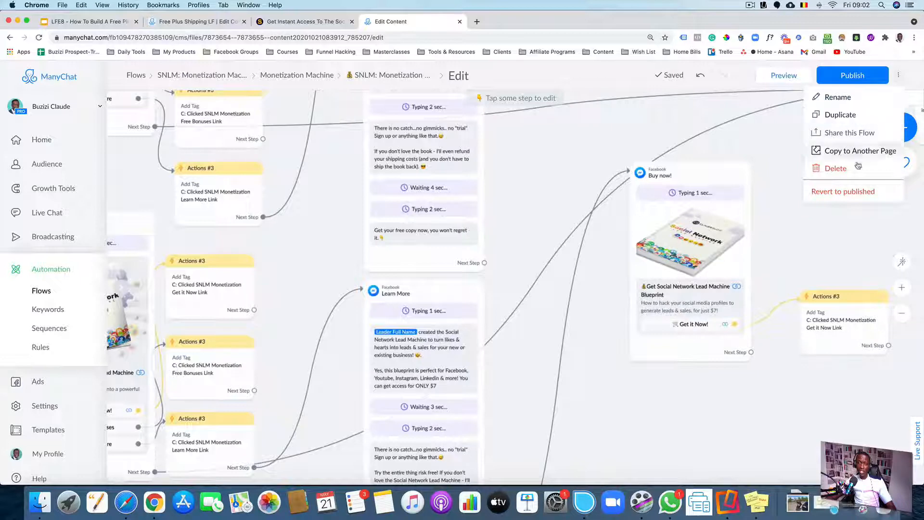
left_click(833, 193)
left_click(545, 161)
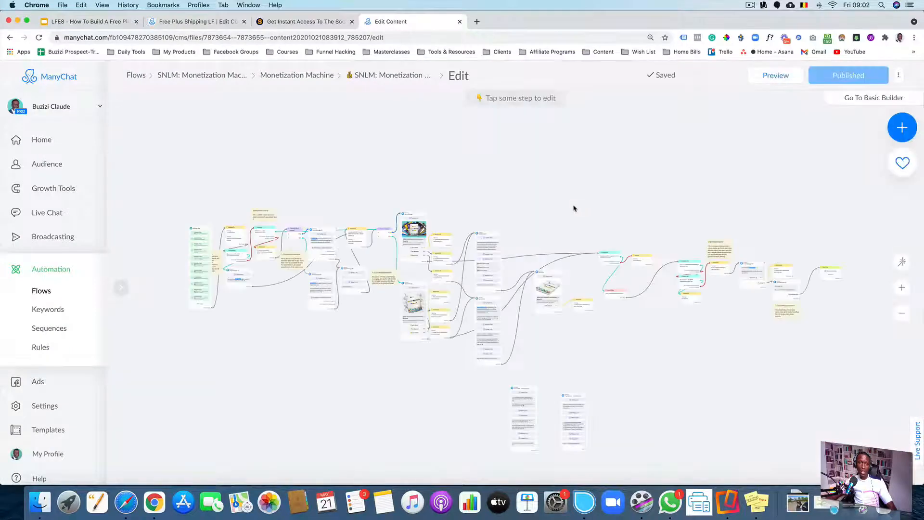
Search the Audience list for your own contact and open its profile
left_click_drag(573, 206, 603, 160)
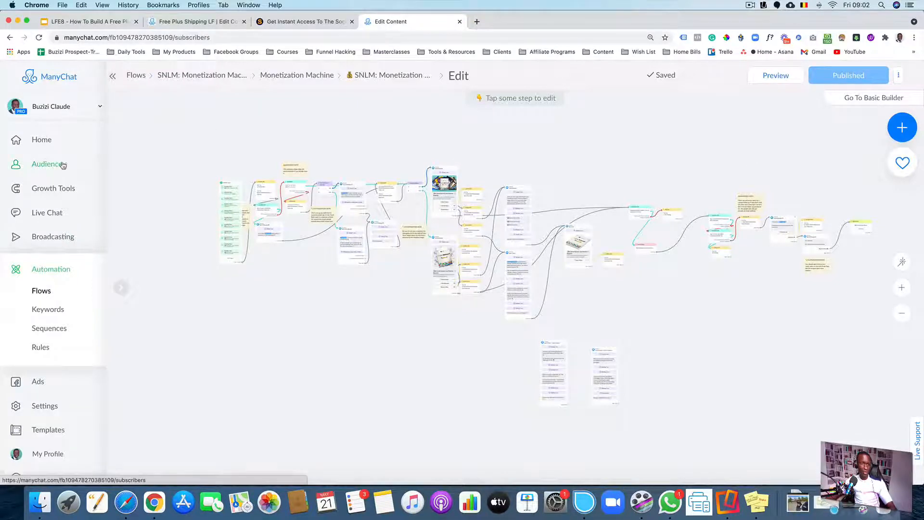
left_click(96, 166)
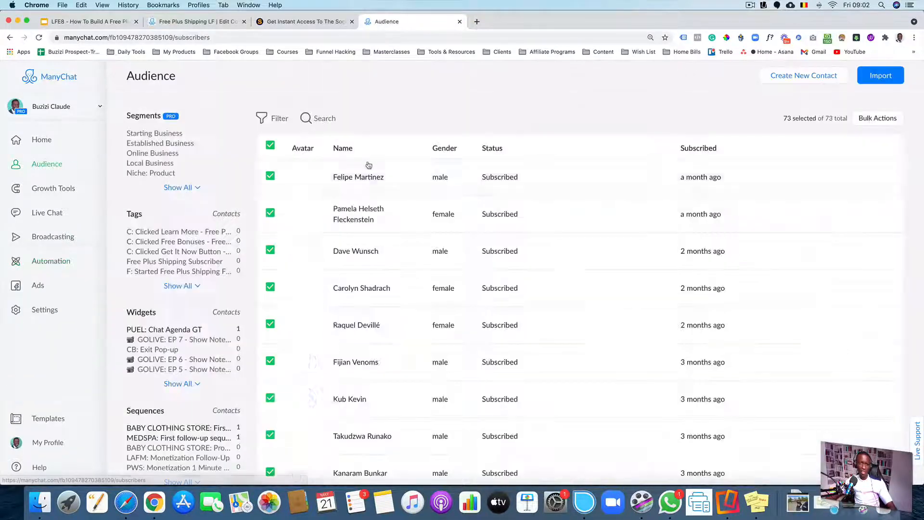
left_click(312, 120)
type("claude")
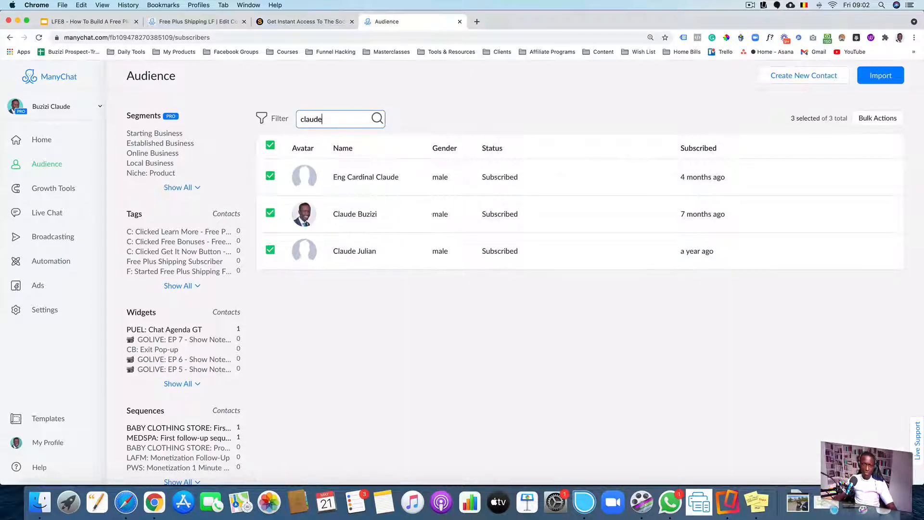
left_click(412, 216)
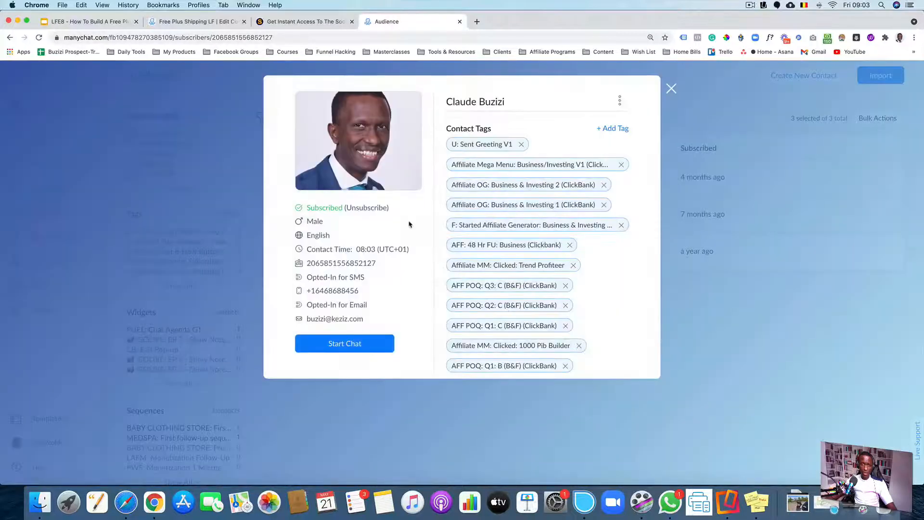
Scroll through the contact's tags and expand all of its custom fields
scroll(504, 219, "down", 15)
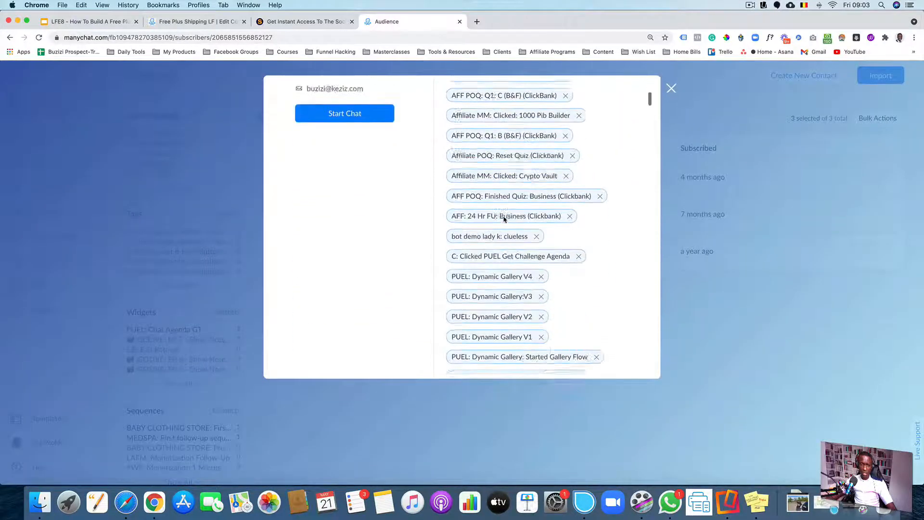
scroll(504, 219, "down", 12)
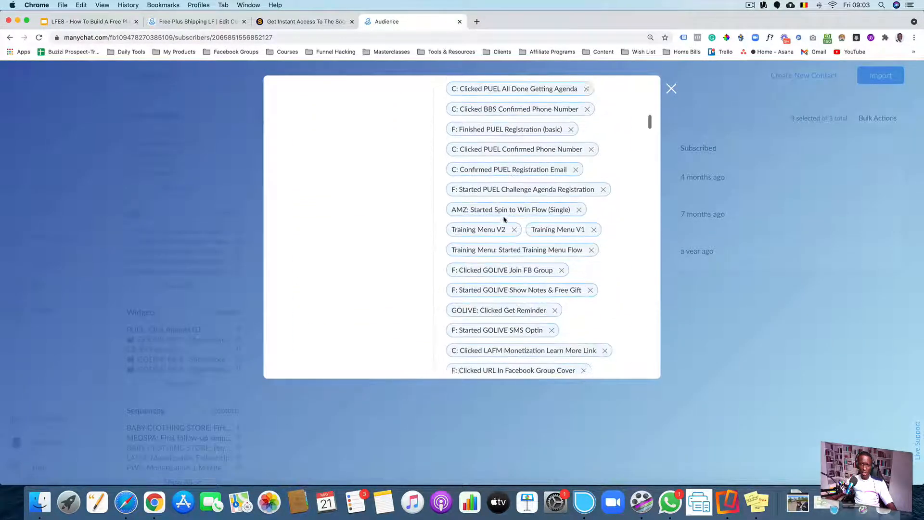
scroll(504, 219, "down", 8)
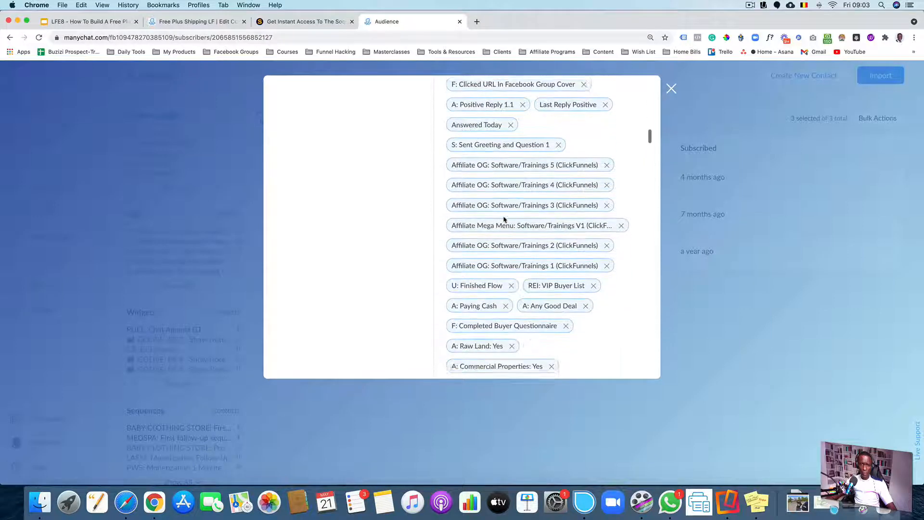
scroll(504, 219, "down", 10)
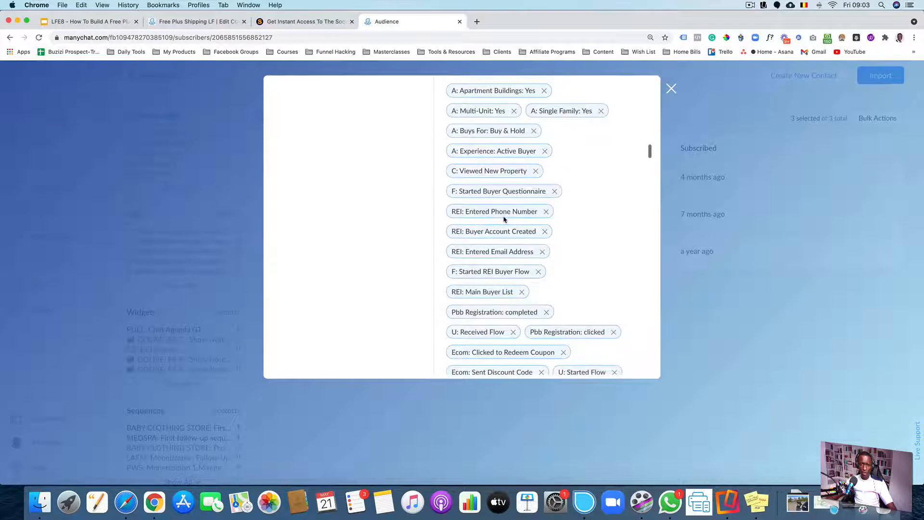
scroll(504, 219, "down", 10)
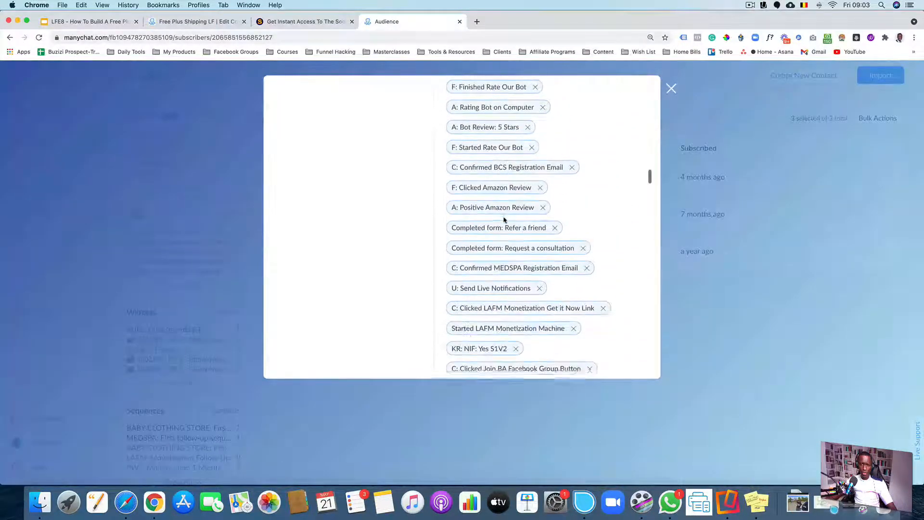
scroll(503, 219, "down", 10)
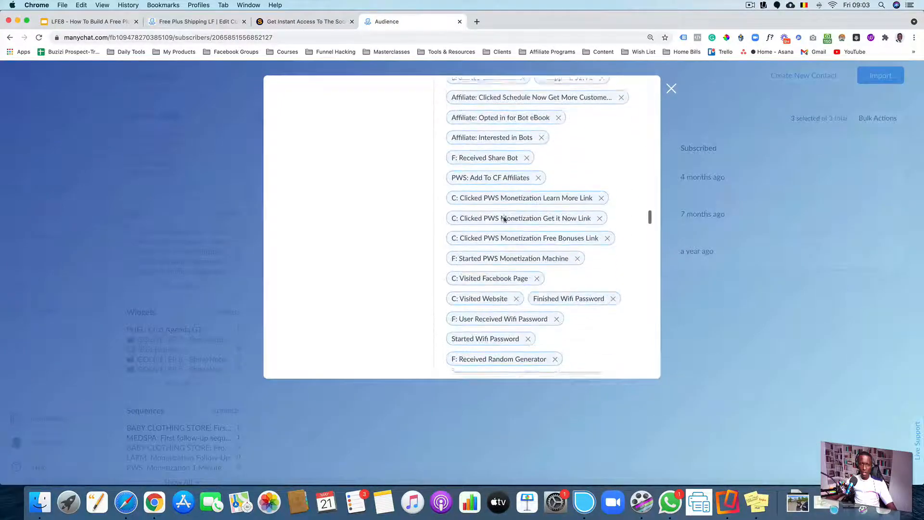
scroll(503, 219, "down", 10)
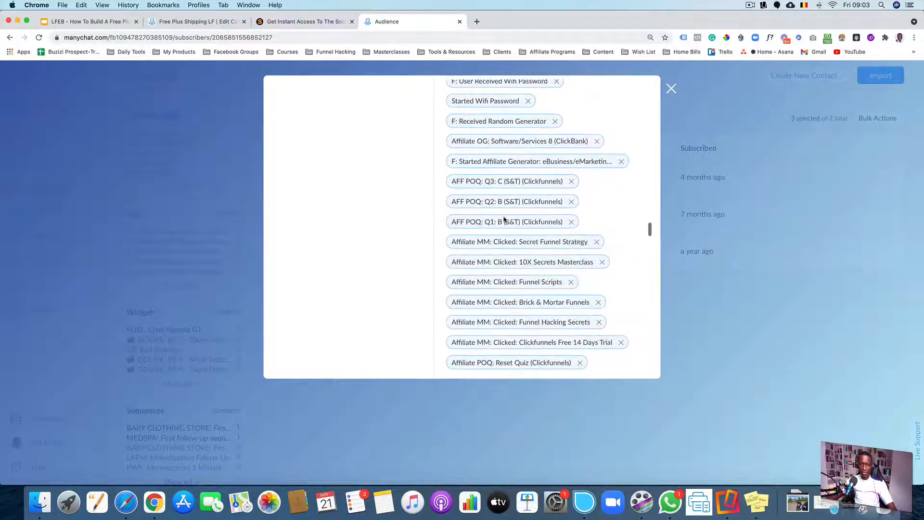
scroll(607, 279, "down", 15)
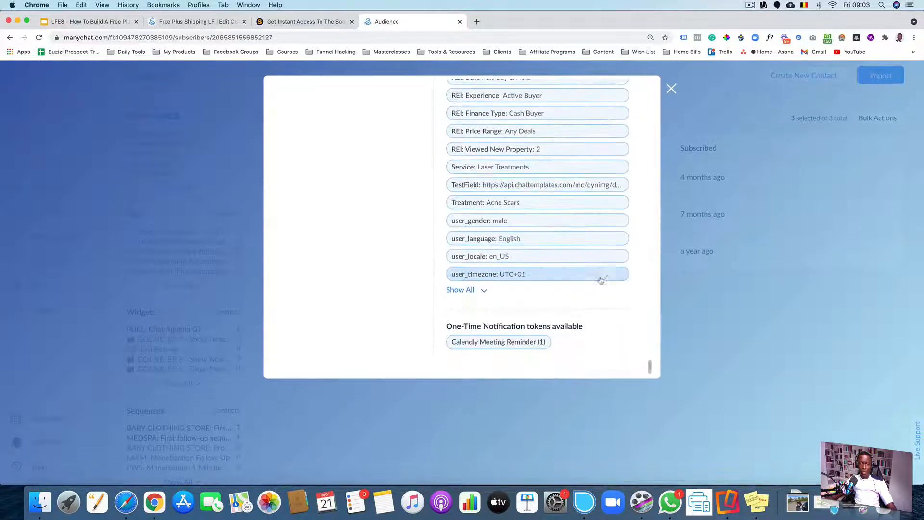
left_click(455, 290)
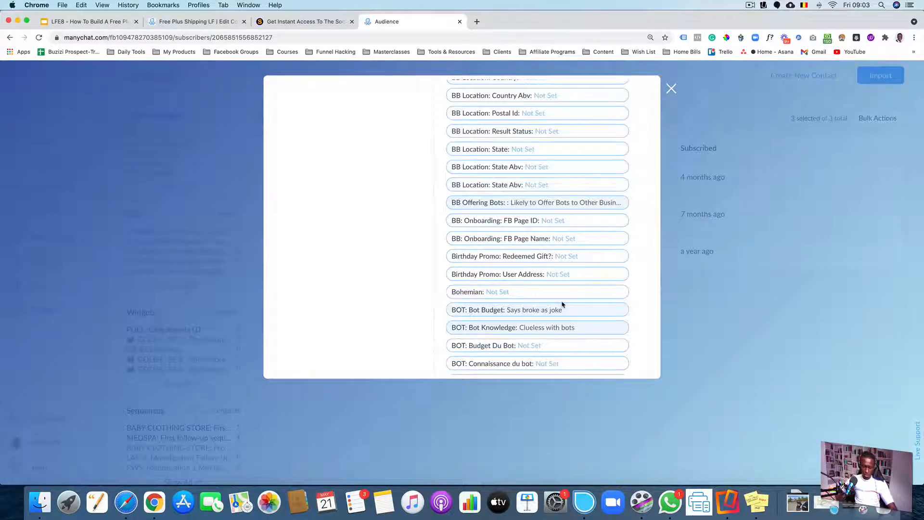
Find SNLM on the page and remove the SNLM Monetization Free Bonuses Link and Learn More Link tags
key("super+f")
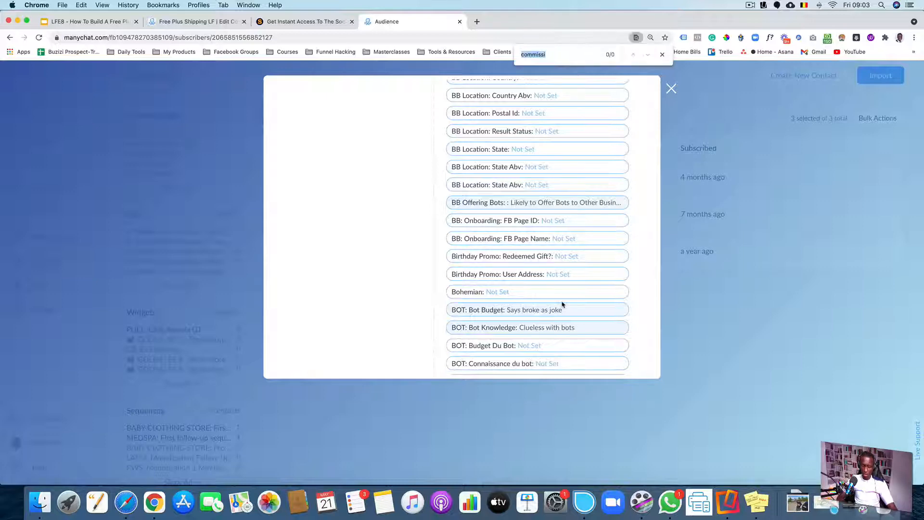
type("snlm")
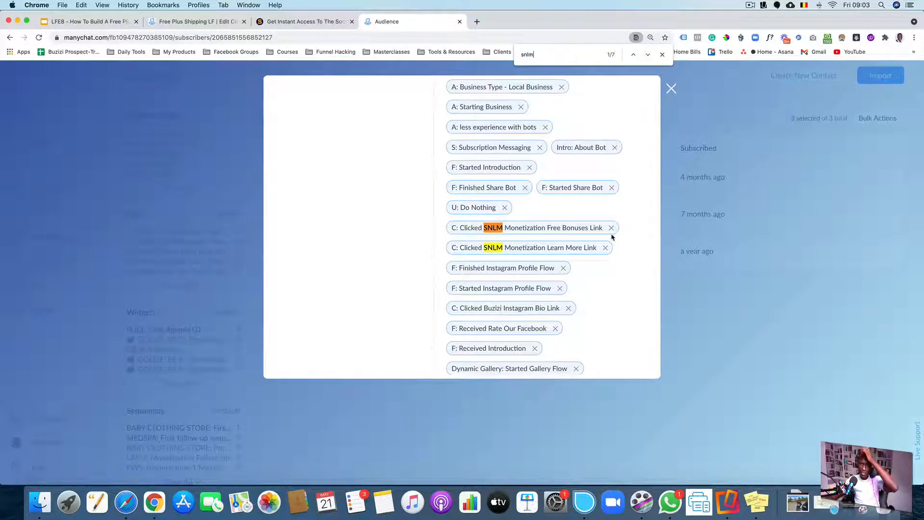
left_click(611, 228)
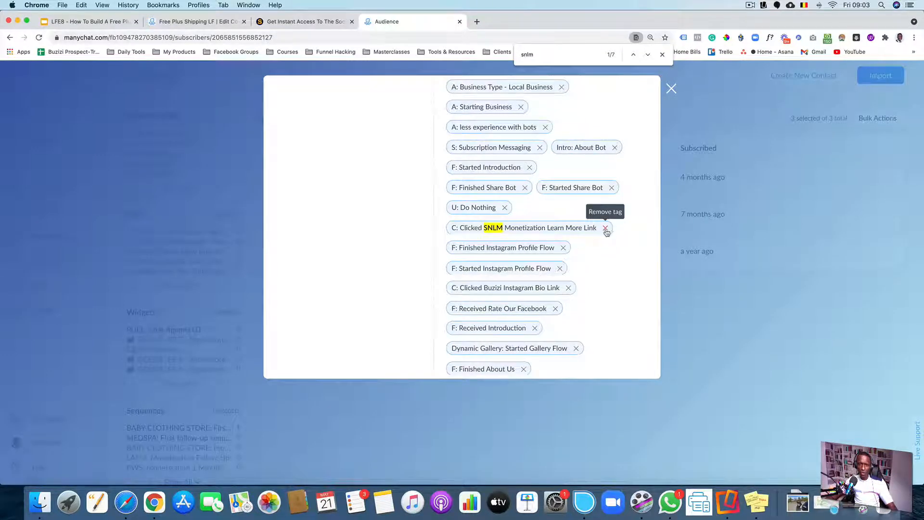
left_click(605, 229)
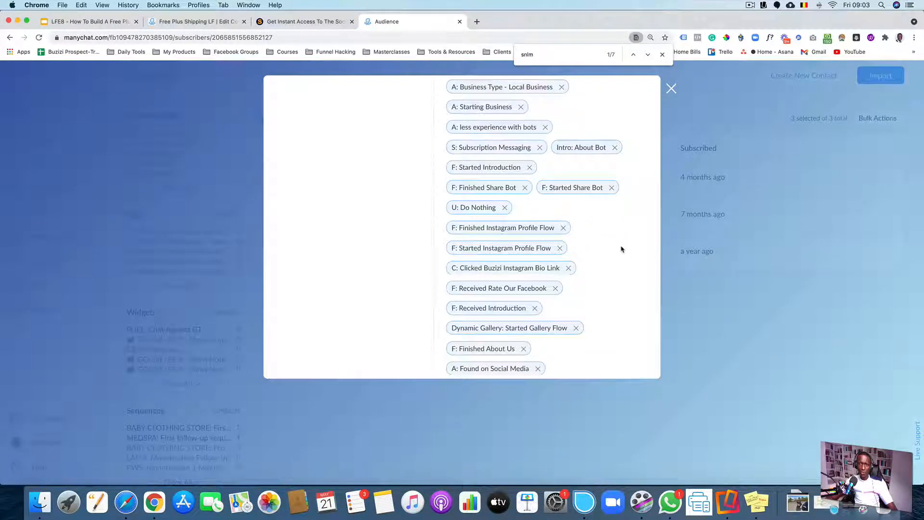
Remove the C: Clicked SNLM Monetization Get it Now Link and Started SNLM Monetization Machine tags
left_click(647, 54)
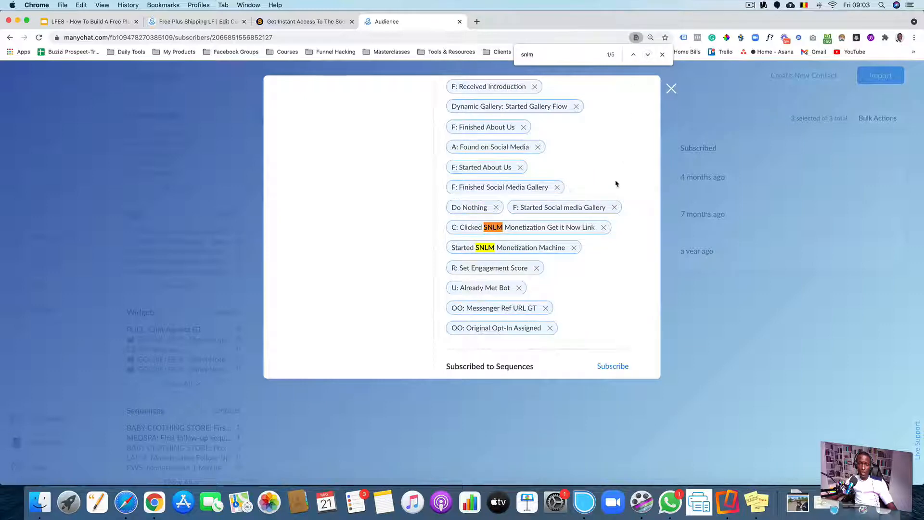
left_click(604, 228)
left_click(574, 227)
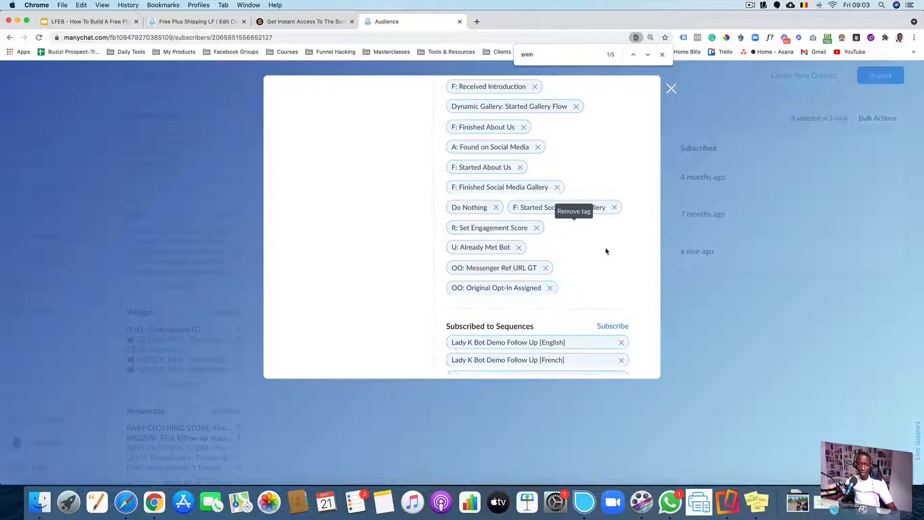
left_click(648, 55)
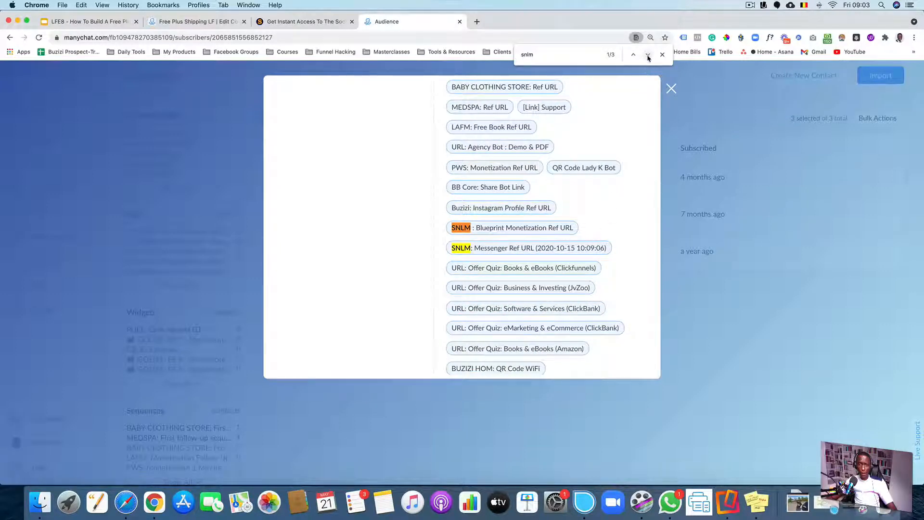
scroll(625, 160, "down", 8)
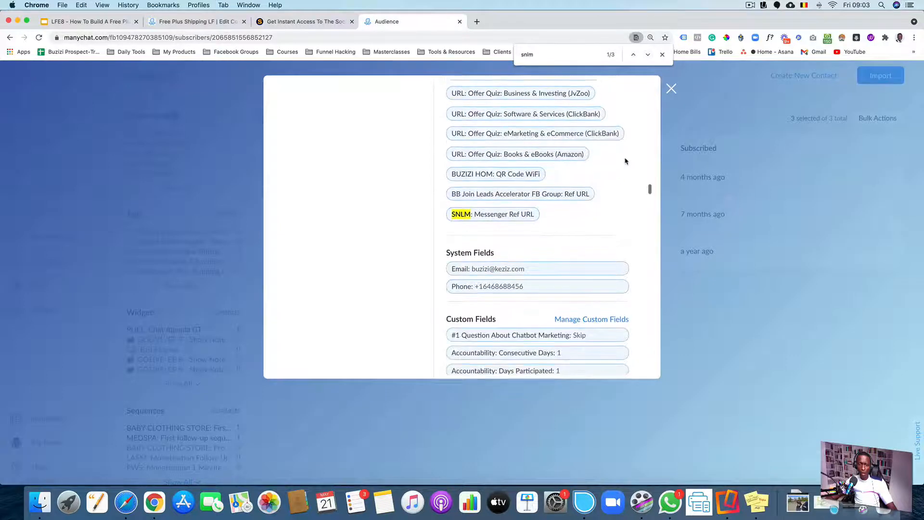
left_click(545, 268)
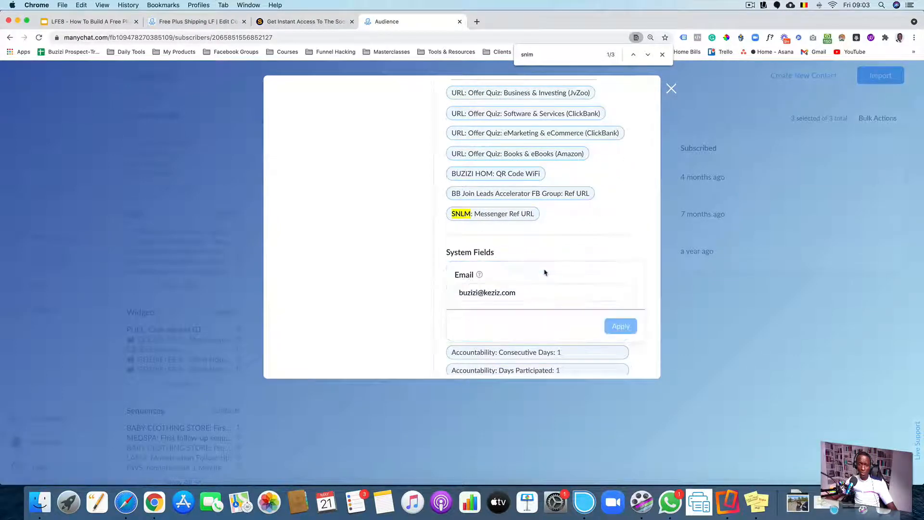
left_click_drag(522, 296, 494, 251)
key("super+c")
key("BackSpace")
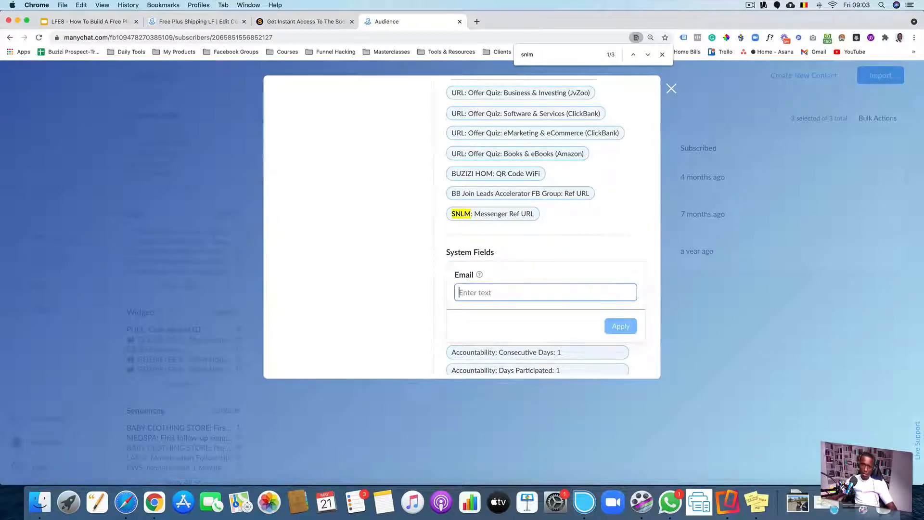
left_click(571, 233)
Replace the contact's system email field with a pasted email address and apply it
left_click(538, 268)
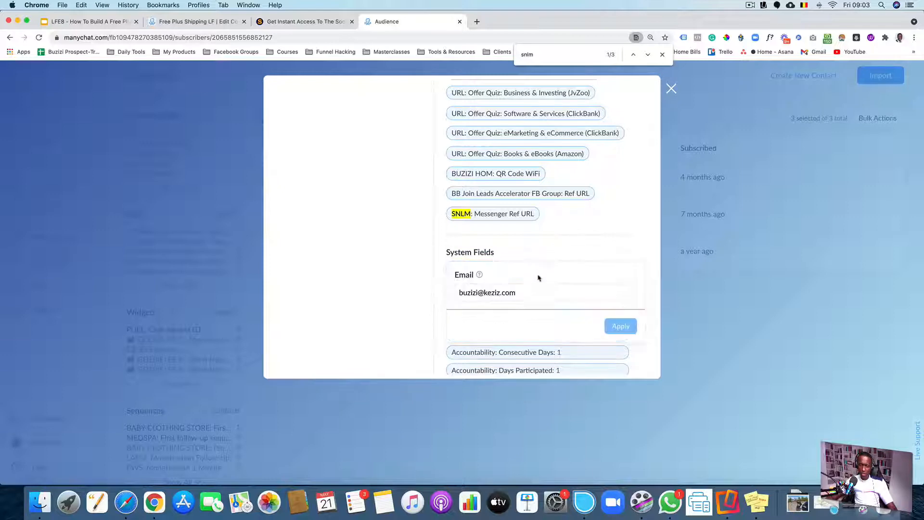
left_click(532, 289)
key("BackSpace")
key("BackSpace")
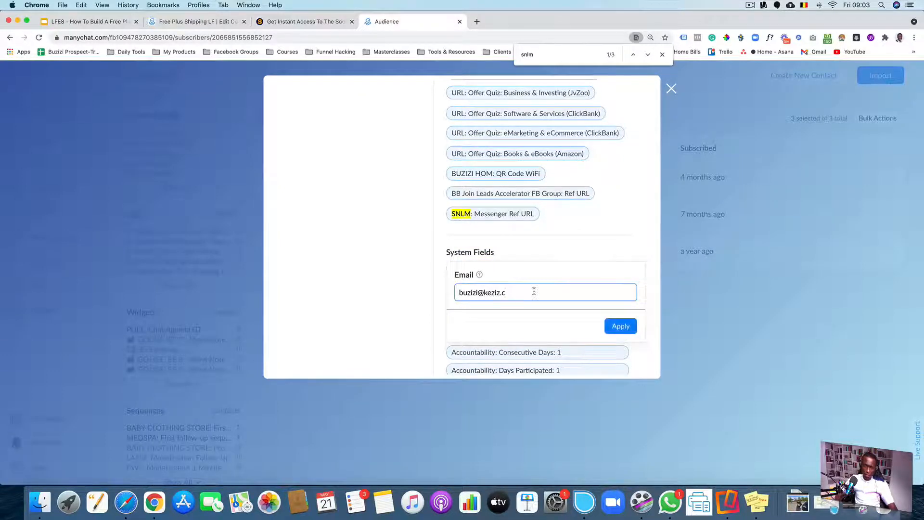
key("super+a")
key("BackSpace")
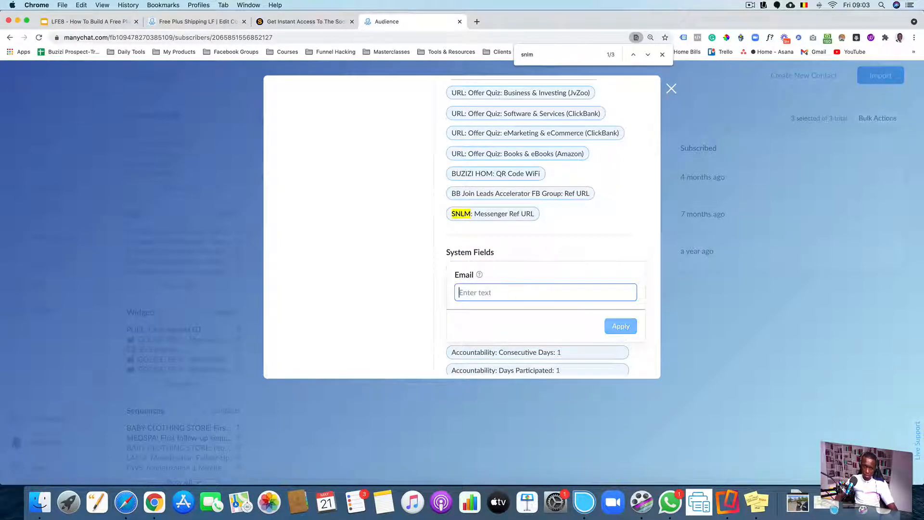
key("super+v")
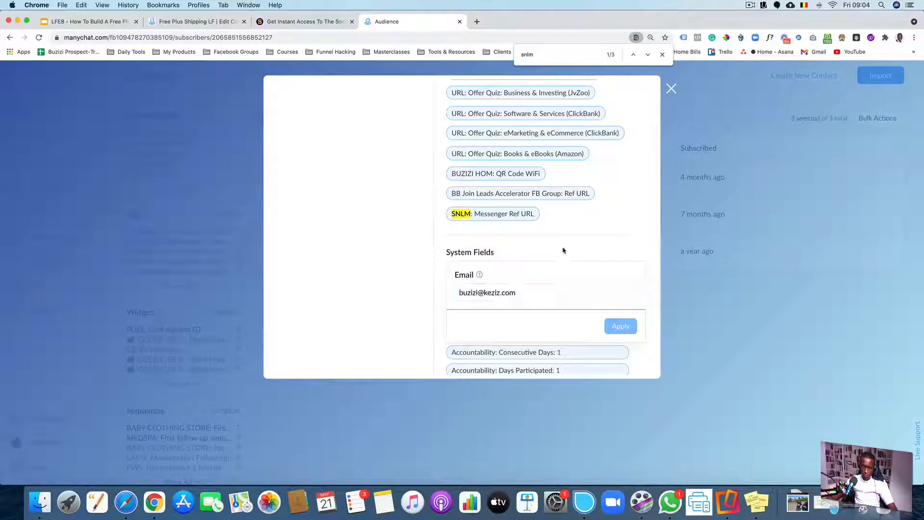
key("Return")
Scroll through the contact's custom fields and close the contact profile
scroll(603, 228, "down", 1)
scroll(602, 228, "down", 10)
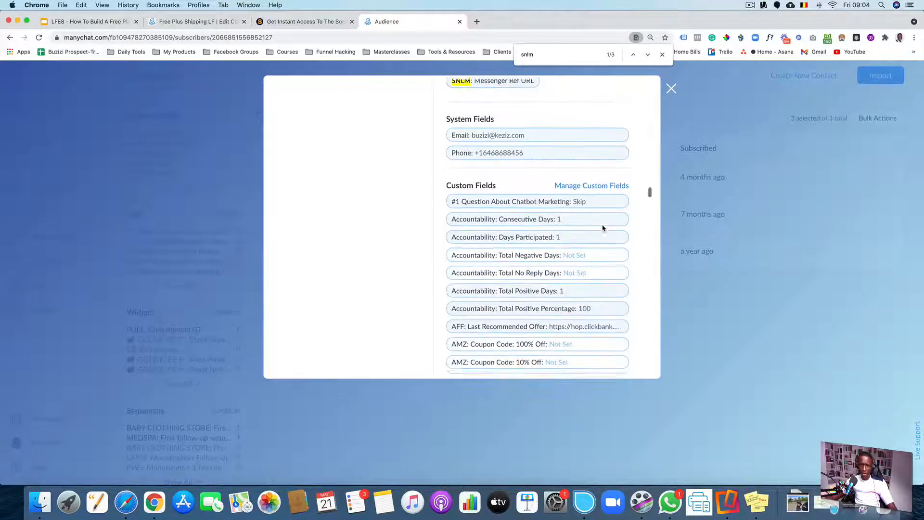
scroll(603, 228, "down", 8)
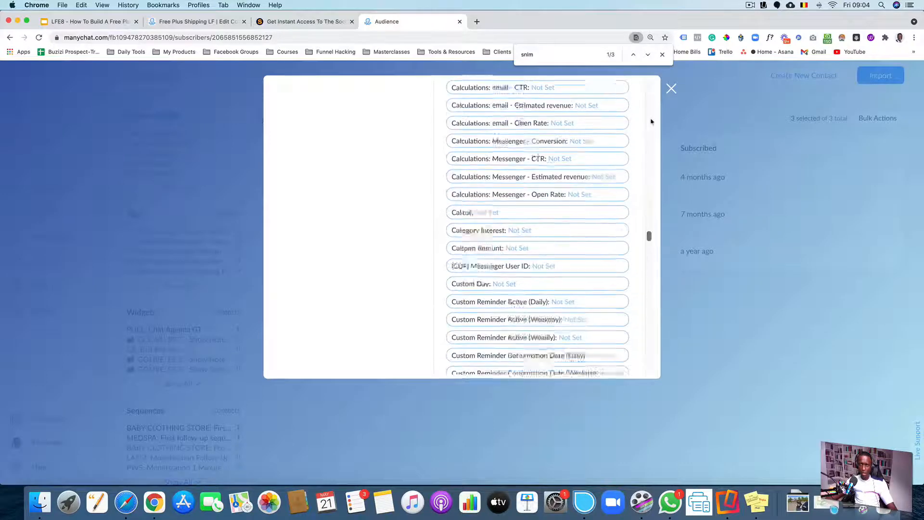
left_click(671, 88)
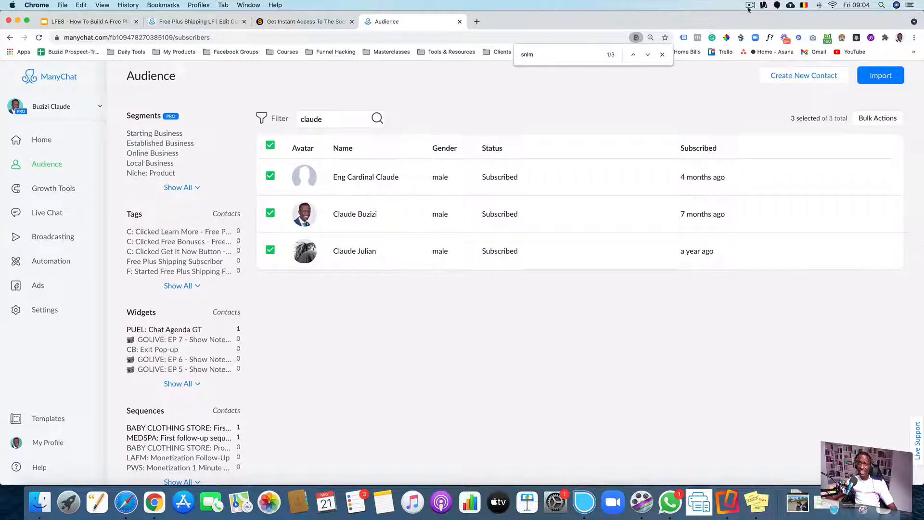
left_click(764, 5)
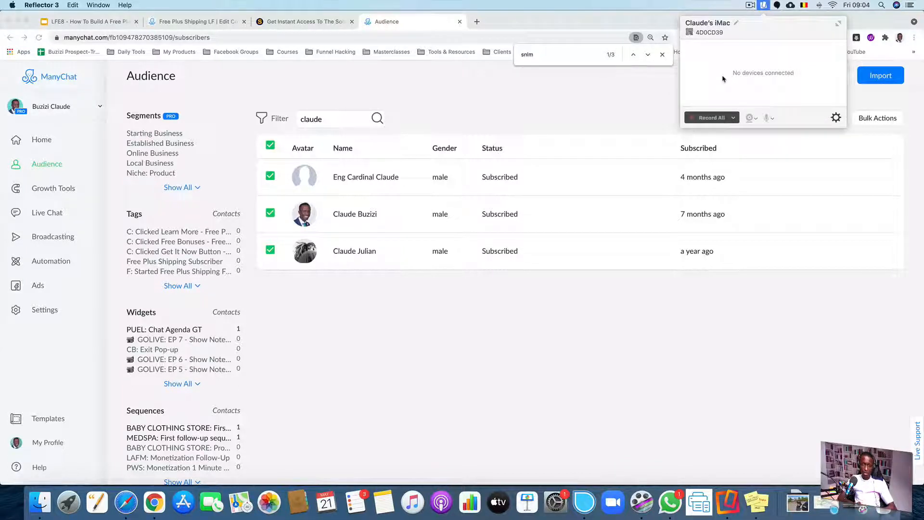
left_click(558, 106)
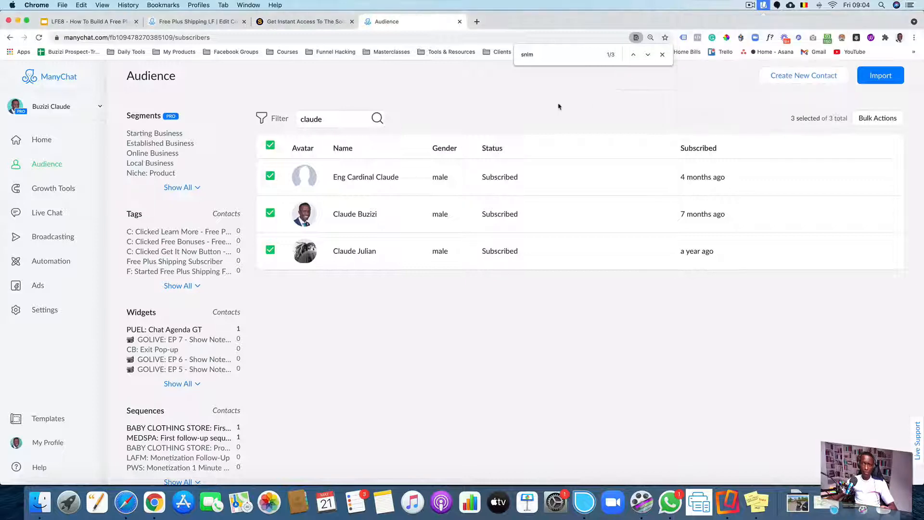
Return to the SNLM: Monetization Machine flow and open it for editing
left_click(9, 39)
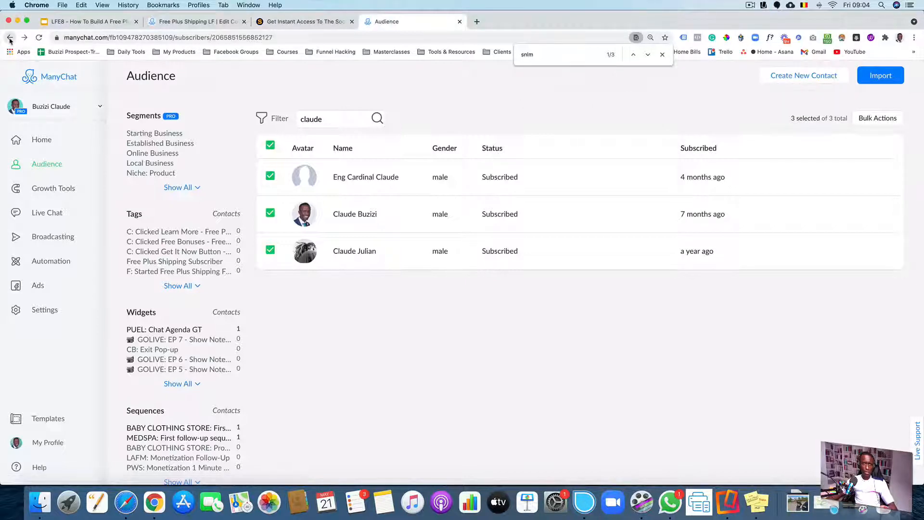
left_click(9, 38)
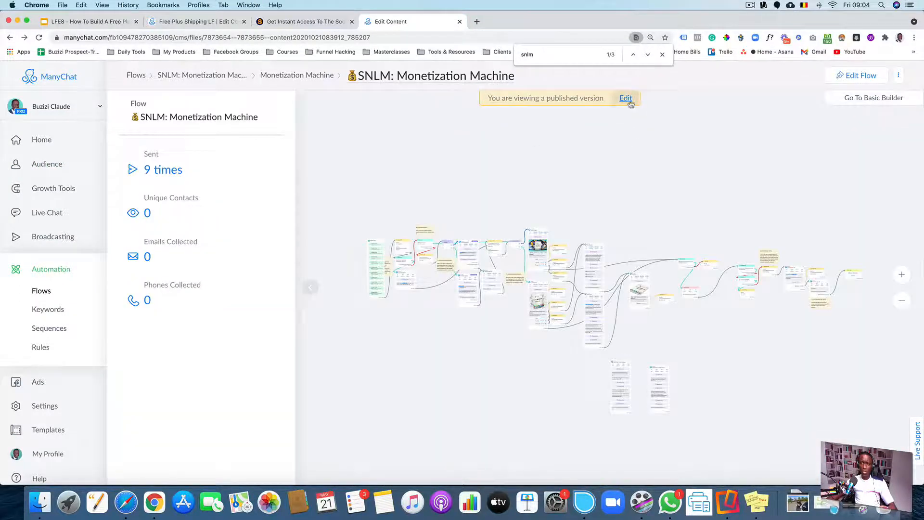
left_click(626, 99)
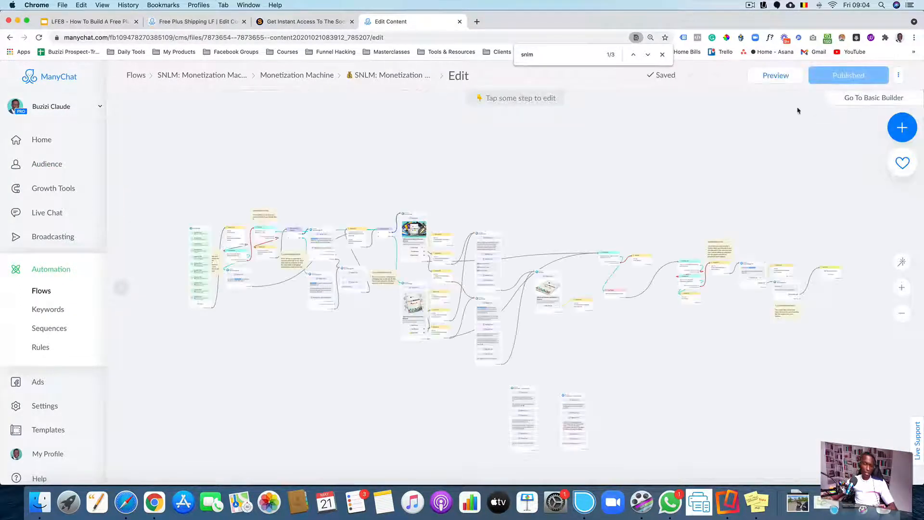
left_click(763, 5)
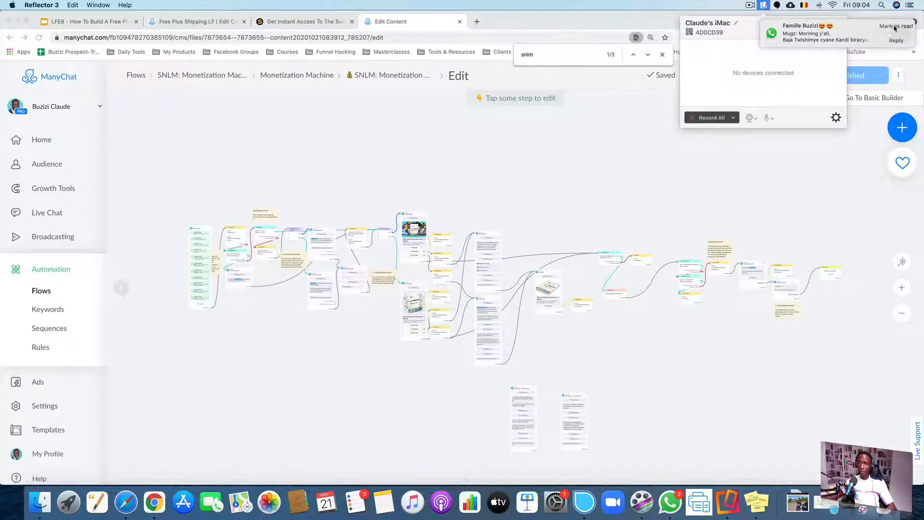
left_click(894, 26)
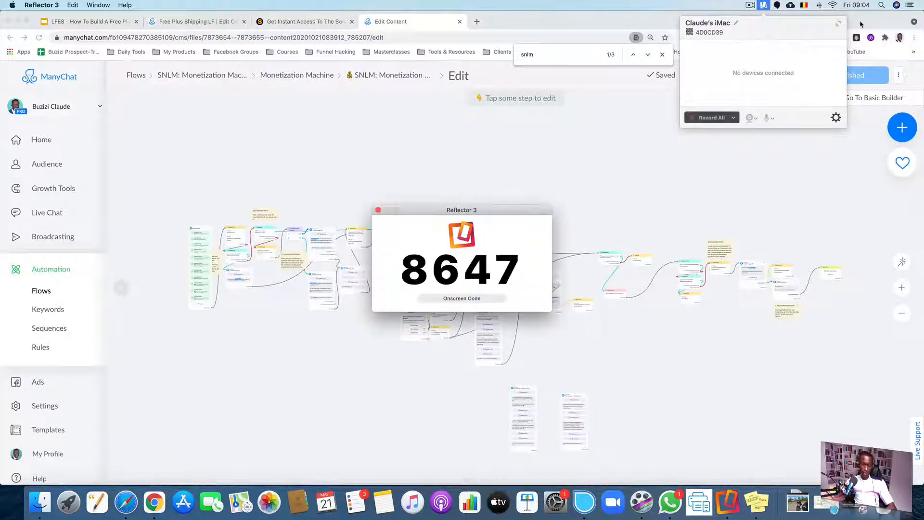
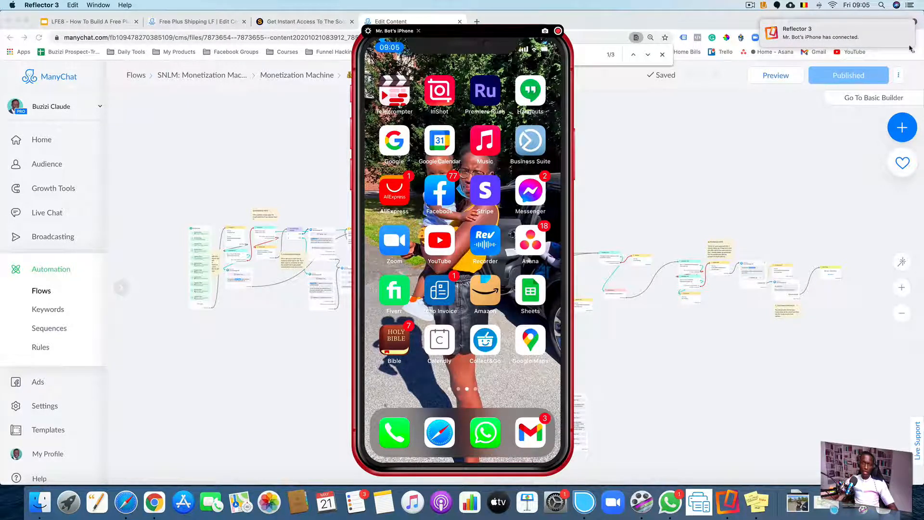
Open the flow preview and send it to Messenger for testing on the mirrored iPhone
left_click(780, 81)
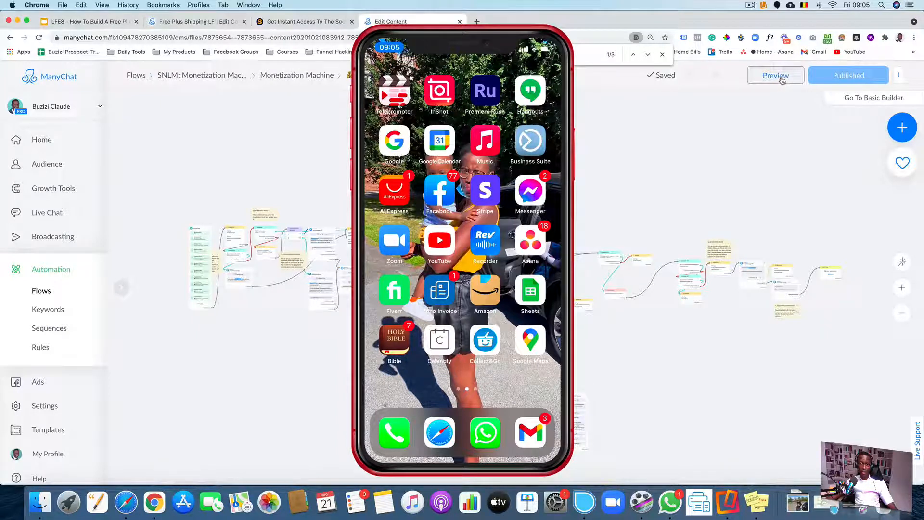
left_click(781, 77)
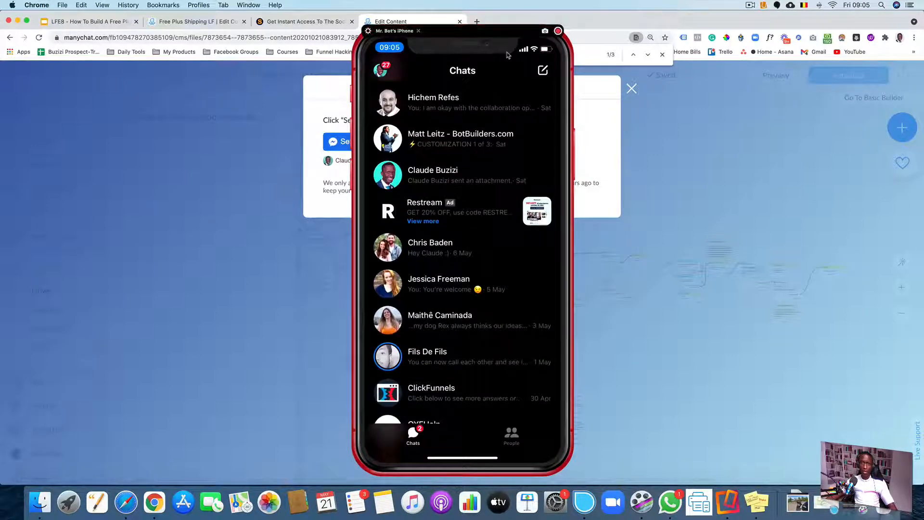
left_click(490, 46)
left_click_drag(568, 57, 258, 114)
left_click(375, 142)
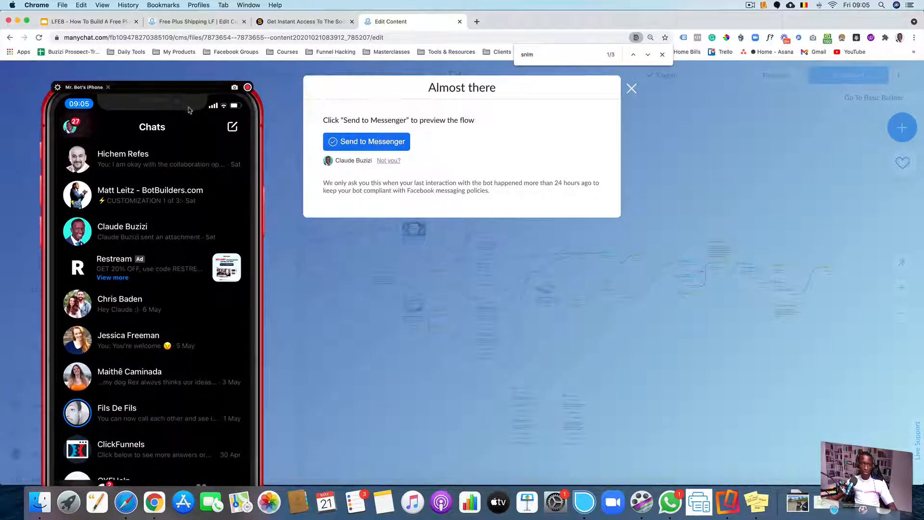
Move the mirrored iPhone window to the centre and switch it to full-screen view of the Messenger chats
left_click(189, 109)
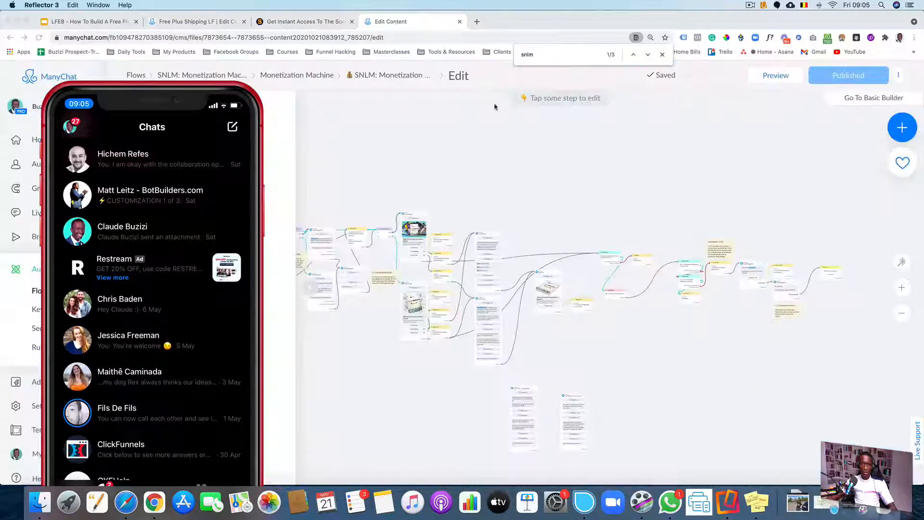
left_click_drag(211, 108, 443, 104)
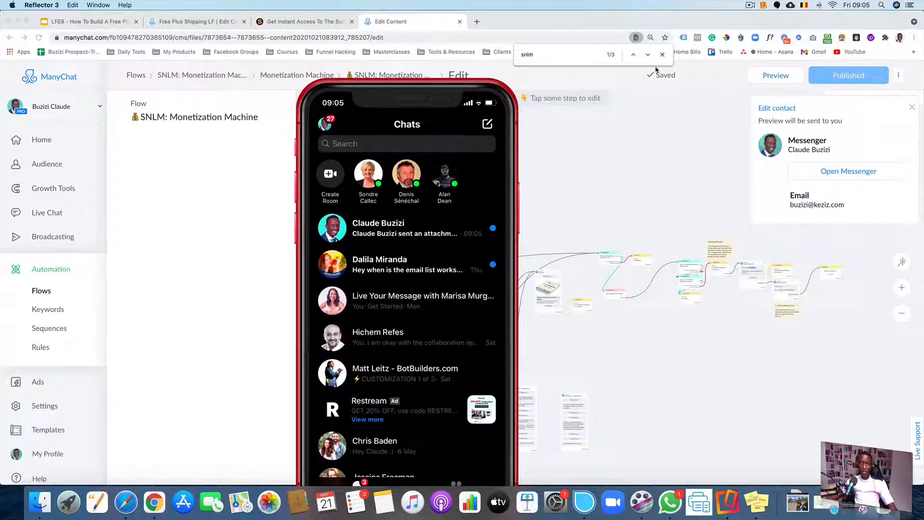
left_click(764, 6)
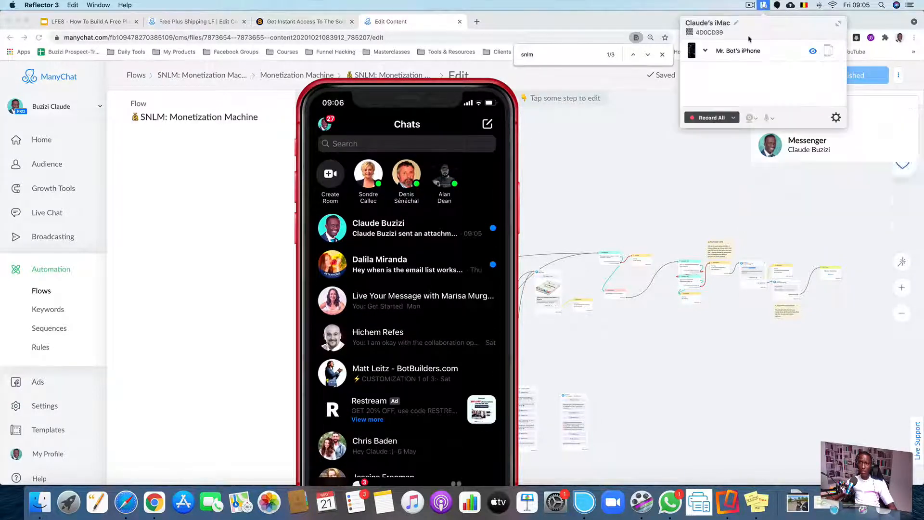
left_click(837, 25)
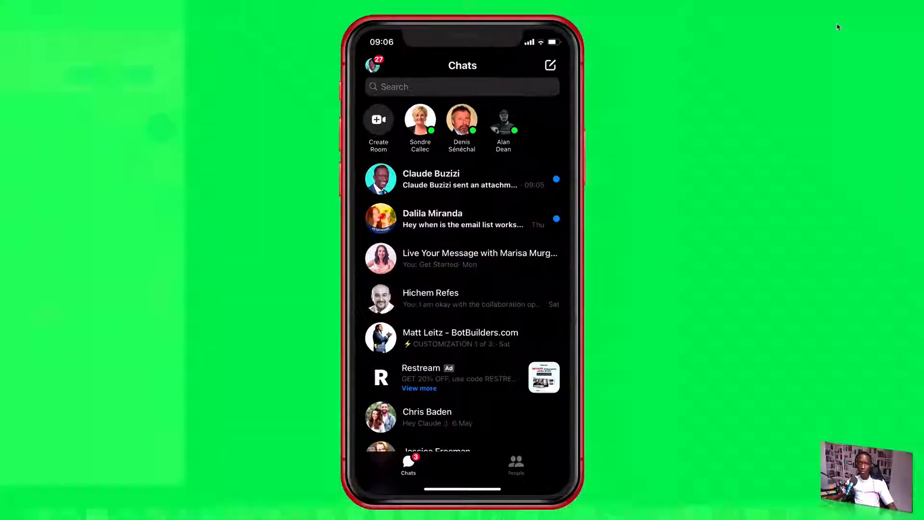
left_click_drag(471, 44, 402, 43)
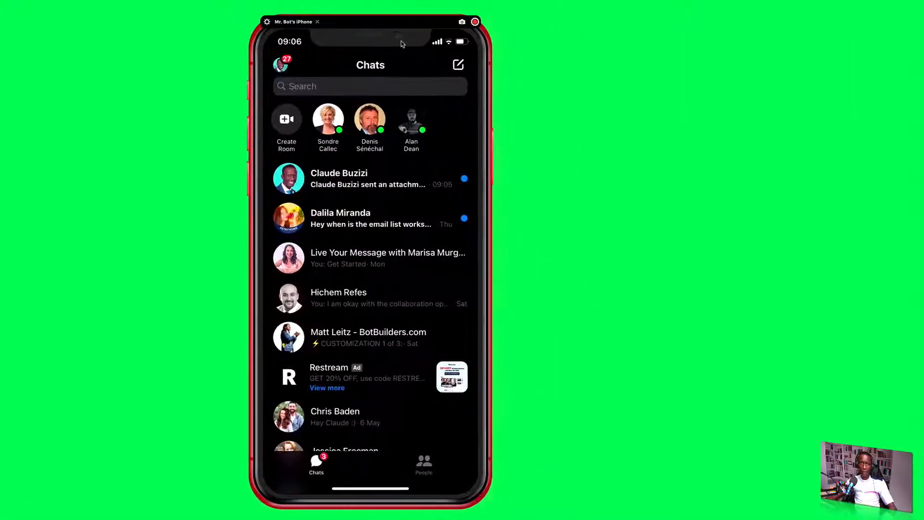